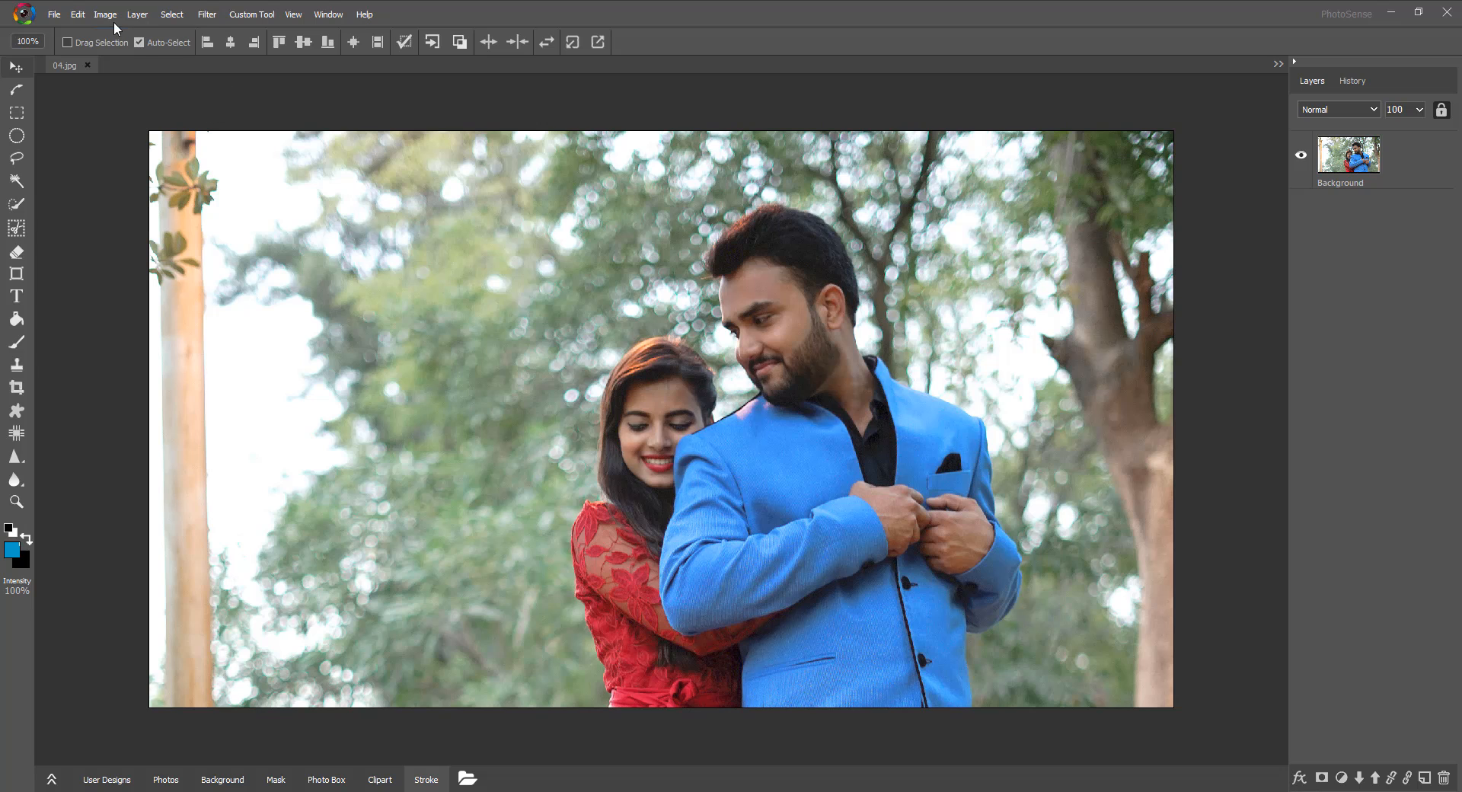
left_click(137, 14)
mouse_move(163, 181)
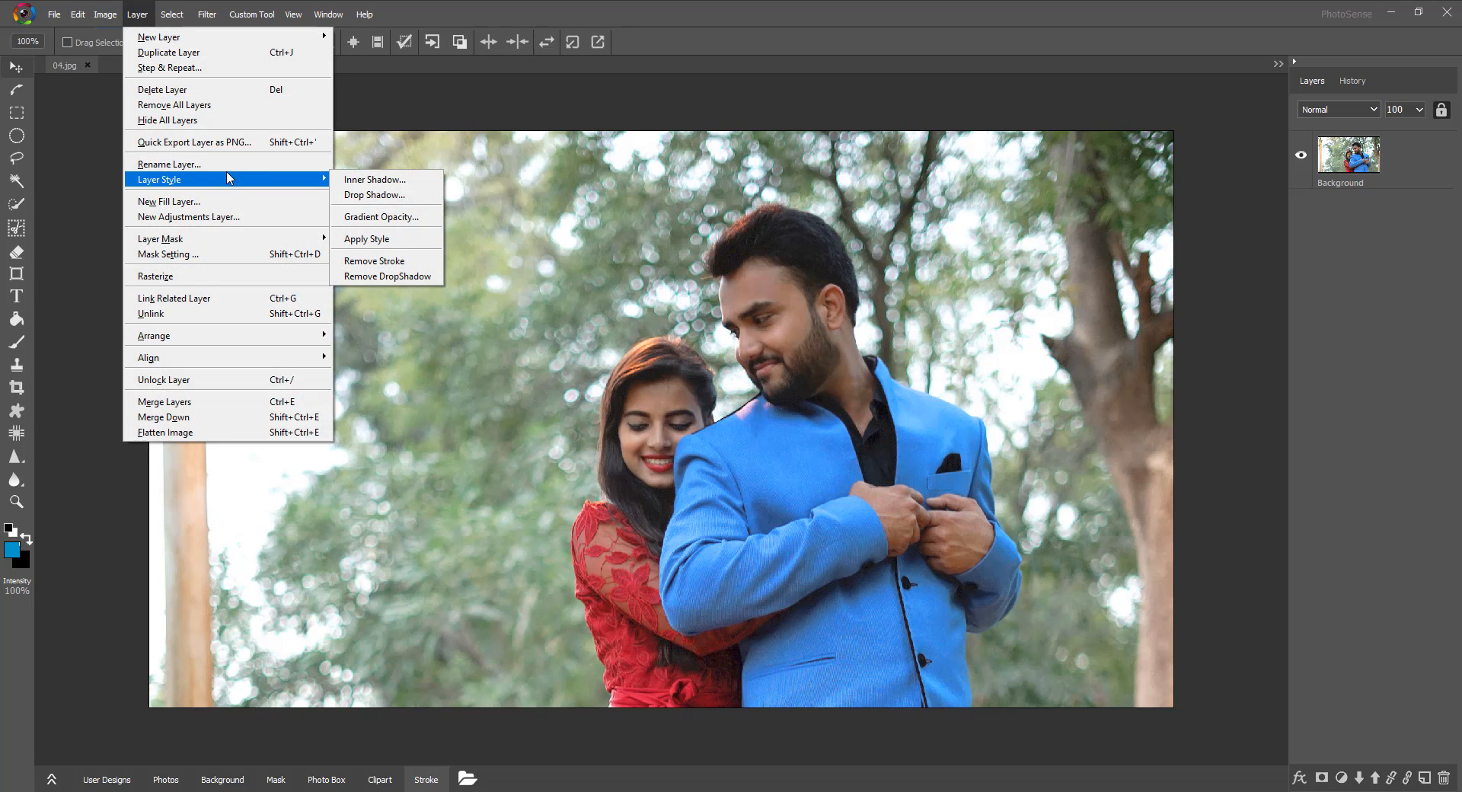
left_click(788, 425)
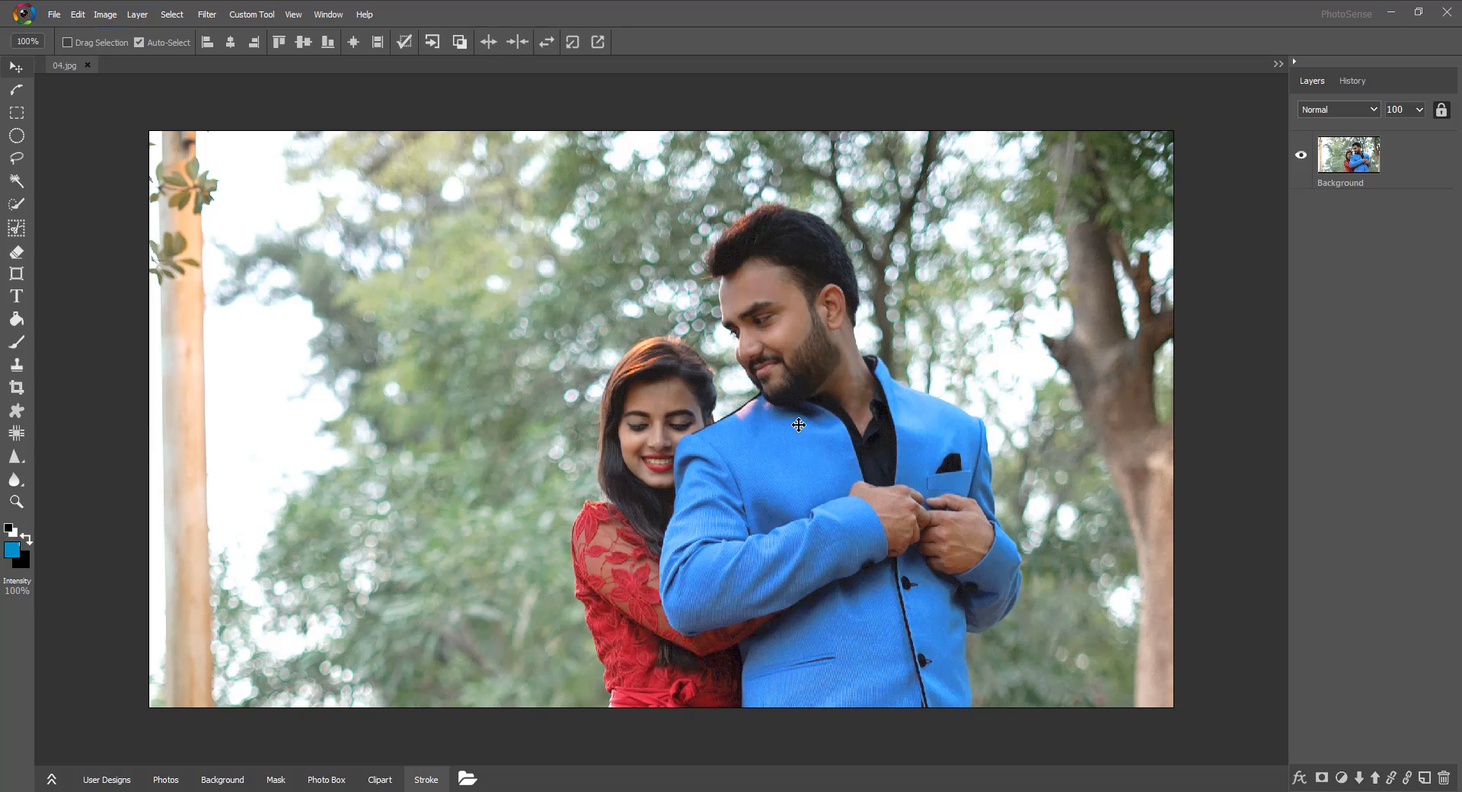
Set up a red inner shadow of size 50 on the Background layer.
left_click(1298, 777)
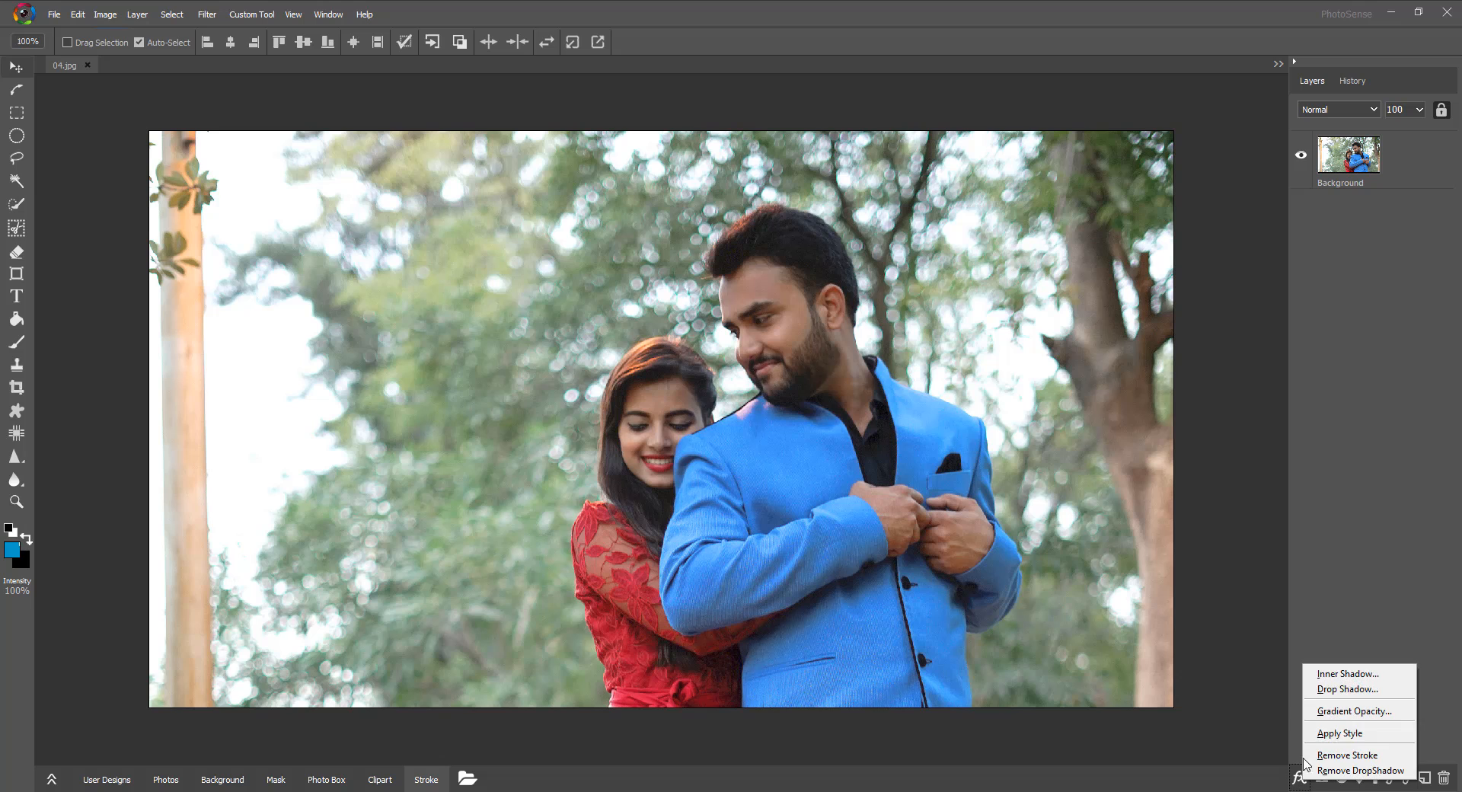
left_click(1345, 674)
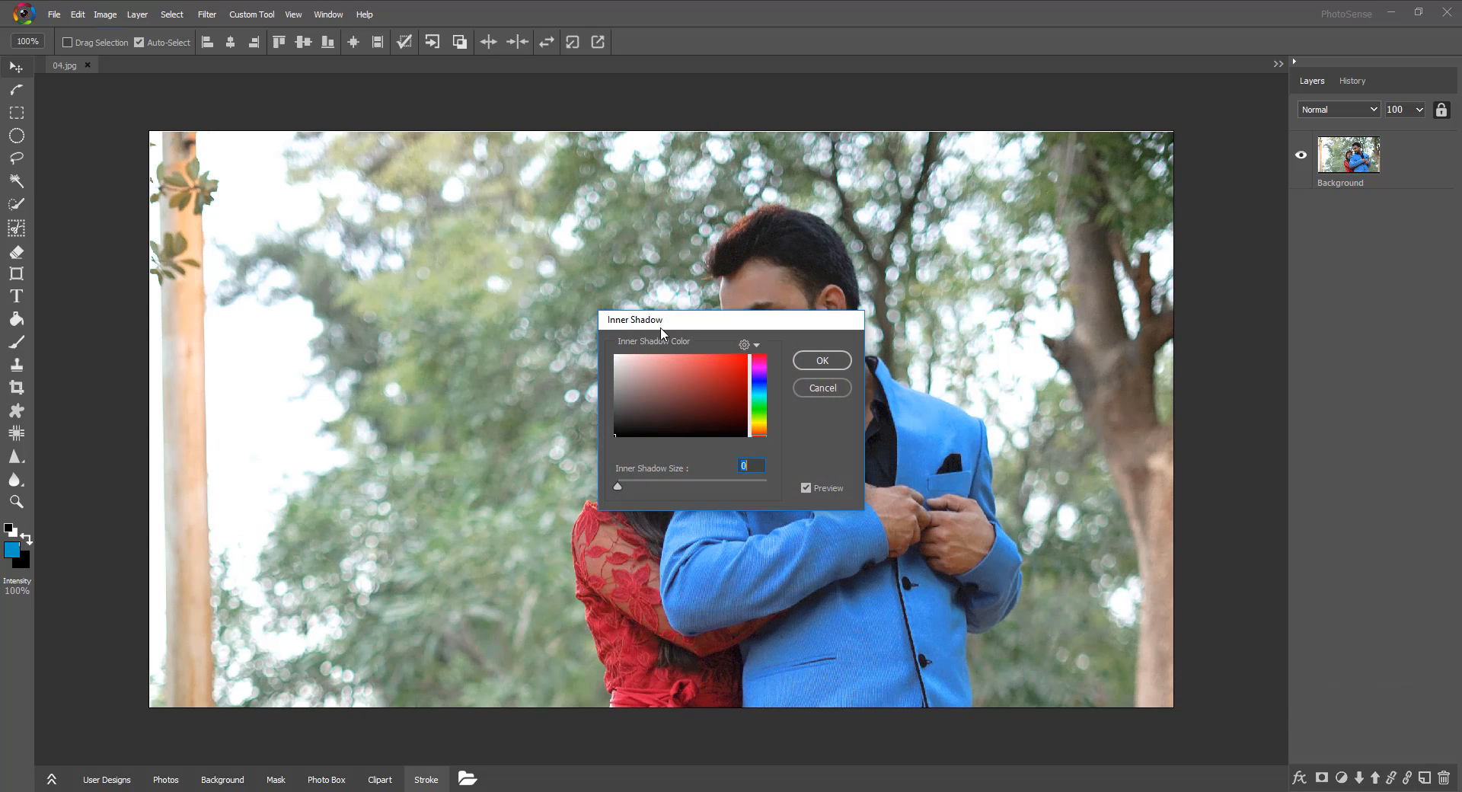
left_click_drag(674, 326, 358, 301)
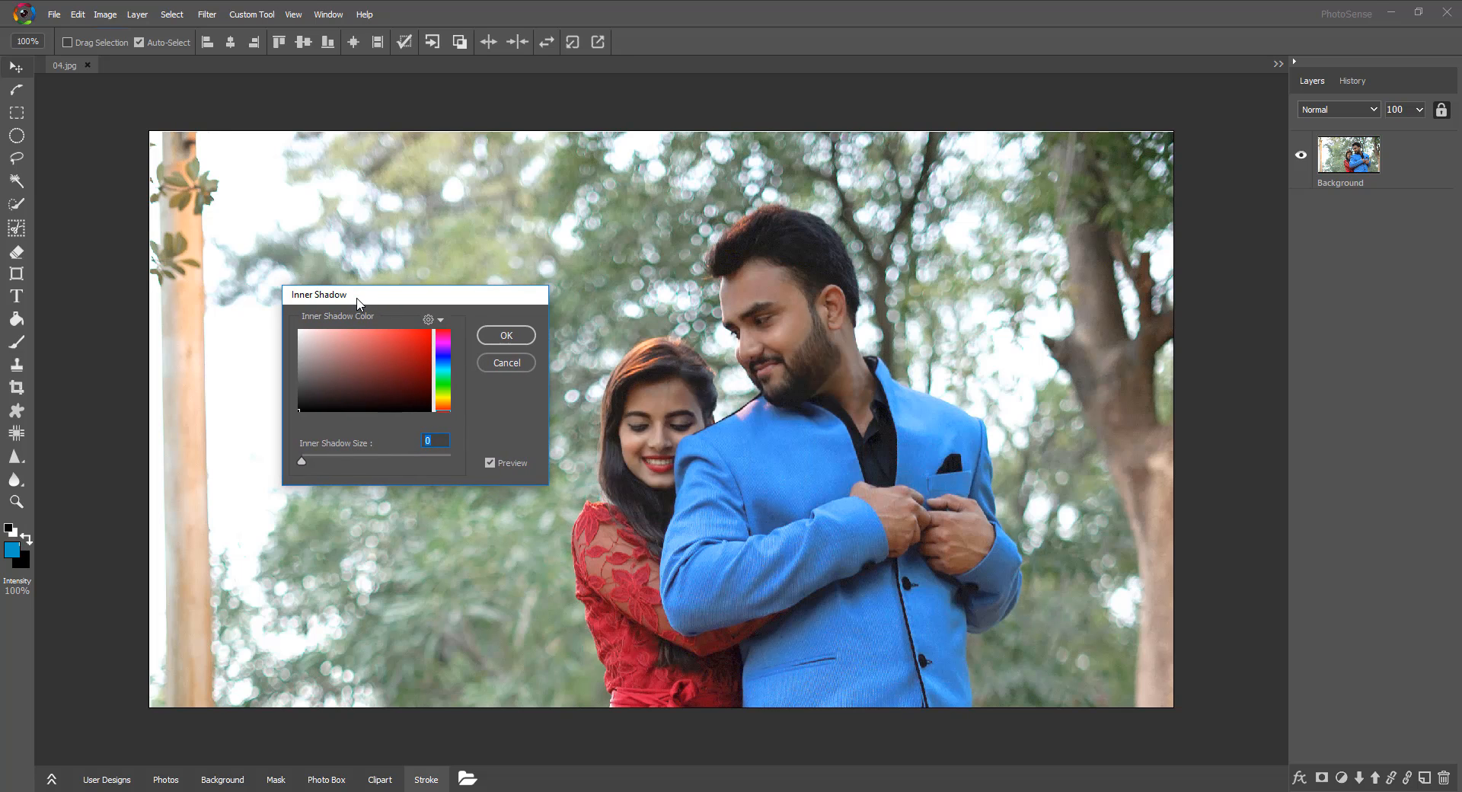
left_click(410, 345)
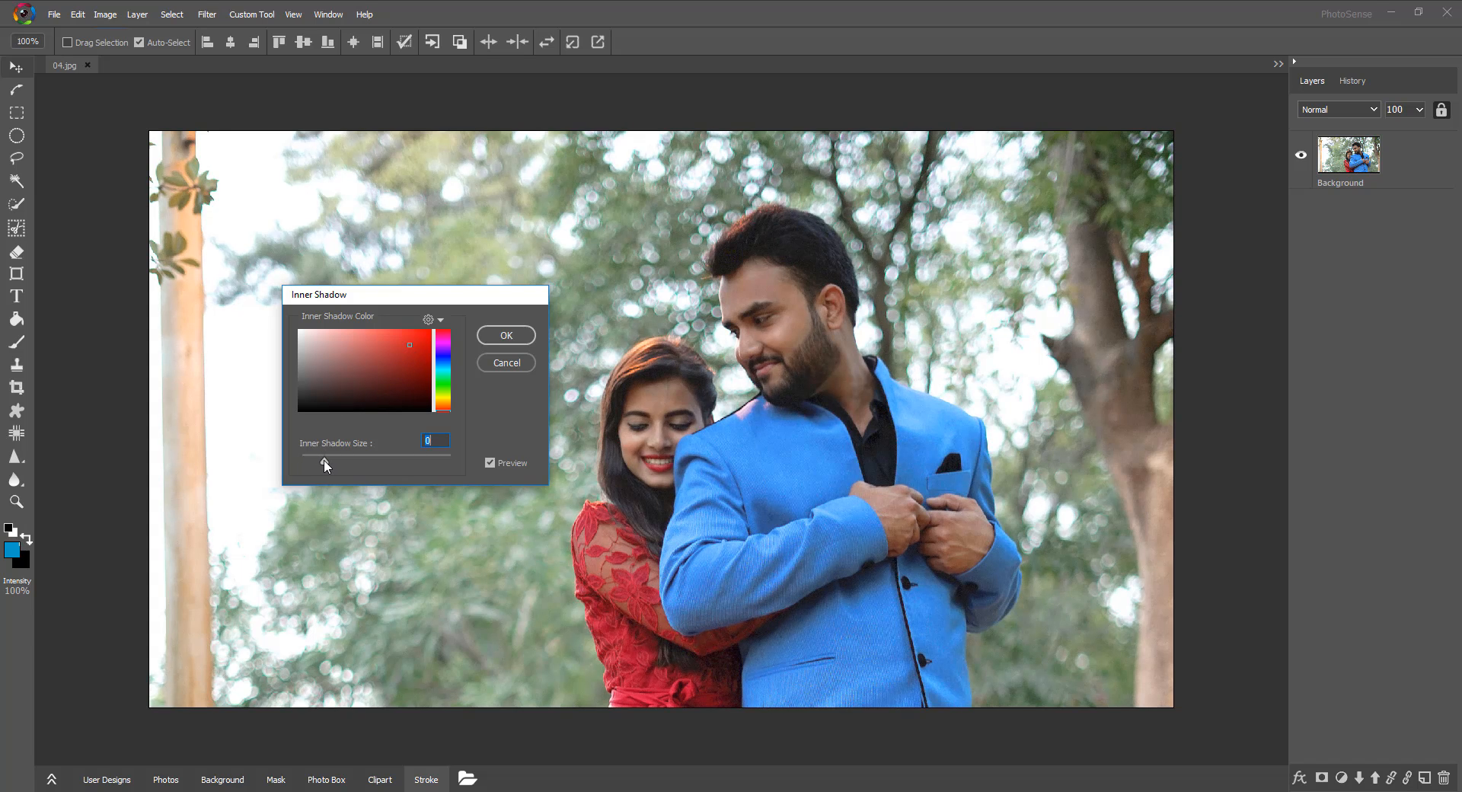
left_click_drag(326, 465, 327, 466)
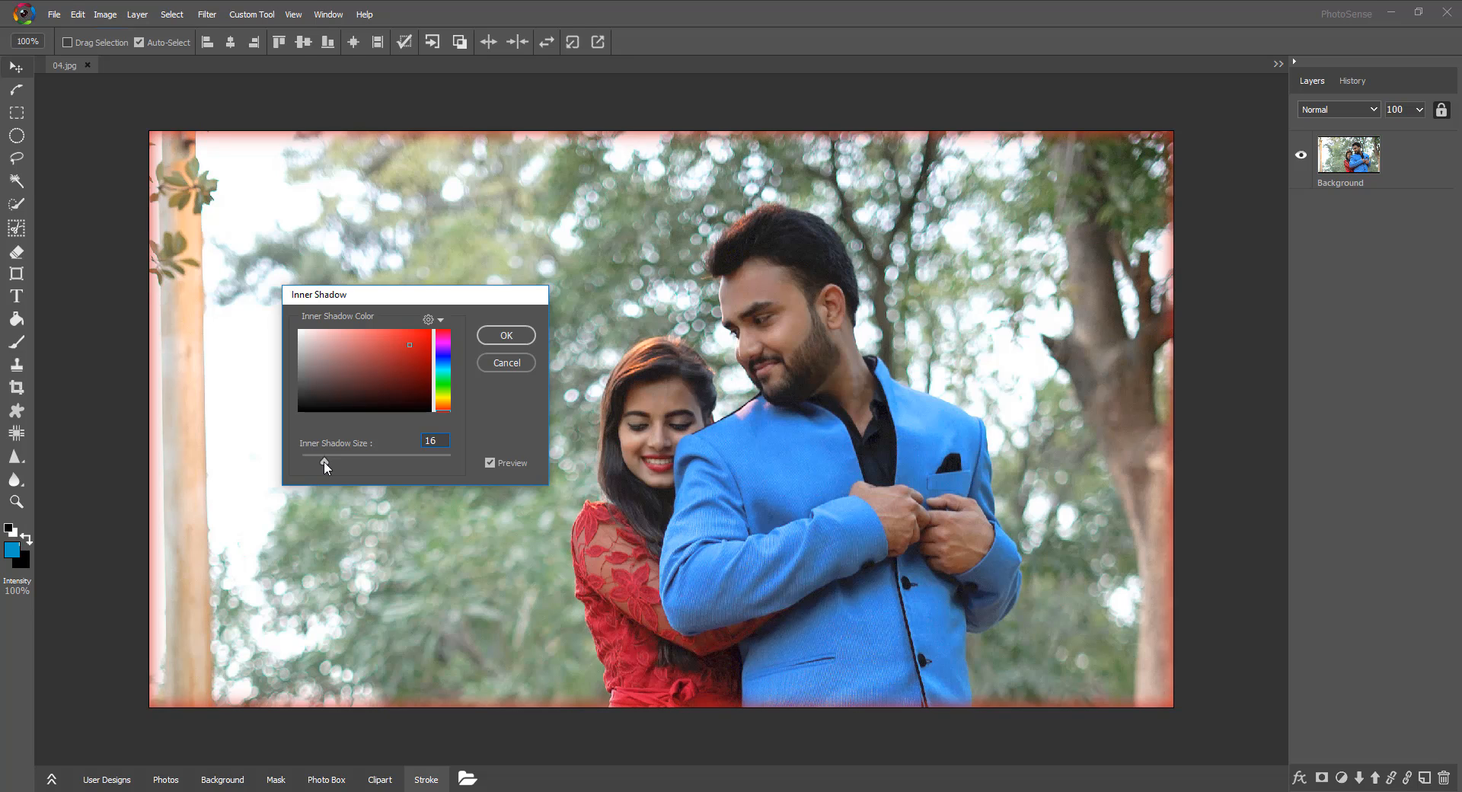
left_click_drag(350, 460, 377, 463)
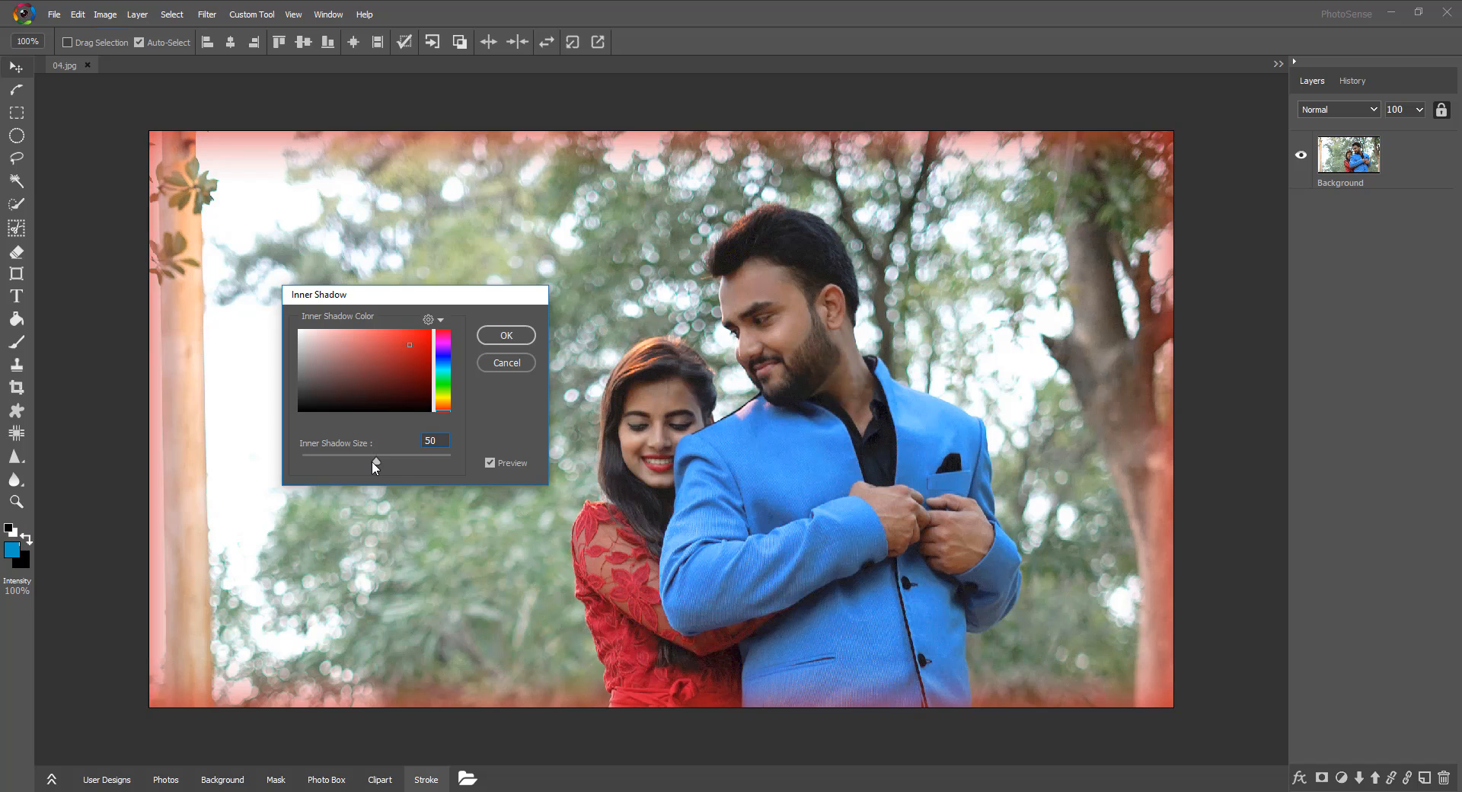
Compare the photo with the inner shadow preview off and on, and apply the effect.
left_click(490, 463)
left_click(490, 463)
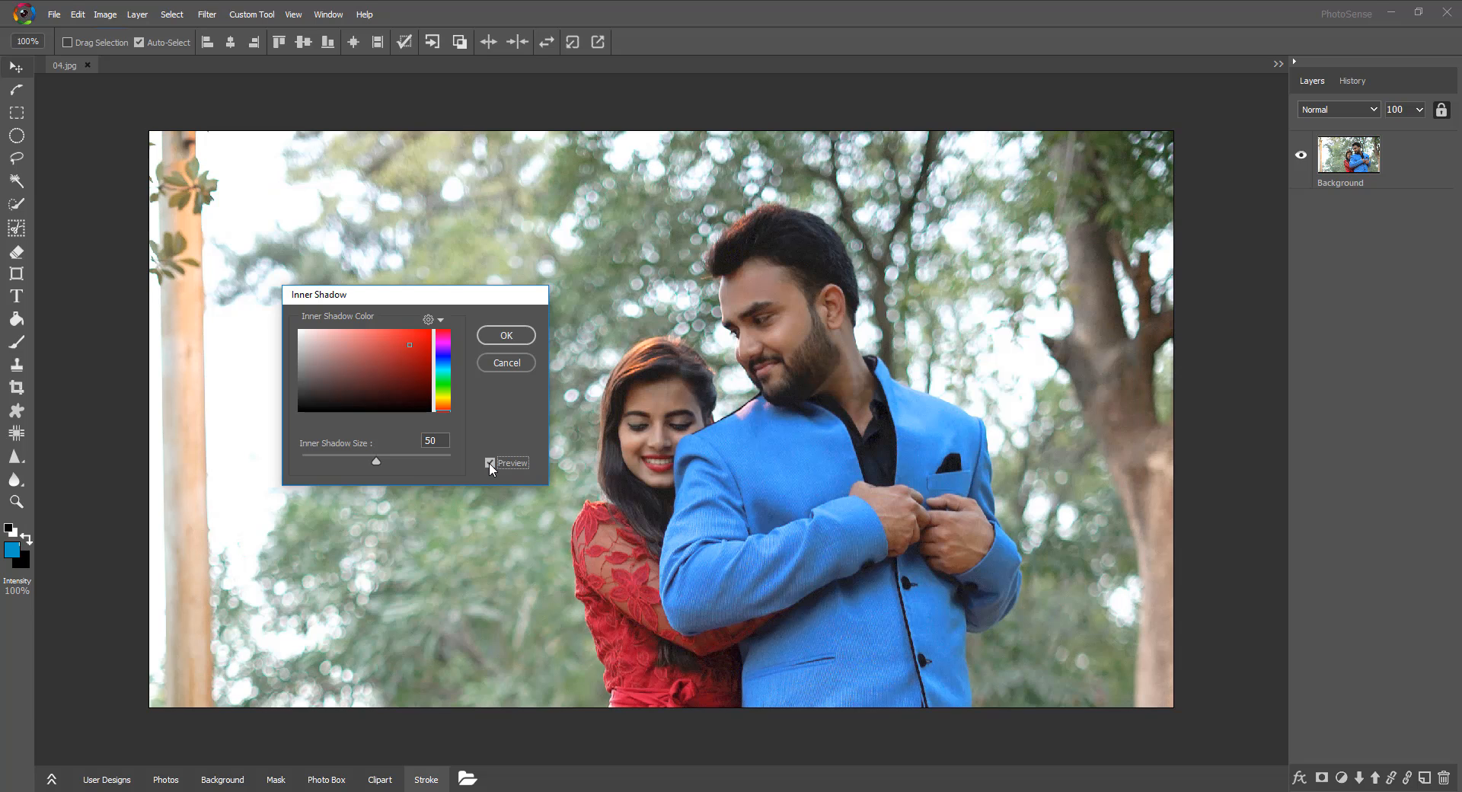
left_click(490, 463)
left_click(441, 320)
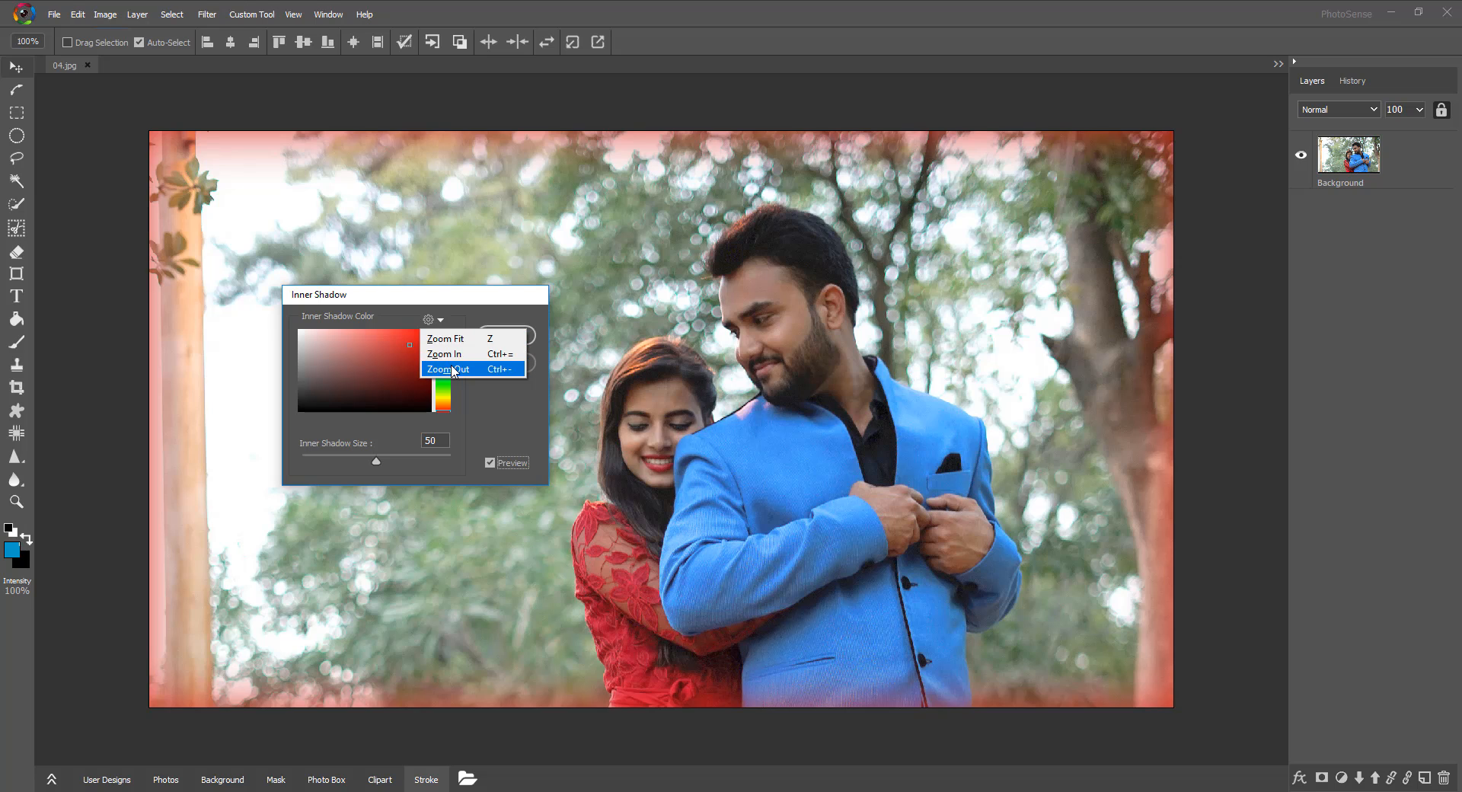
left_click(455, 309)
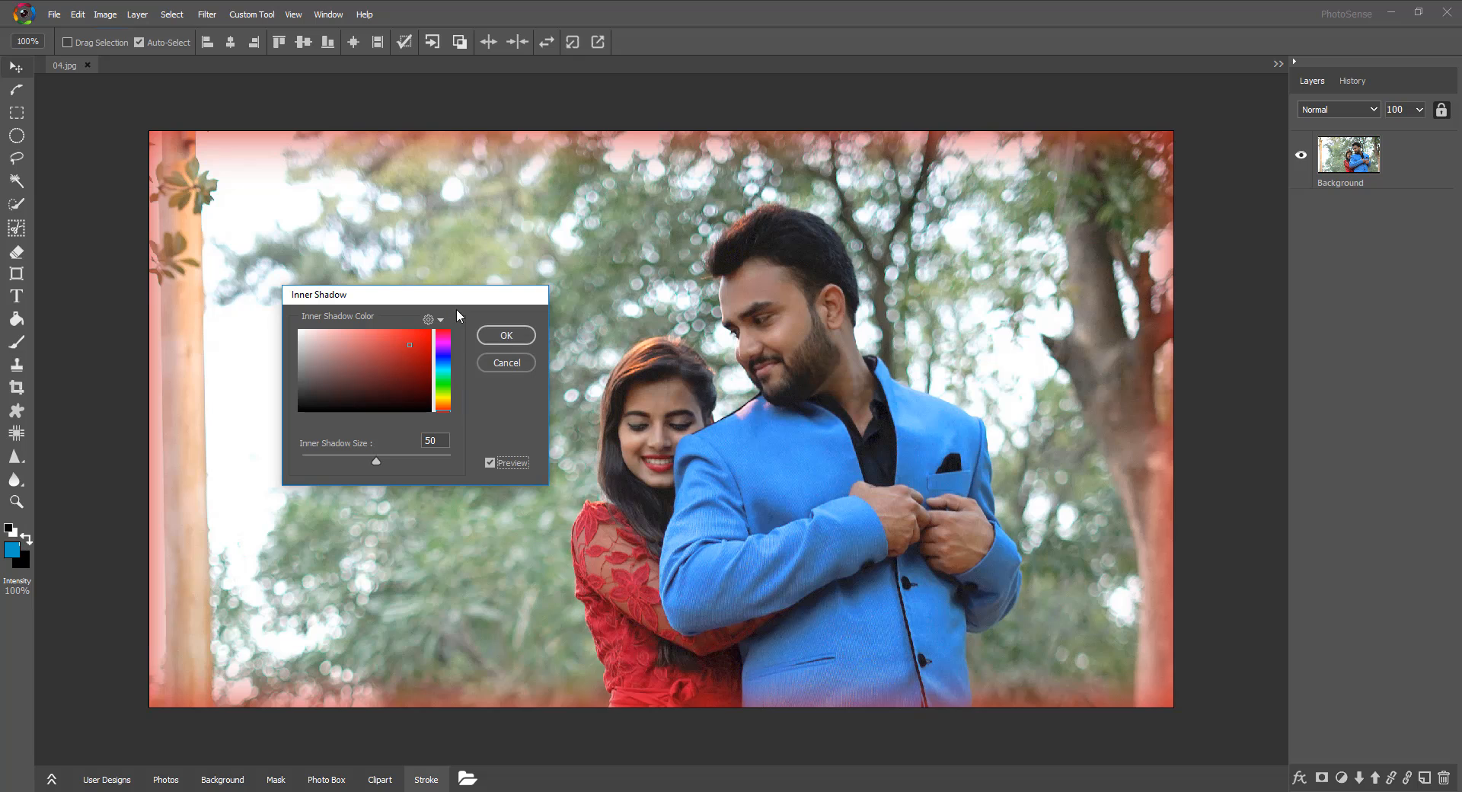
left_click(506, 336)
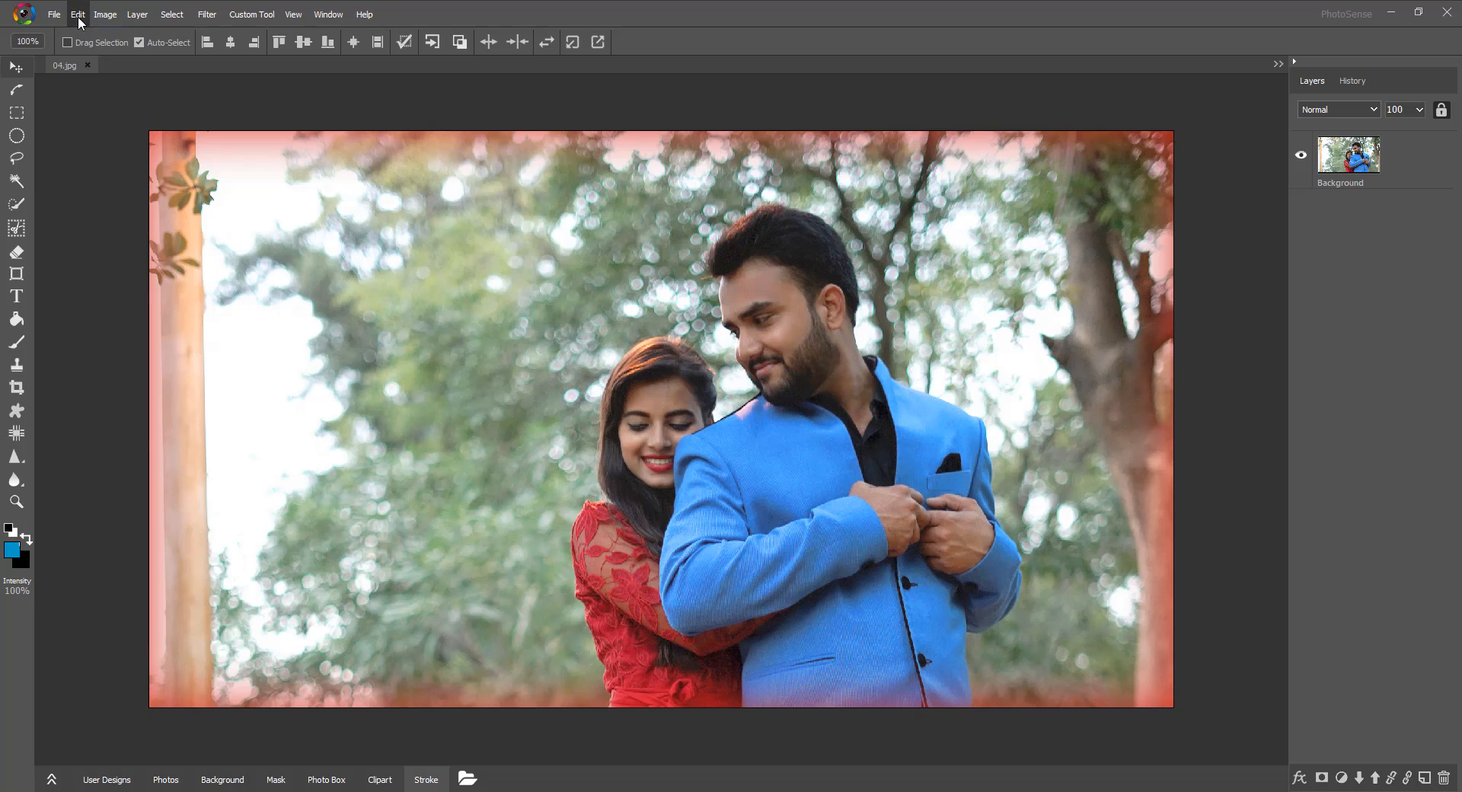
Undo the inner shadow on the Background layer.
left_click(79, 16)
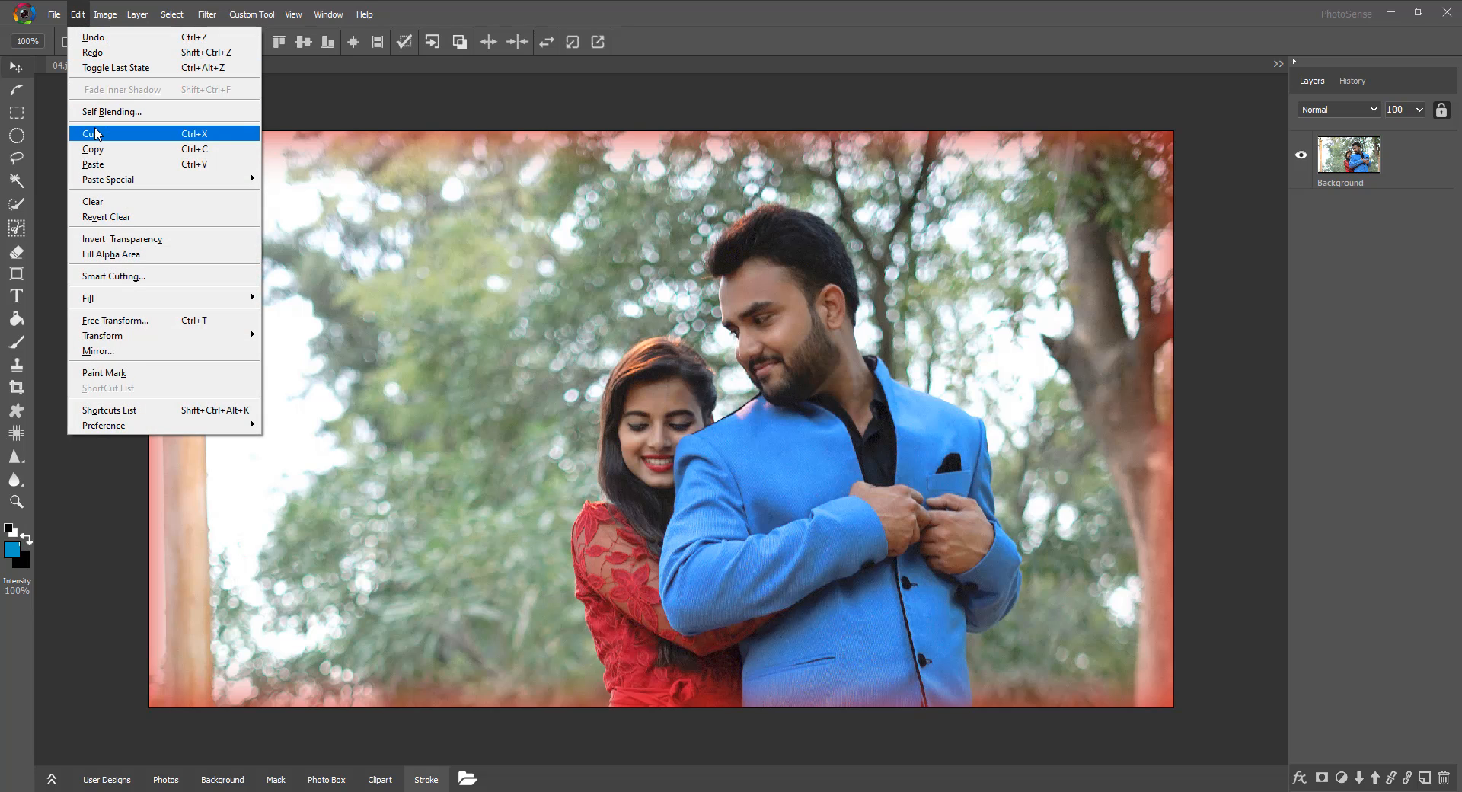
left_click(96, 38)
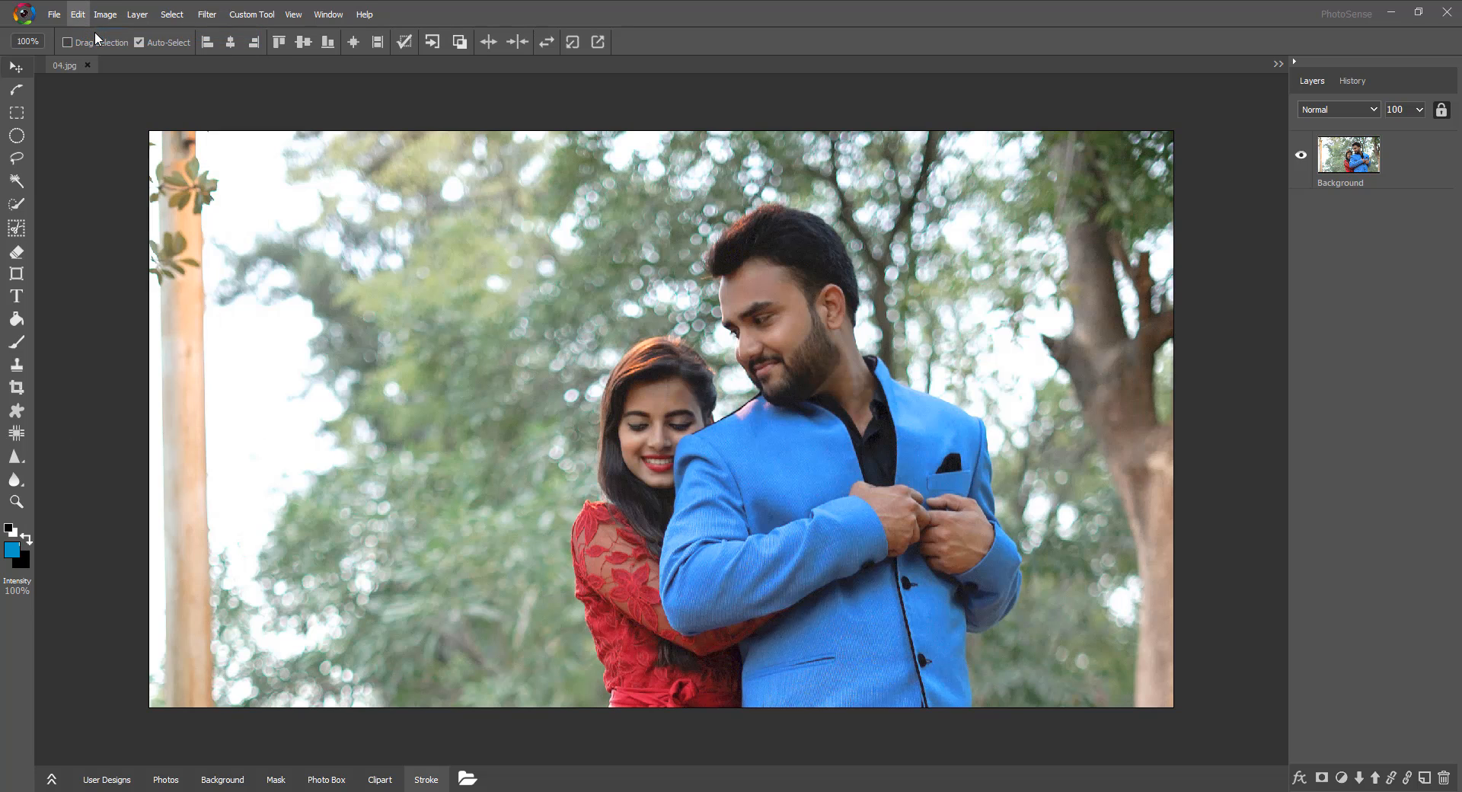
left_click(1299, 778)
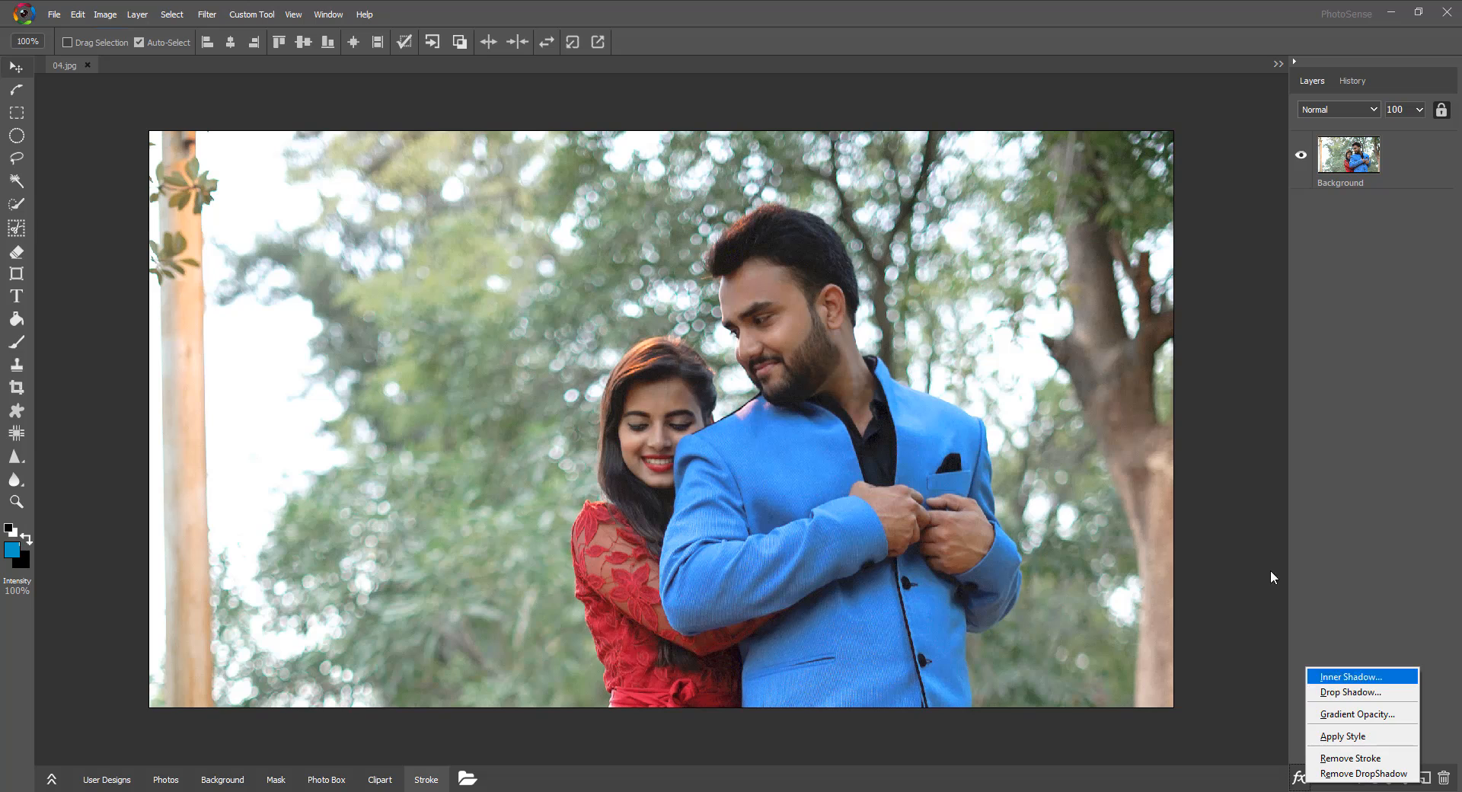
left_click(1225, 409)
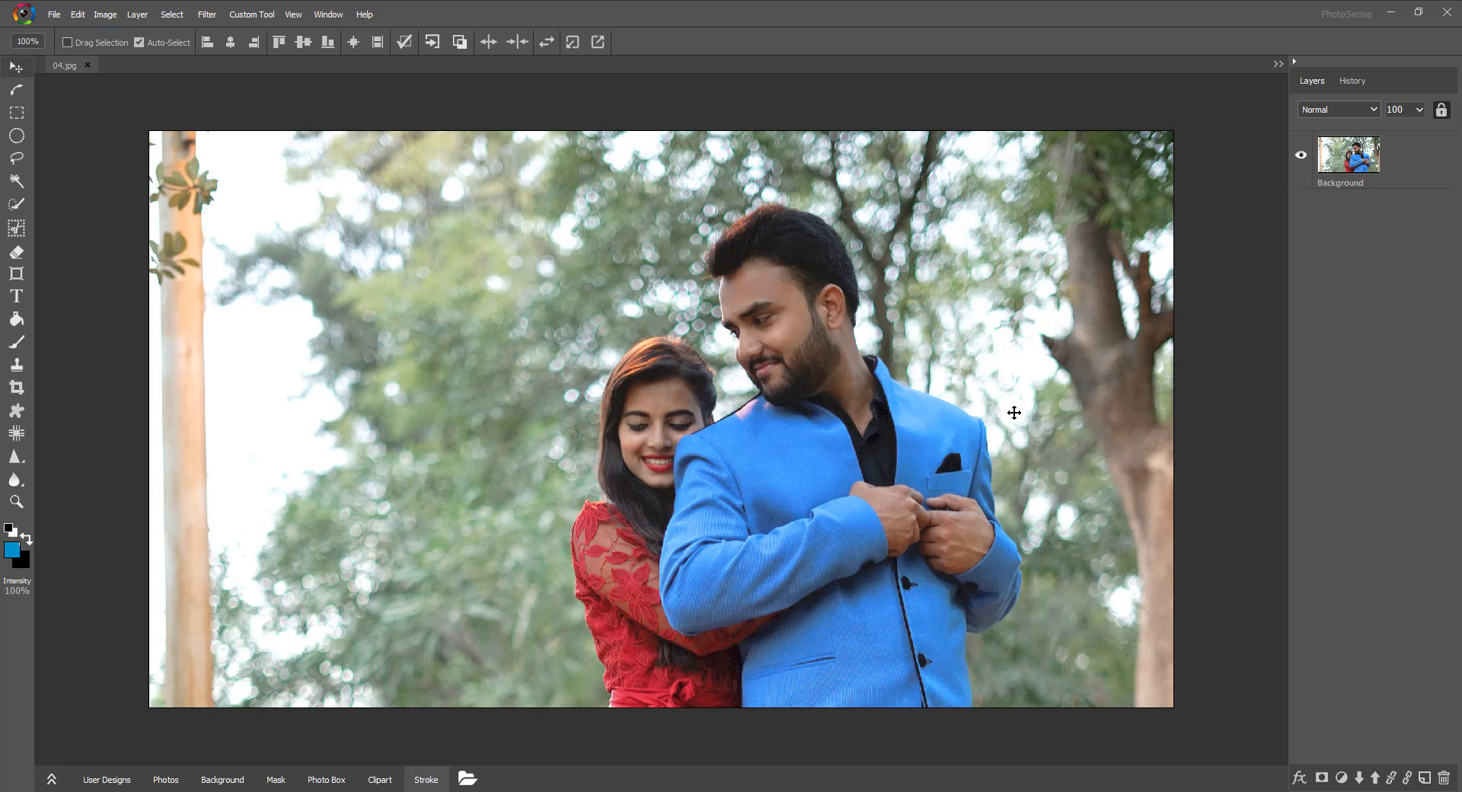
Make a full-height rectangular selection around the couple, duplicate it onto its own layer, and switch to the Move tool.
left_click(17, 112)
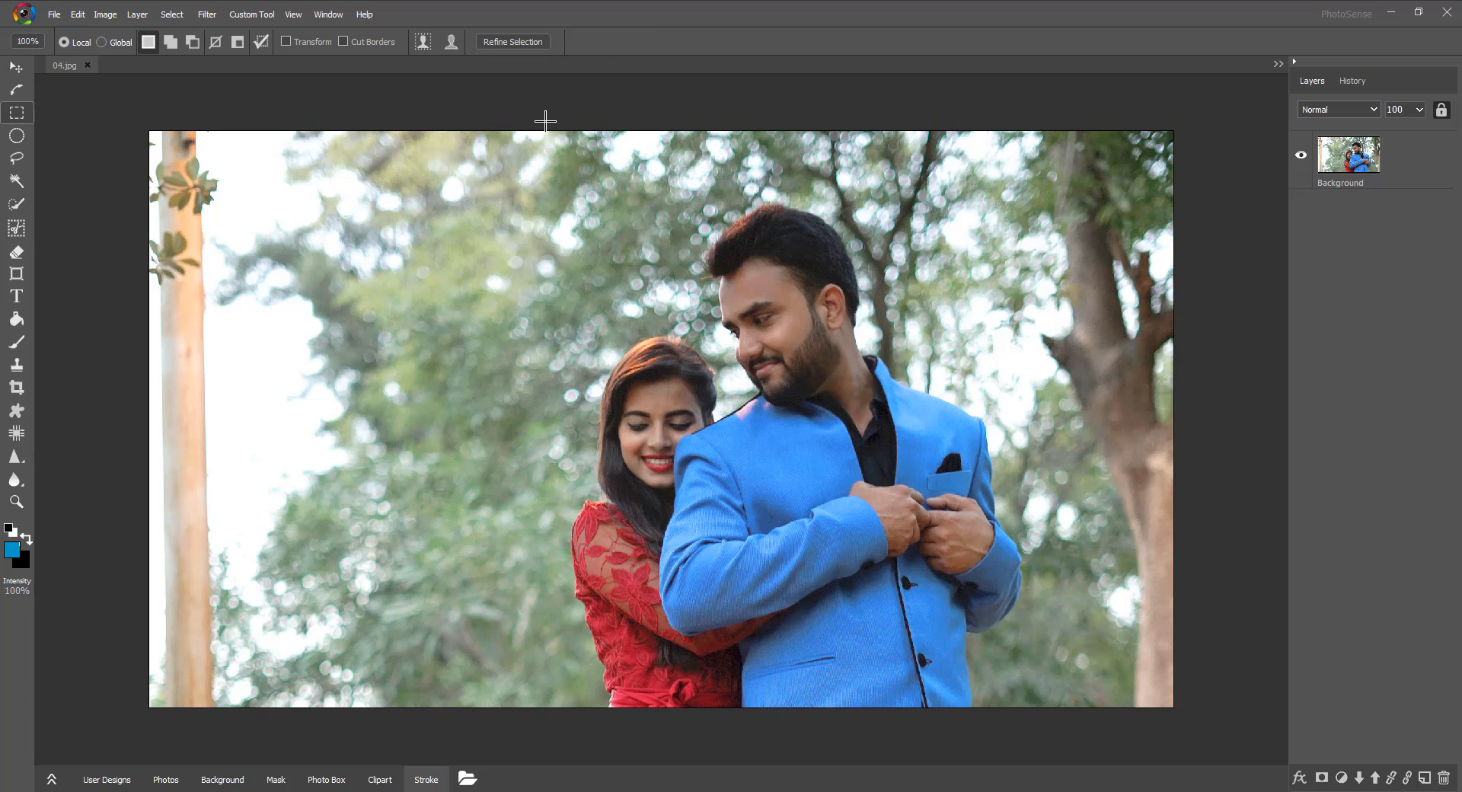
left_click_drag(545, 120, 1028, 734)
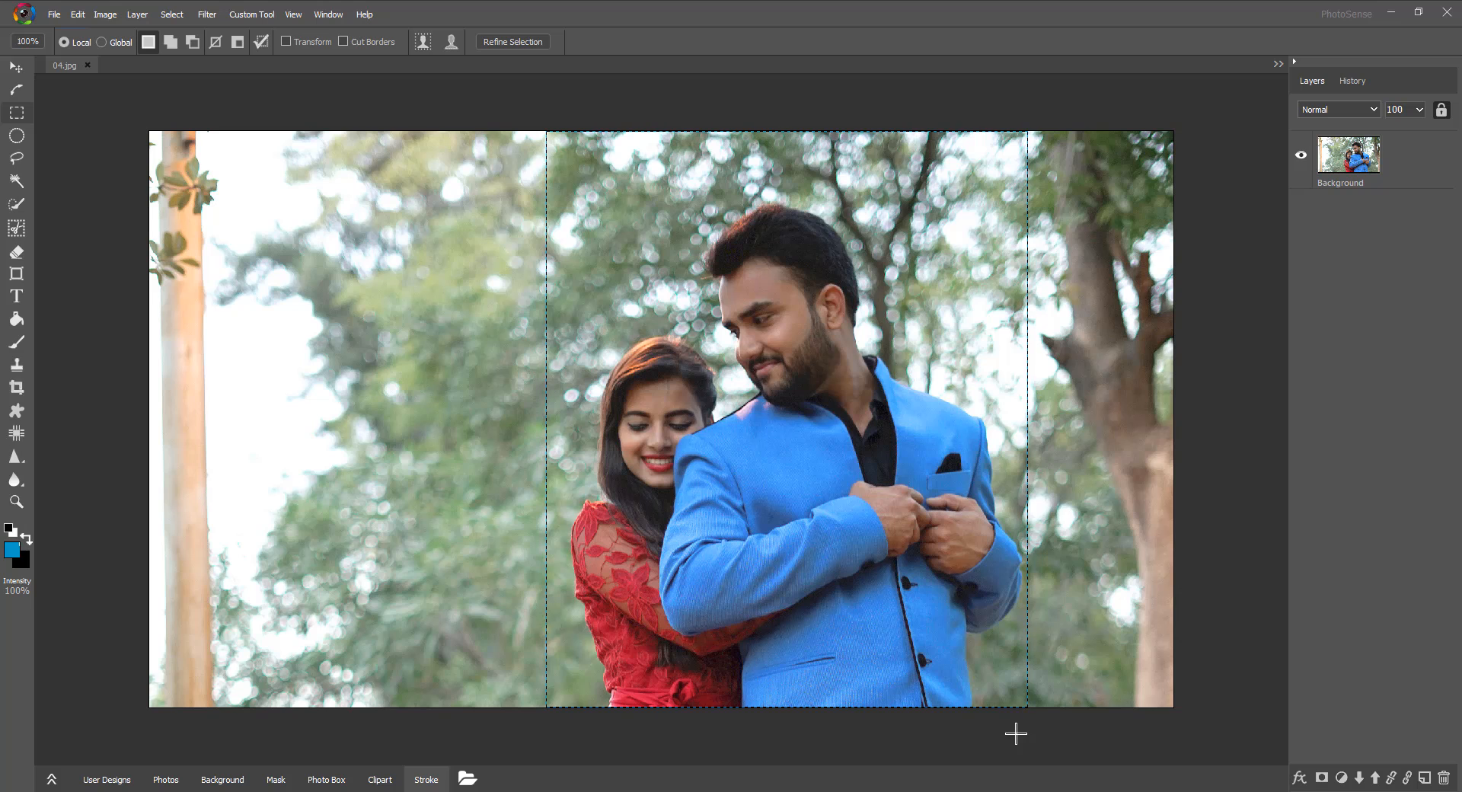
left_click(126, 15)
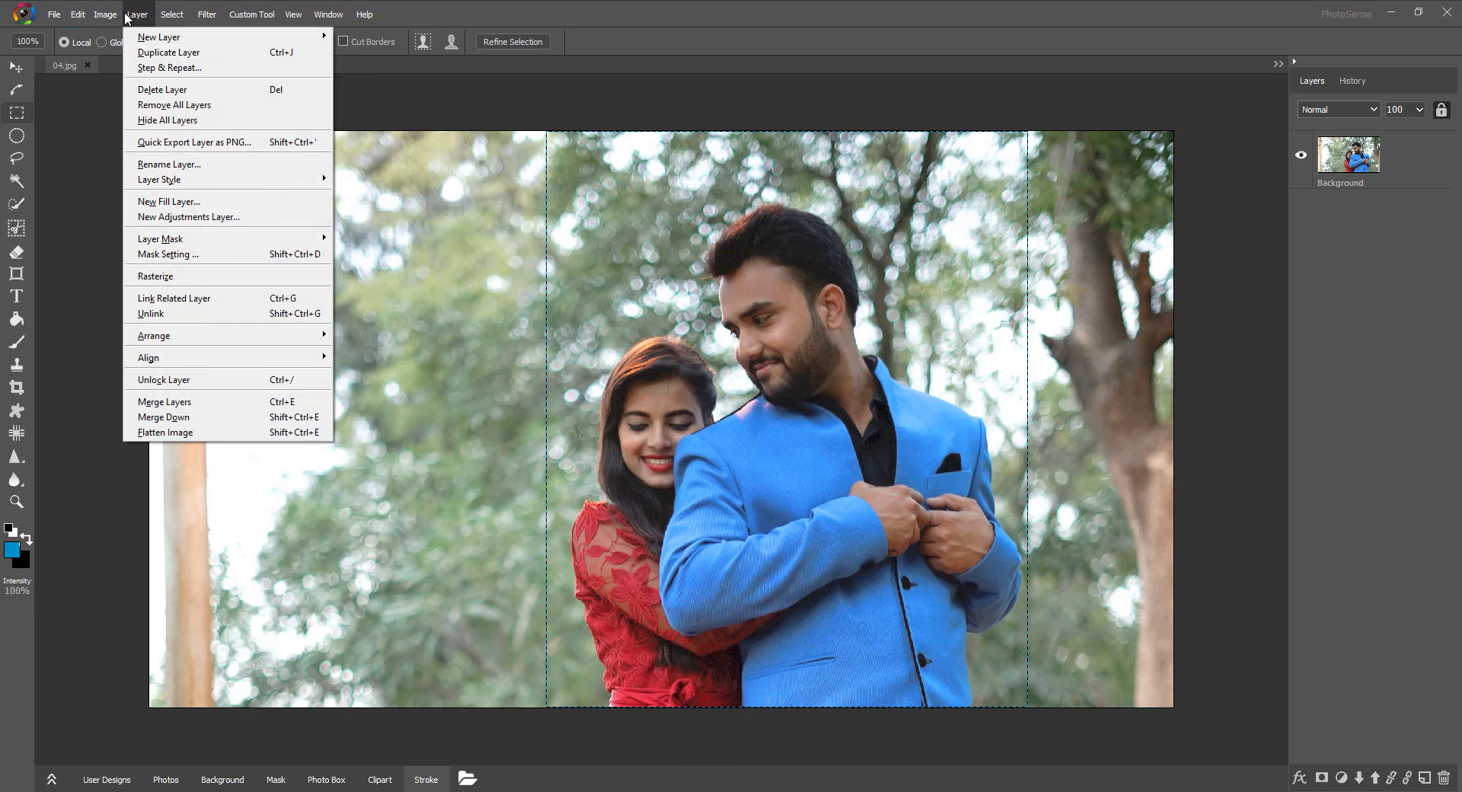
left_click(159, 52)
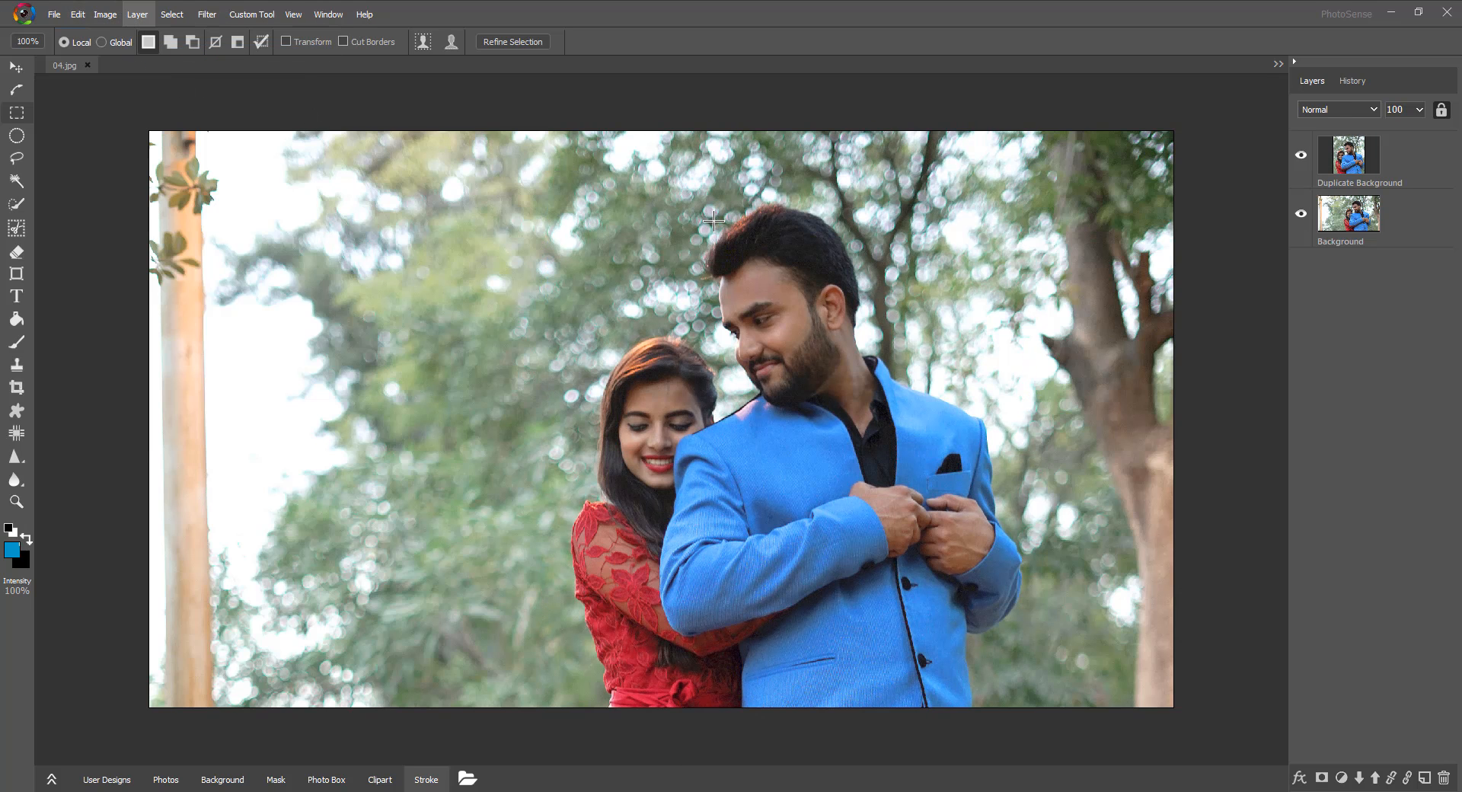
left_click(16, 67)
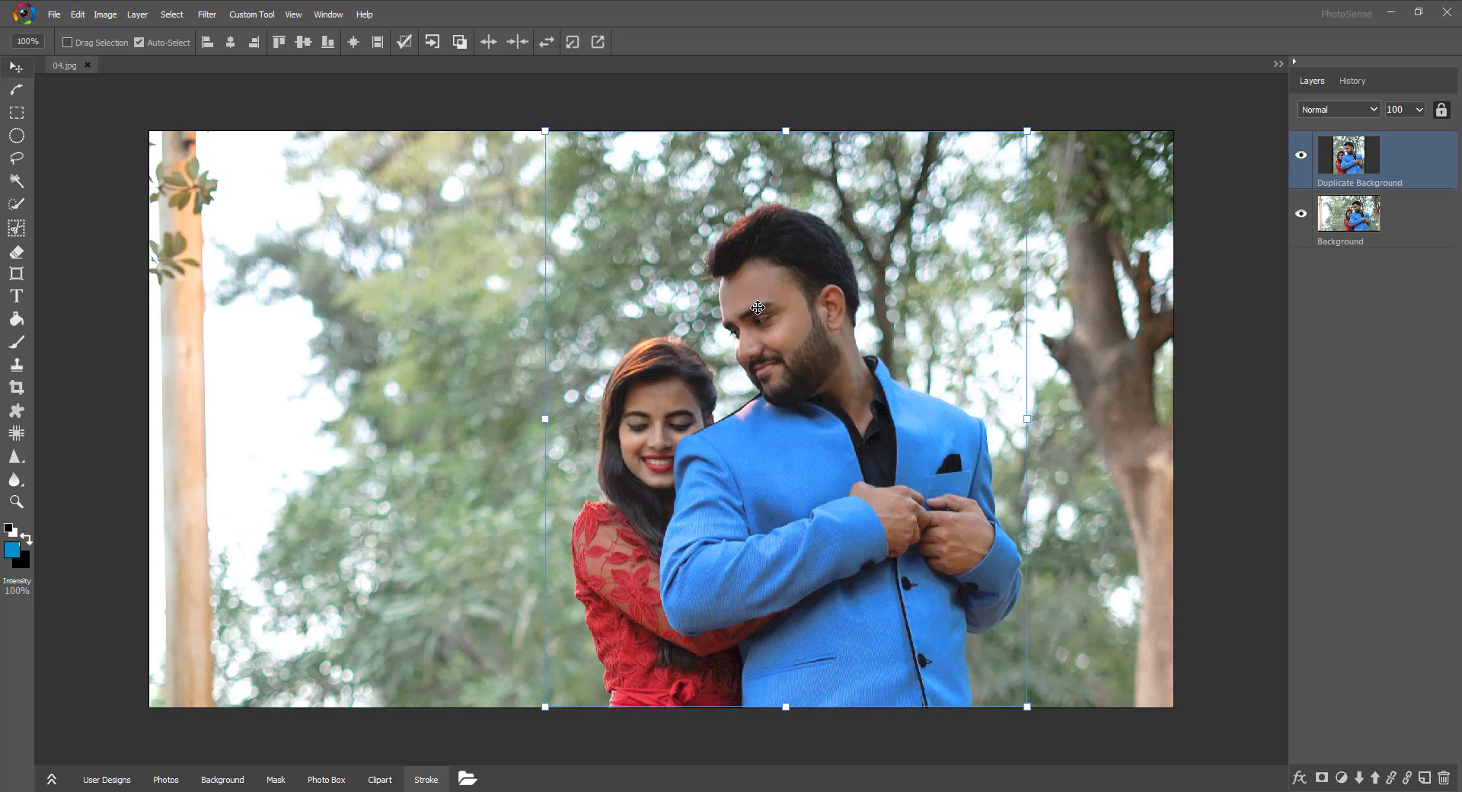
Apply a drop shadow with size 14 and X offset 14 to the duplicated layer.
left_click(1299, 779)
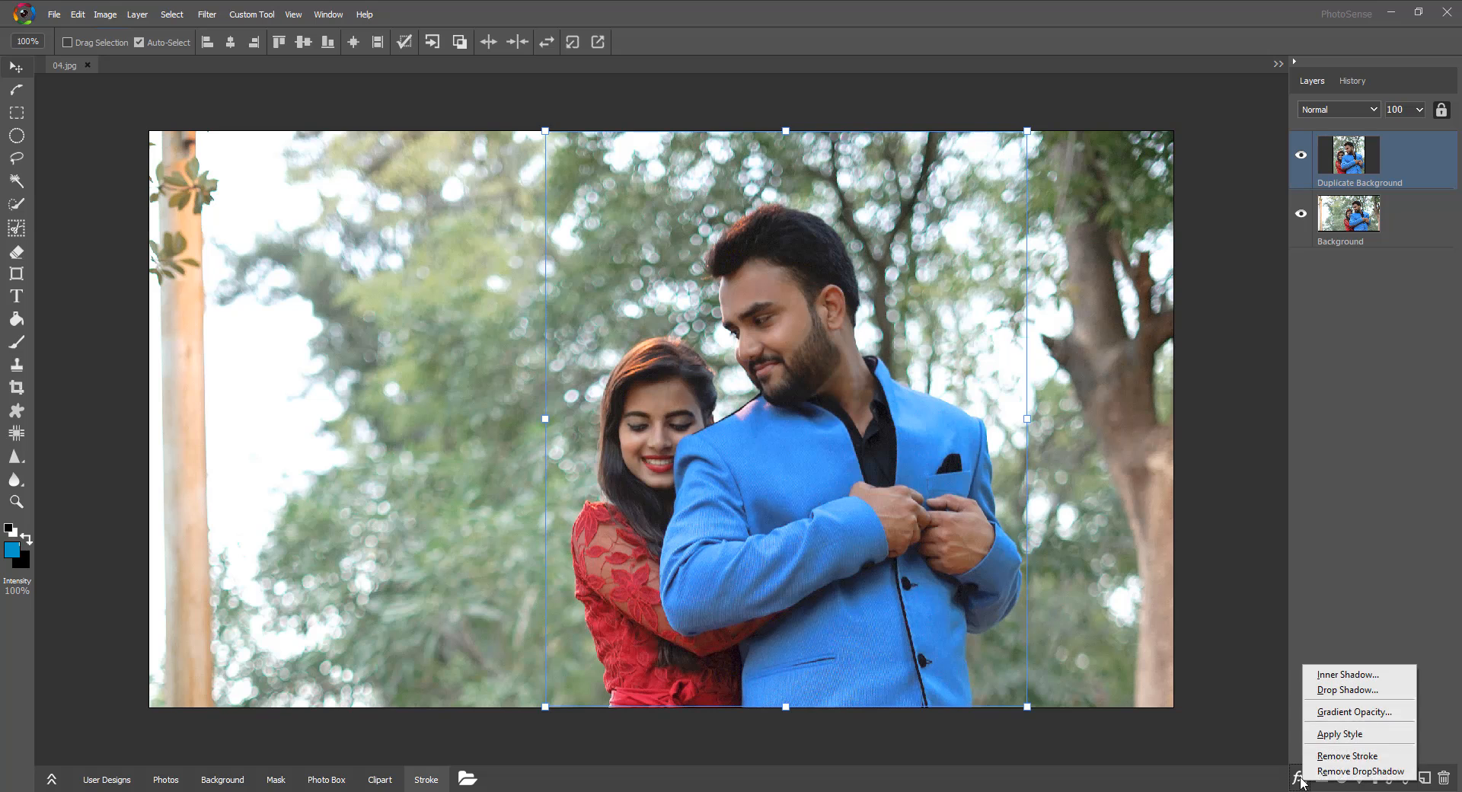
left_click(1348, 689)
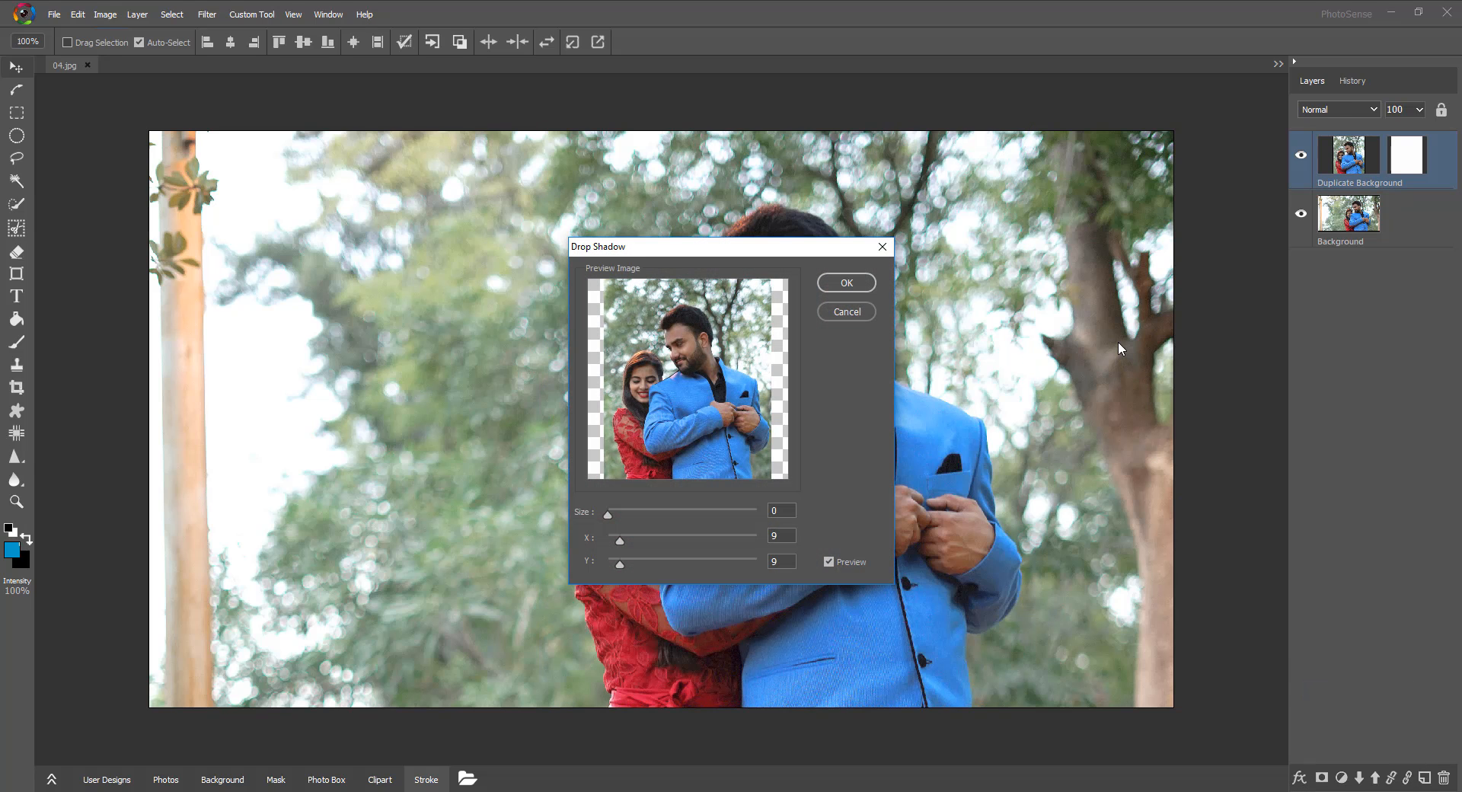
left_click_drag(695, 243, 342, 187)
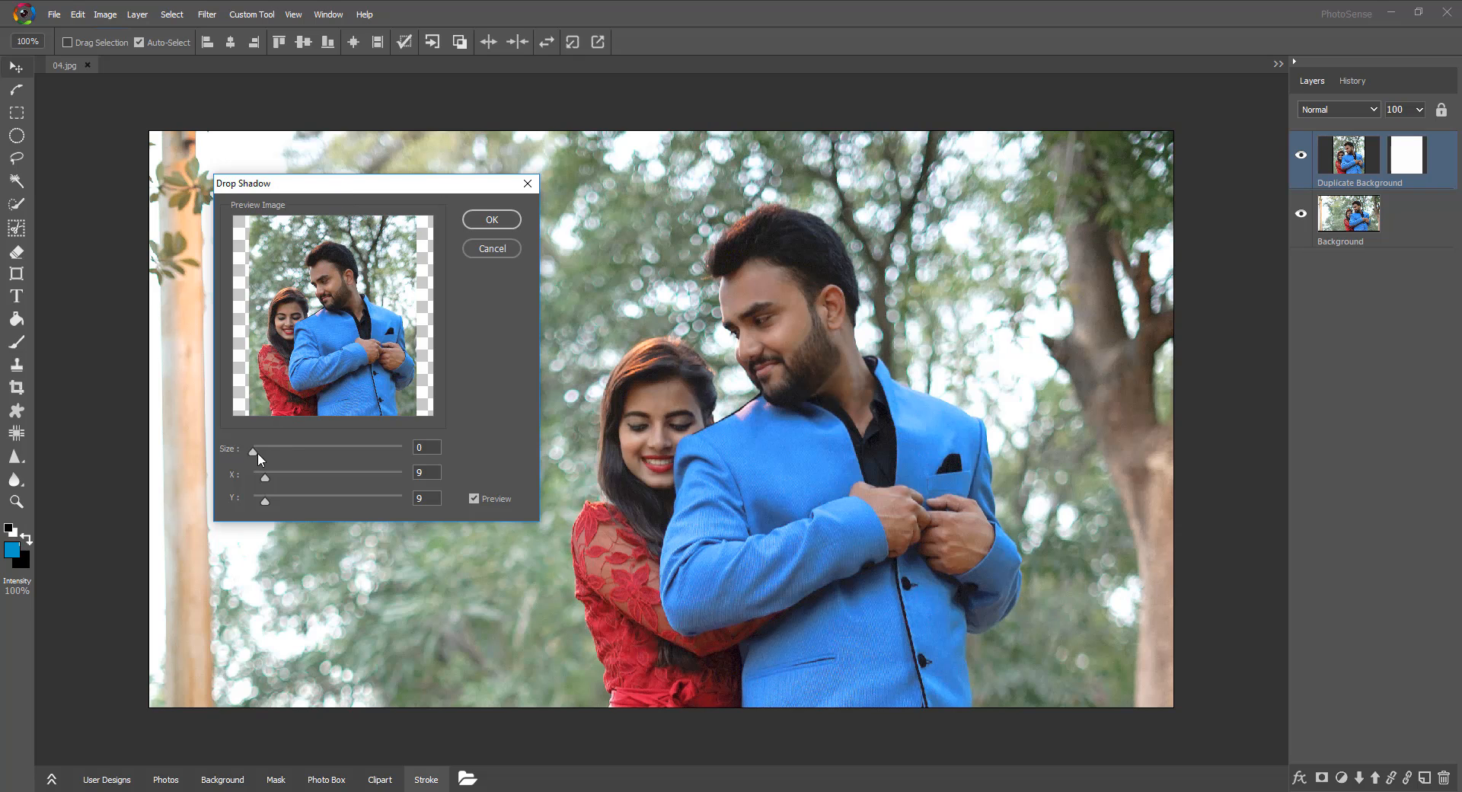
left_click_drag(251, 453, 268, 479)
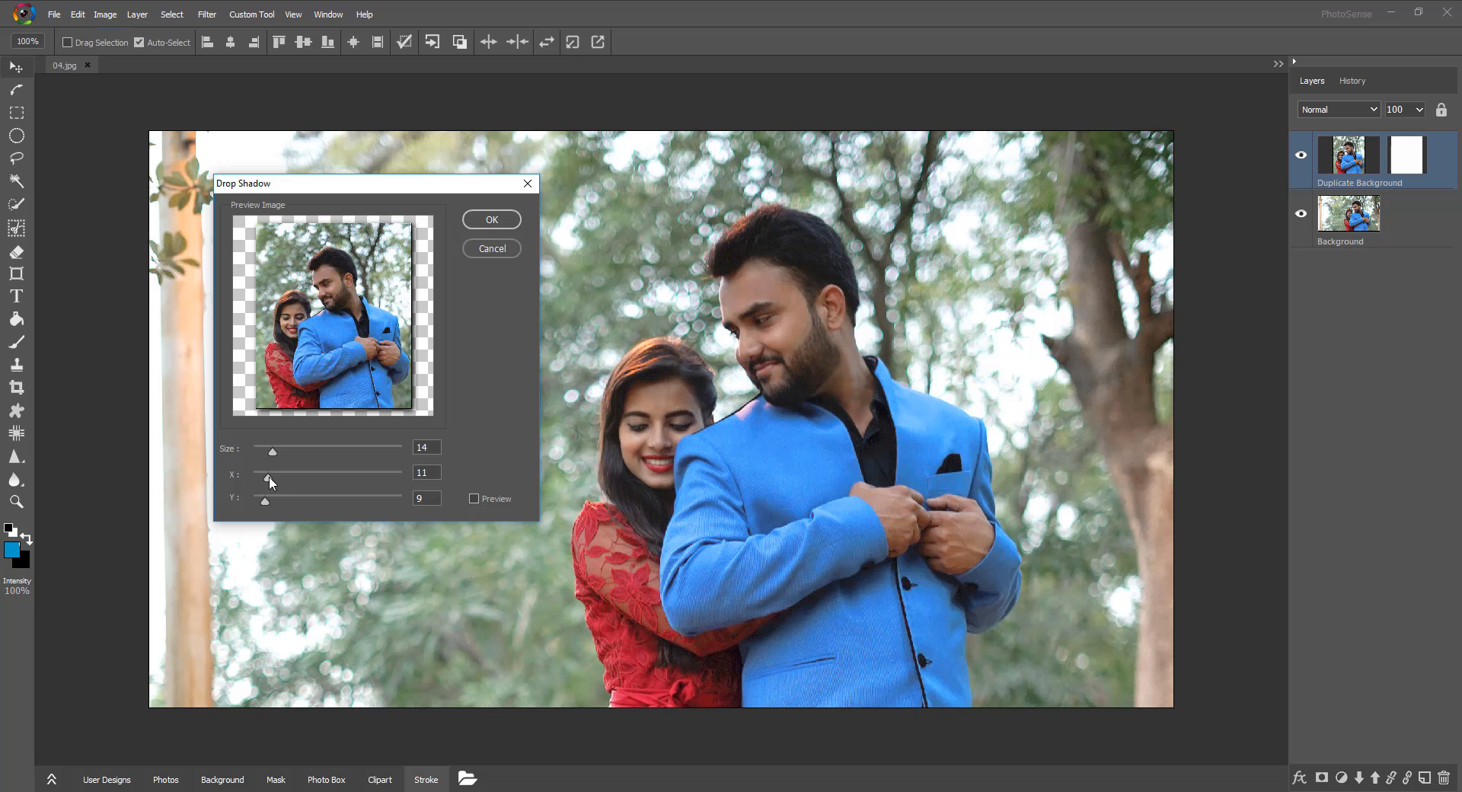
left_click(272, 479)
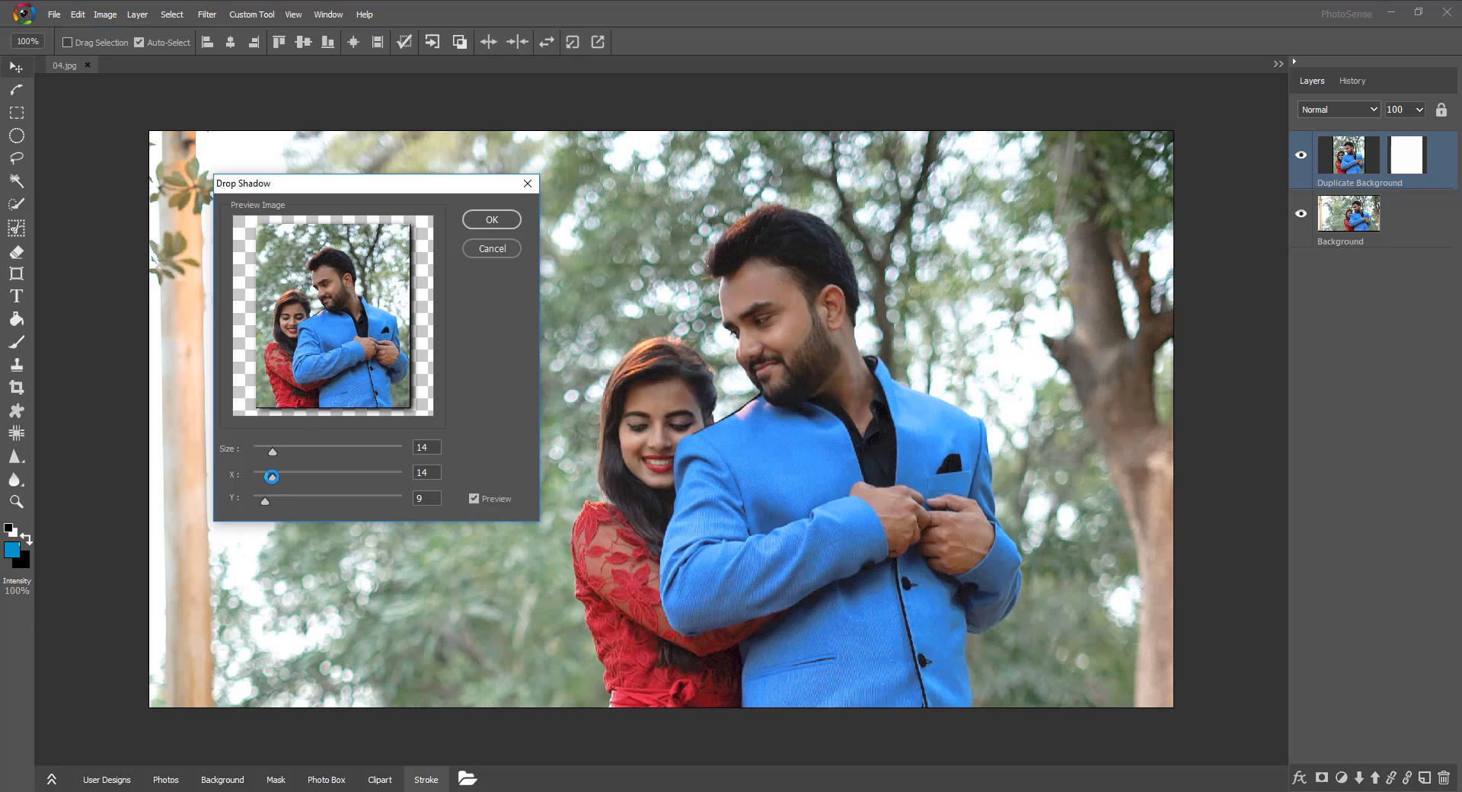
left_click_drag(264, 503, 262, 502)
left_click(503, 221)
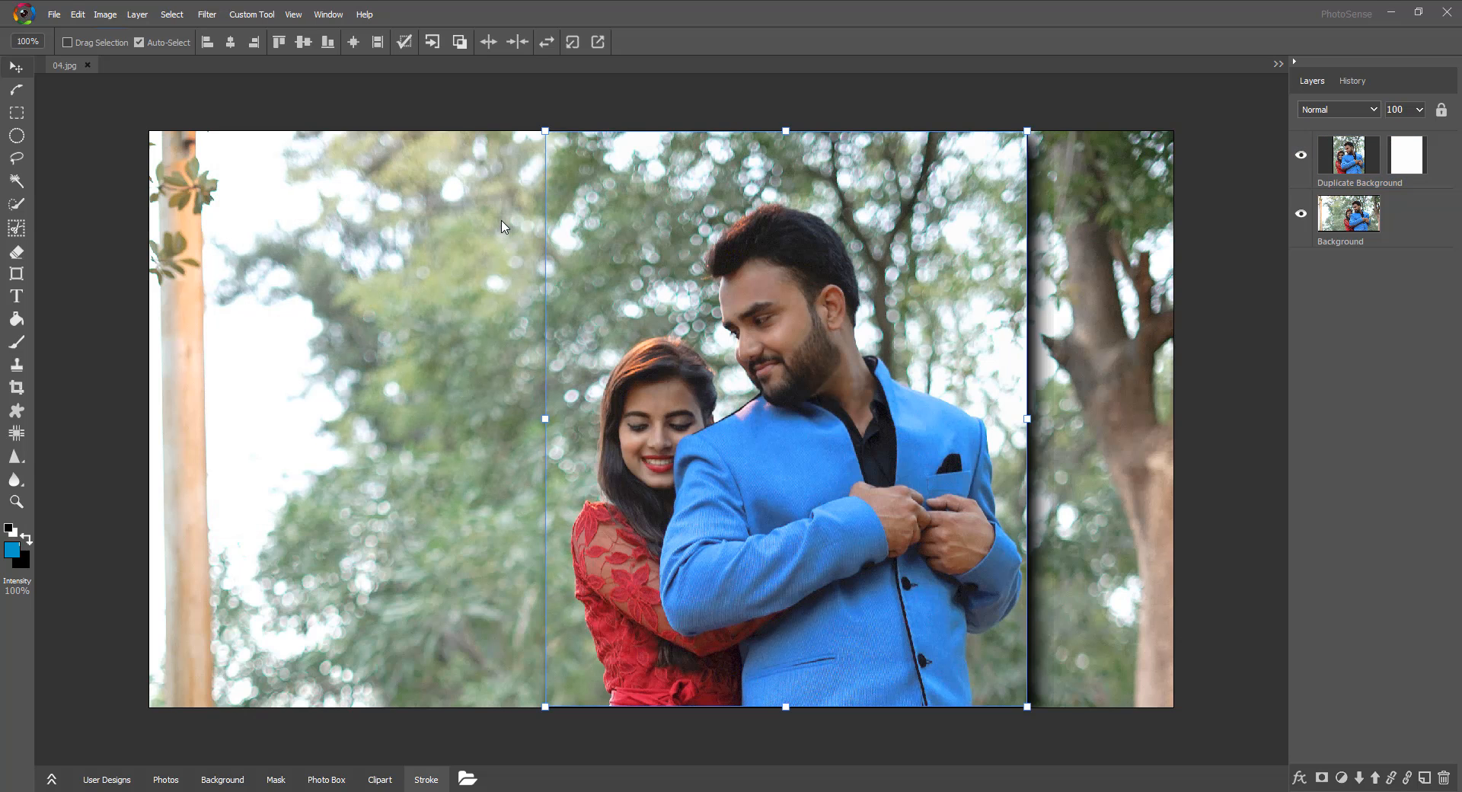
Remove the drop shadow from the duplicated layer.
scroll(889, 377, "down", 1)
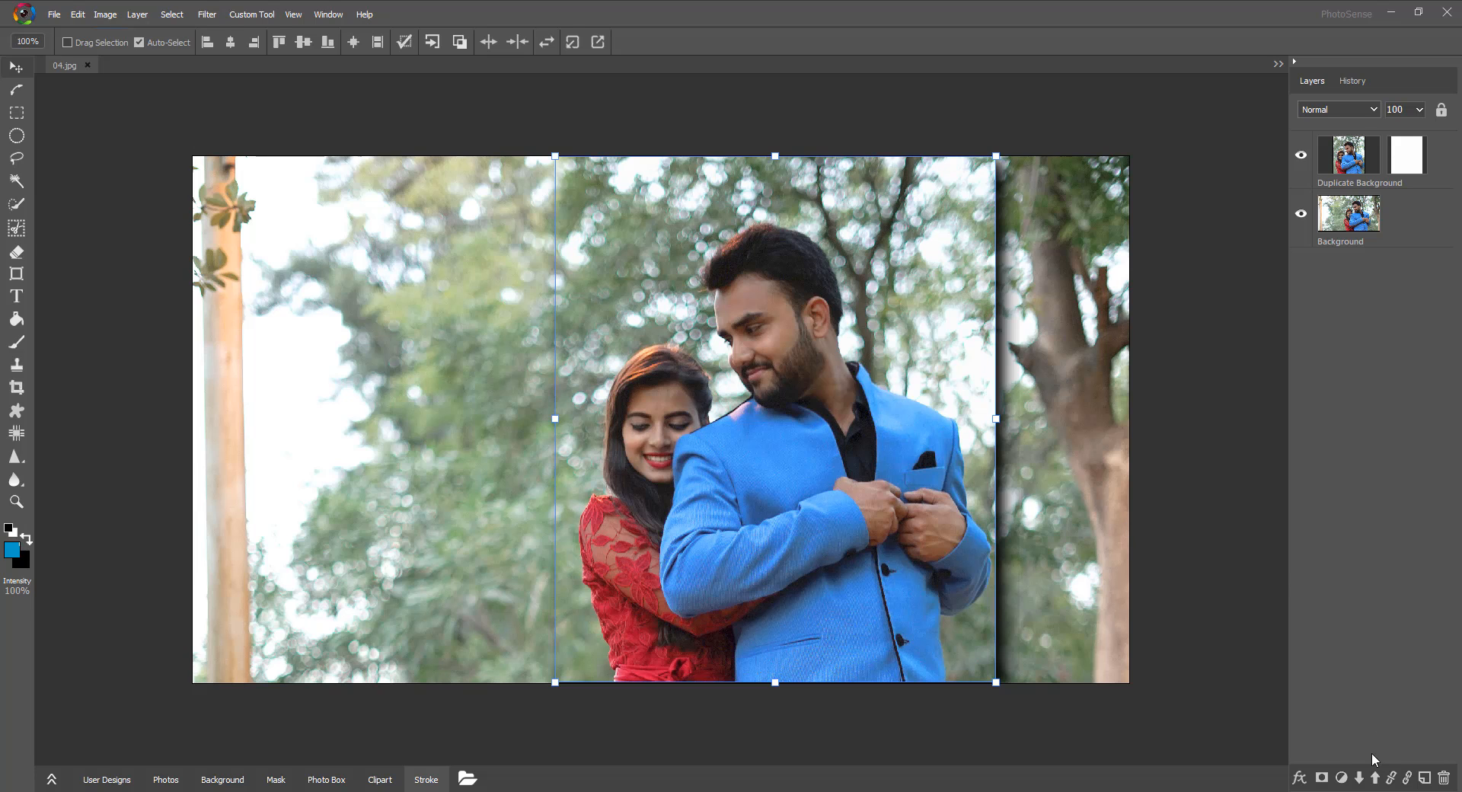
left_click(1299, 778)
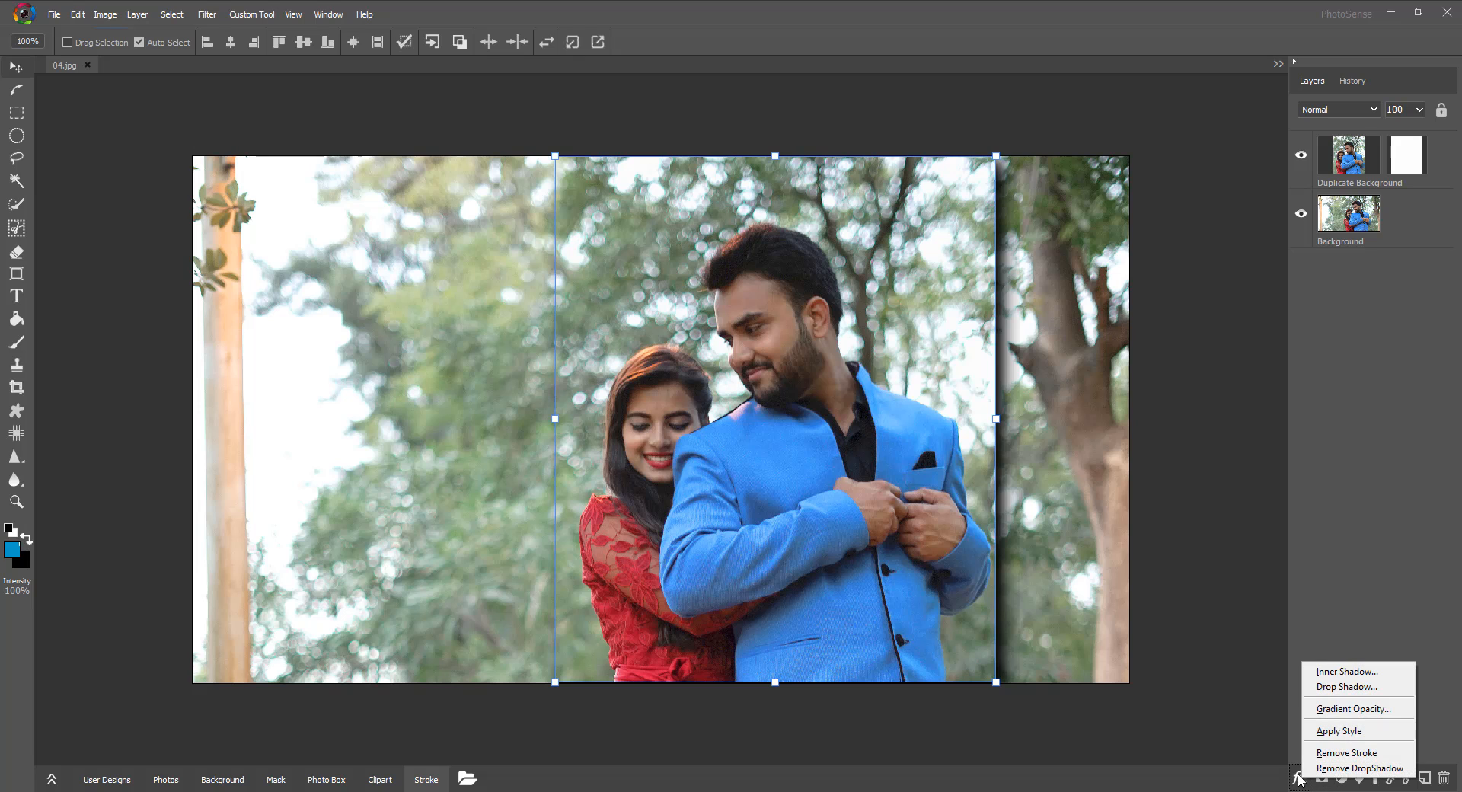
left_click(1336, 769)
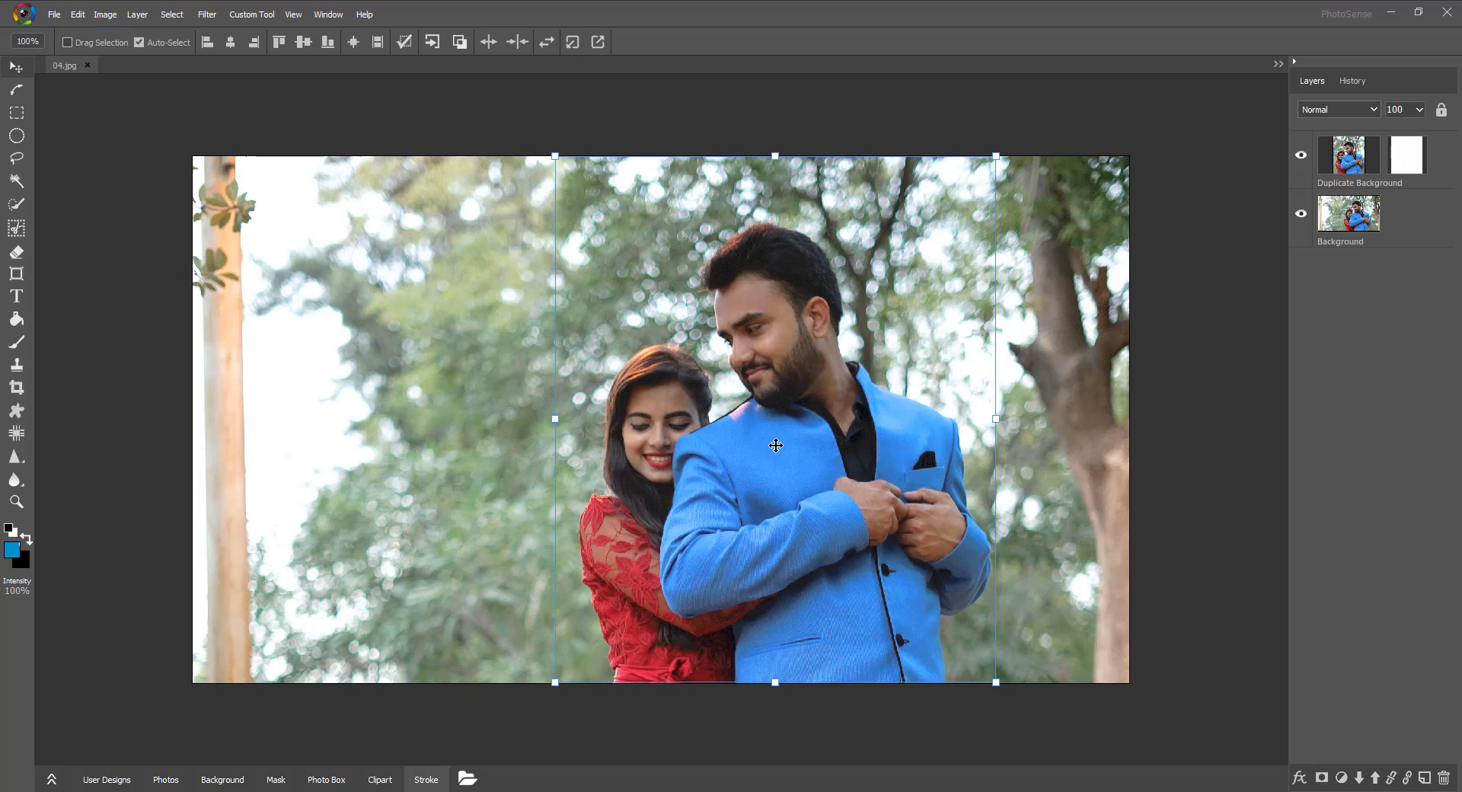
left_click(1298, 778)
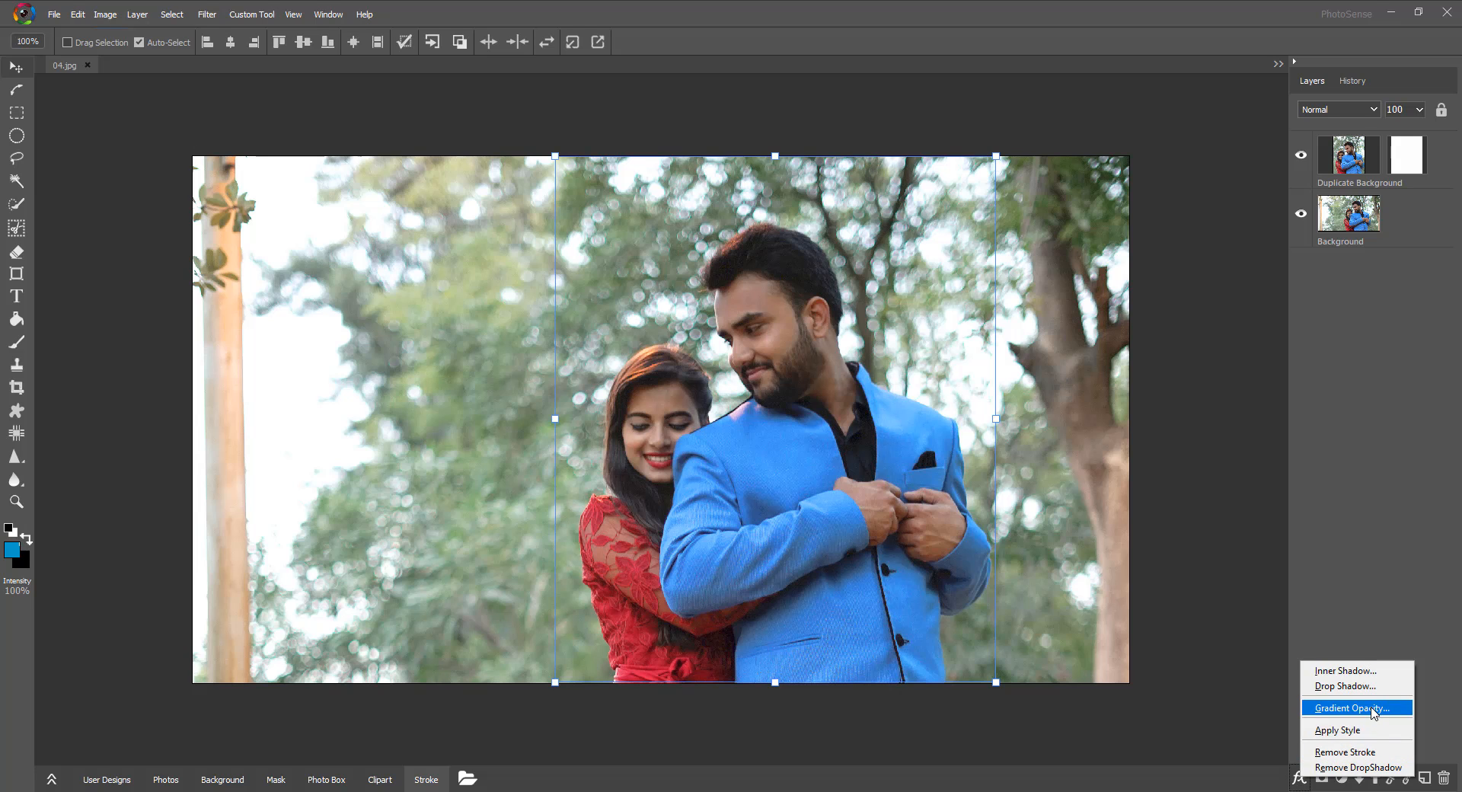
left_click(1218, 460)
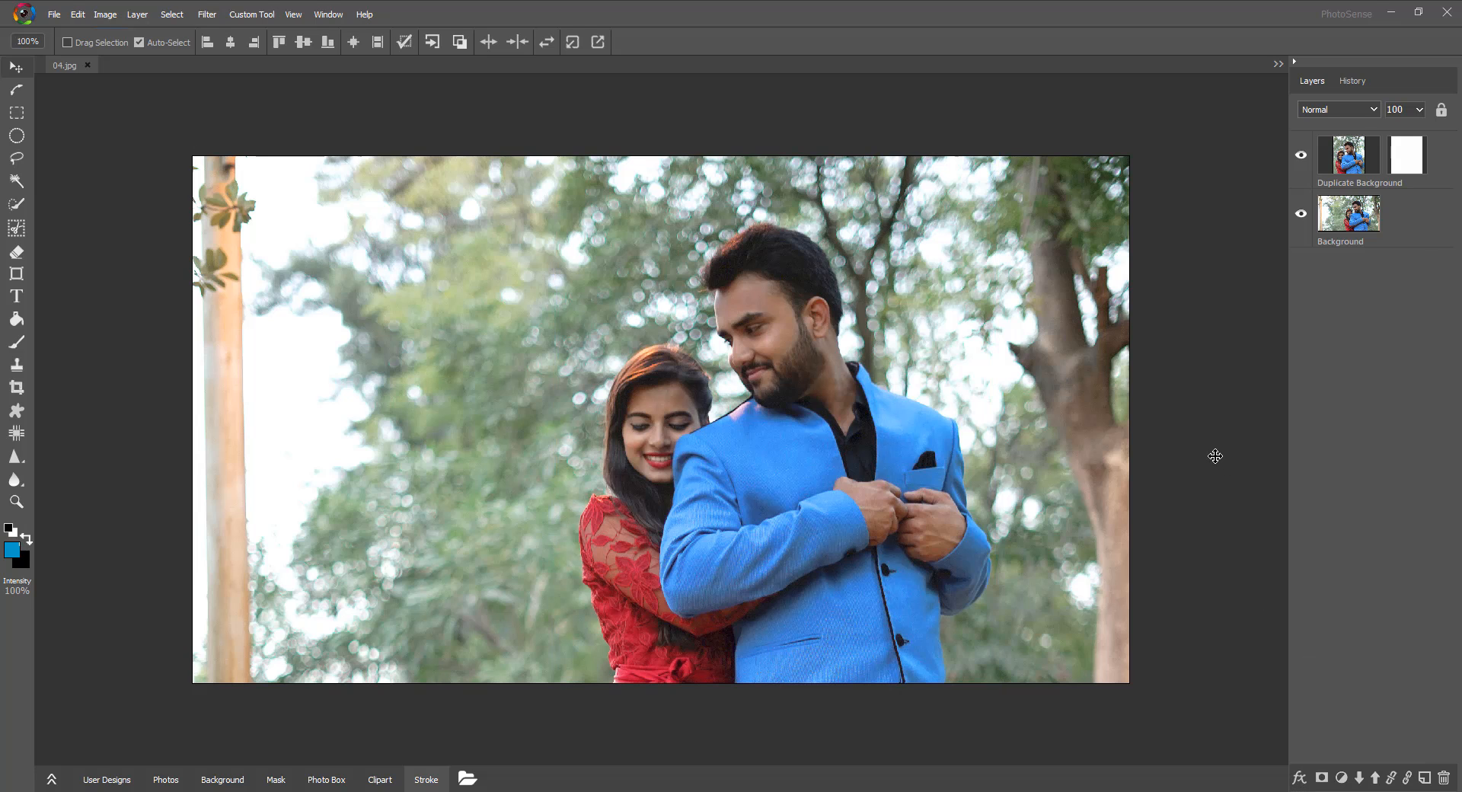
Revert the document to the original photo with only the Background layer, and select that layer.
left_click(866, 450)
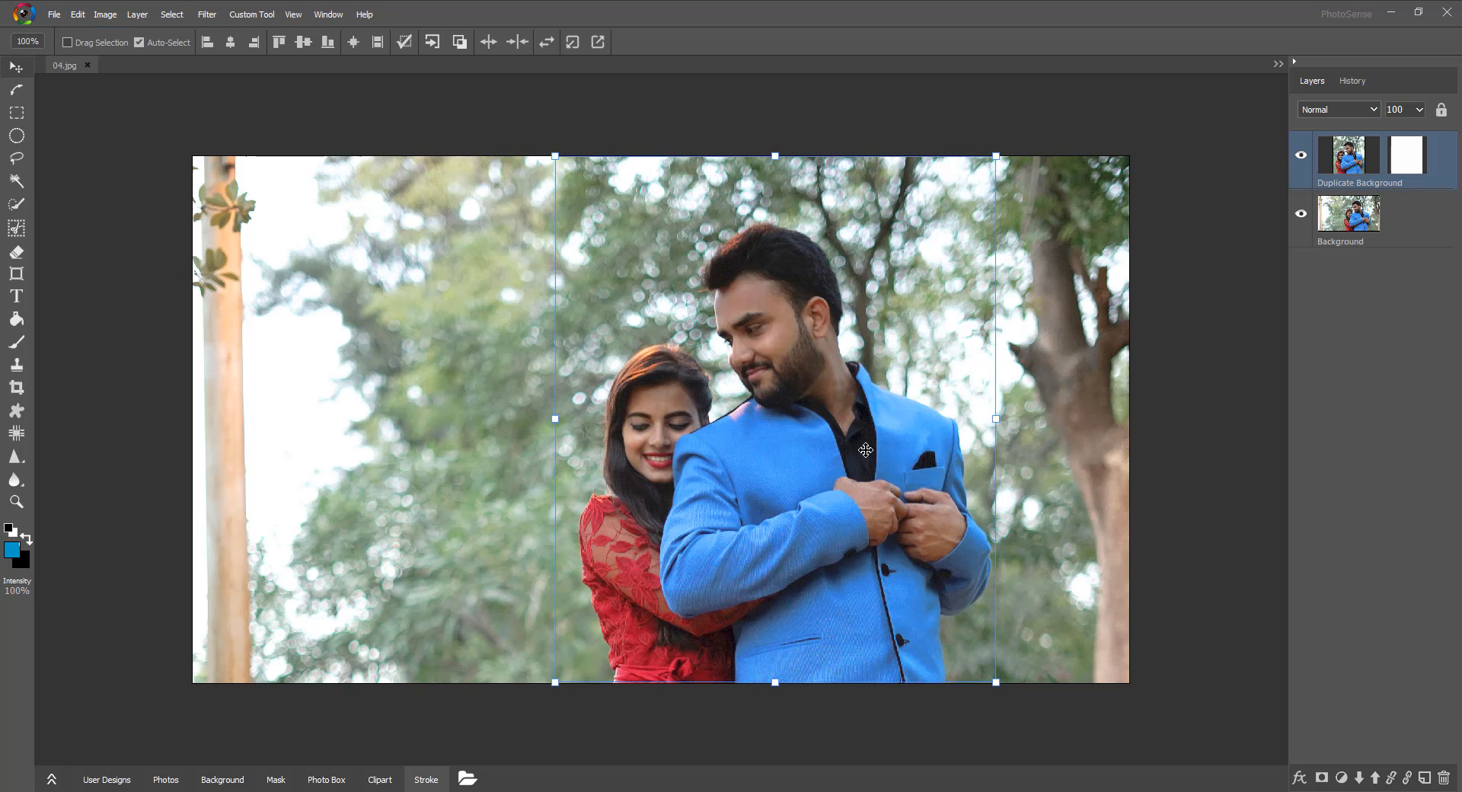
key("F12")
left_click(882, 463)
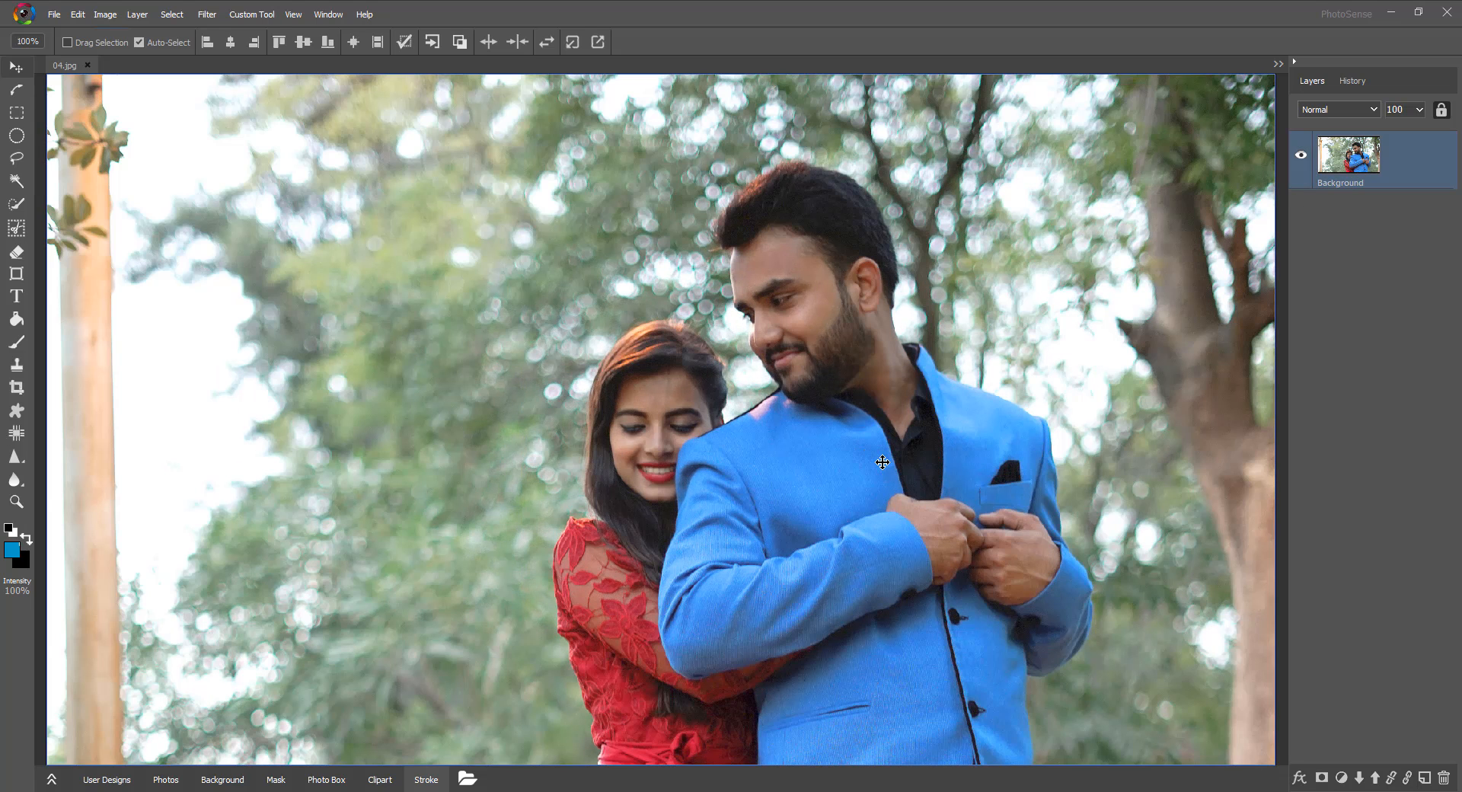
scroll(882, 462, "down", 6)
scroll(883, 462, "up", 1)
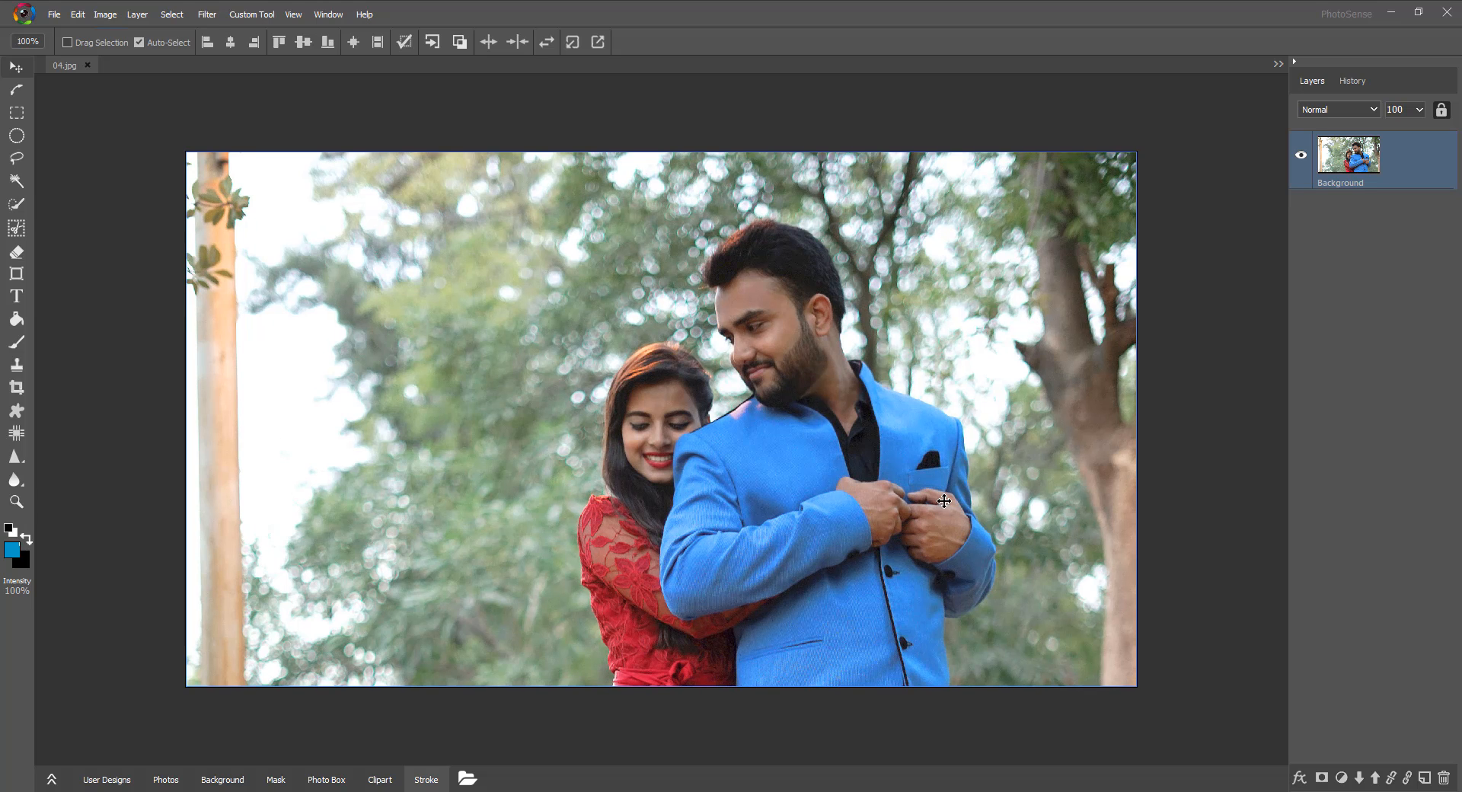
Try a Gradient Opacity fade on the Background photo from its top and right edges, and cancel it.
left_click(1299, 778)
left_click(1368, 712)
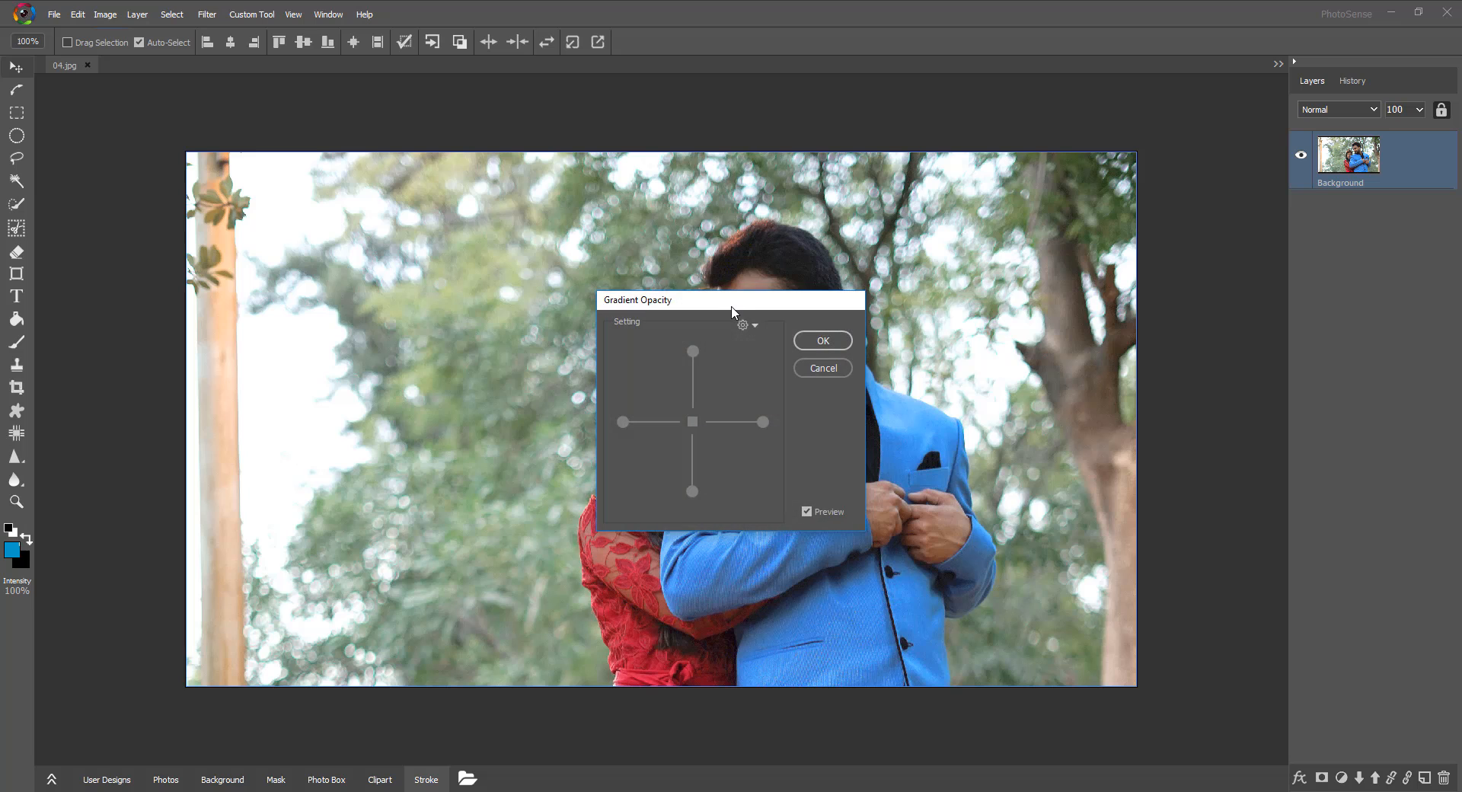
left_click_drag(728, 308, 390, 262)
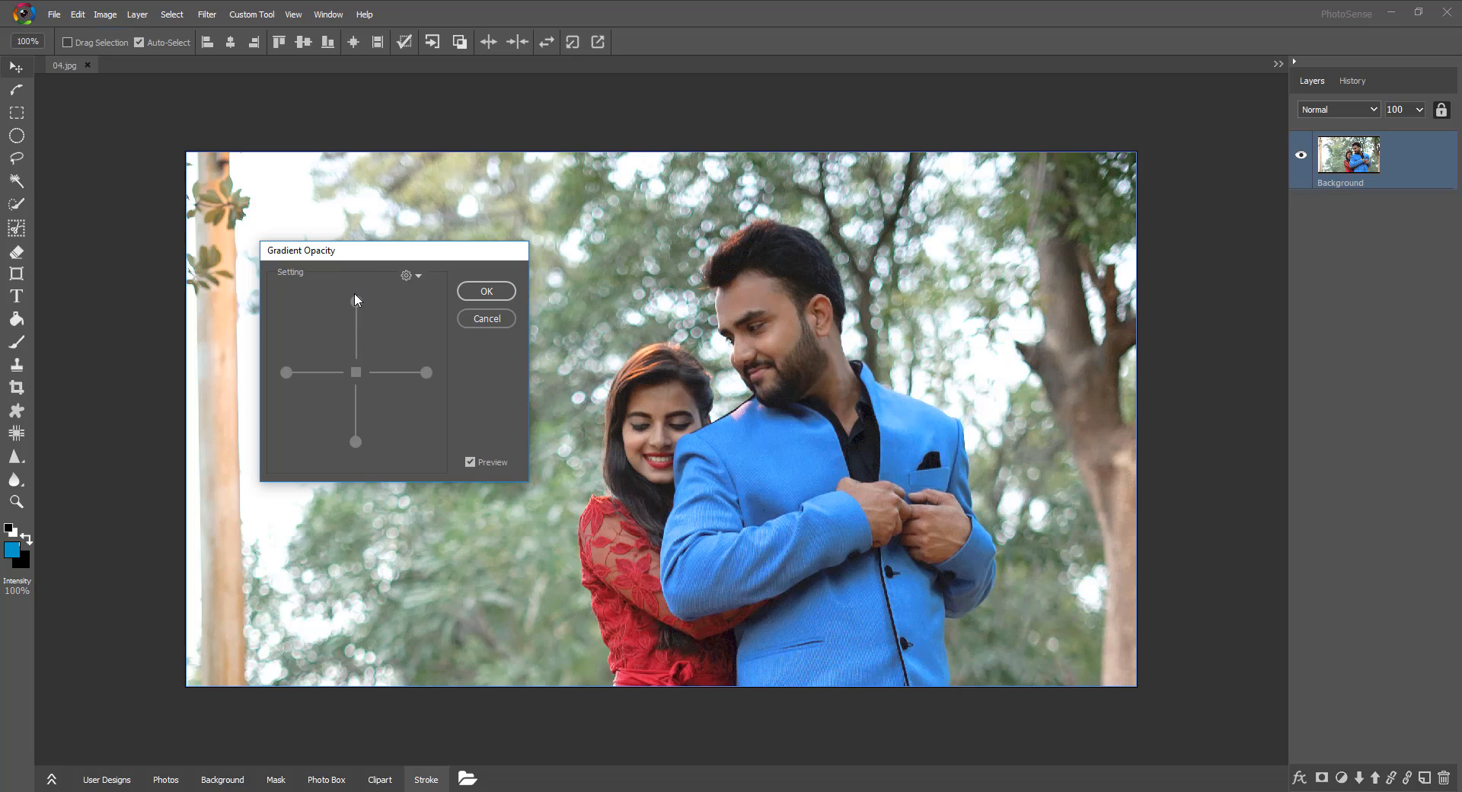
left_click_drag(353, 317, 355, 299)
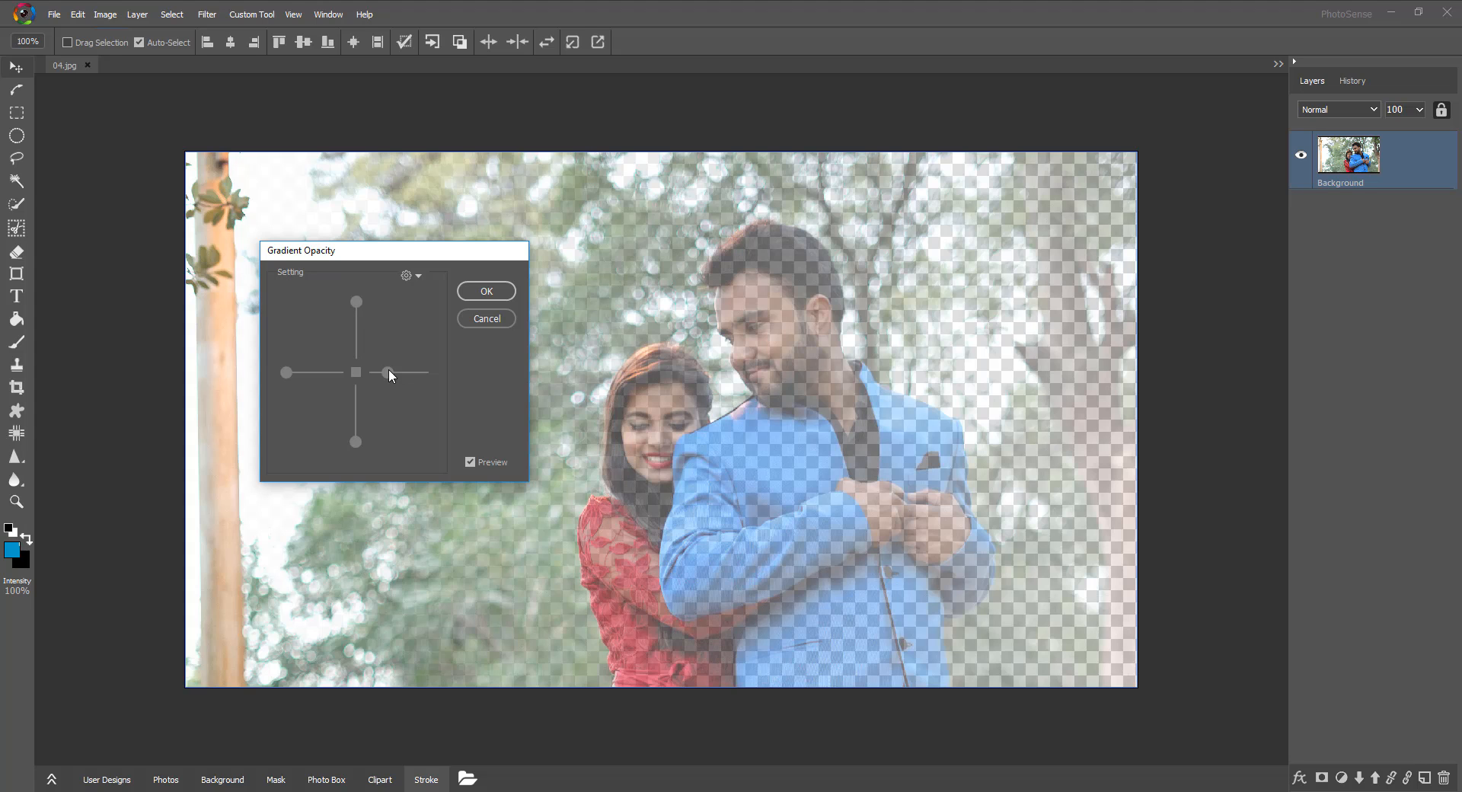
left_click_drag(389, 372, 428, 372)
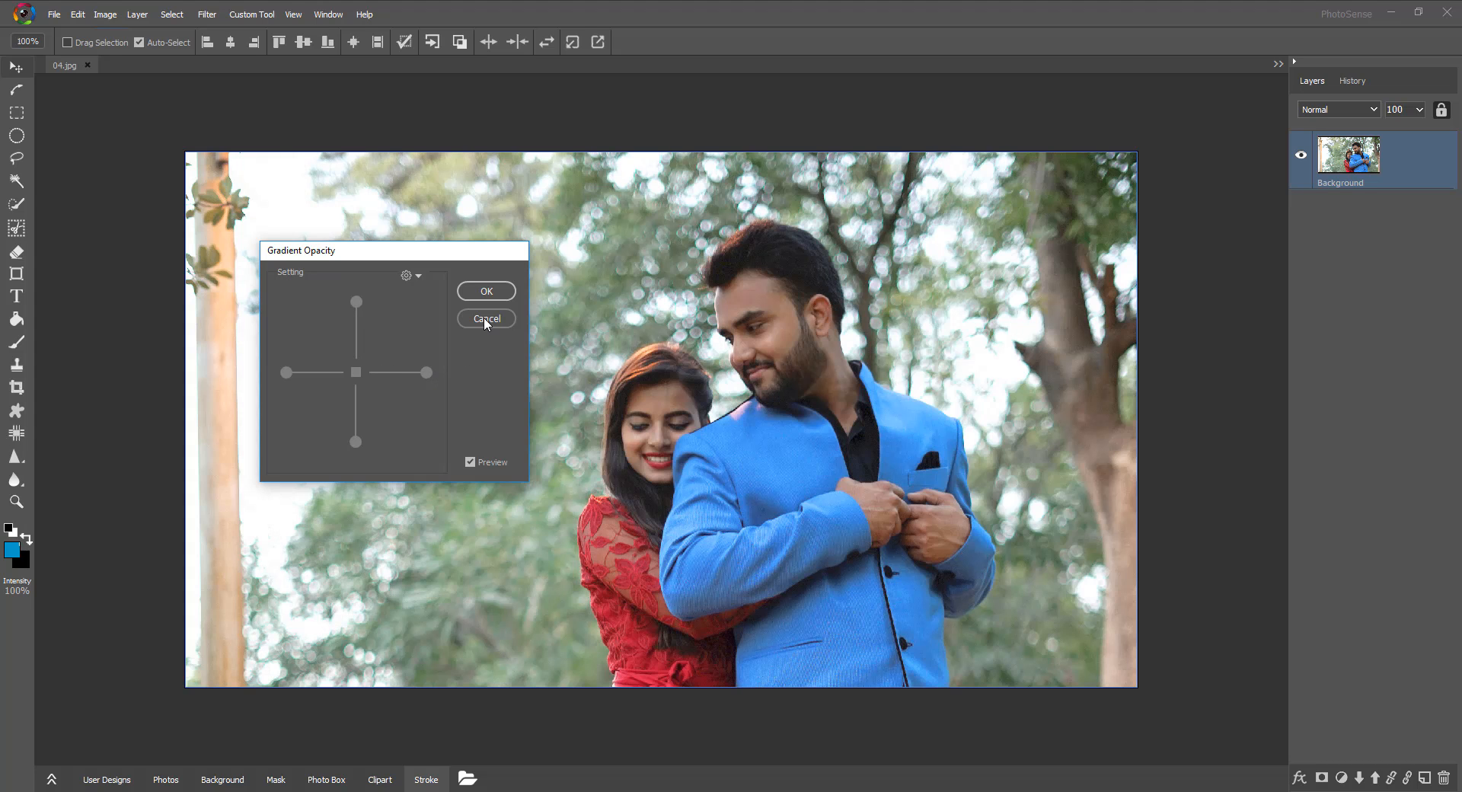
left_click(485, 318)
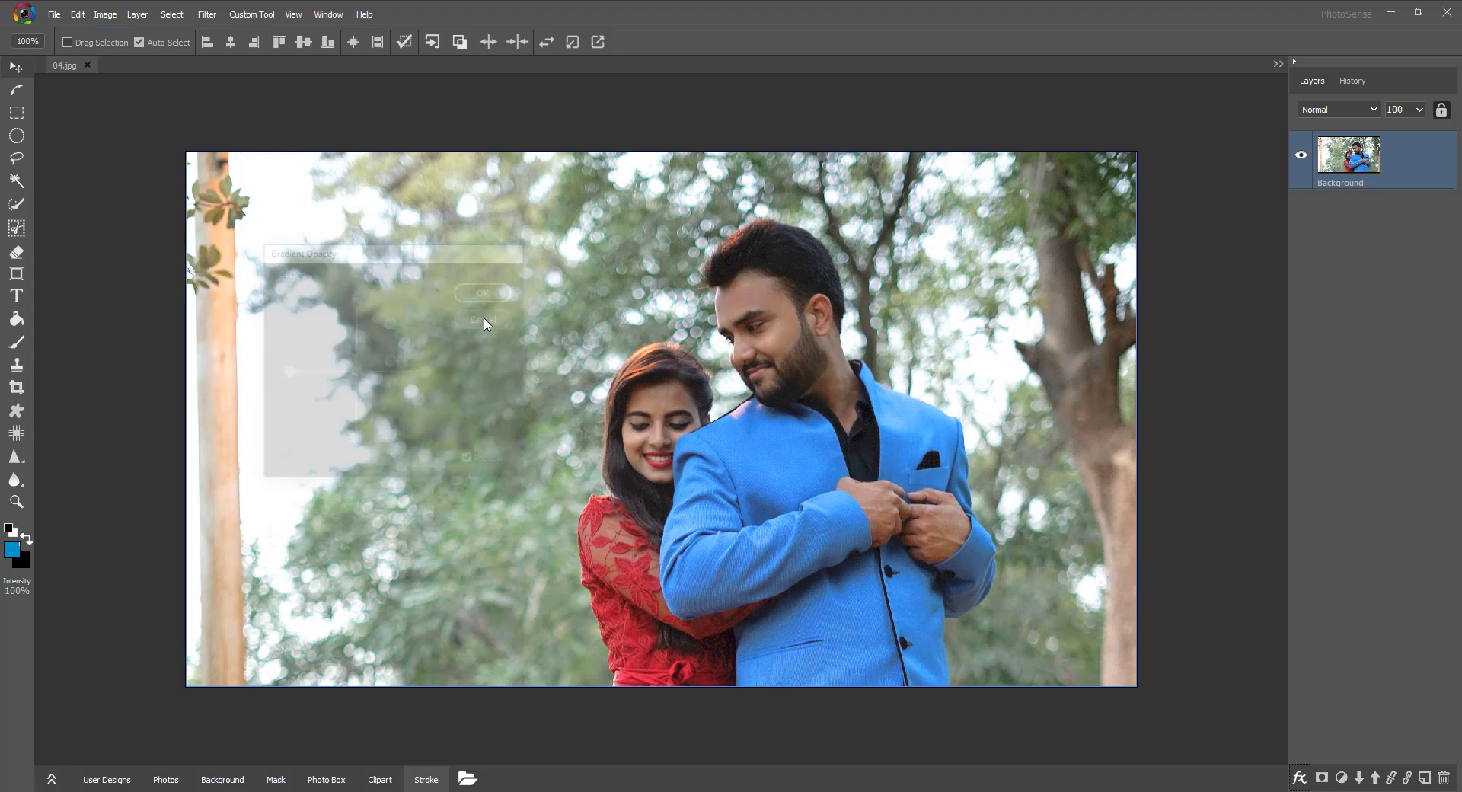
Convert the background photo into a regular layer and fill the empty Background layer beneath it with the blue foreground colour.
double_click(1350, 163)
left_click(792, 417)
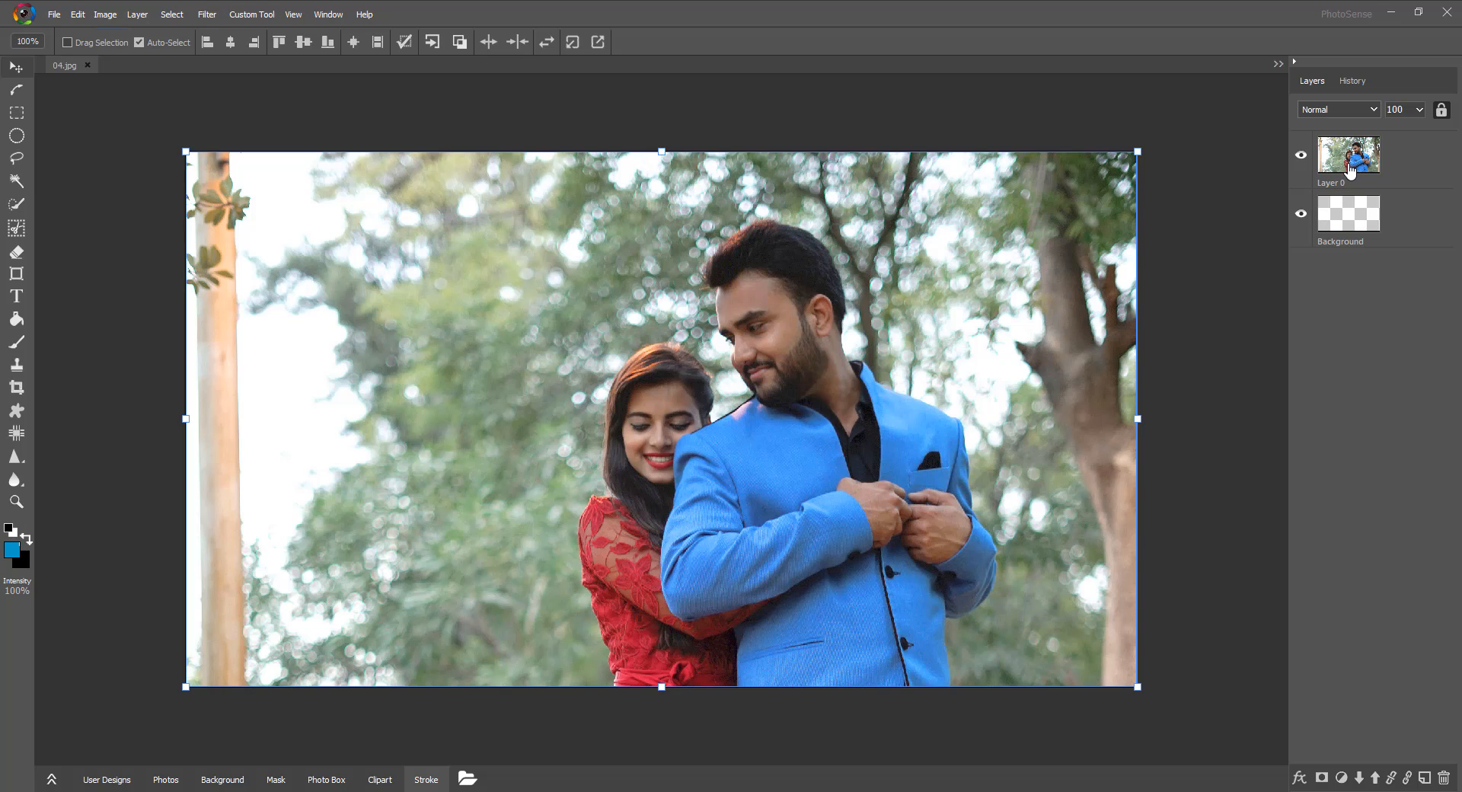
left_click(1217, 323)
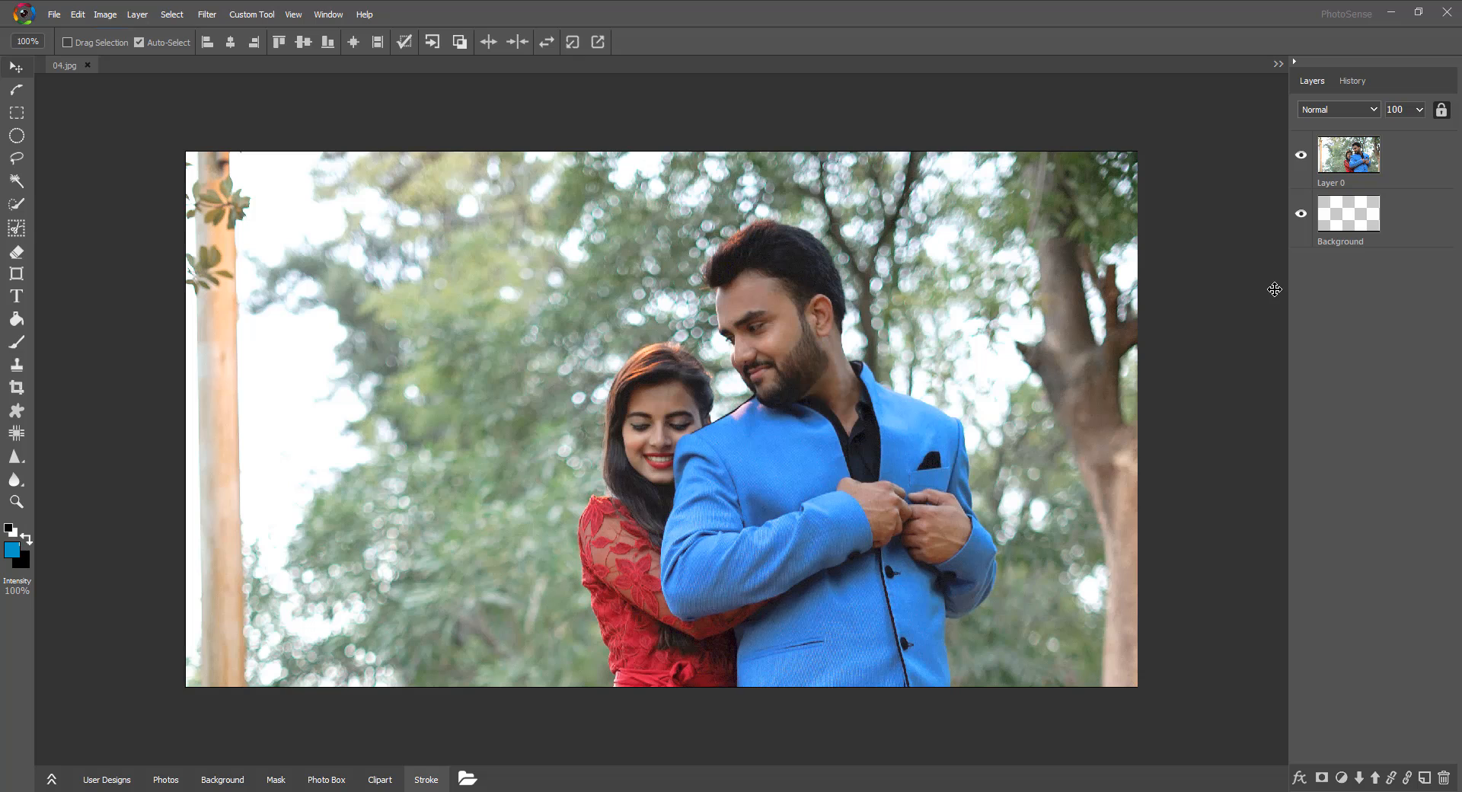
left_click(1350, 227)
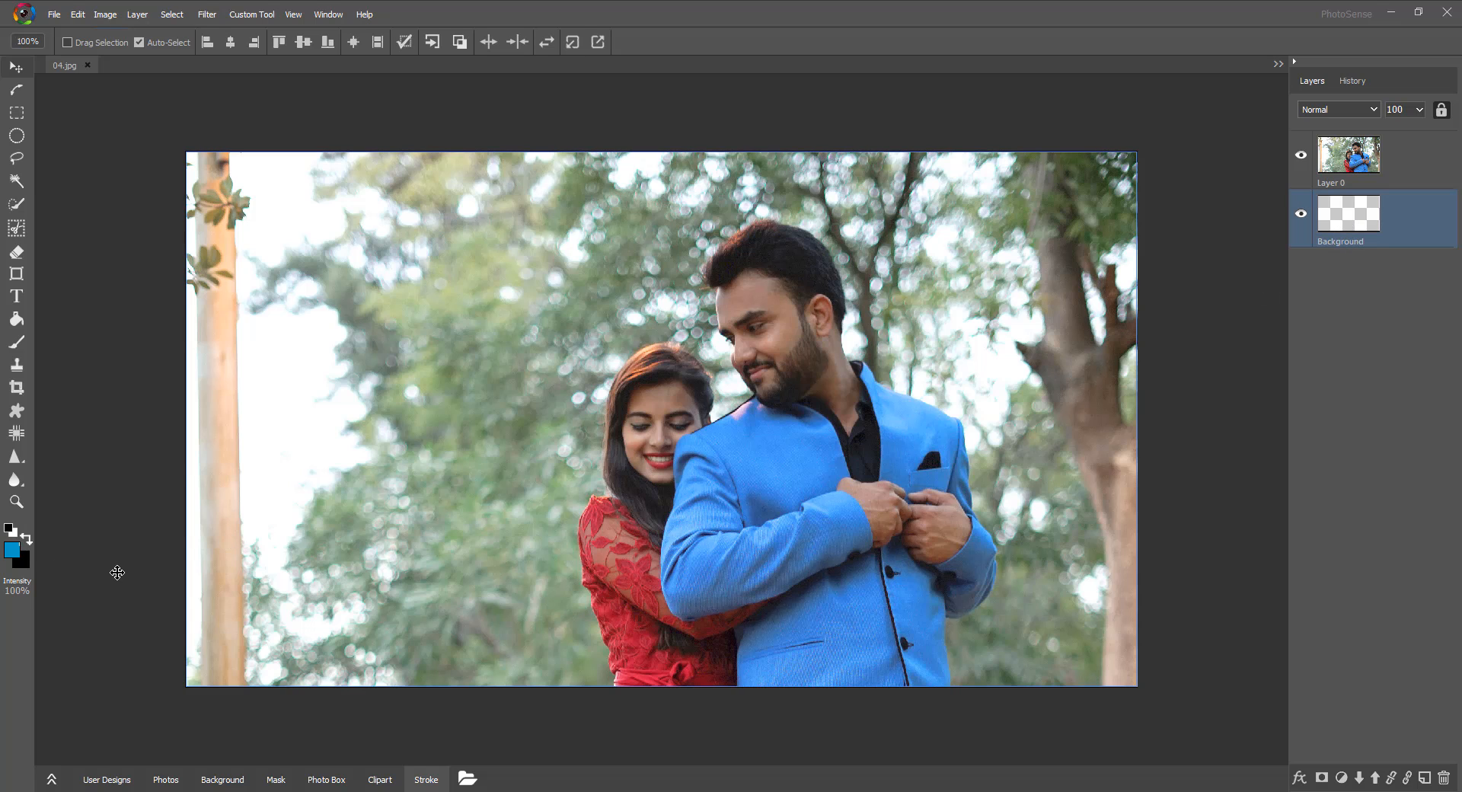
key("alt+BackSpace")
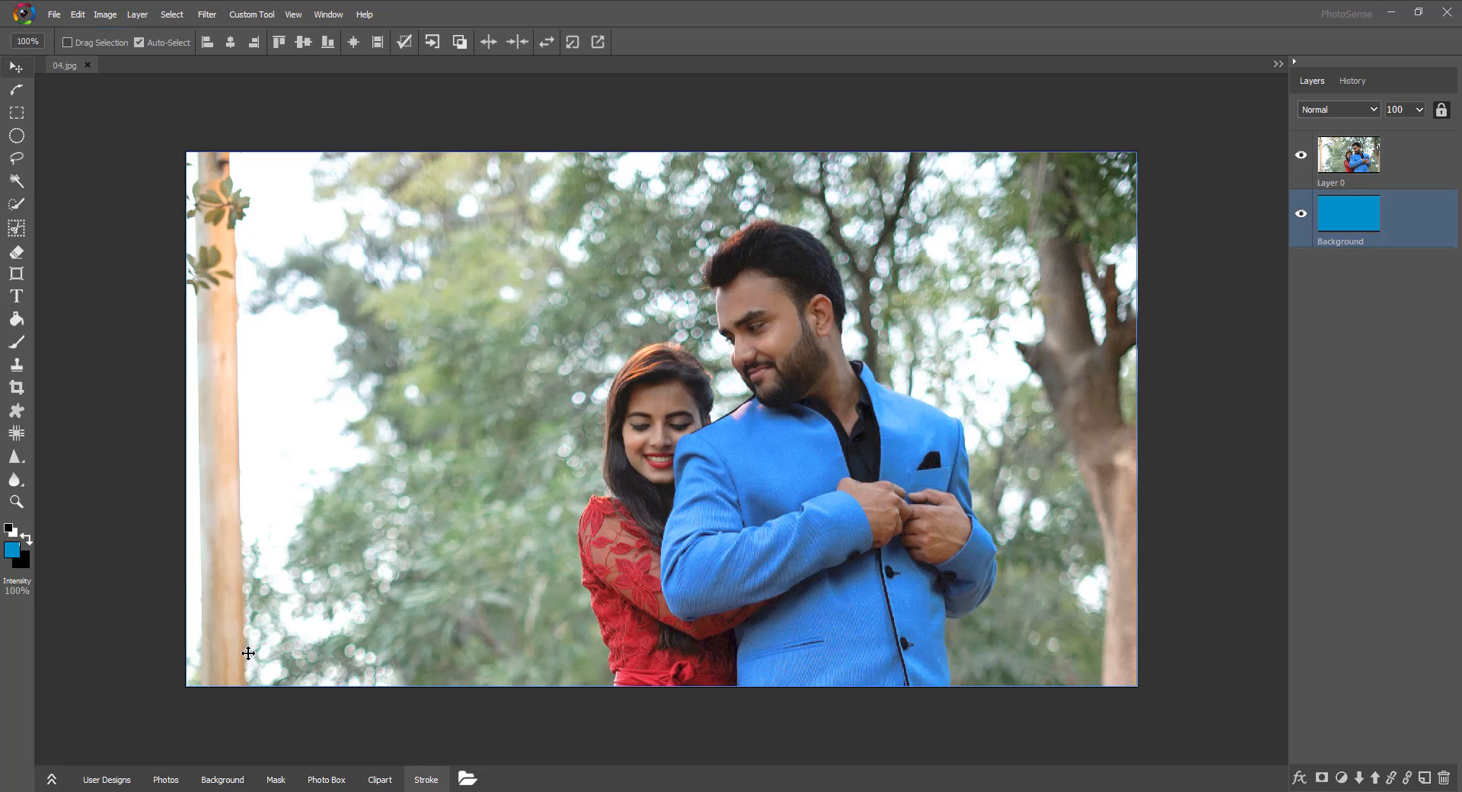
Try a Gradient Opacity fade from the photo layer's left edge and compare it with the preview off and on.
left_click(749, 455)
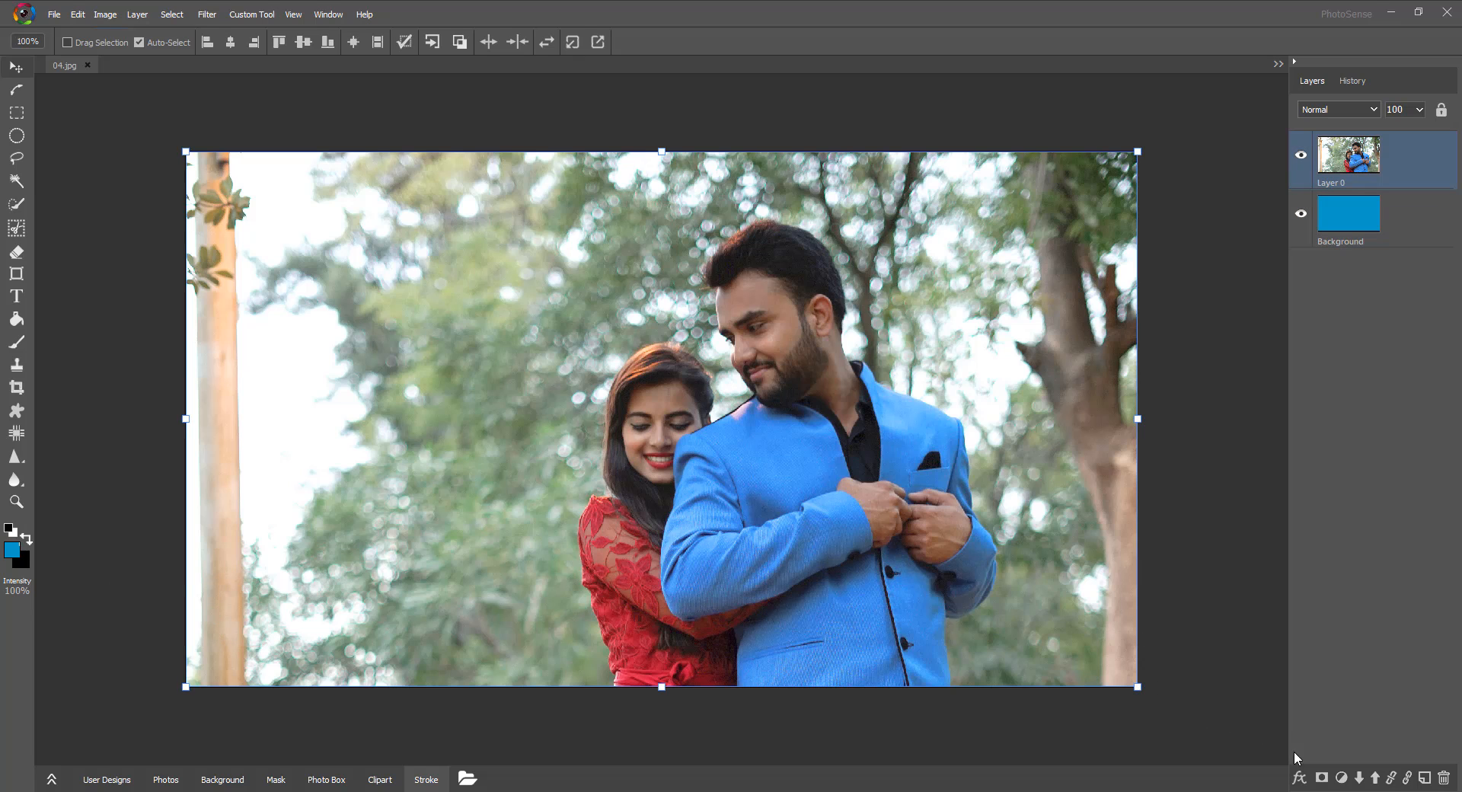
left_click(1298, 777)
left_click(1368, 709)
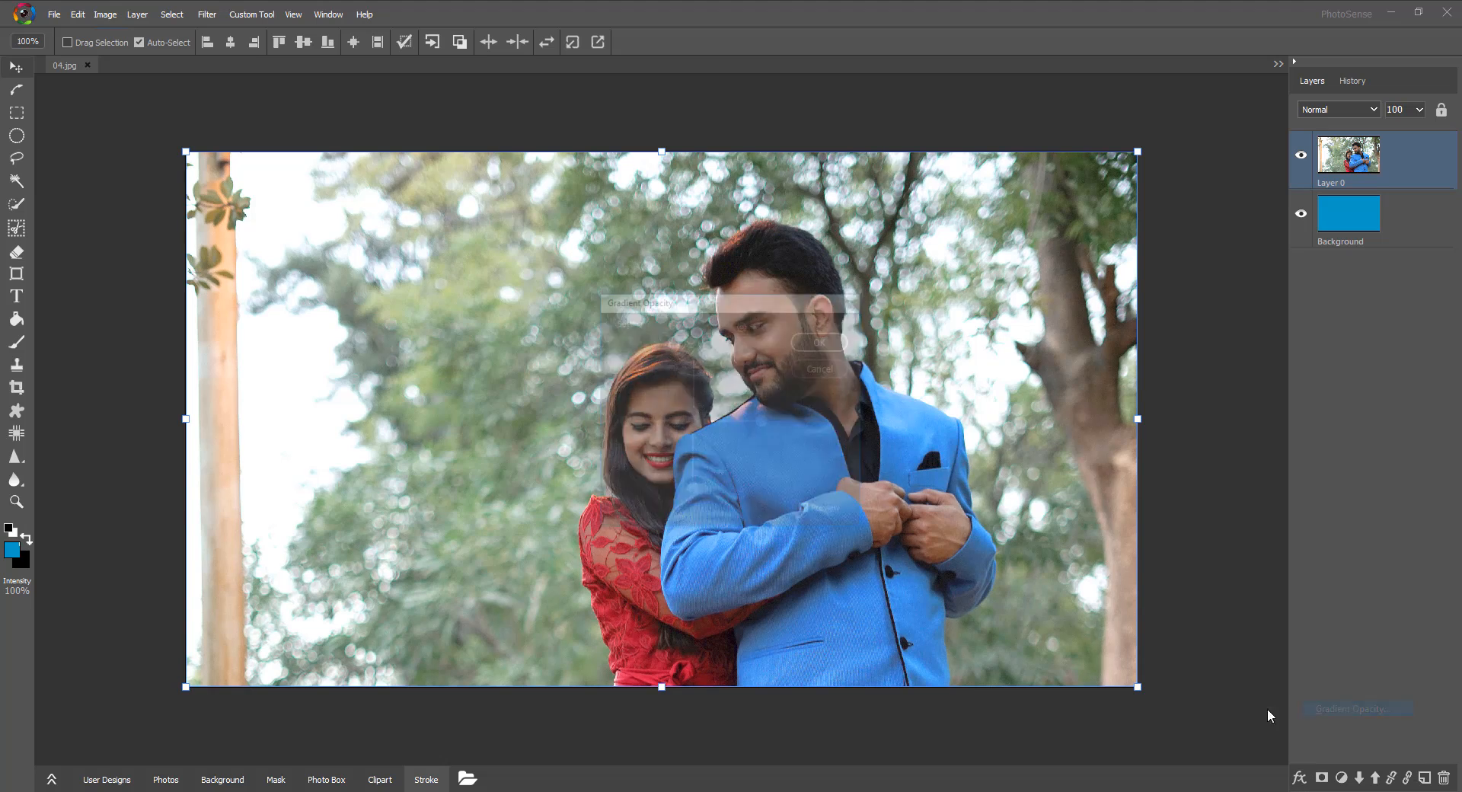
left_click_drag(680, 294, 1136, 288)
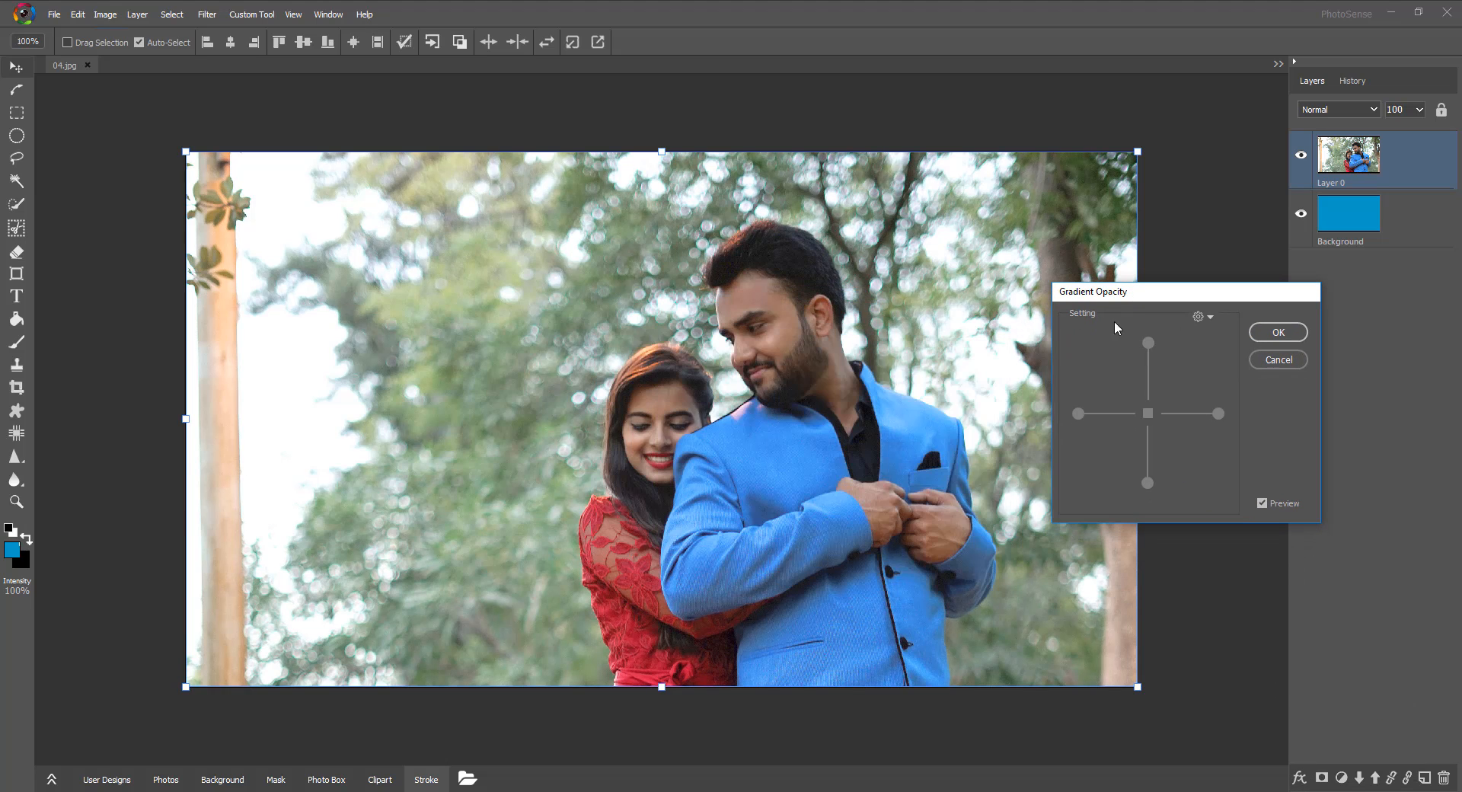
left_click_drag(1112, 414, 1118, 414)
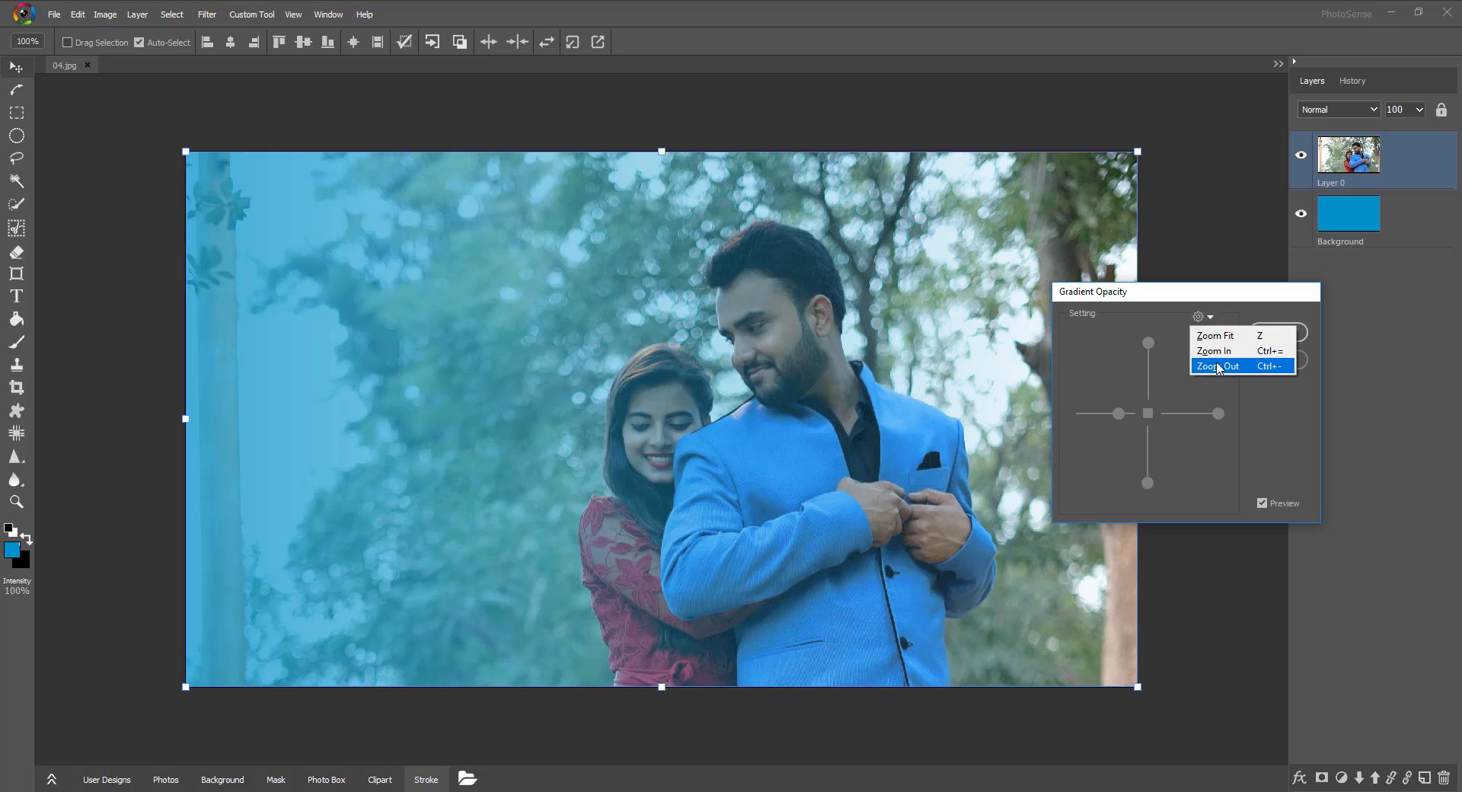
left_click(1219, 366)
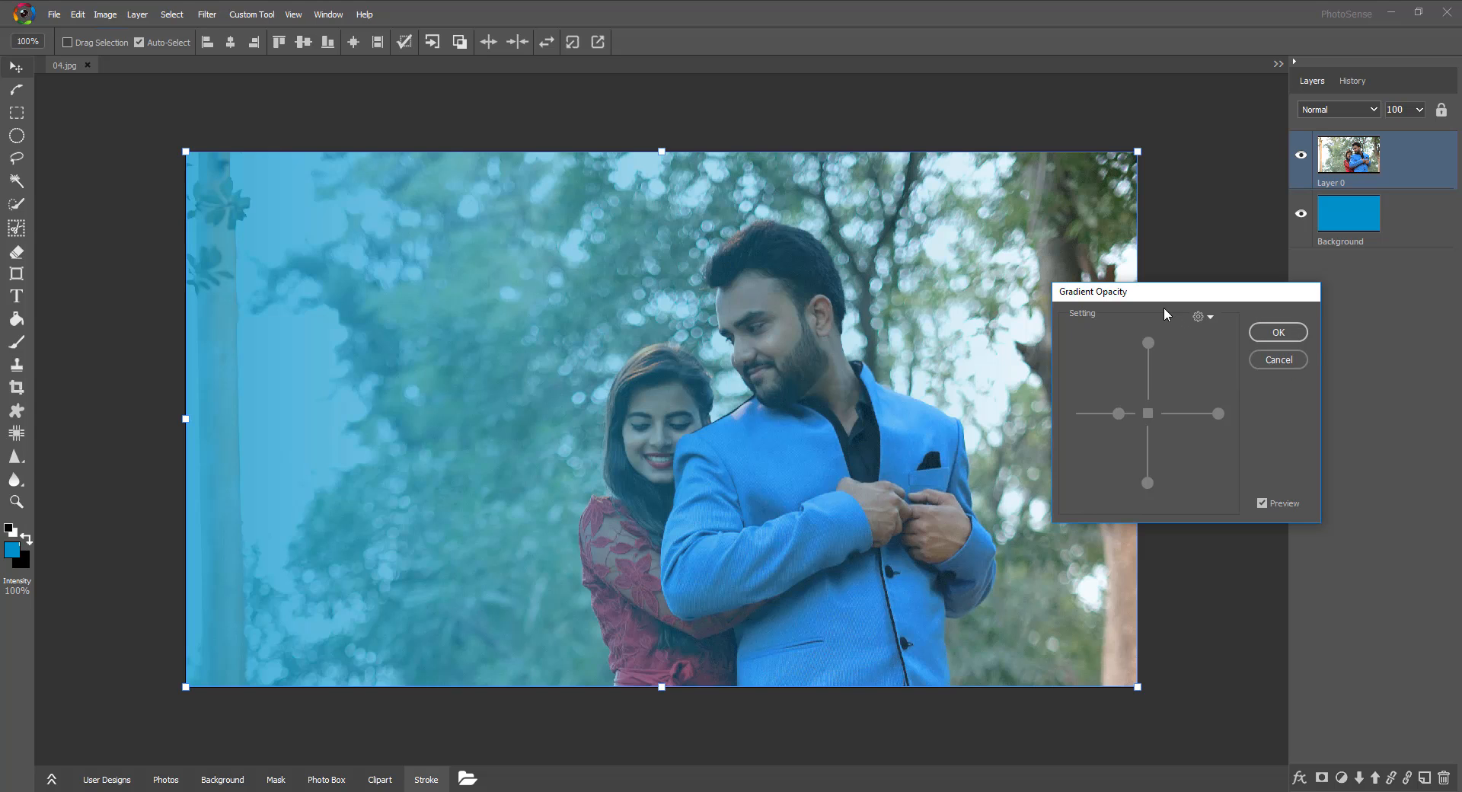
left_click(1261, 504)
left_click(1261, 504)
left_click(1261, 504)
left_click(1261, 504)
Try fading all four sides of the photo together with linked sliders, and restore full opacity.
left_click(1148, 413)
mouse_move(1100, 415)
left_mouse_down()
mouse_move(1068, 418)
mouse_move(1123, 417)
left_mouse_up()
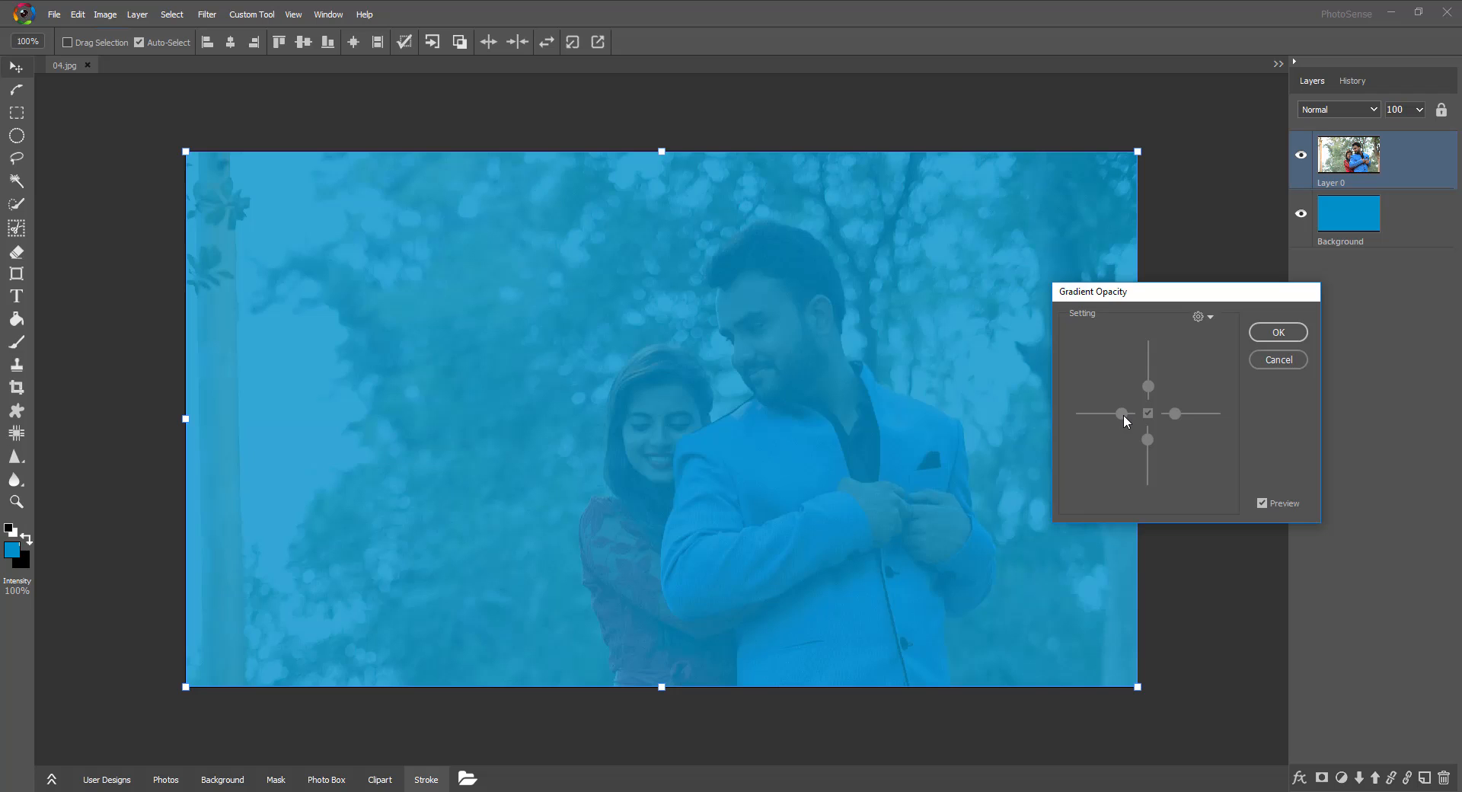
left_click_drag(1113, 416, 1098, 416)
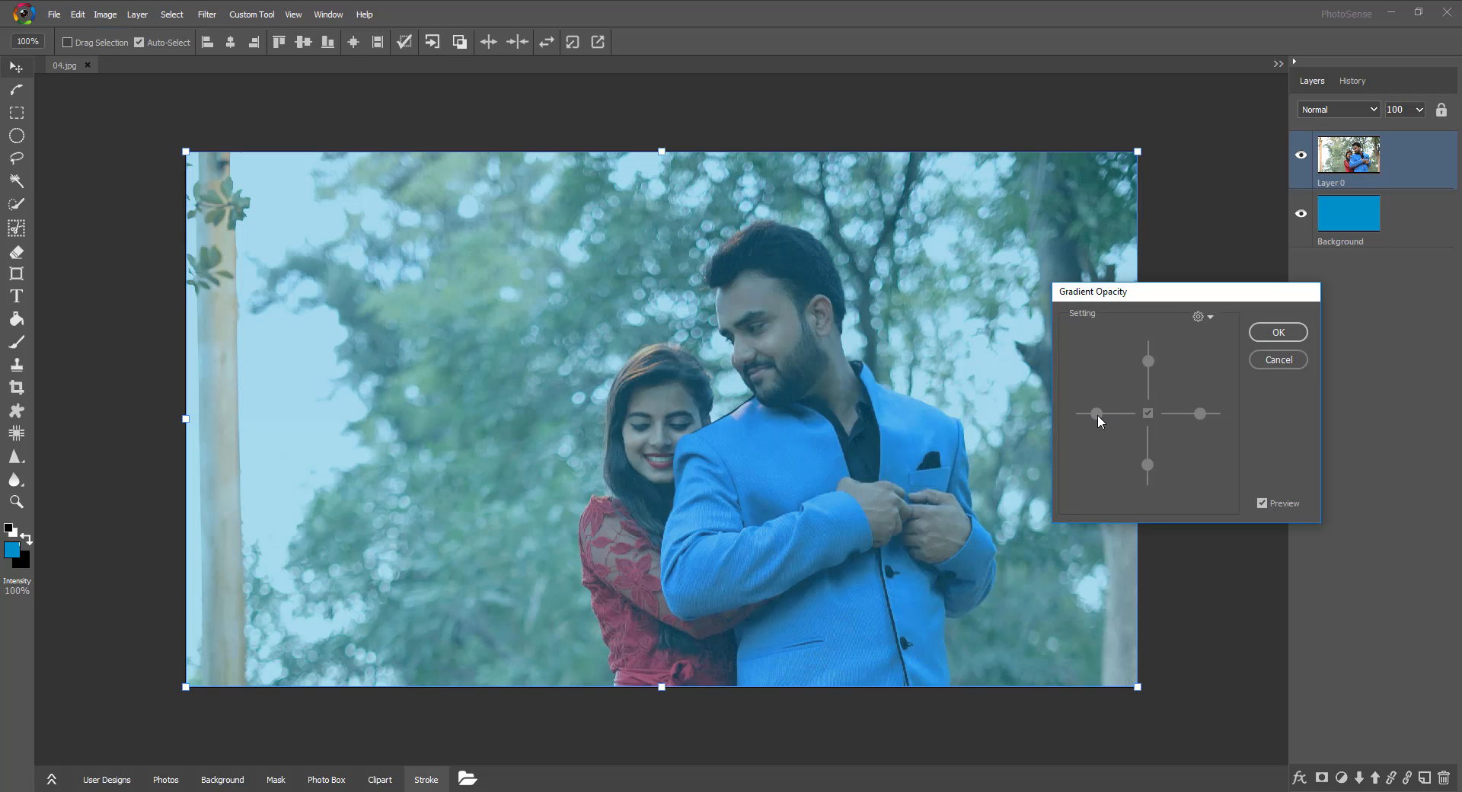
left_click_drag(1103, 413, 1080, 420)
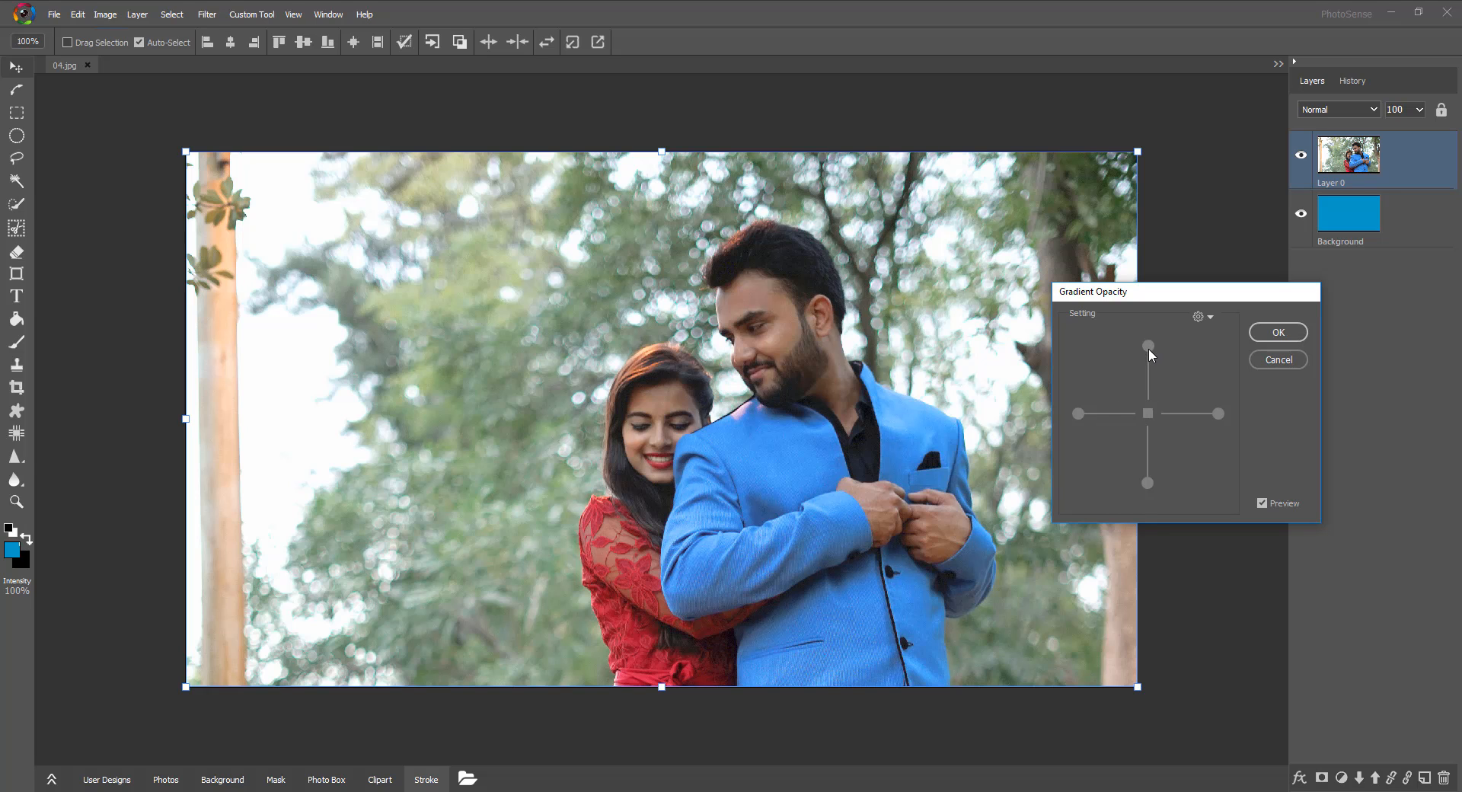
Try fading the photo from its top edge, restore it and cancel Gradient Opacity.
left_click_drag(1149, 349, 1149, 370)
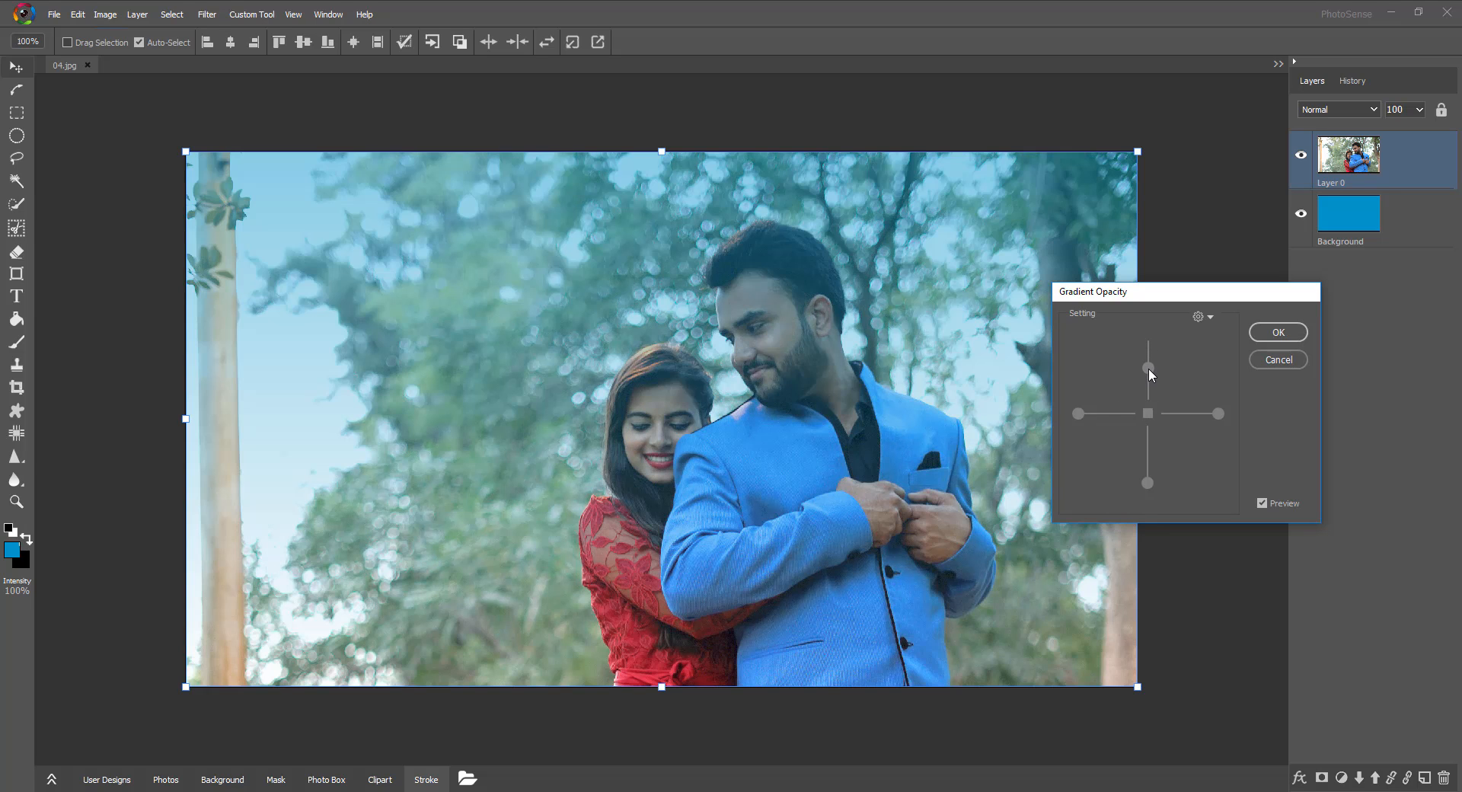
left_click_drag(1150, 336, 1152, 335)
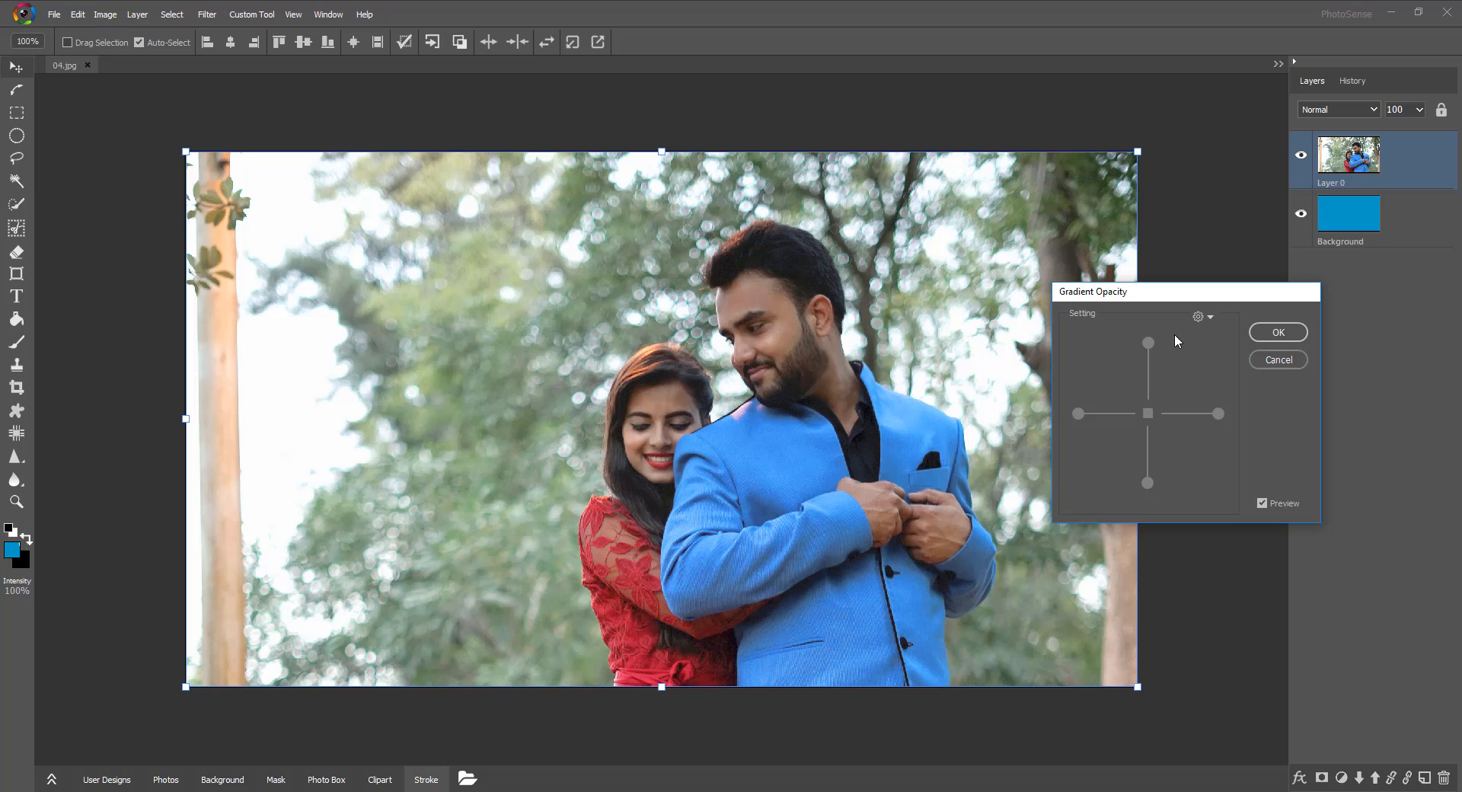
left_click(1295, 361)
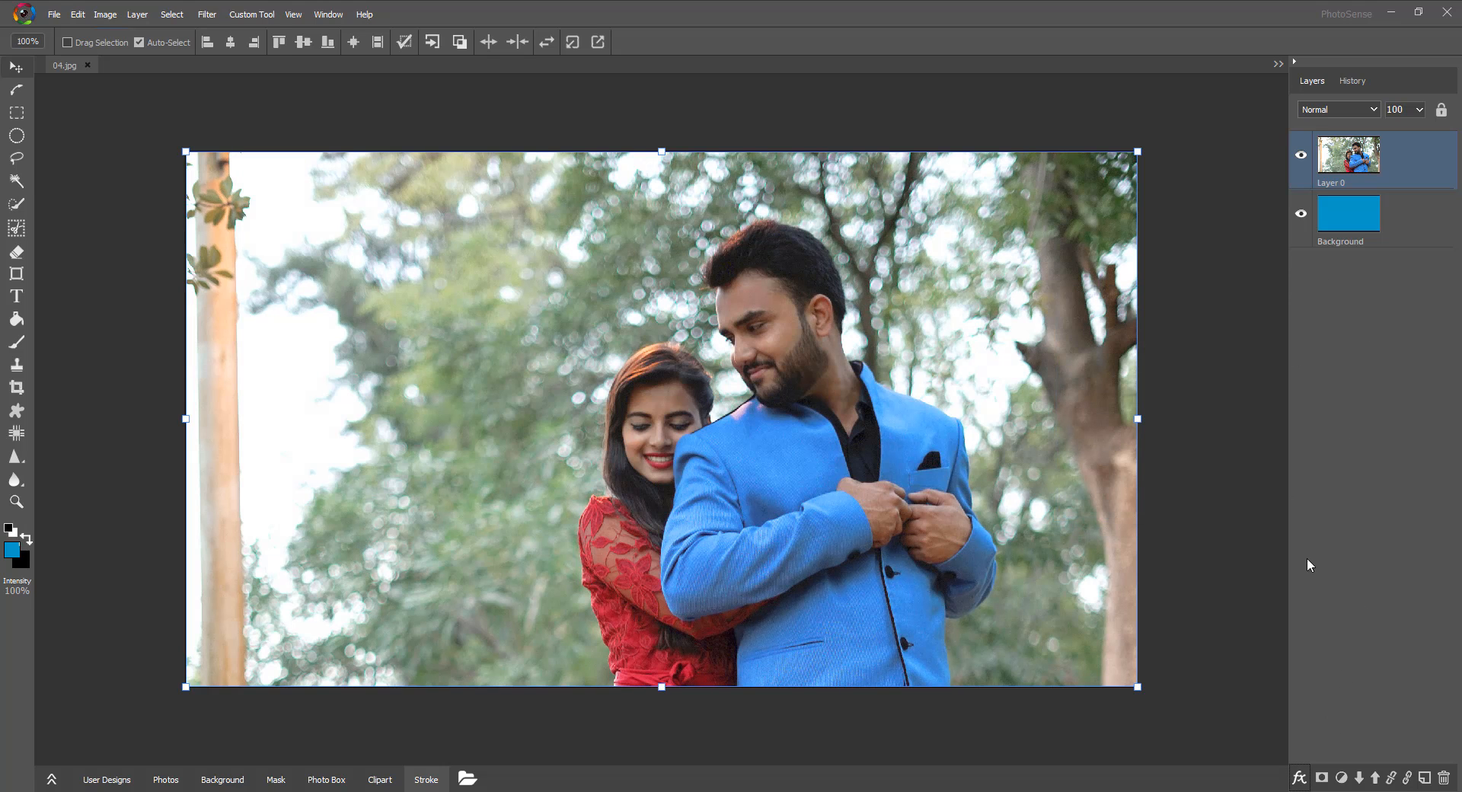
Scale the photo layer down and position it with a blue margin on every side of the canvas.
left_click(1300, 779)
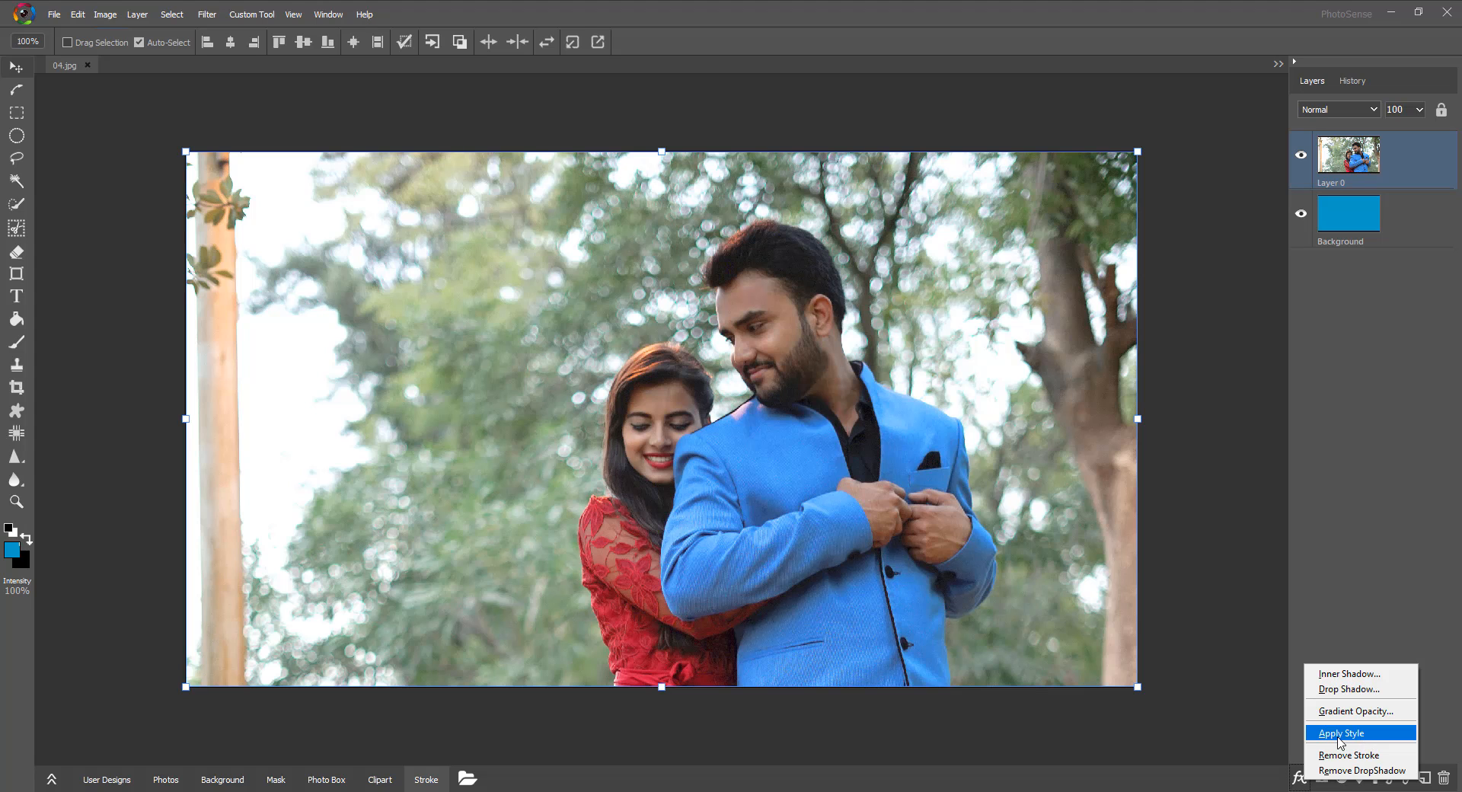
left_click(1019, 520)
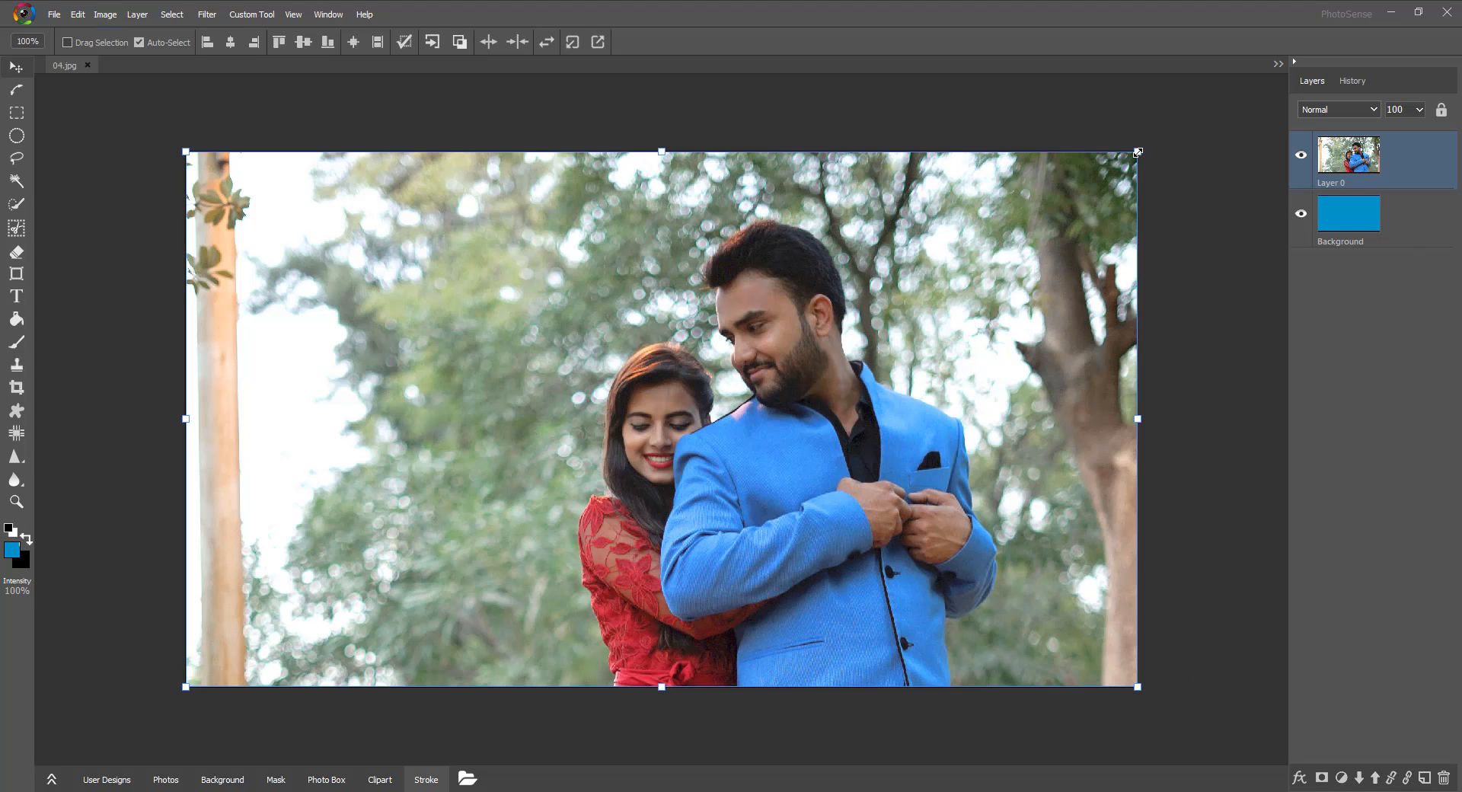
left_click_drag(1137, 152, 966, 247)
left_click_drag(849, 419, 927, 367)
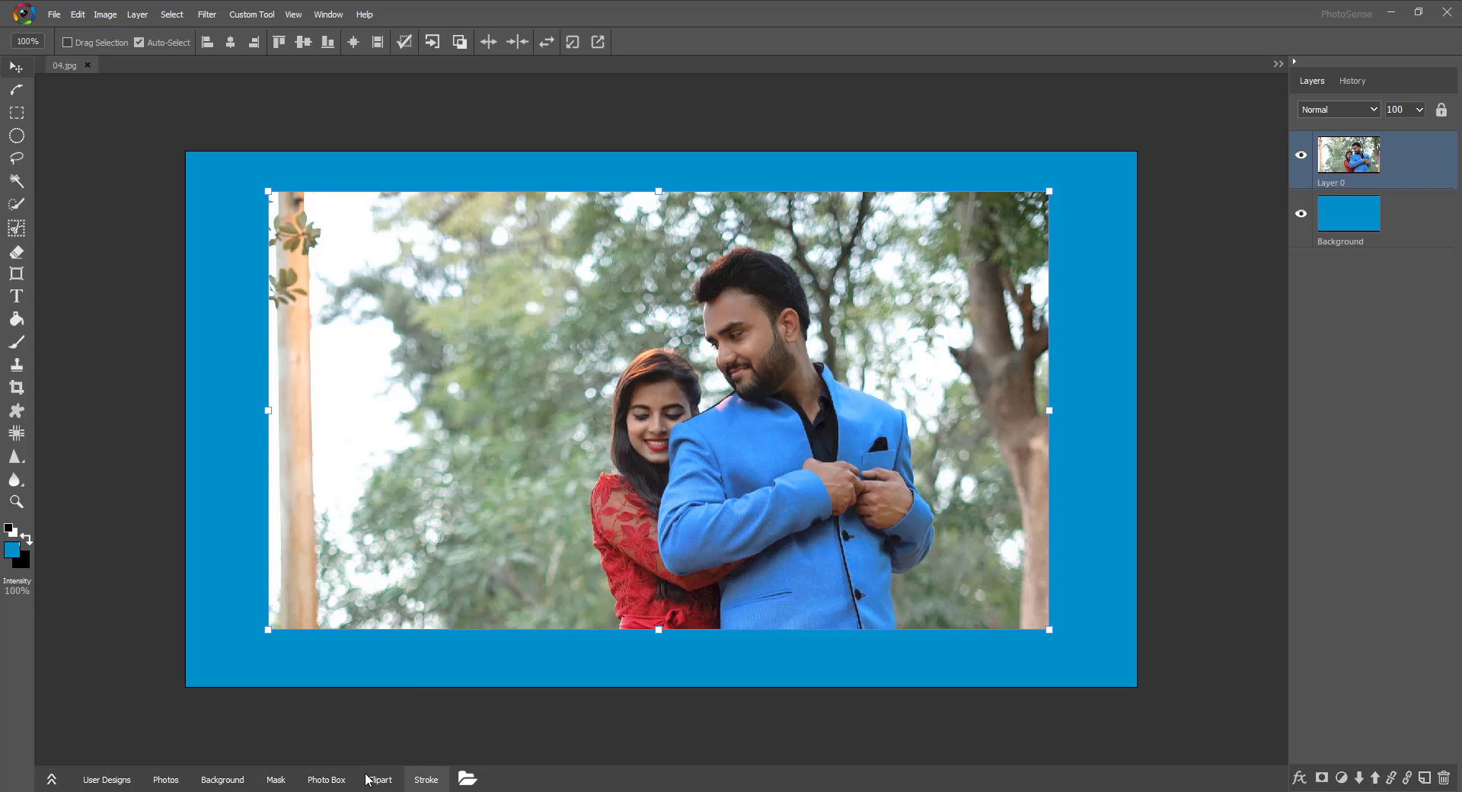
Apply an orange gradient stroke to the photo layer and reduce its thickness to a narrow border.
left_click(427, 783)
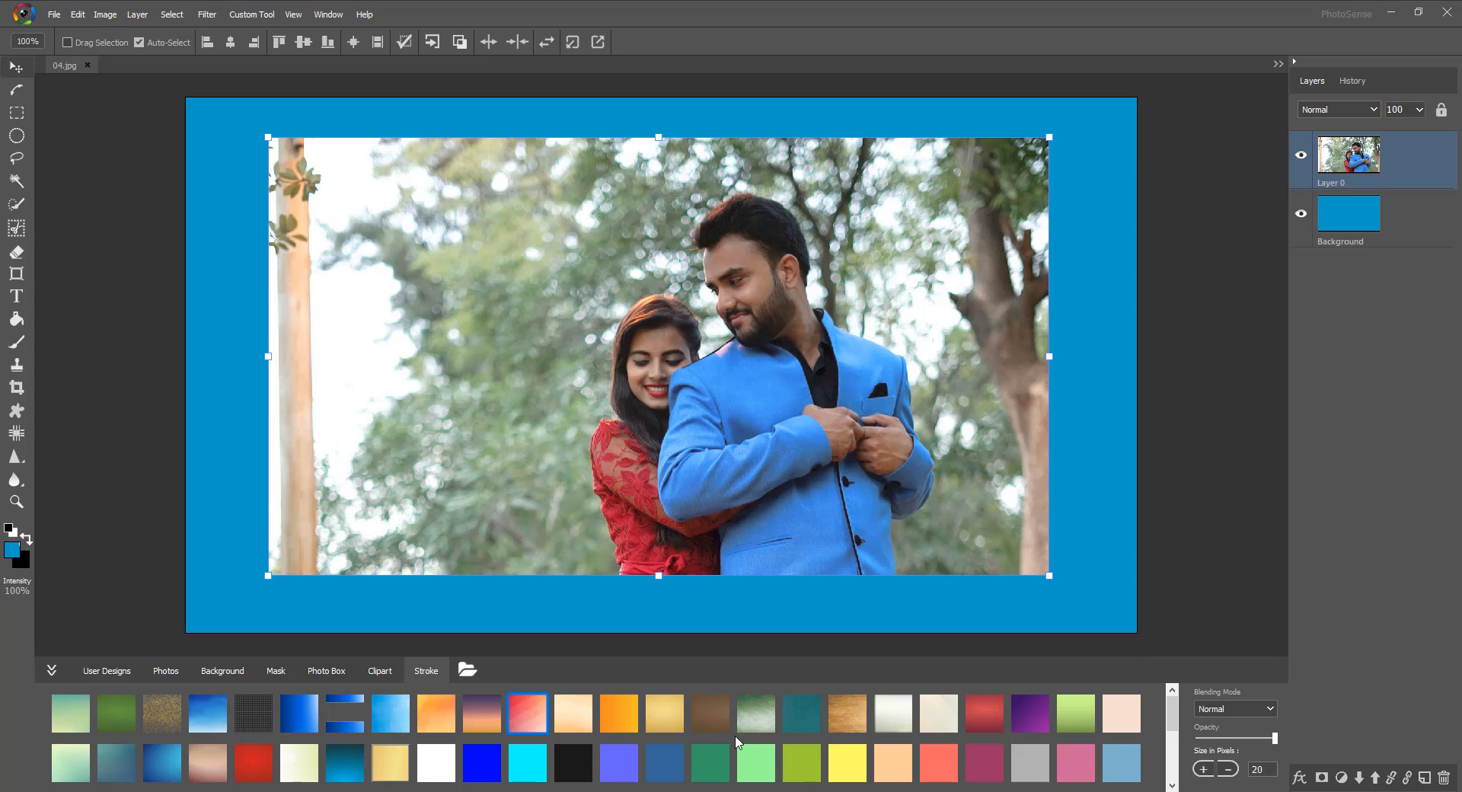
left_click(613, 715)
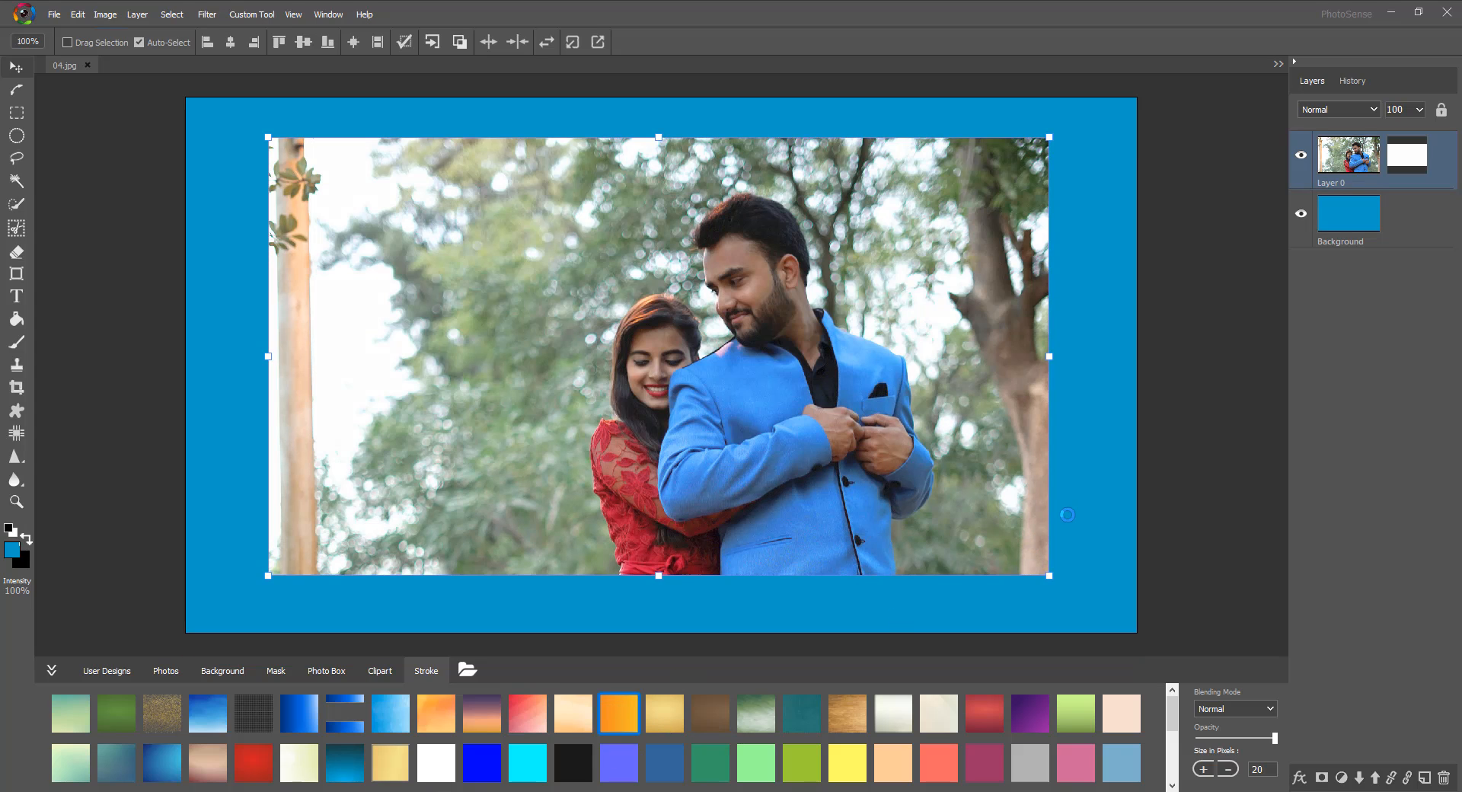
left_click(1203, 769)
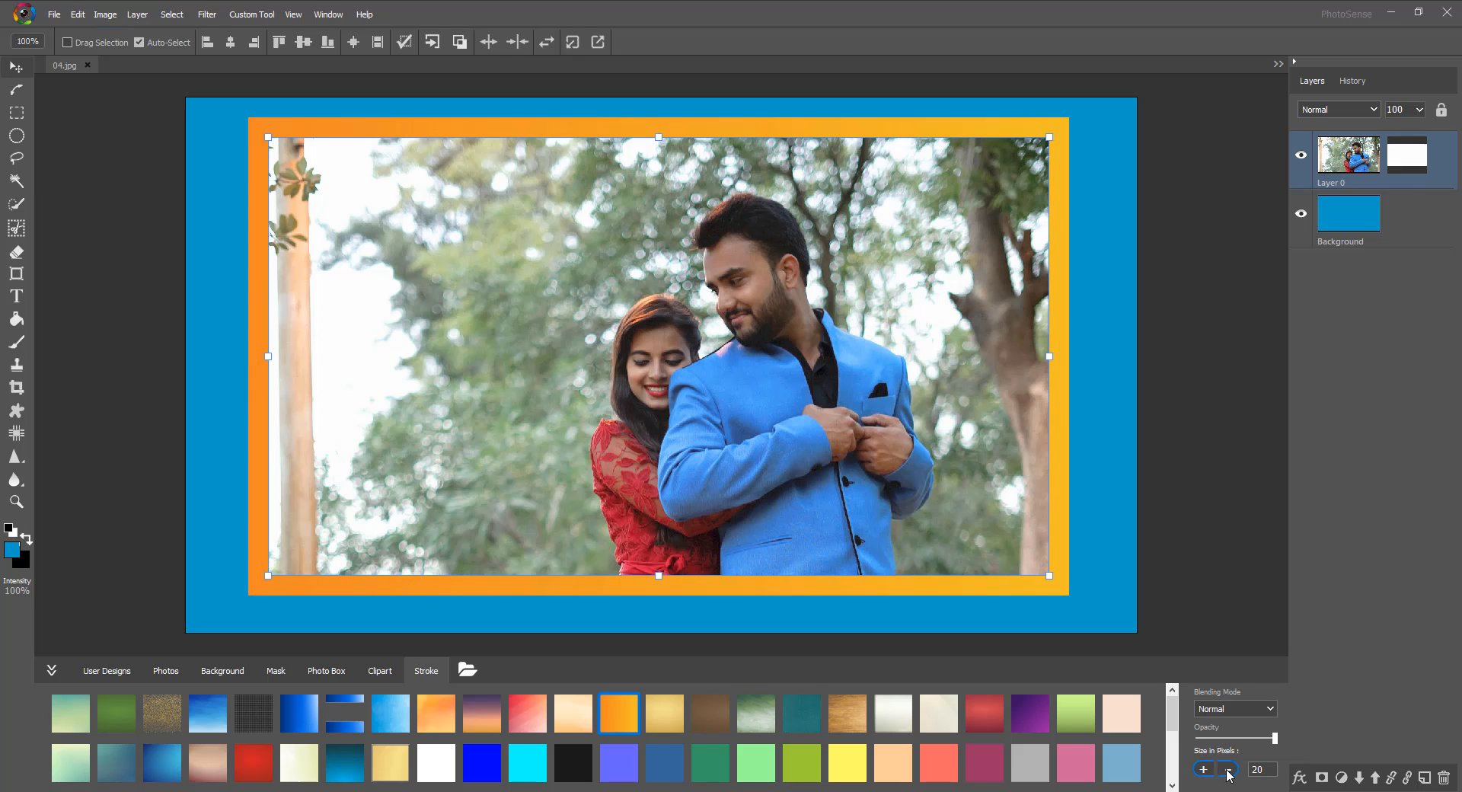
left_click(1228, 774)
left_click(1200, 596)
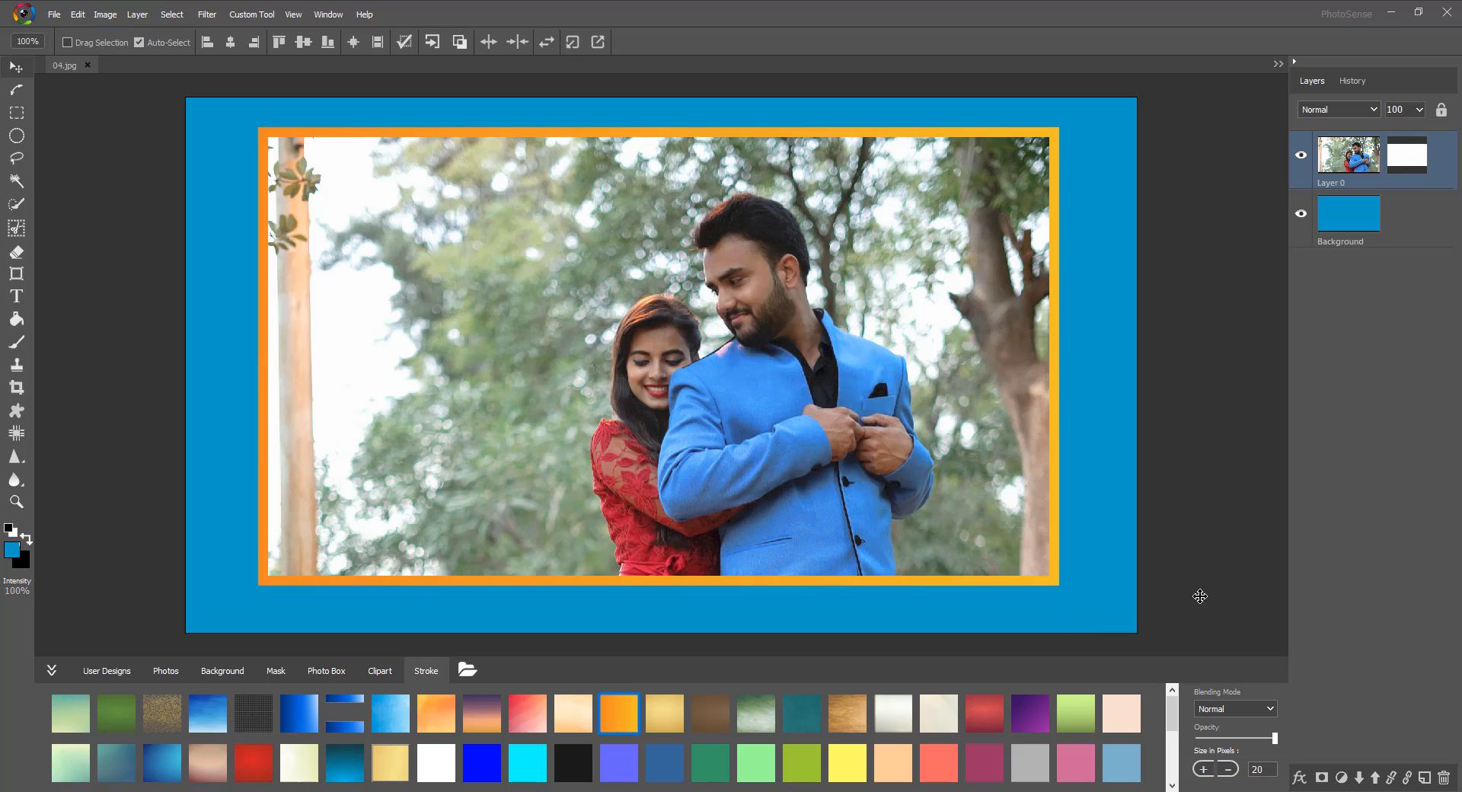
Remove the stroke from the photo layer.
left_click(920, 494)
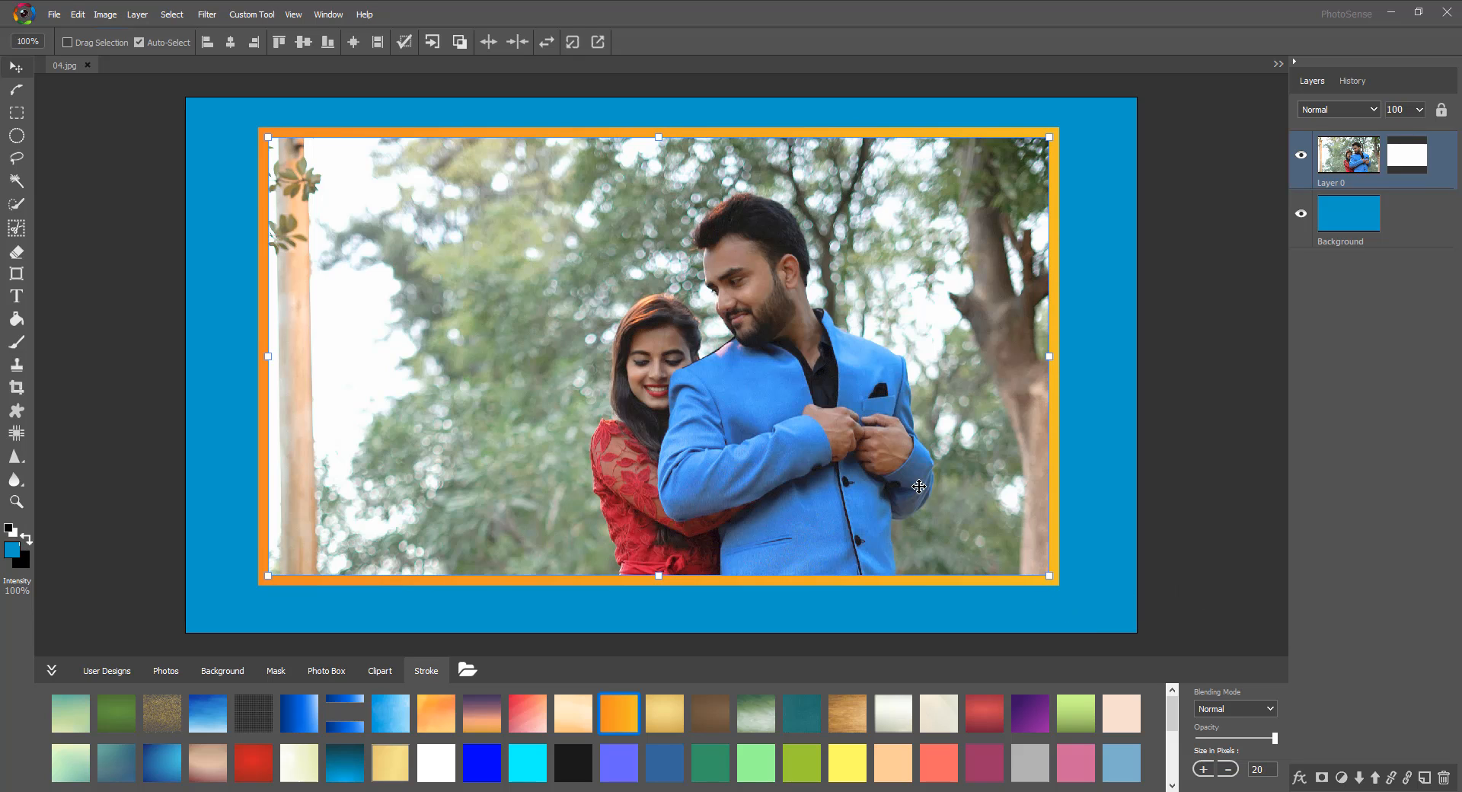
left_click(1298, 778)
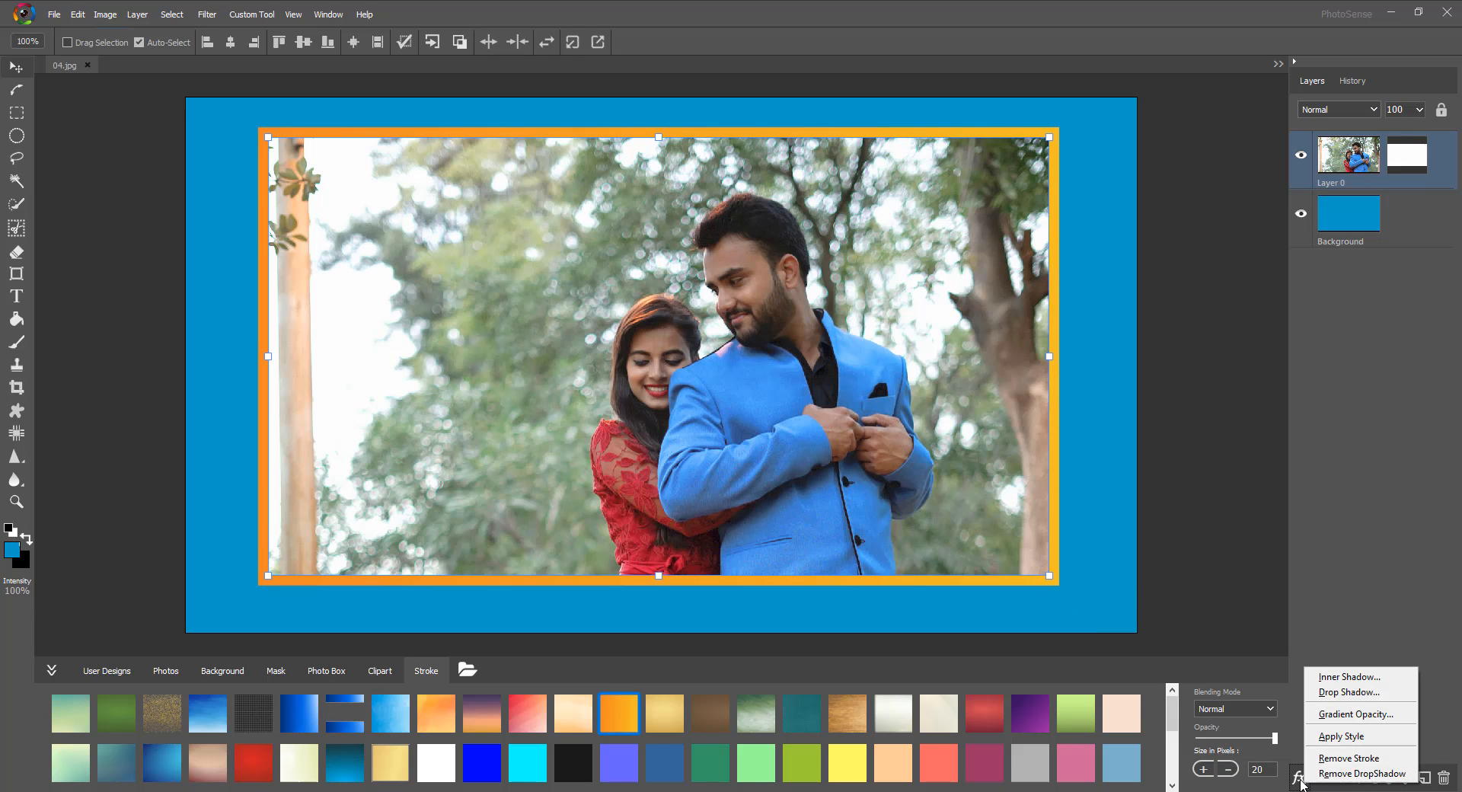
left_click(1349, 759)
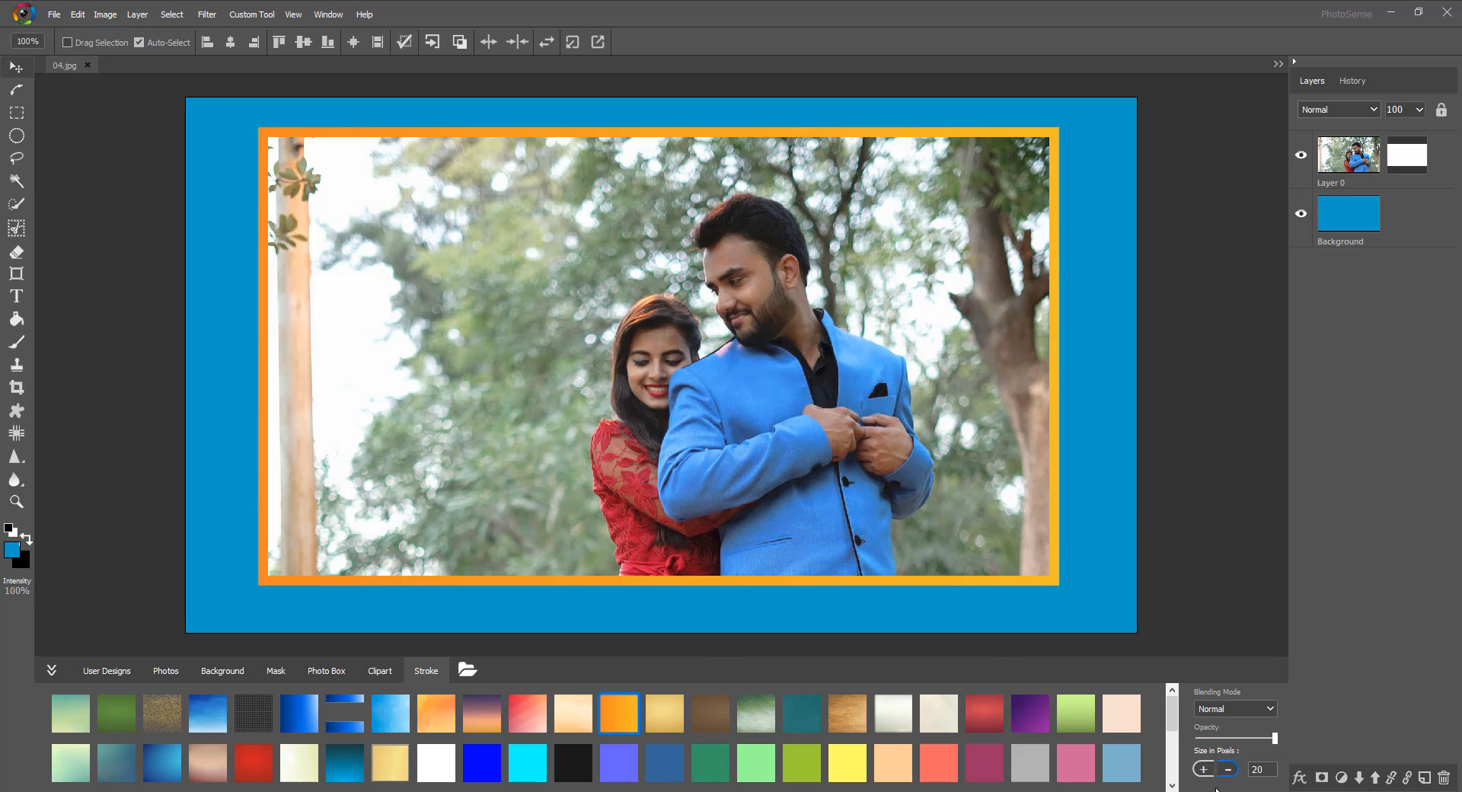
Apply the style to merge the orange stroke into the photo layer, and reselect the layer.
left_click(1299, 777)
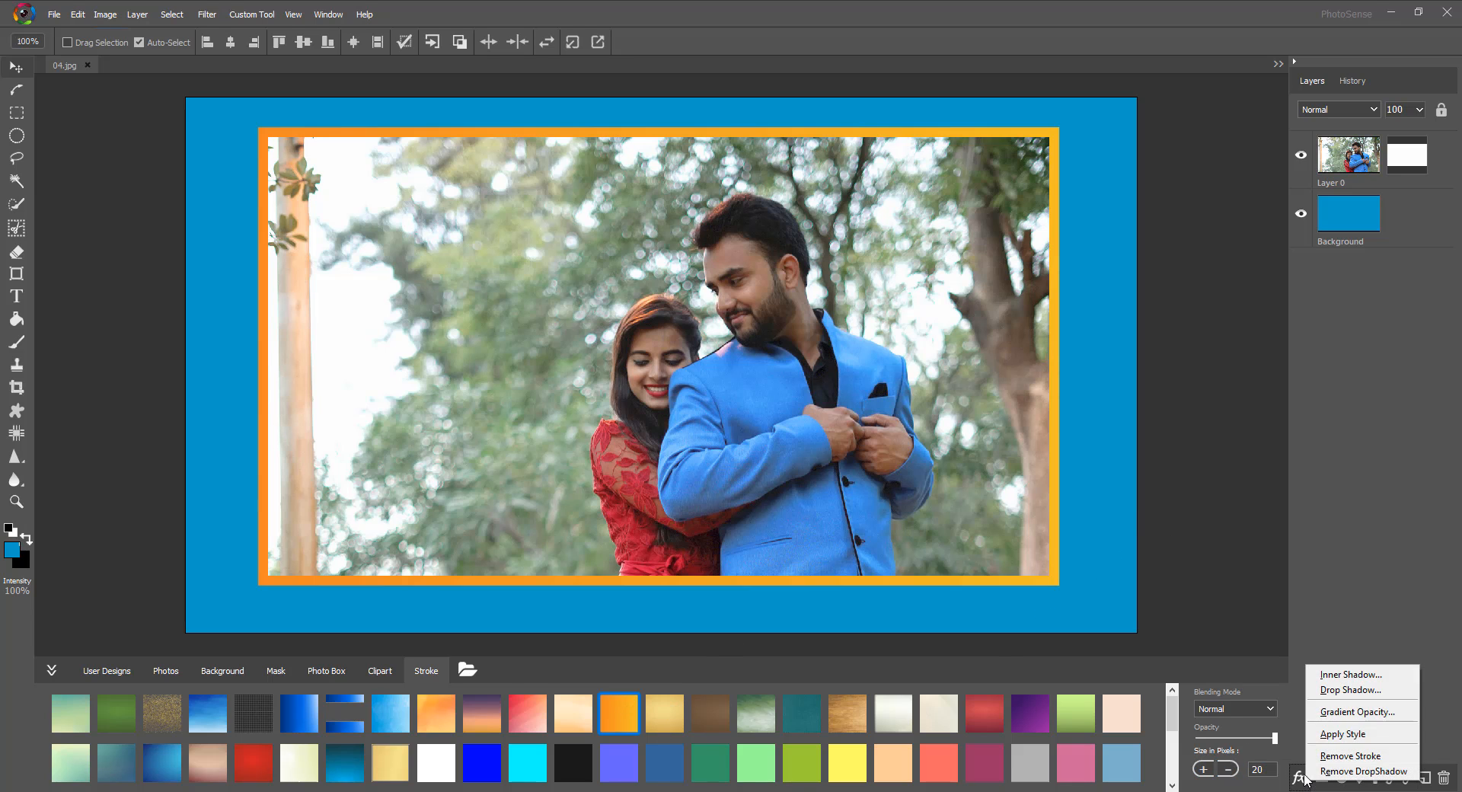
left_click(1353, 735)
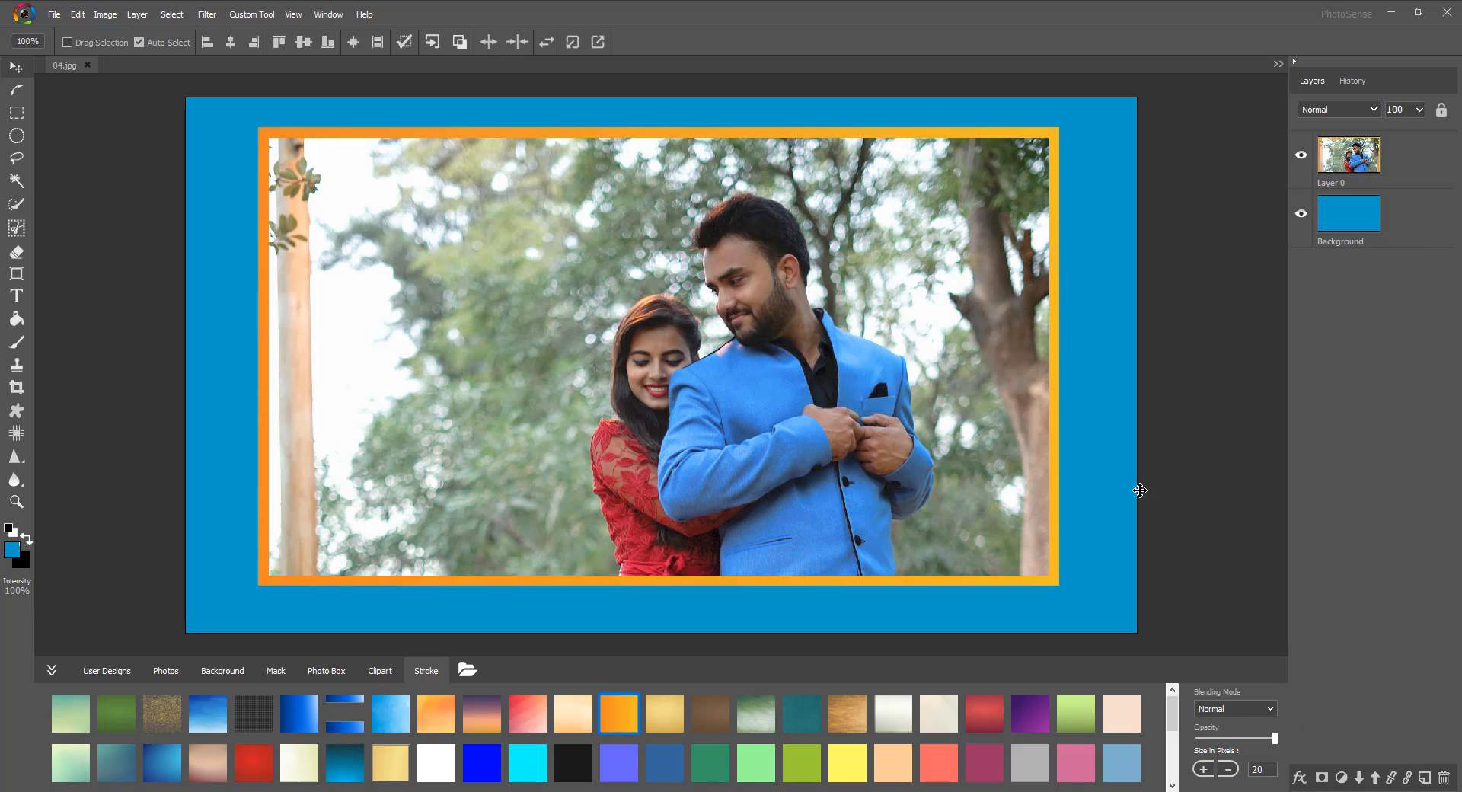
left_click(878, 442)
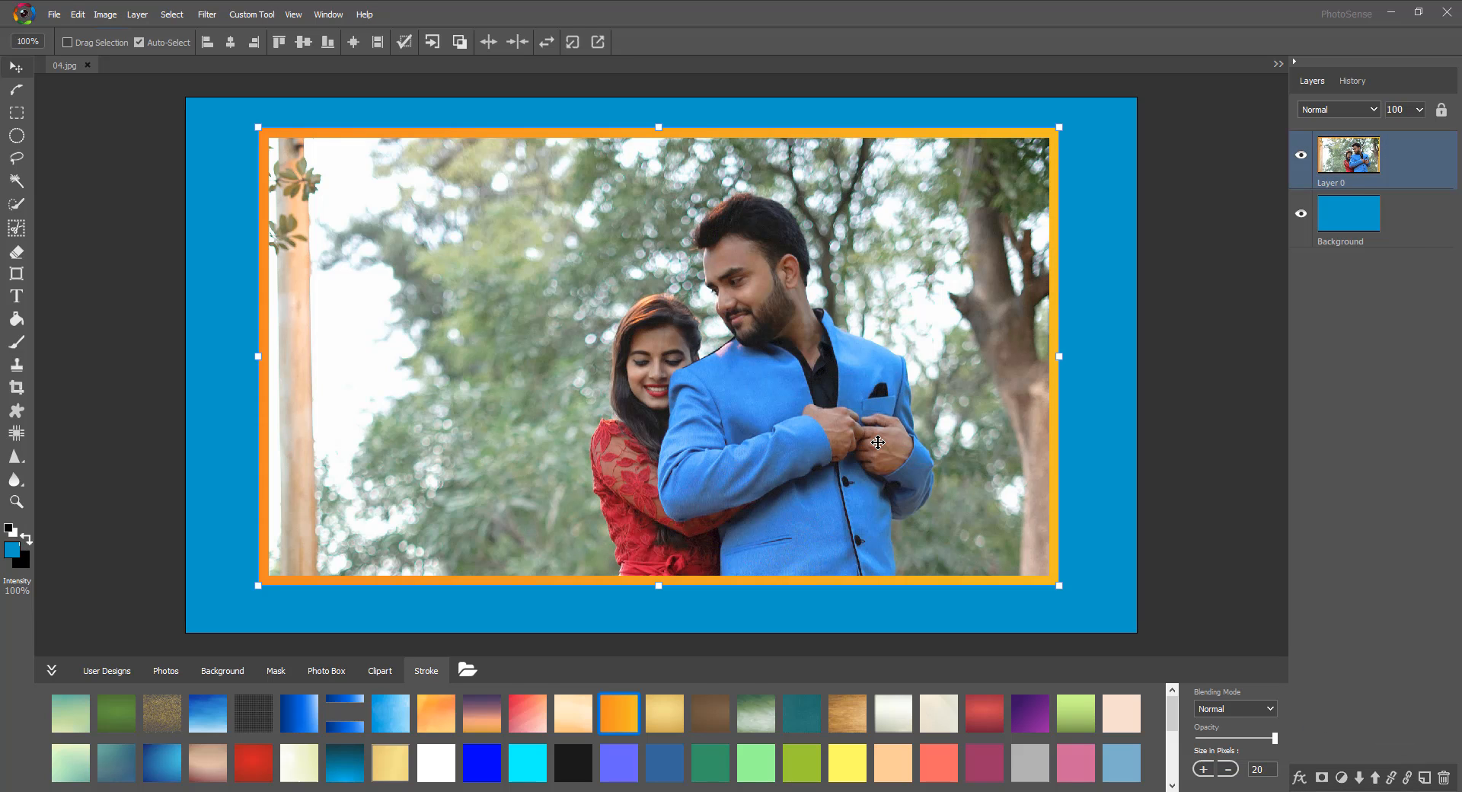
Try to remove the orange stroke from the photo layer once the style has been applied.
left_click(1299, 777)
left_click(1340, 758)
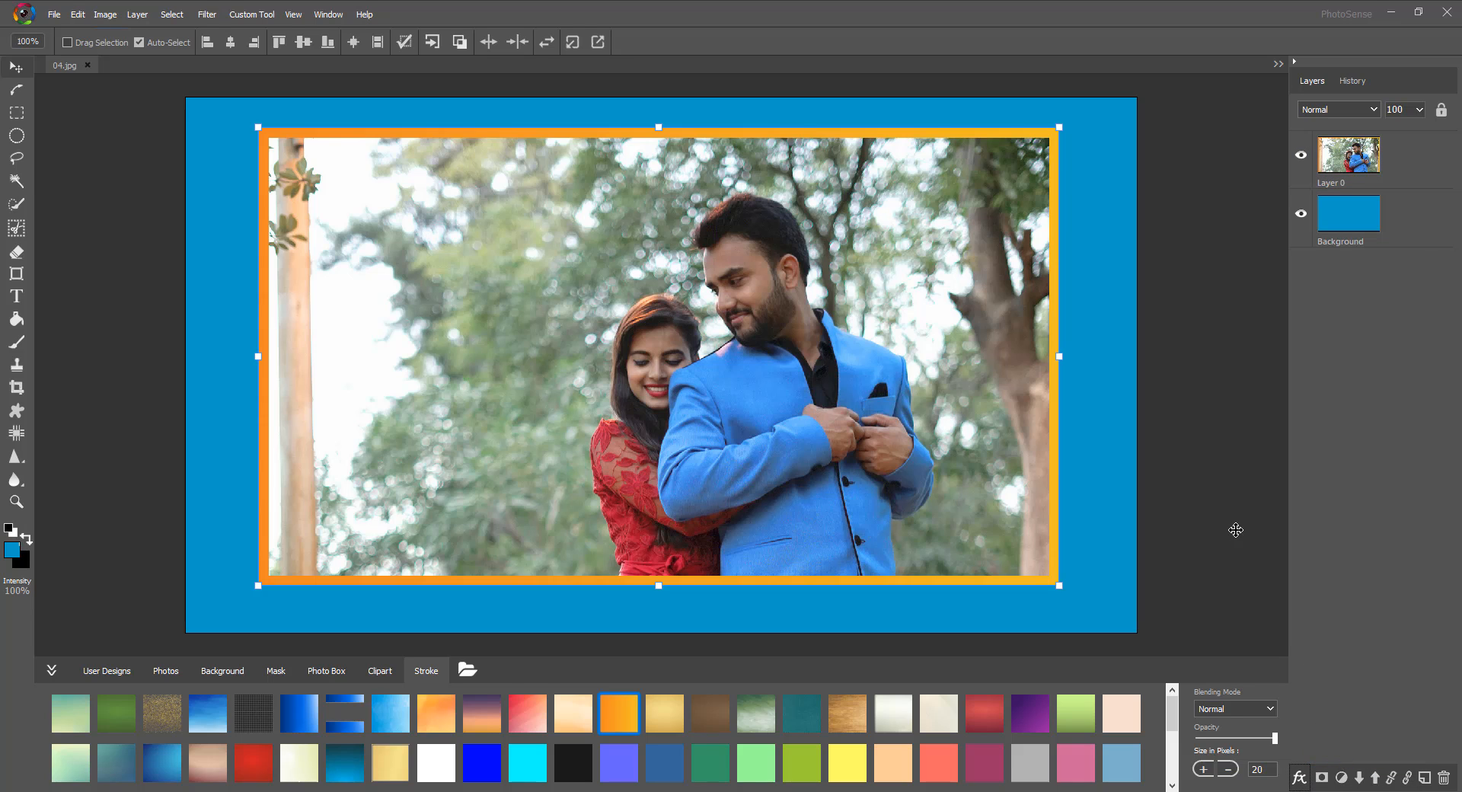
left_click(1300, 778)
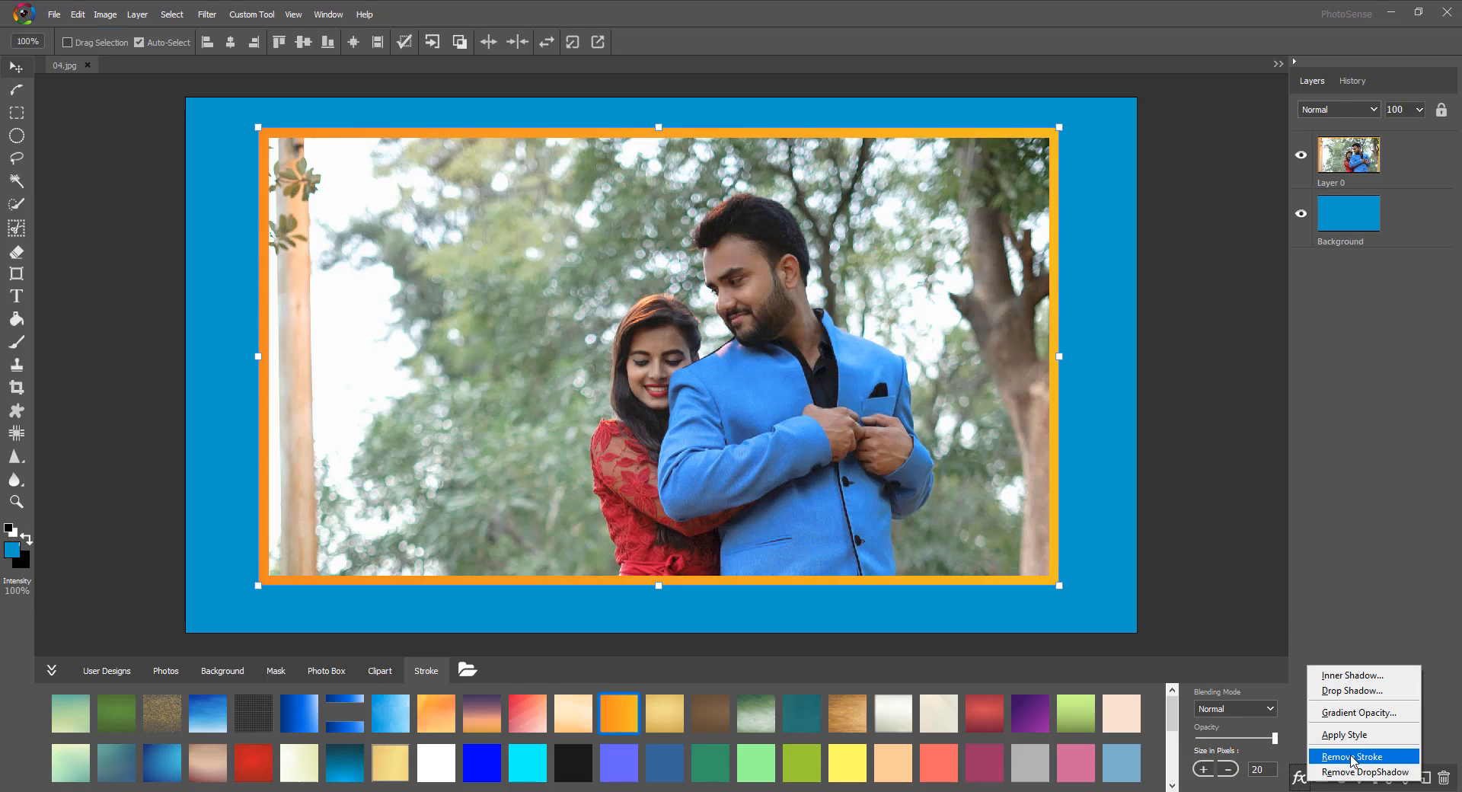
left_click(1352, 758)
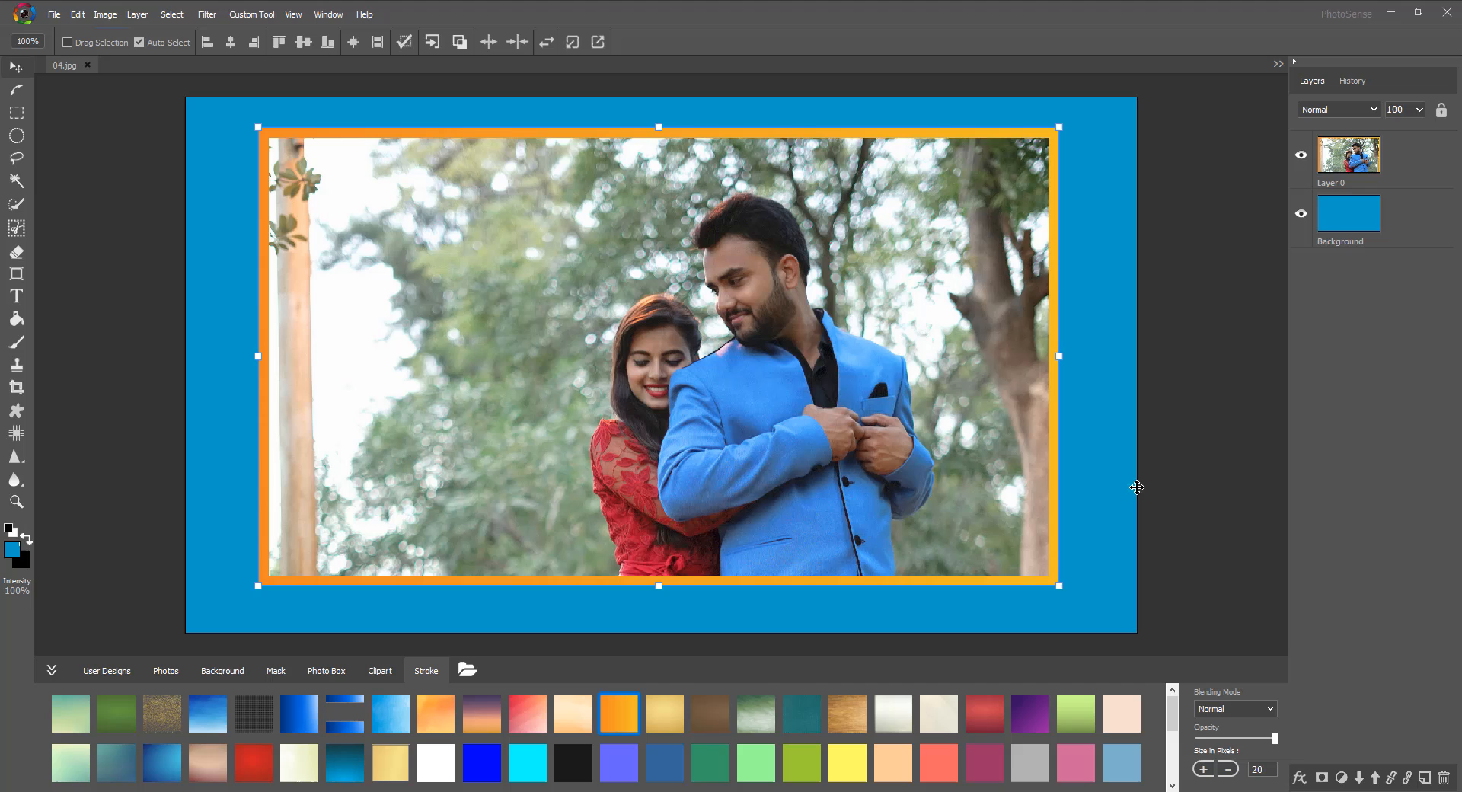
Deselect the photo layer and collapse the stroke design library to enlarge the canvas view.
left_click(1197, 460)
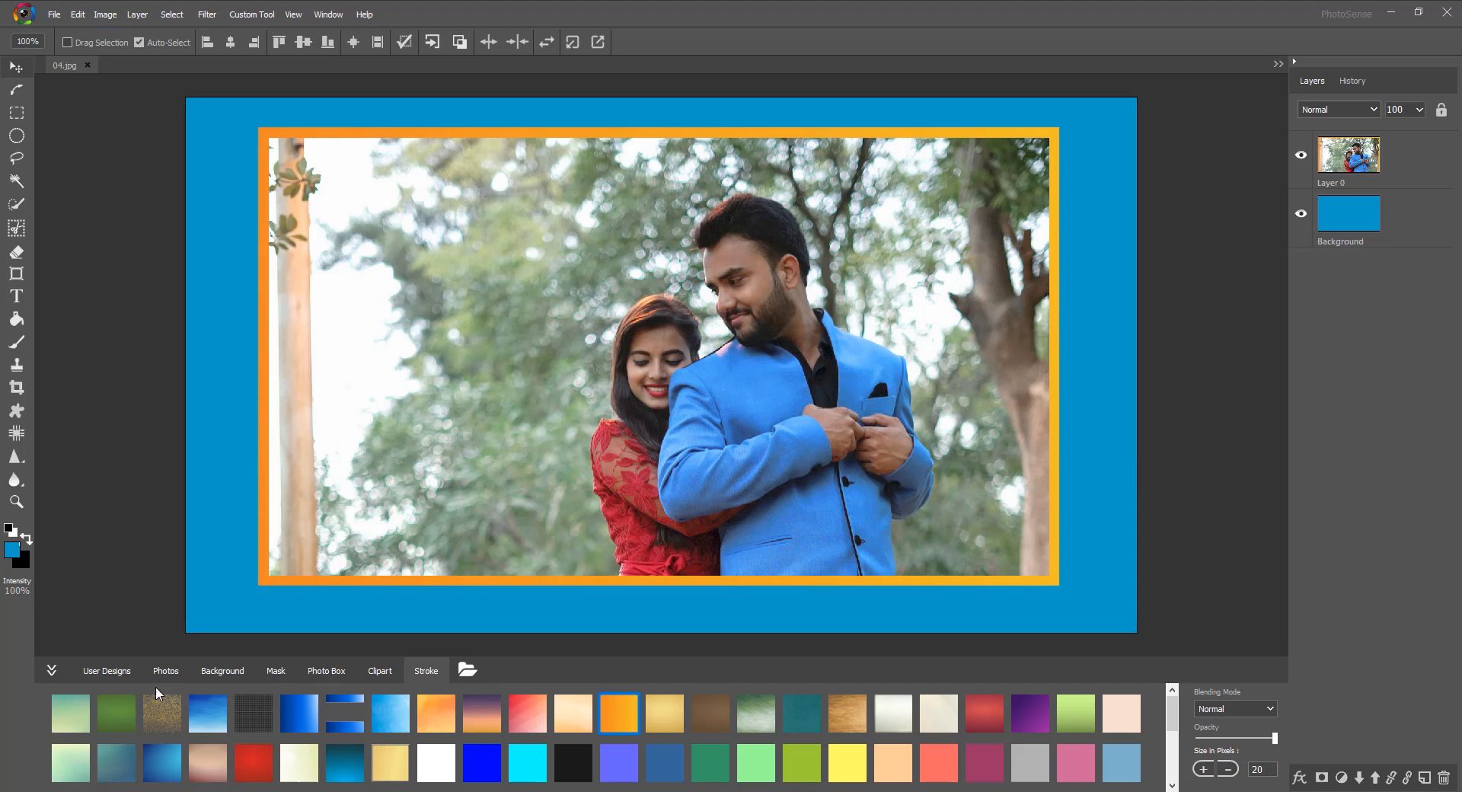
left_click(52, 670)
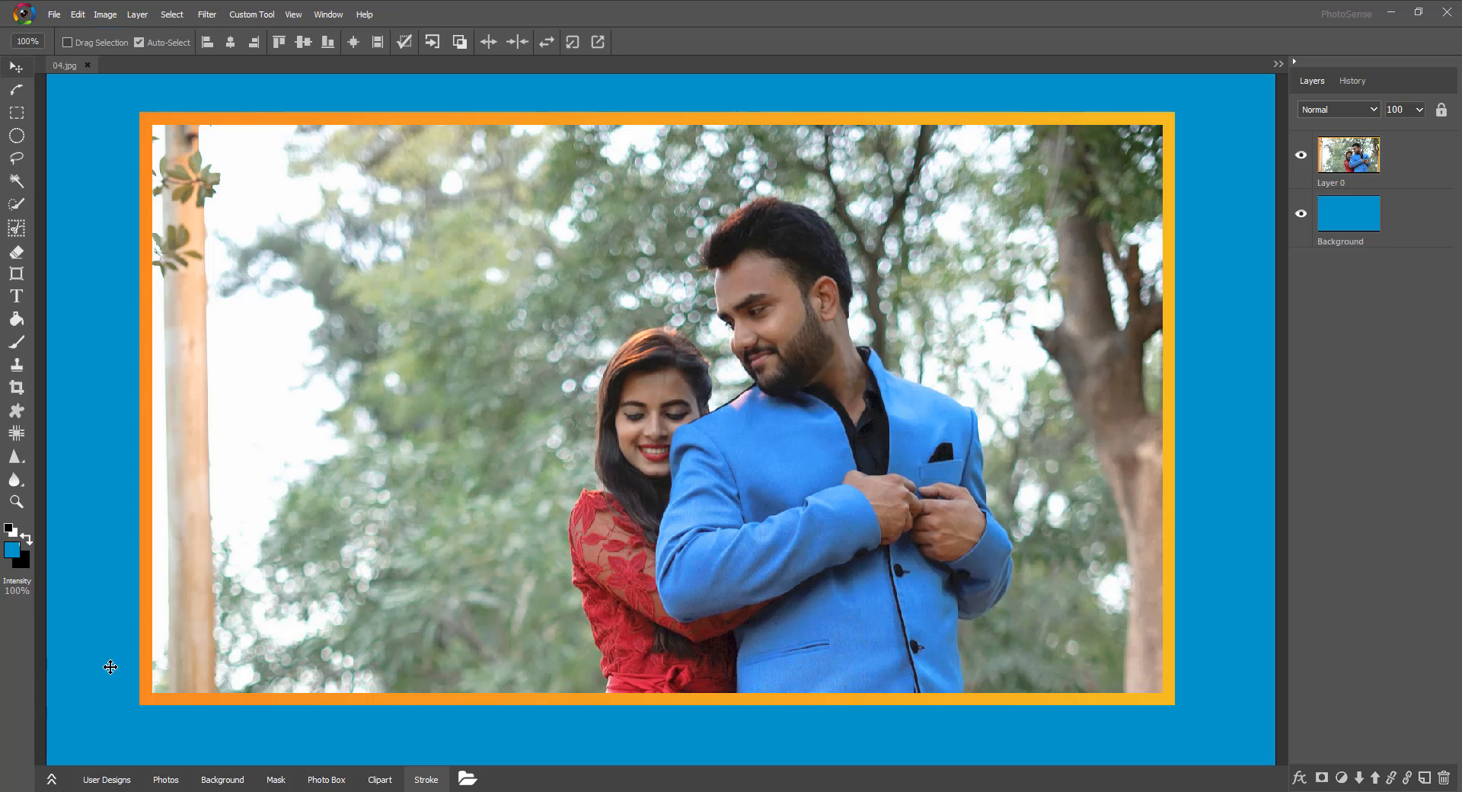
left_click(1298, 778)
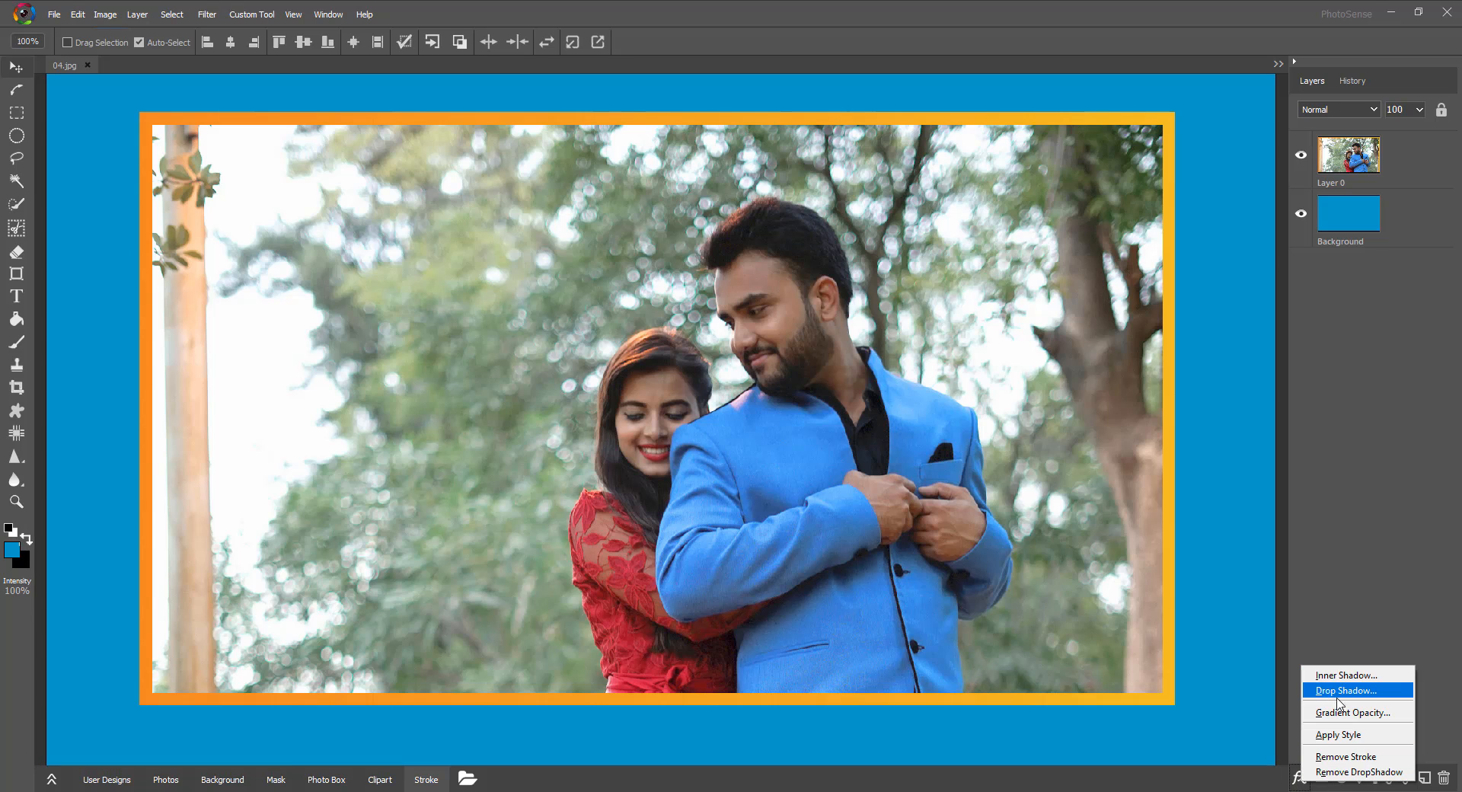
left_click(1315, 618)
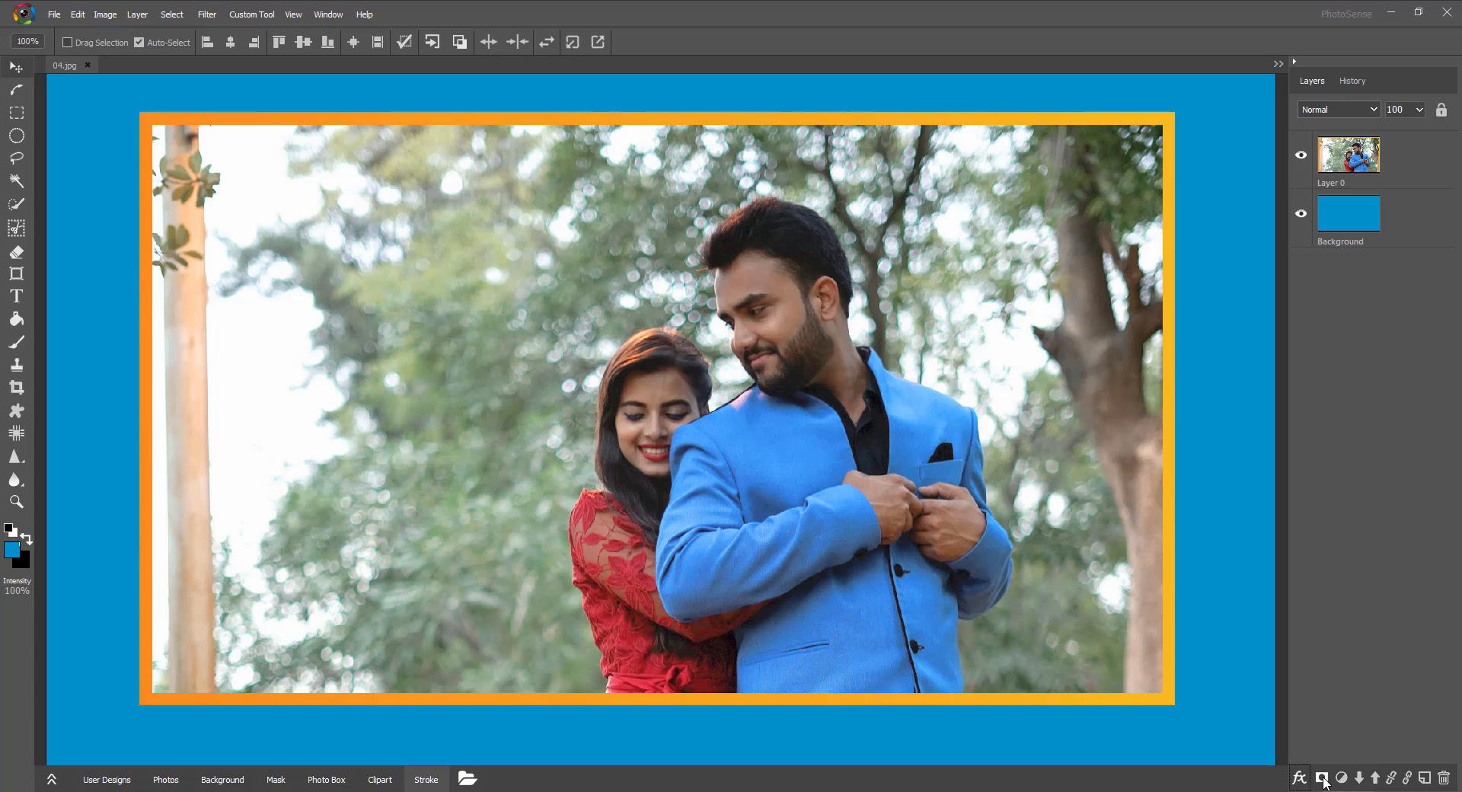
Draw a circular selection, position it around the couple's heads and shoulders, and mask the photo layer with it.
left_click(19, 141)
left_click_drag(628, 381, 826, 581)
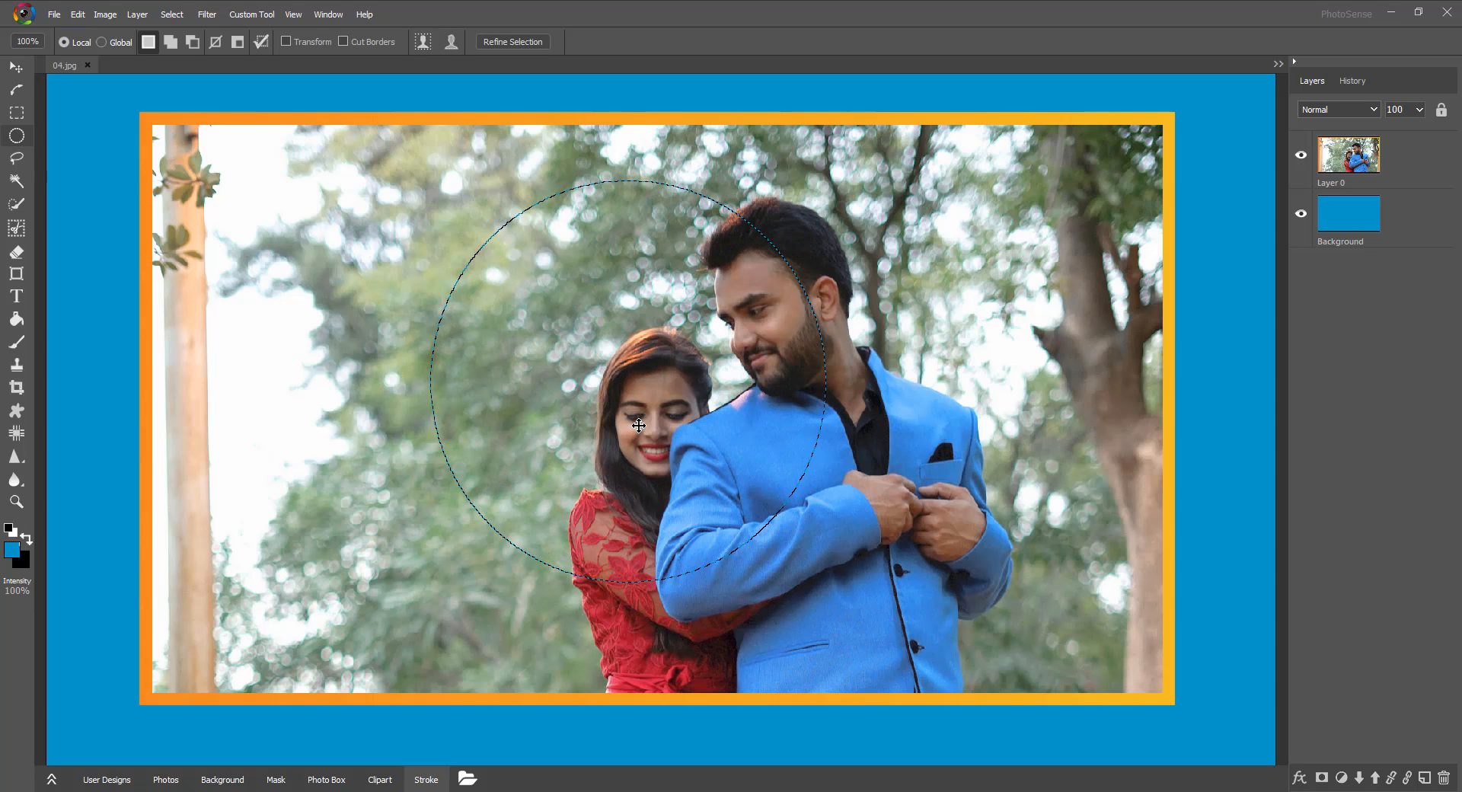
left_click_drag(639, 426, 758, 419)
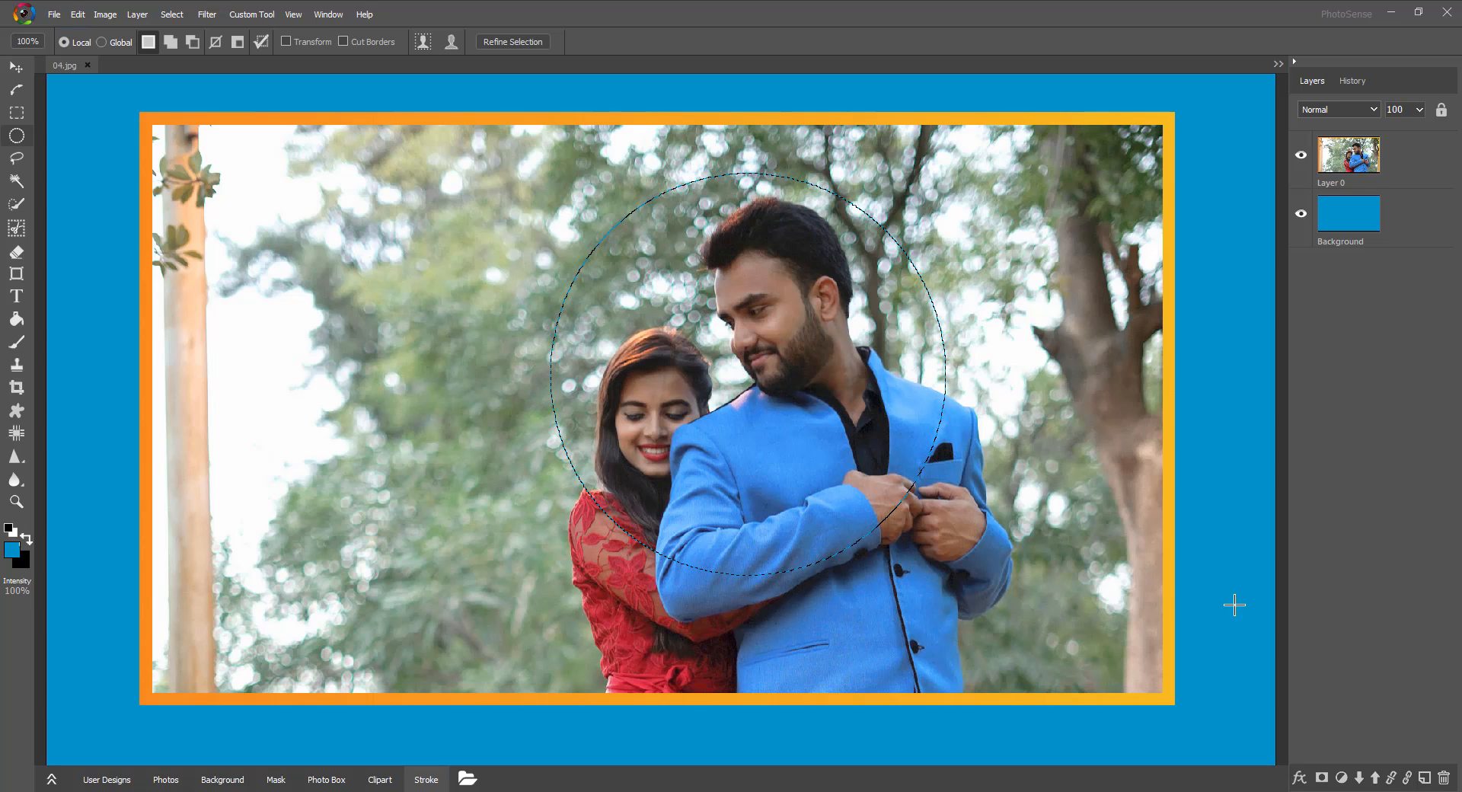
left_click(1322, 778)
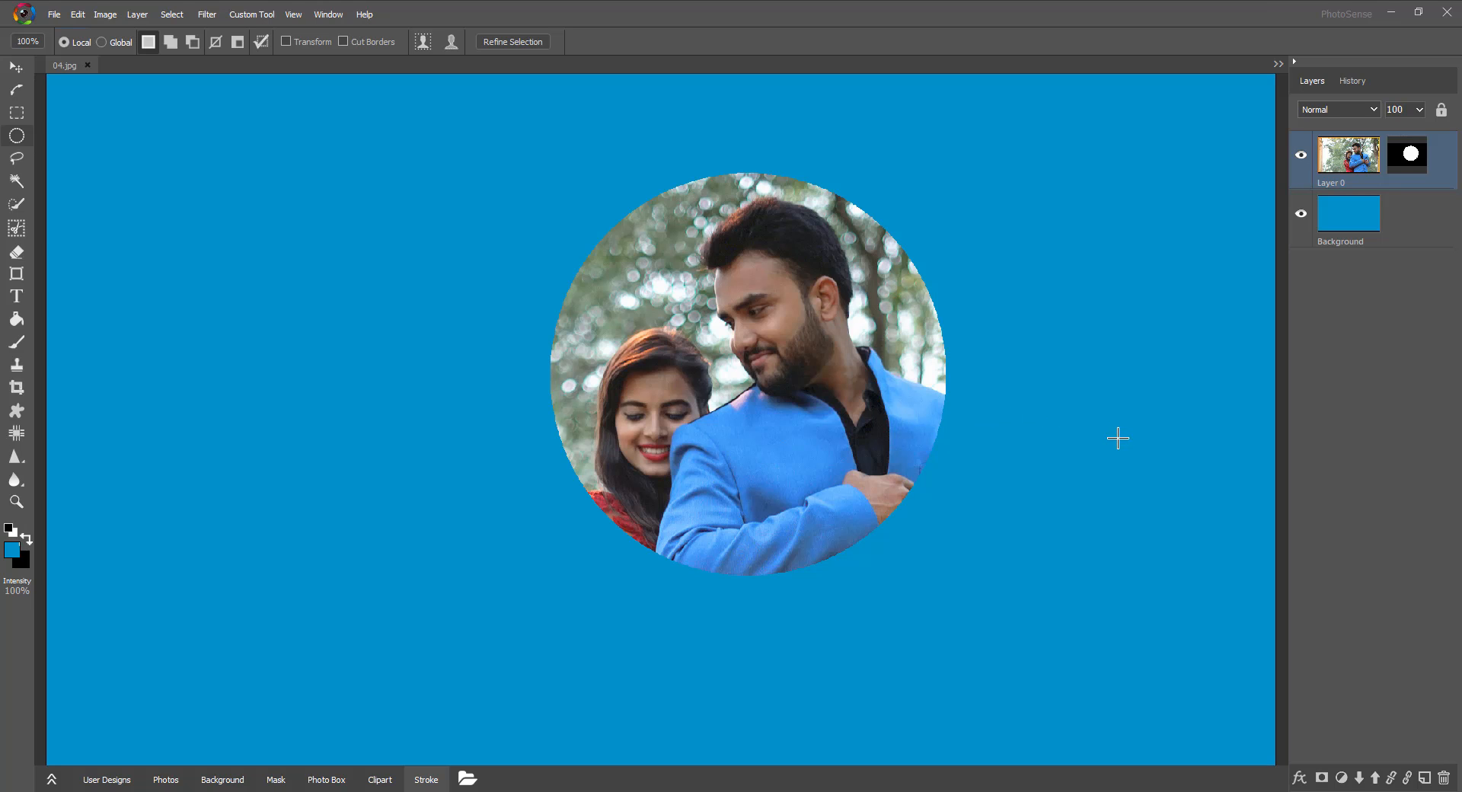
Add a blank mask to the photo layer, and mask it with a slightly smaller circular selection around the couple.
left_click(1323, 779)
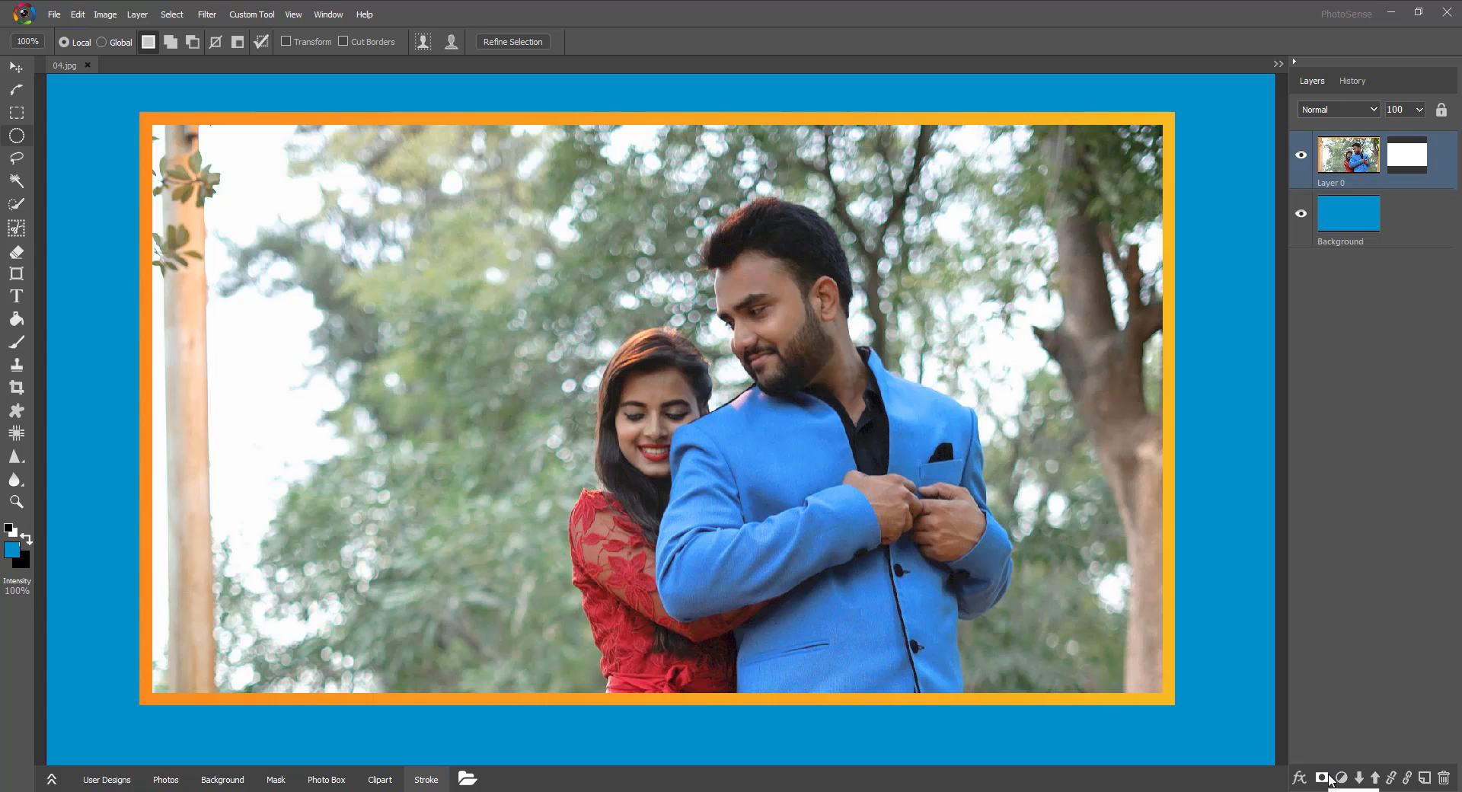
left_click(20, 135)
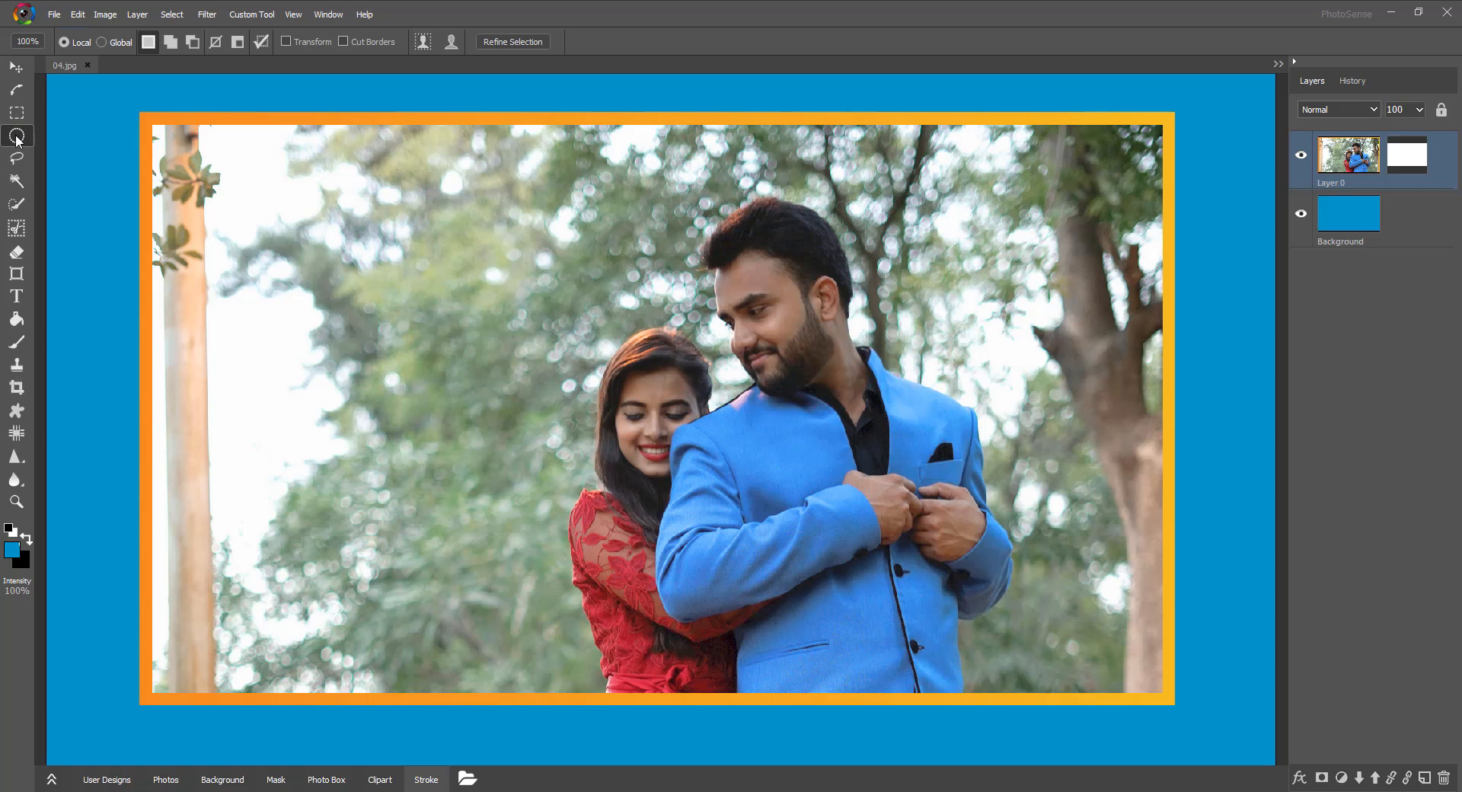
left_click_drag(509, 190, 822, 508)
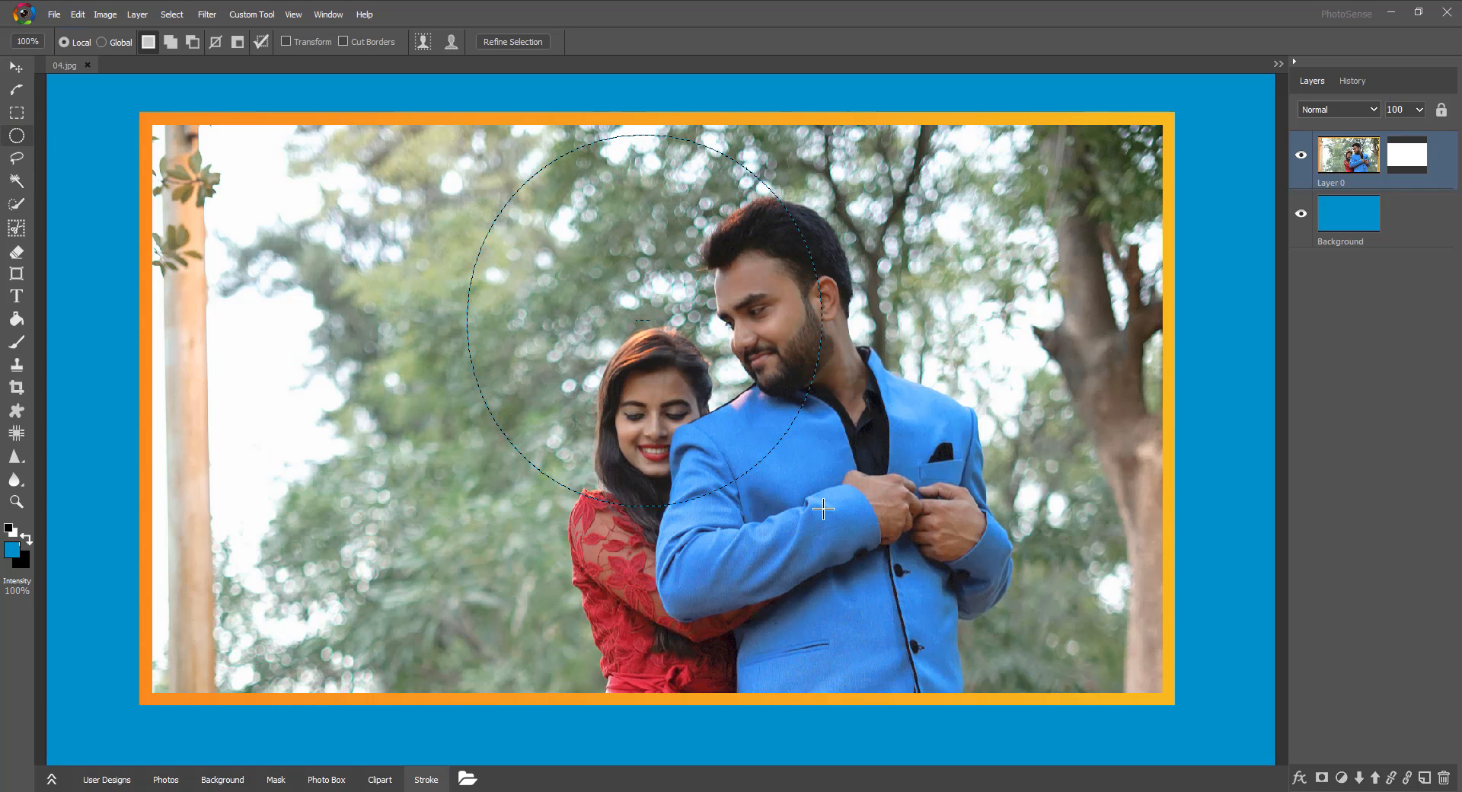
left_click_drag(736, 348, 814, 387)
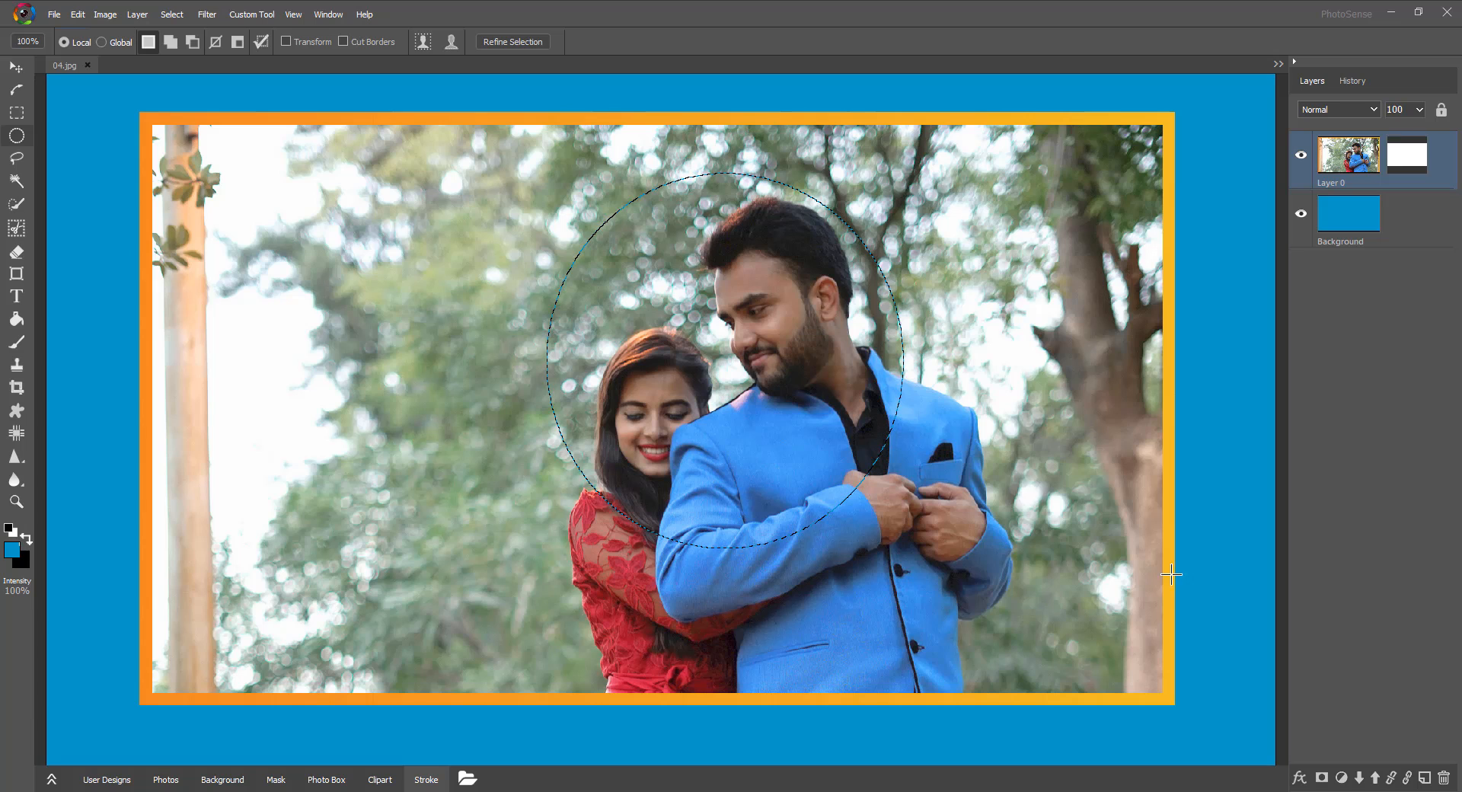
left_click(1321, 777)
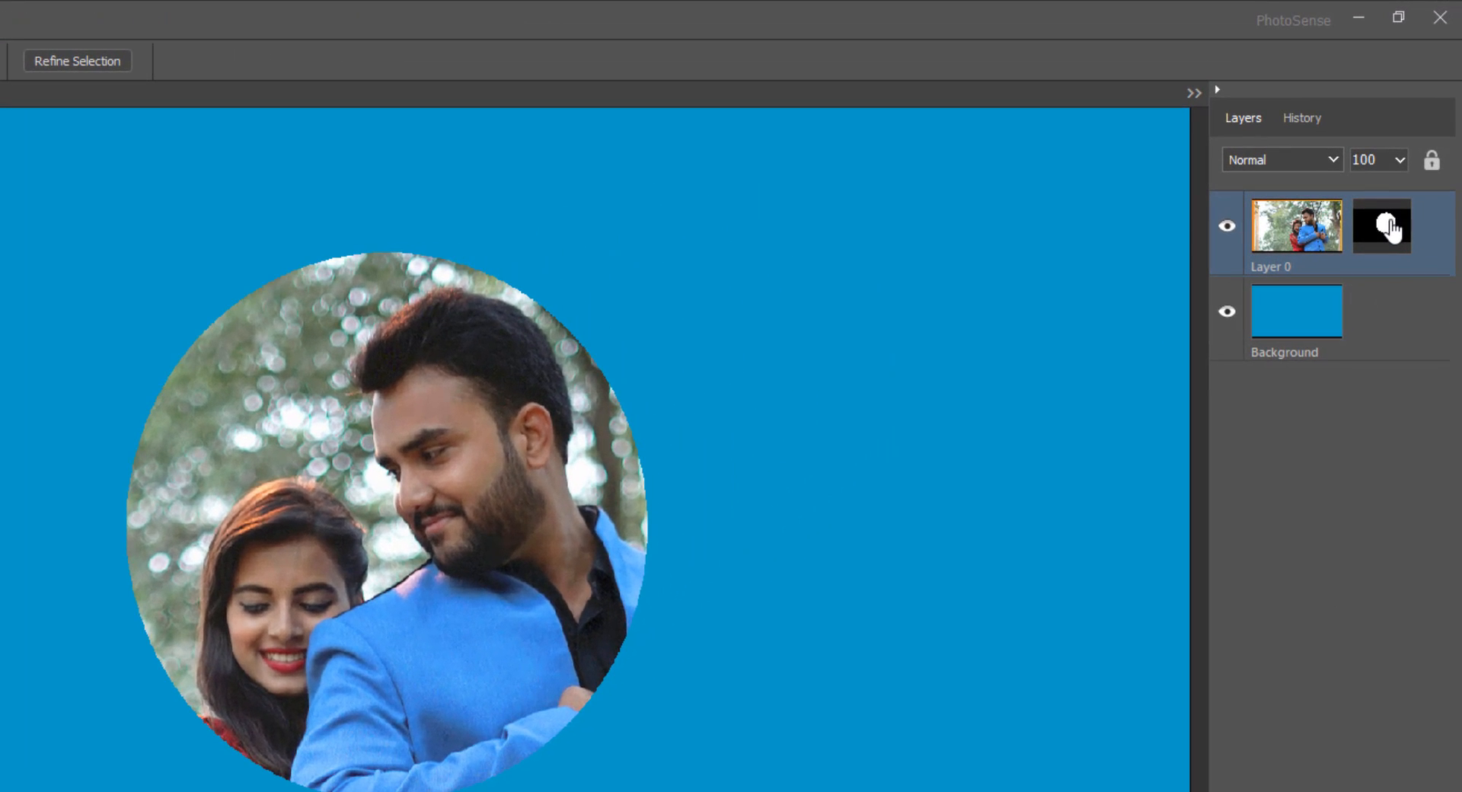
Disable and re-enable the photo layer's circular mask, and remove it from the layer.
right_click(1386, 222)
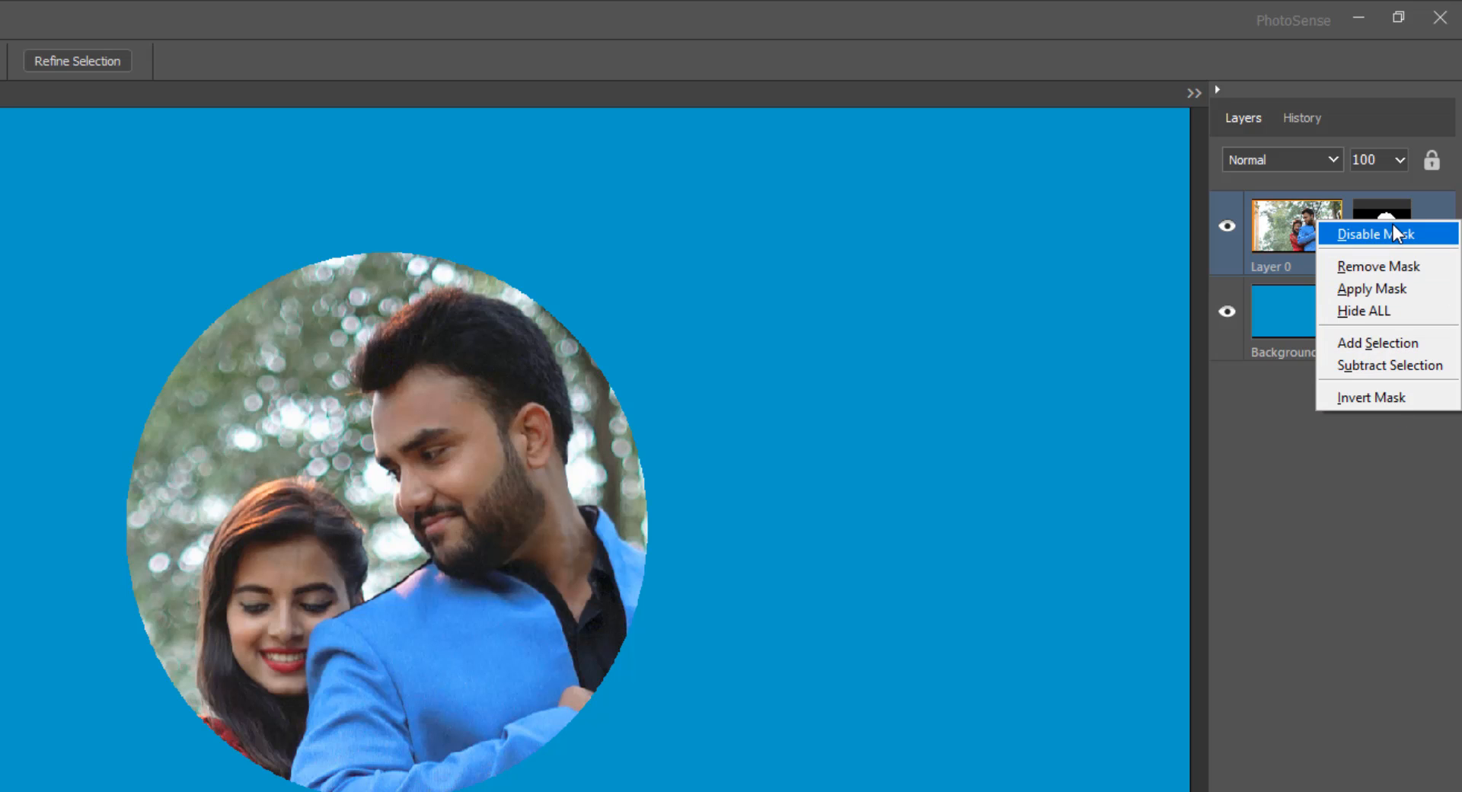
left_click(1395, 230)
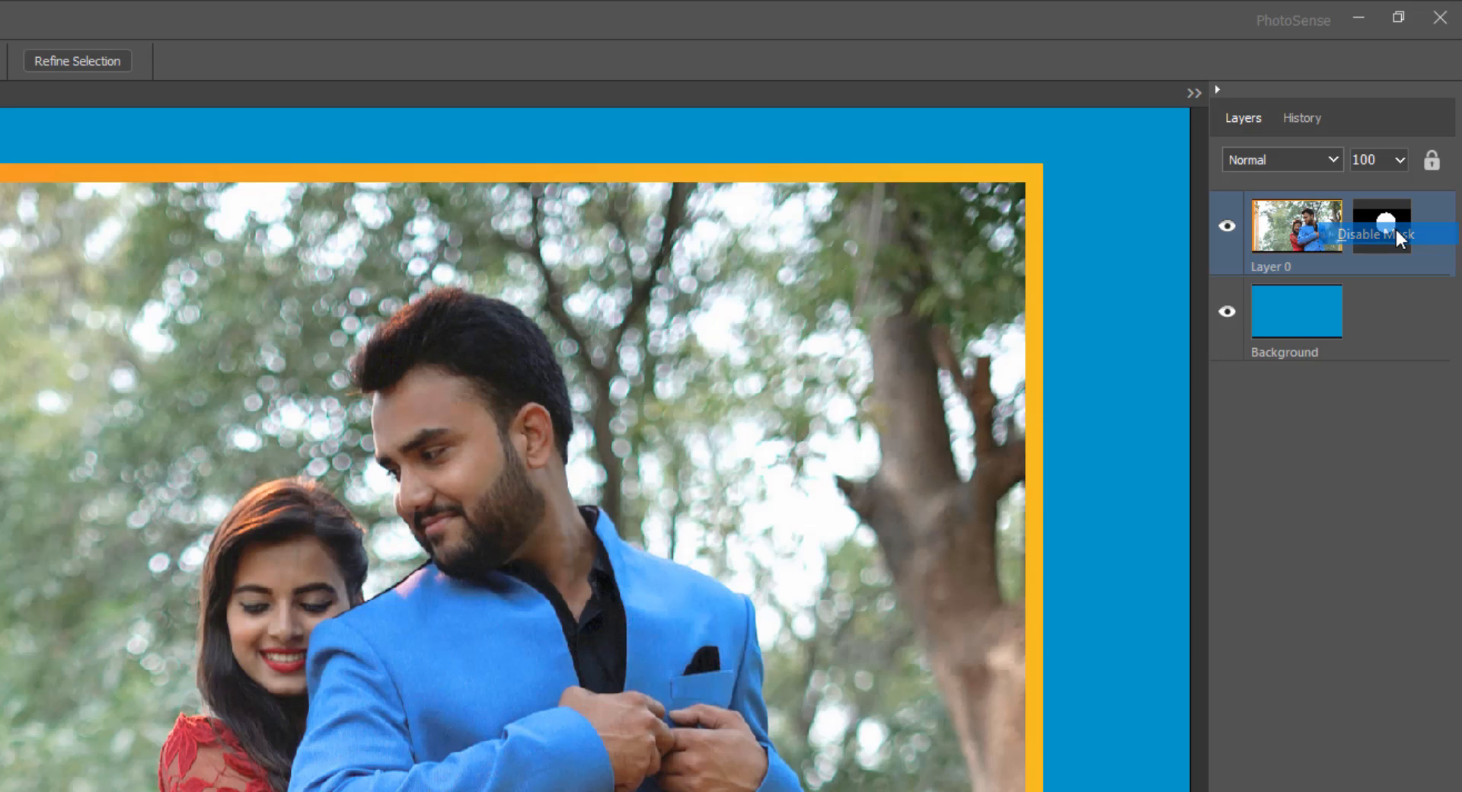
right_click(1395, 228)
left_click(1398, 245)
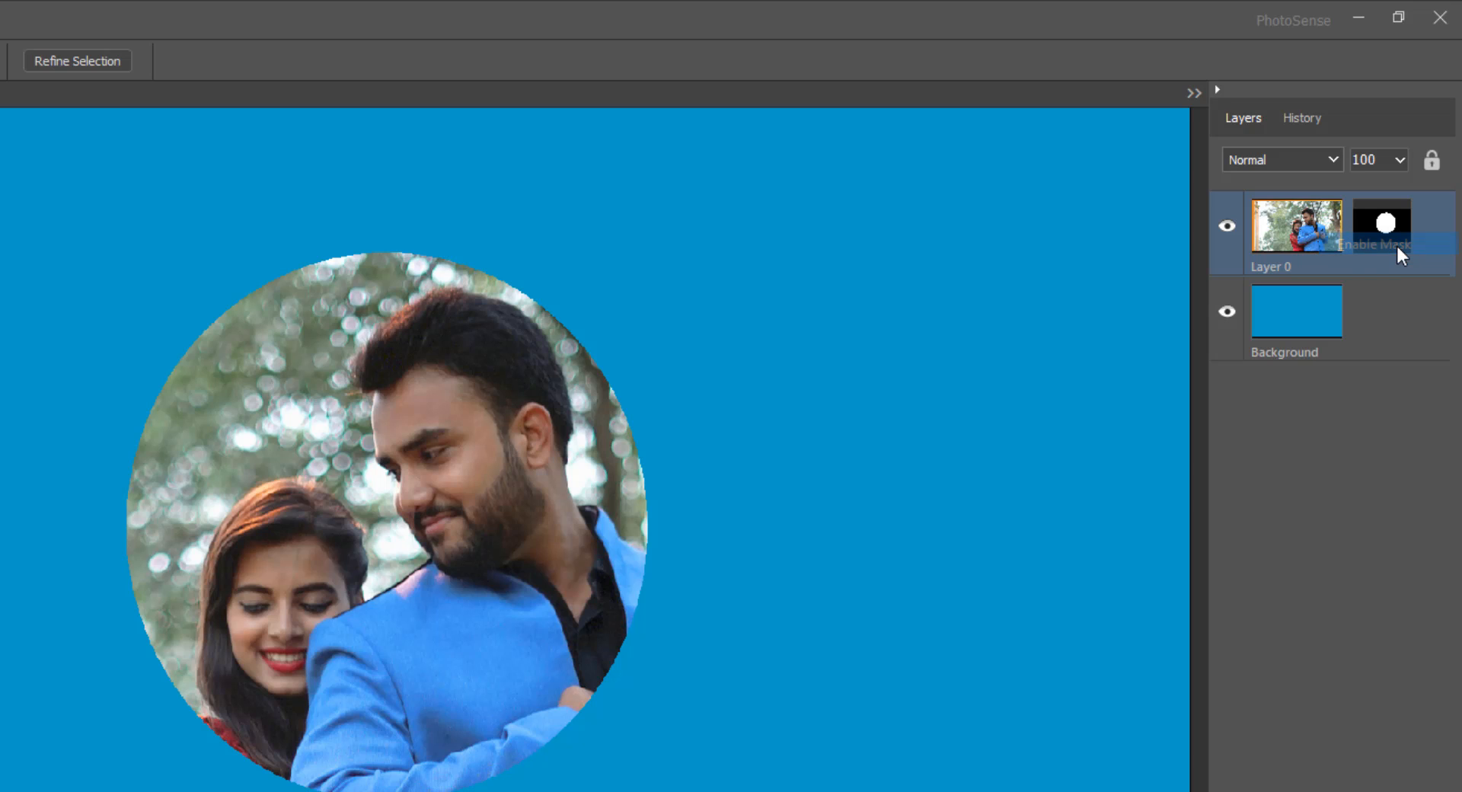
right_click(1392, 233)
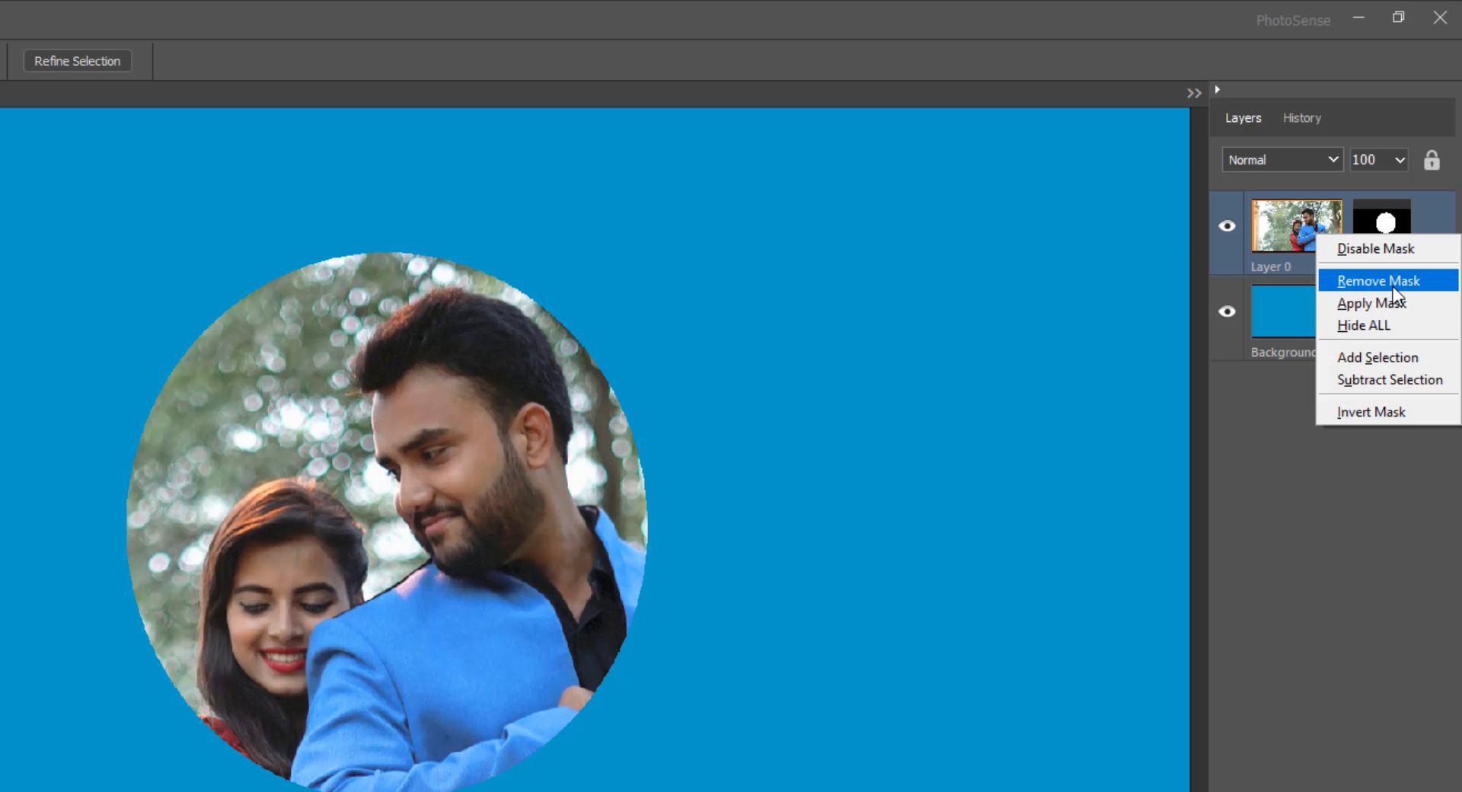
left_click(1392, 287)
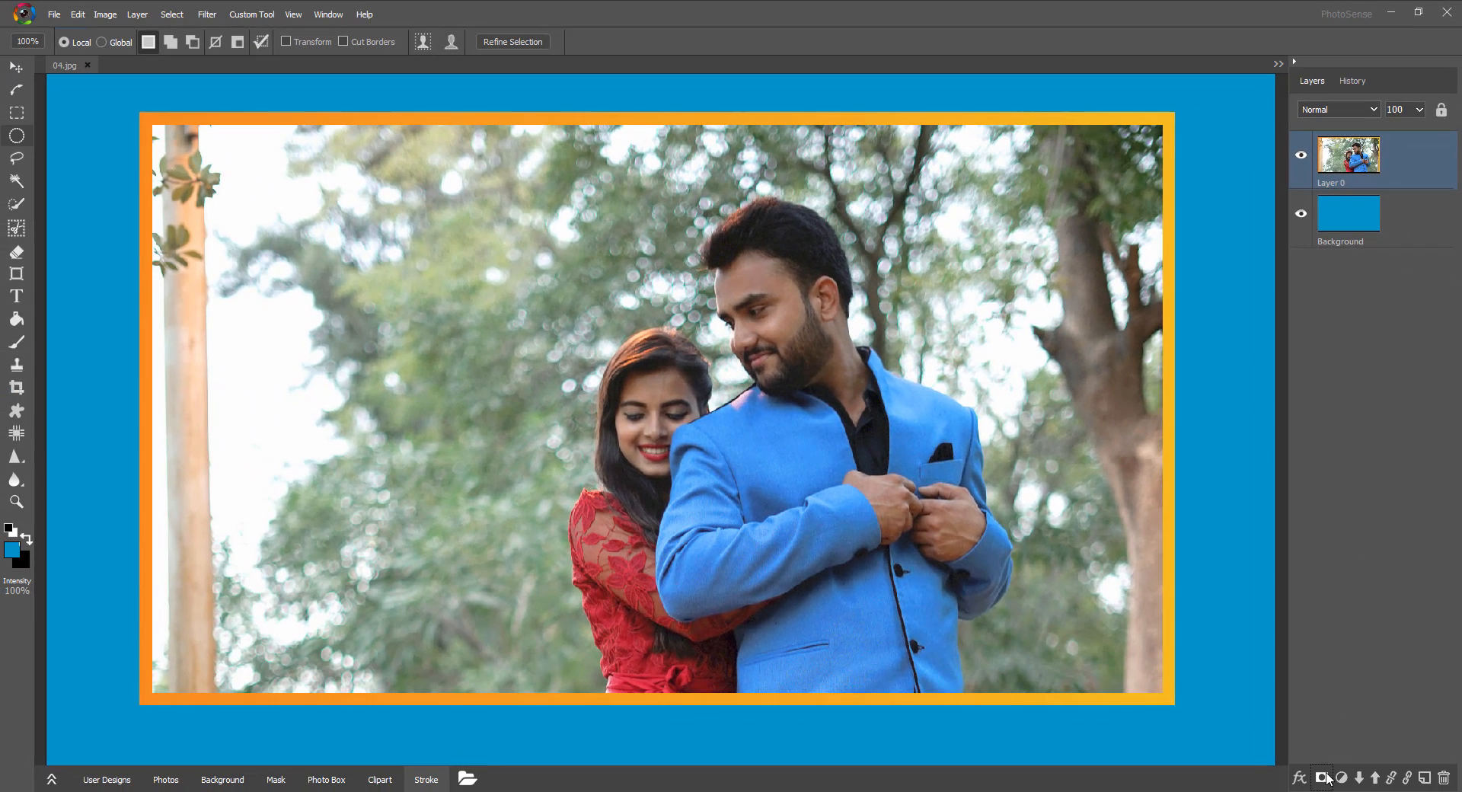
Mask the photo layer with a larger circular selection centred on the couple's upper bodies.
mouse_move(694, 418)
left_mouse_down()
mouse_move(867, 563)
mouse_move(911, 633)
left_mouse_up()
left_click_drag(781, 478, 821, 450)
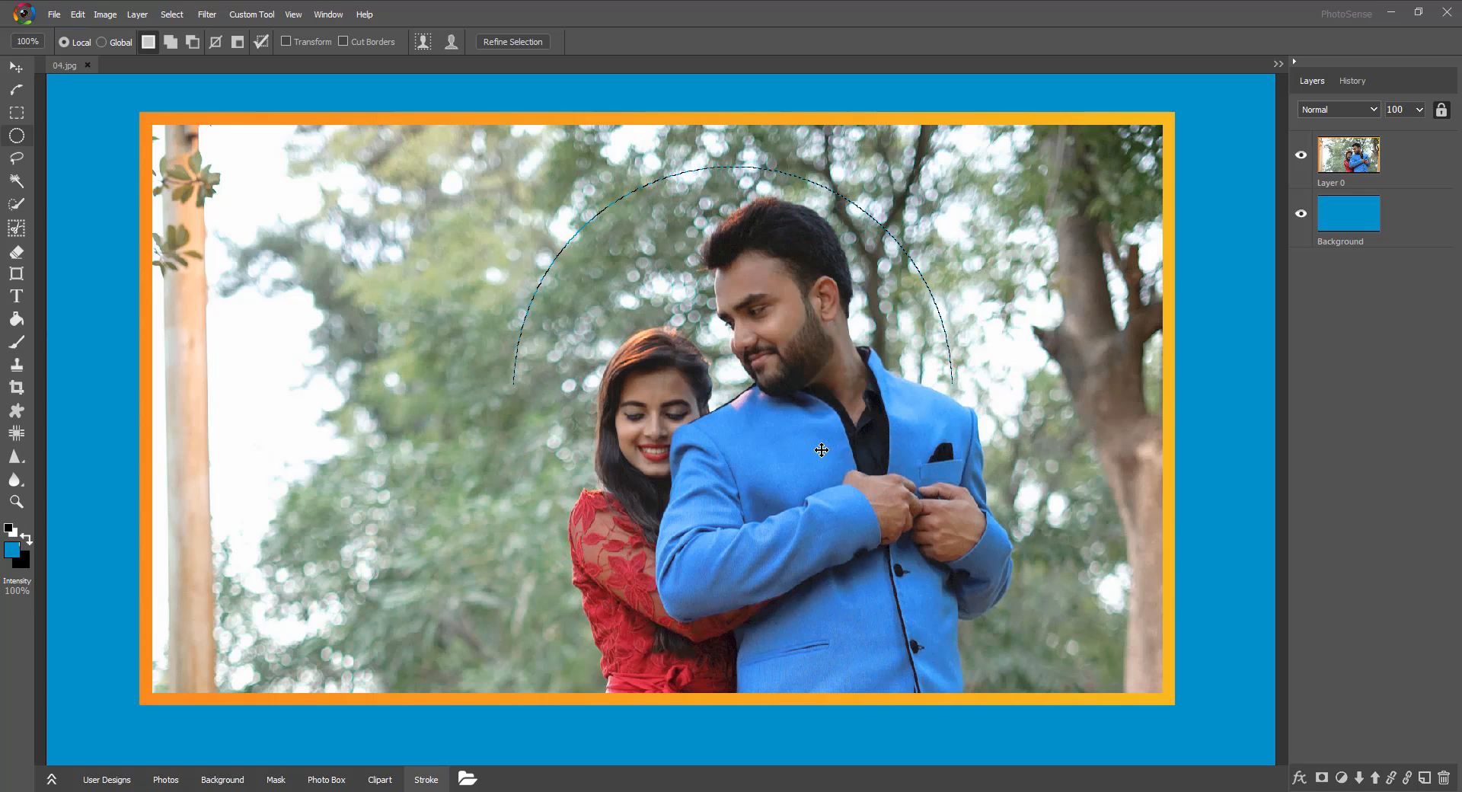
left_click(1322, 778)
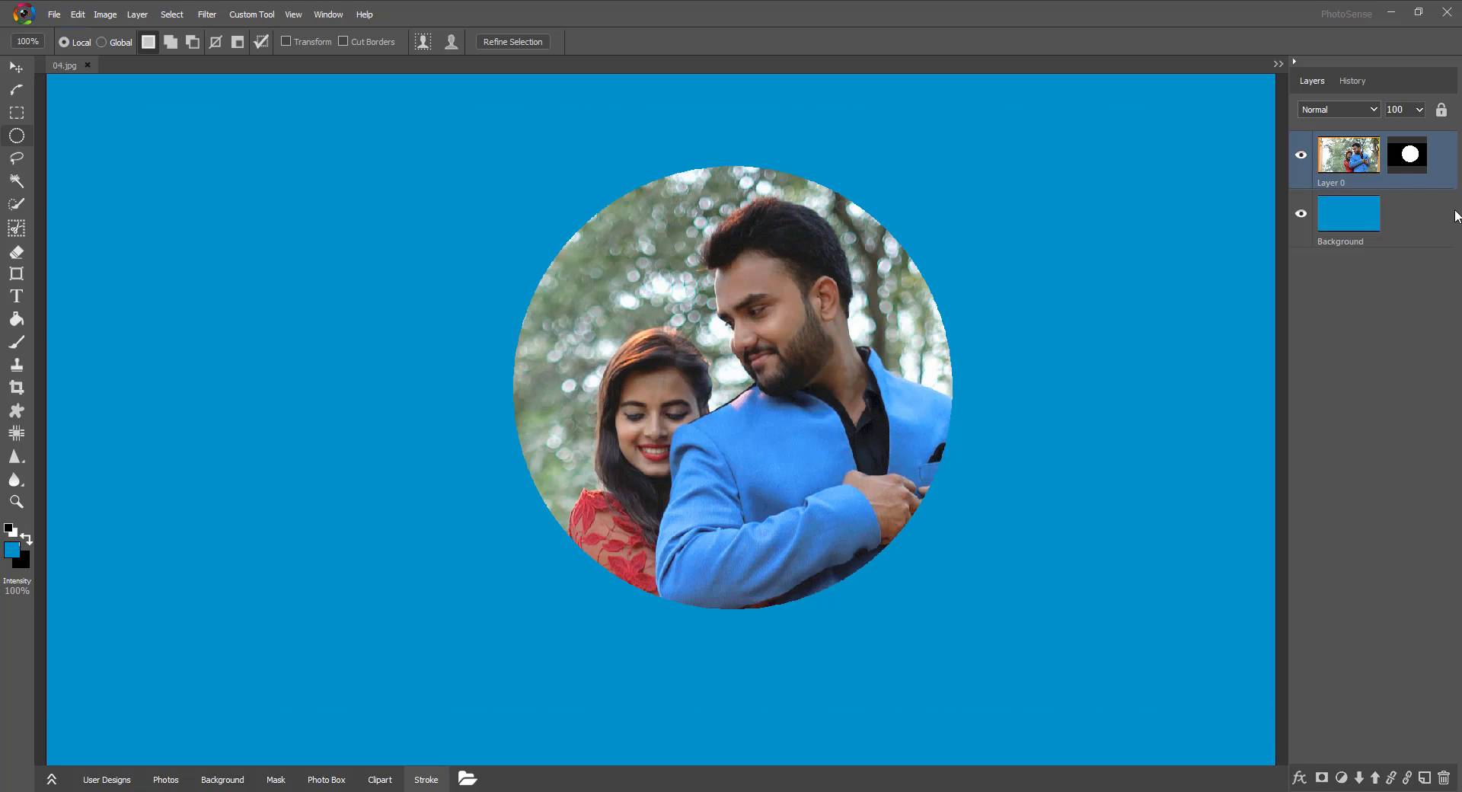
Apply the circular mask to the photo layer and move the cropped photo slightly downward.
right_click(1407, 160)
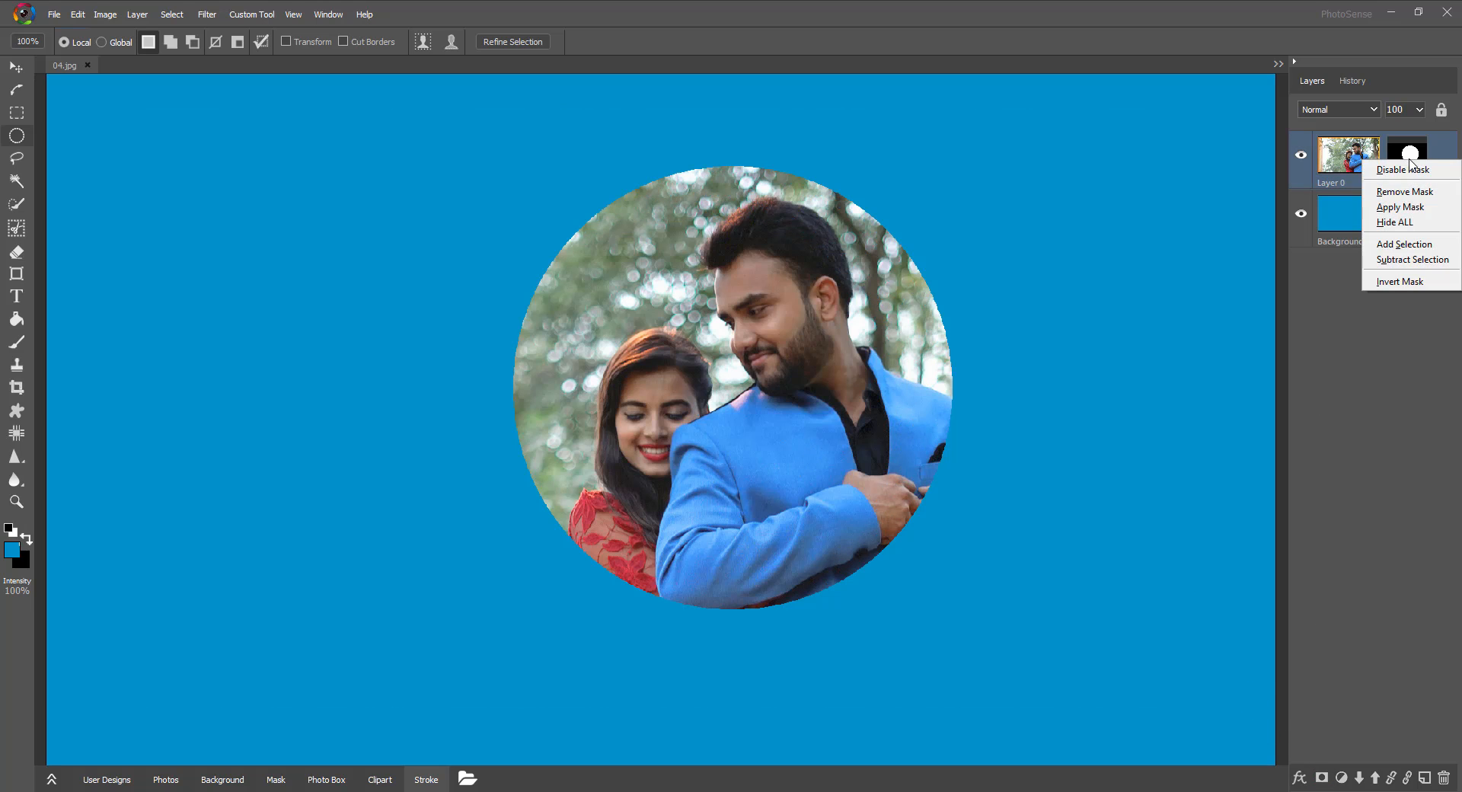
left_click(1399, 207)
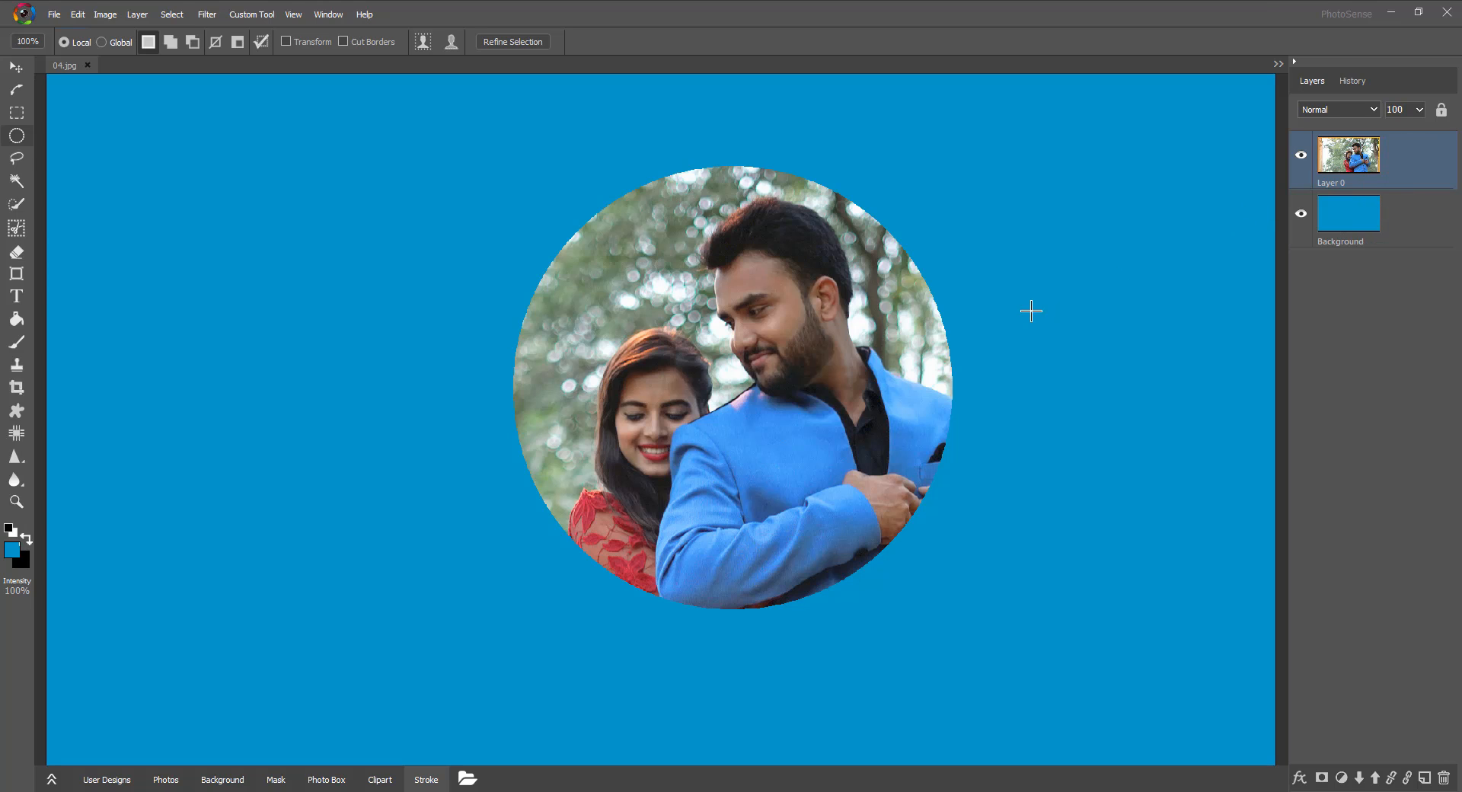
scroll(862, 364, "down", 1)
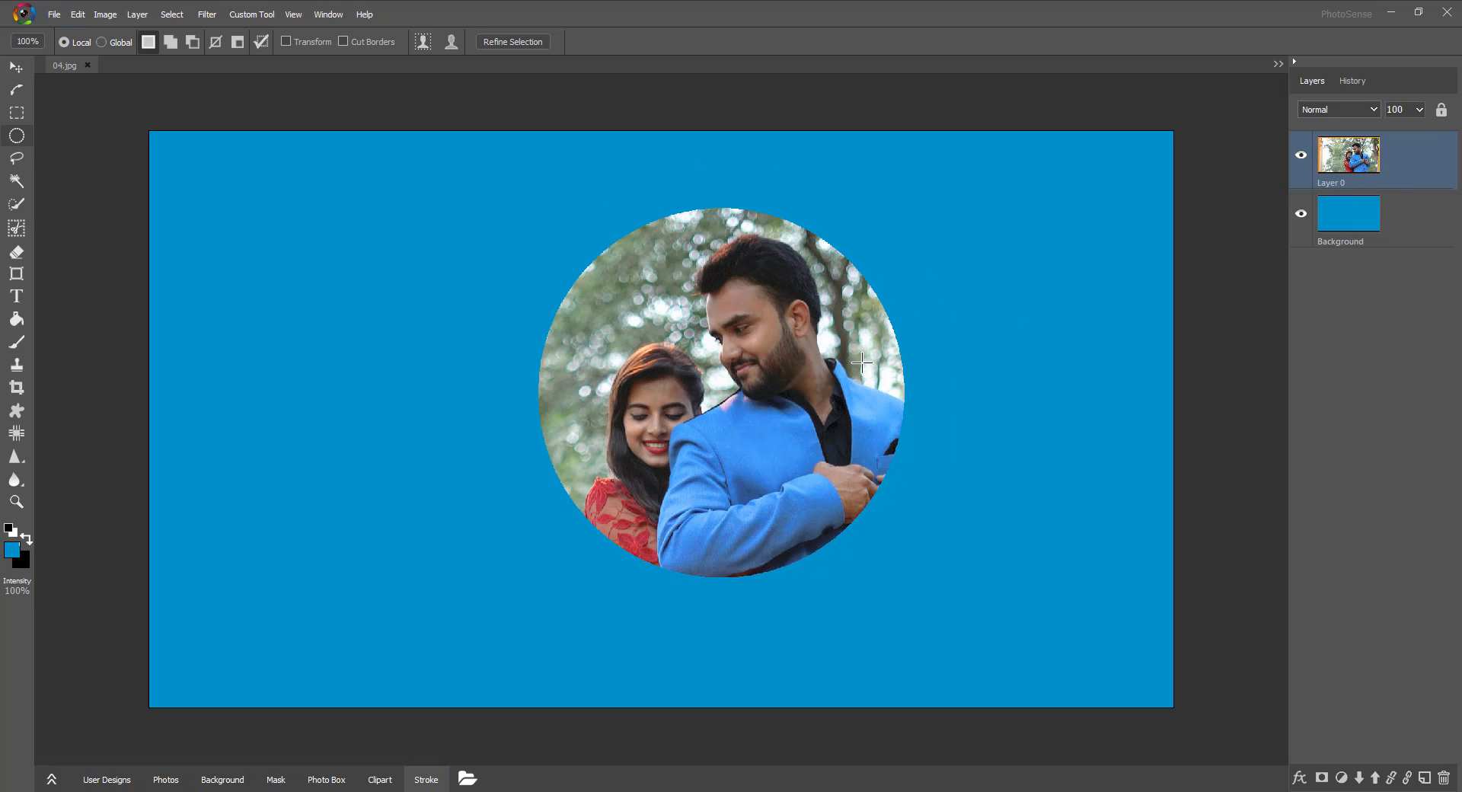
left_click(16, 67)
mouse_move(805, 379)
left_mouse_down()
mouse_move(754, 382)
mouse_move(856, 396)
mouse_move(745, 444)
mouse_move(808, 393)
left_mouse_up()
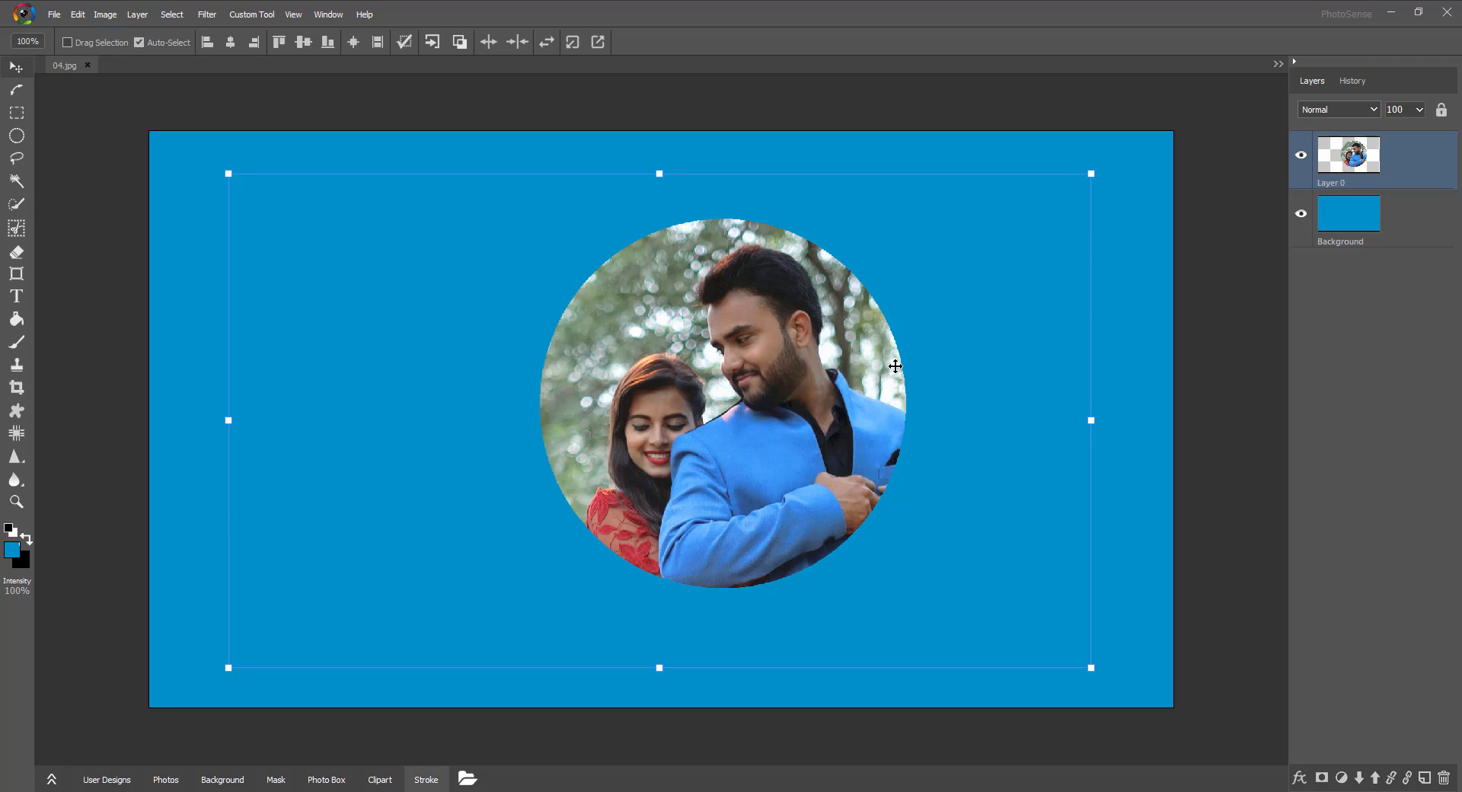
Undo the photo move and the applied mask to restore the full bordered photo.
key("ctrl+z")
key("ctrl+z")
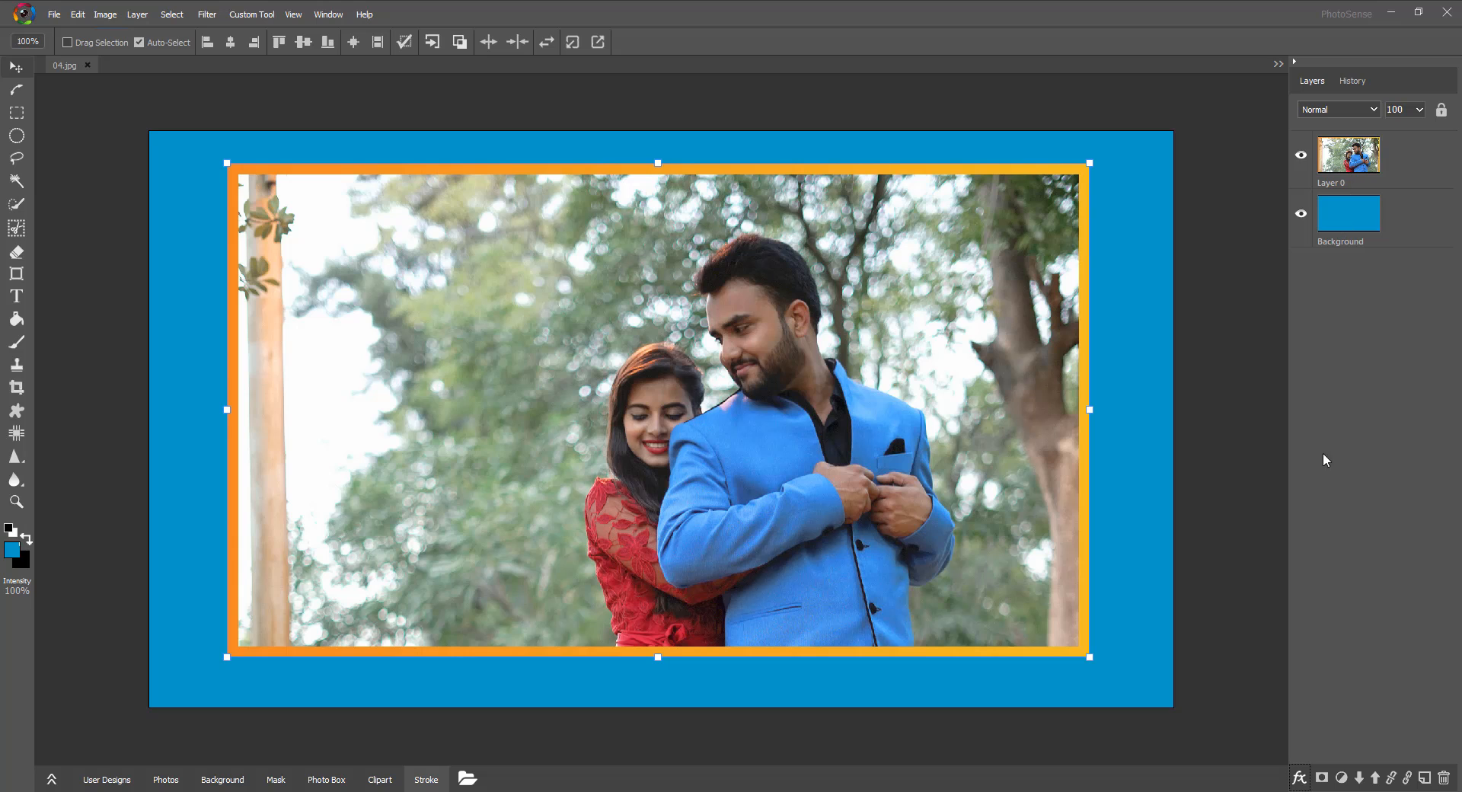
Select the couple with an ellipse, stretch it upward to a nearly round shape, and mask the photo layer with it.
left_click(17, 135)
left_click_drag(588, 310, 762, 431)
left_click_drag(683, 359, 809, 468)
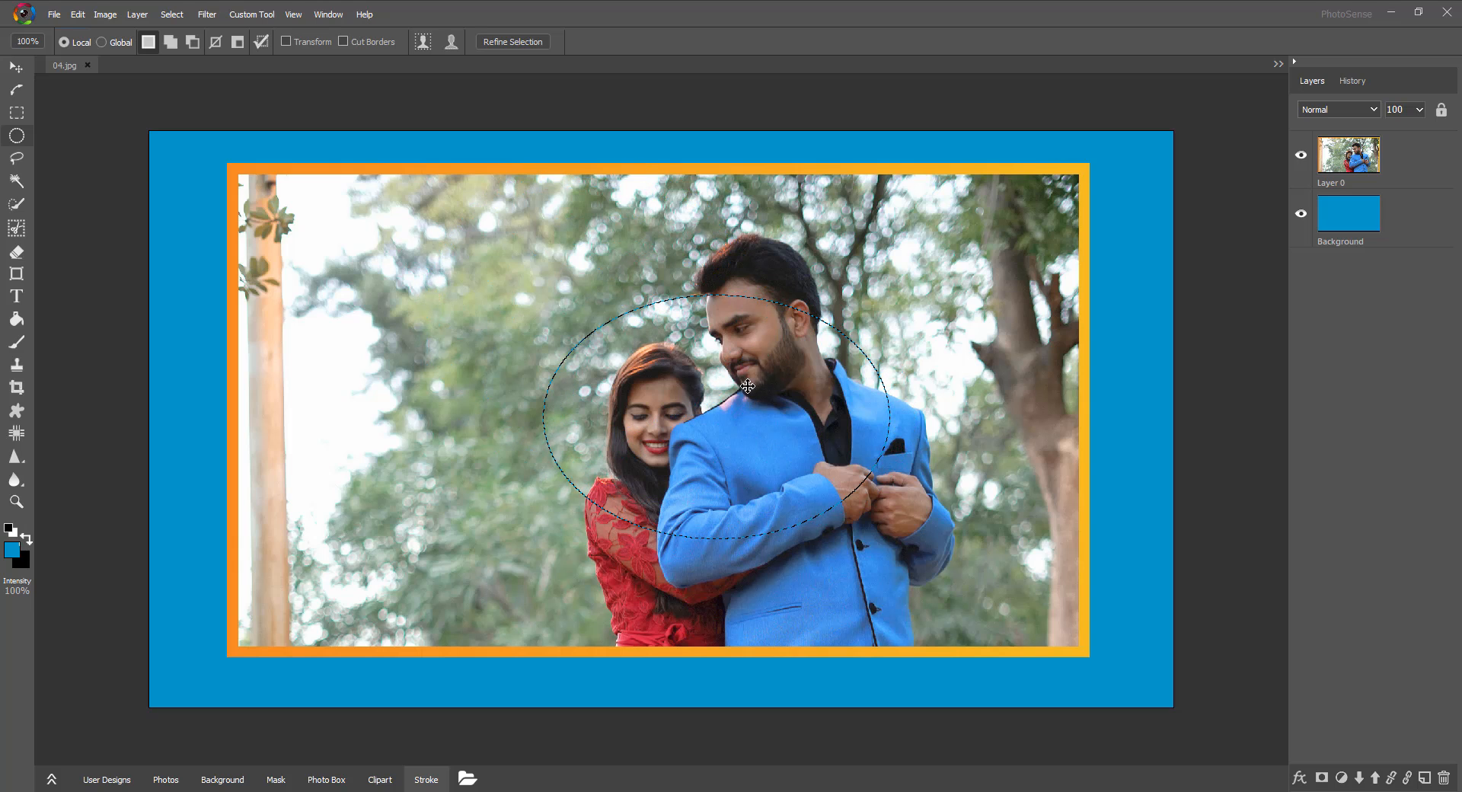
left_click(310, 42)
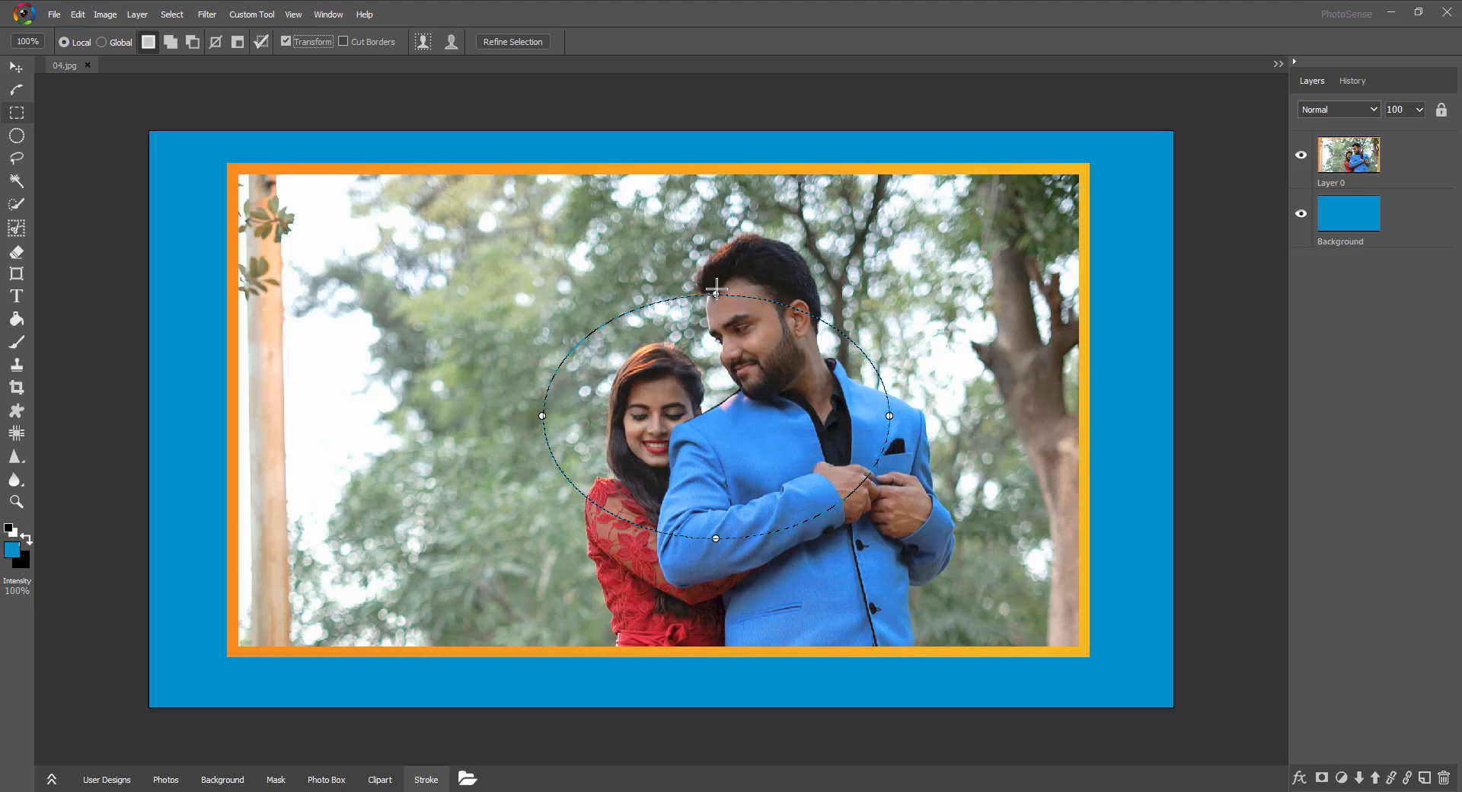
left_click_drag(717, 296, 716, 215)
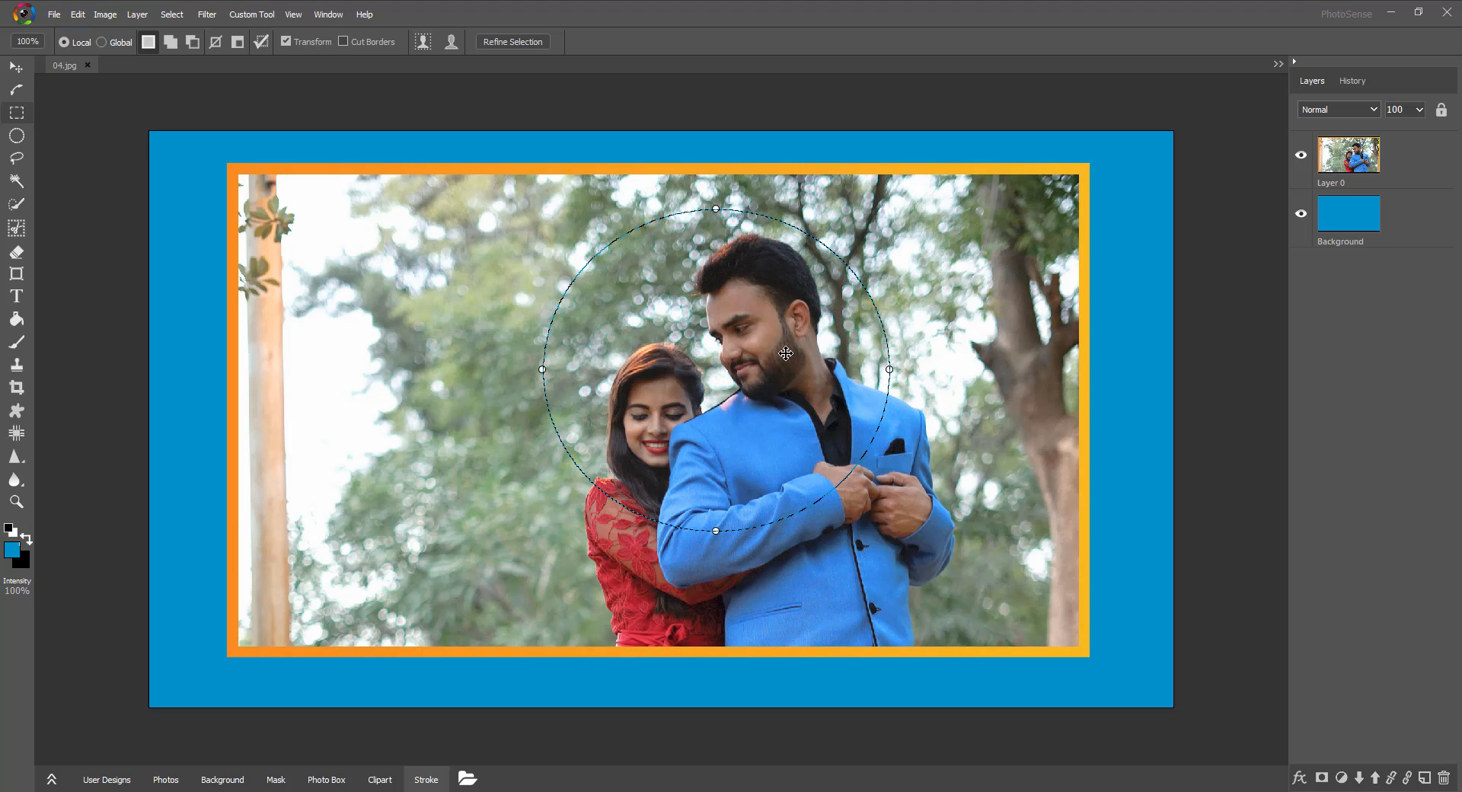
left_click(1322, 777)
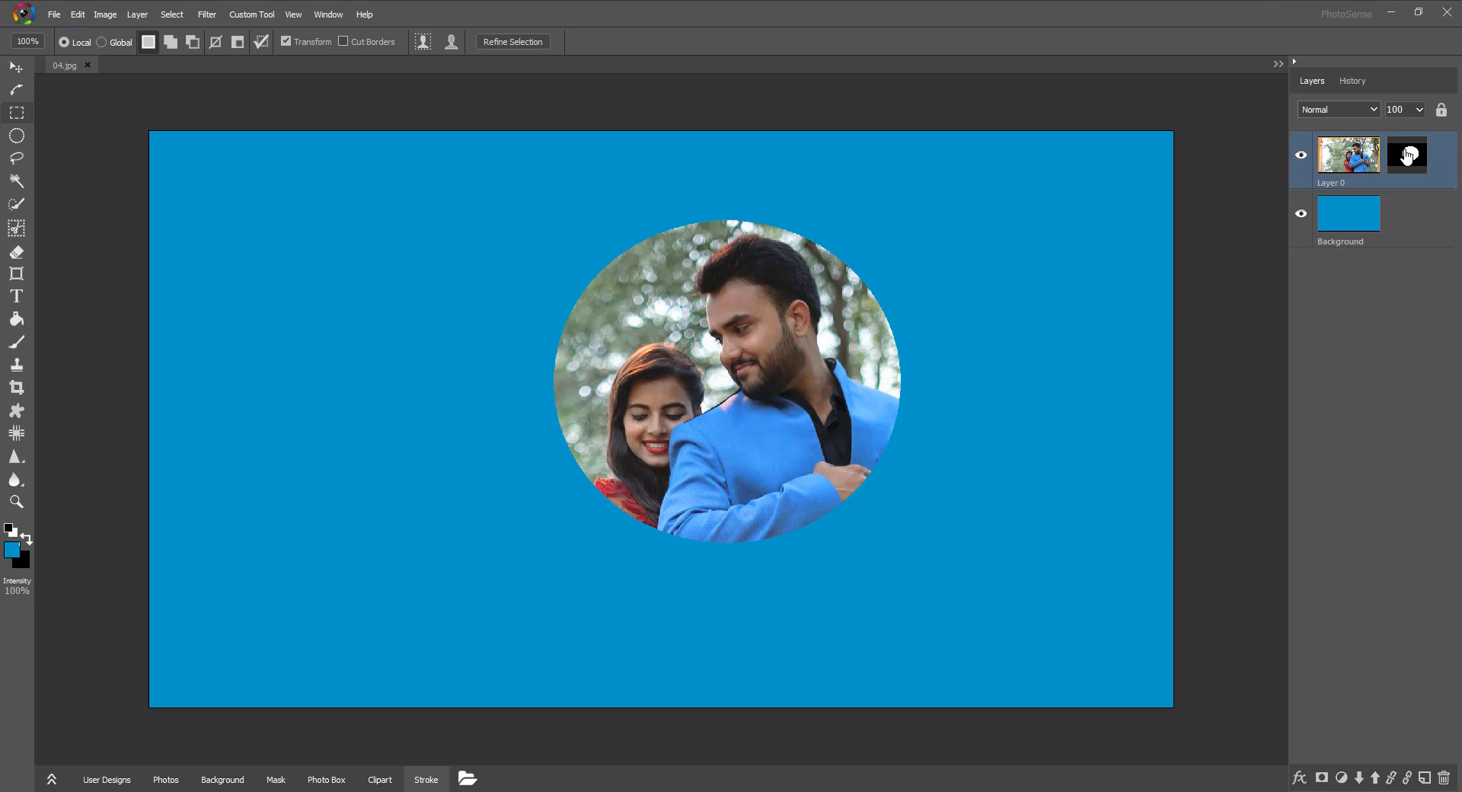
Hide the whole photo layer through its mask, and try painting over the couple's area with the Eraser in black.
right_click(1407, 155)
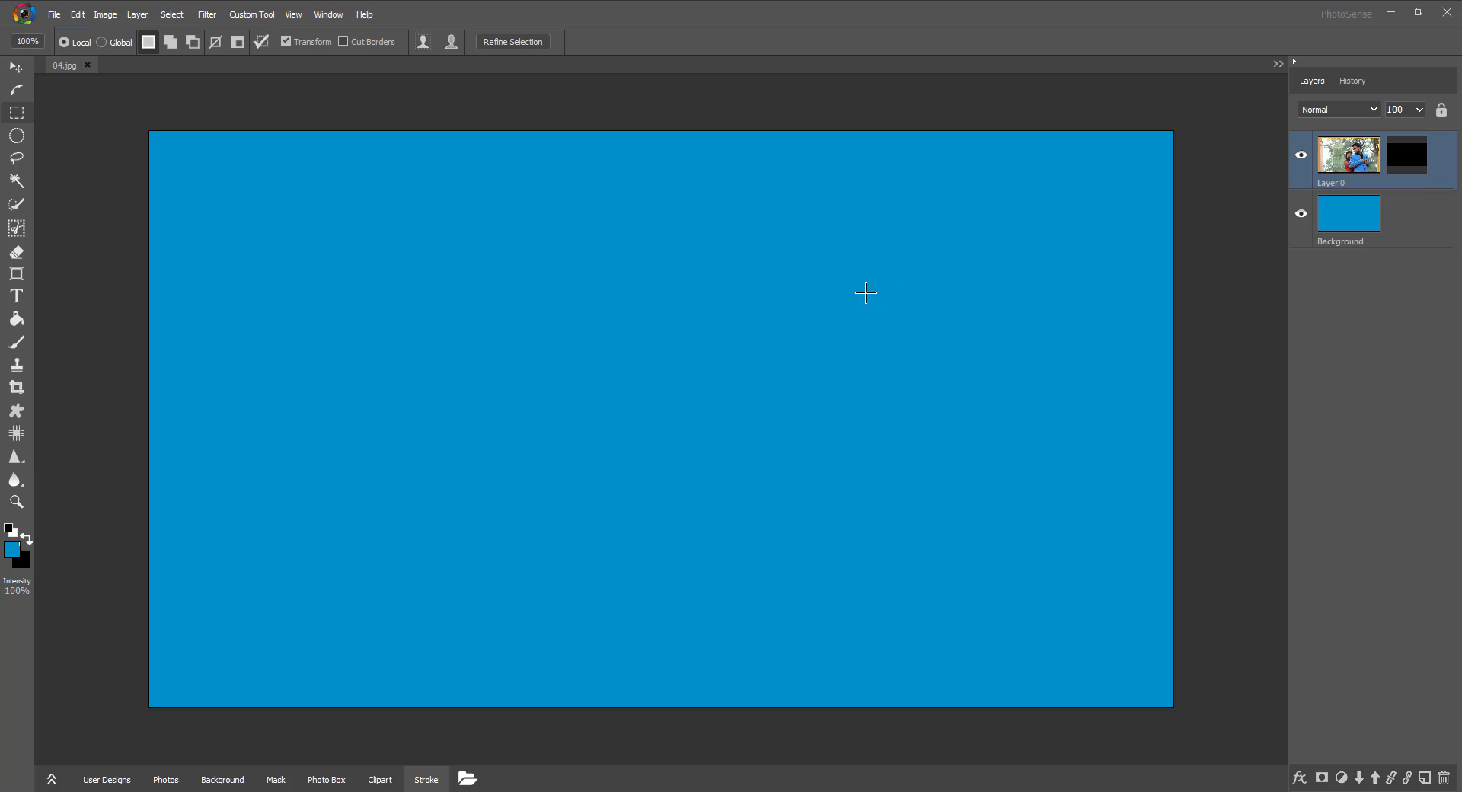
key("e")
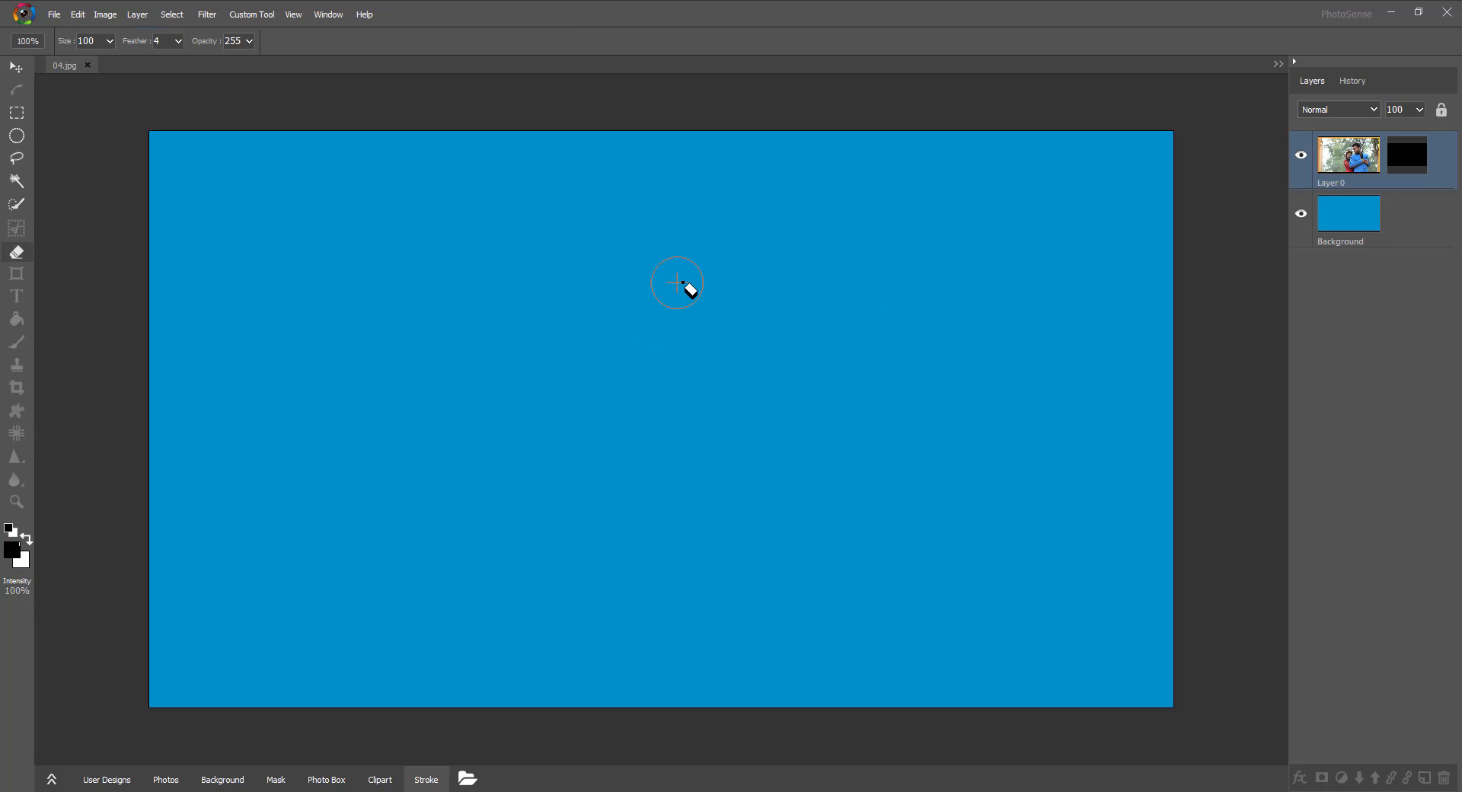
mouse_move(688, 281)
left_mouse_down()
mouse_move(728, 435)
mouse_move(736, 279)
mouse_move(748, 440)
left_mouse_up()
left_click_drag(724, 319, 656, 417)
Swap the foreground colour to white and paint over the hidden mask to reveal the couple's faces and shoulders.
left_click(27, 539)
left_click_drag(754, 267, 739, 389)
mouse_move(754, 268)
left_mouse_down()
mouse_move(778, 396)
mouse_move(775, 256)
mouse_move(821, 447)
left_mouse_up()
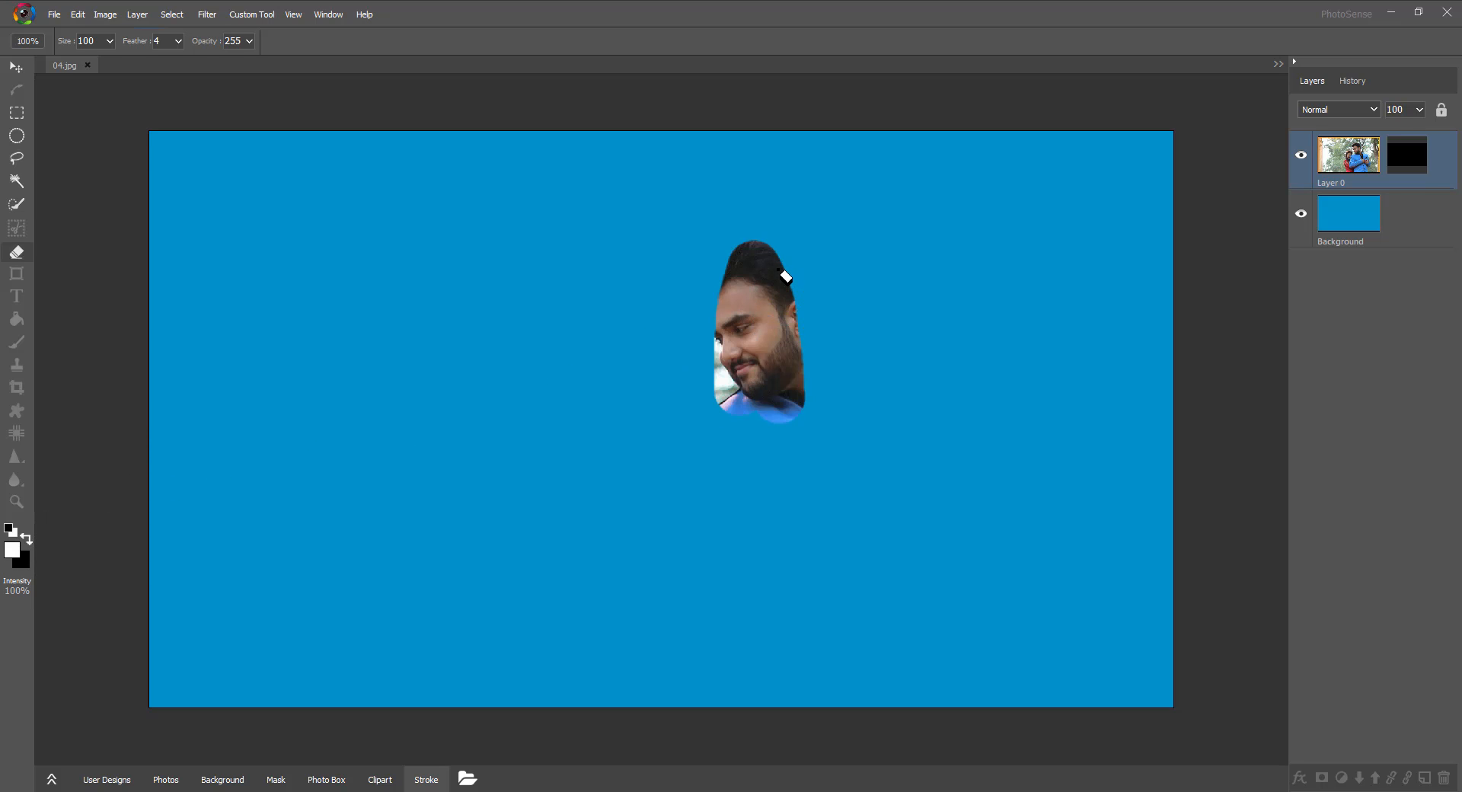
mouse_move(822, 320)
left_mouse_down()
mouse_move(744, 261)
mouse_move(688, 304)
mouse_move(687, 365)
left_mouse_up()
mouse_move(702, 297)
left_mouse_down()
mouse_move(715, 421)
mouse_move(630, 418)
mouse_move(671, 317)
mouse_move(610, 427)
mouse_move(693, 431)
mouse_move(692, 466)
mouse_move(825, 457)
mouse_move(715, 433)
left_mouse_up()
left_click(613, 449)
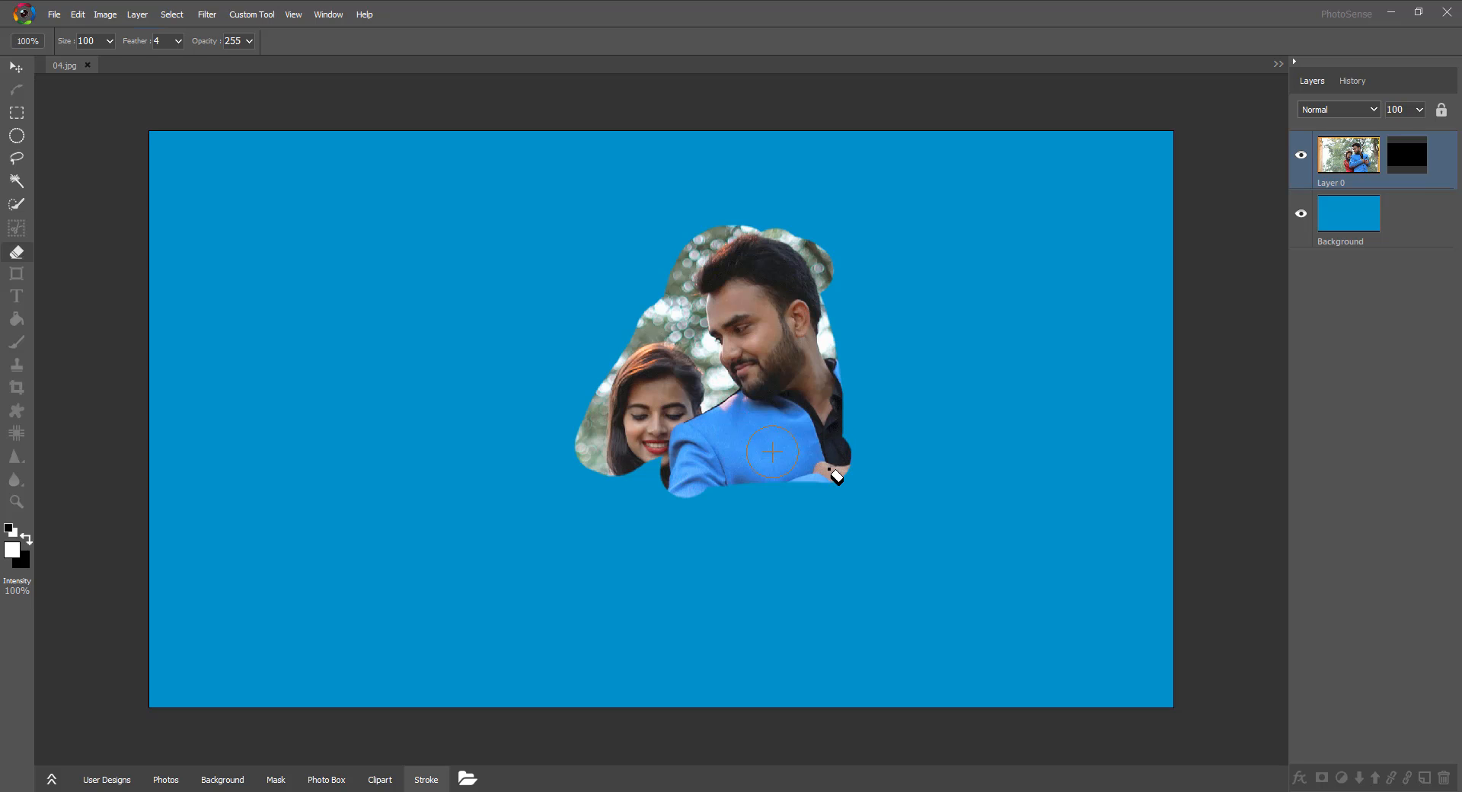
key("v")
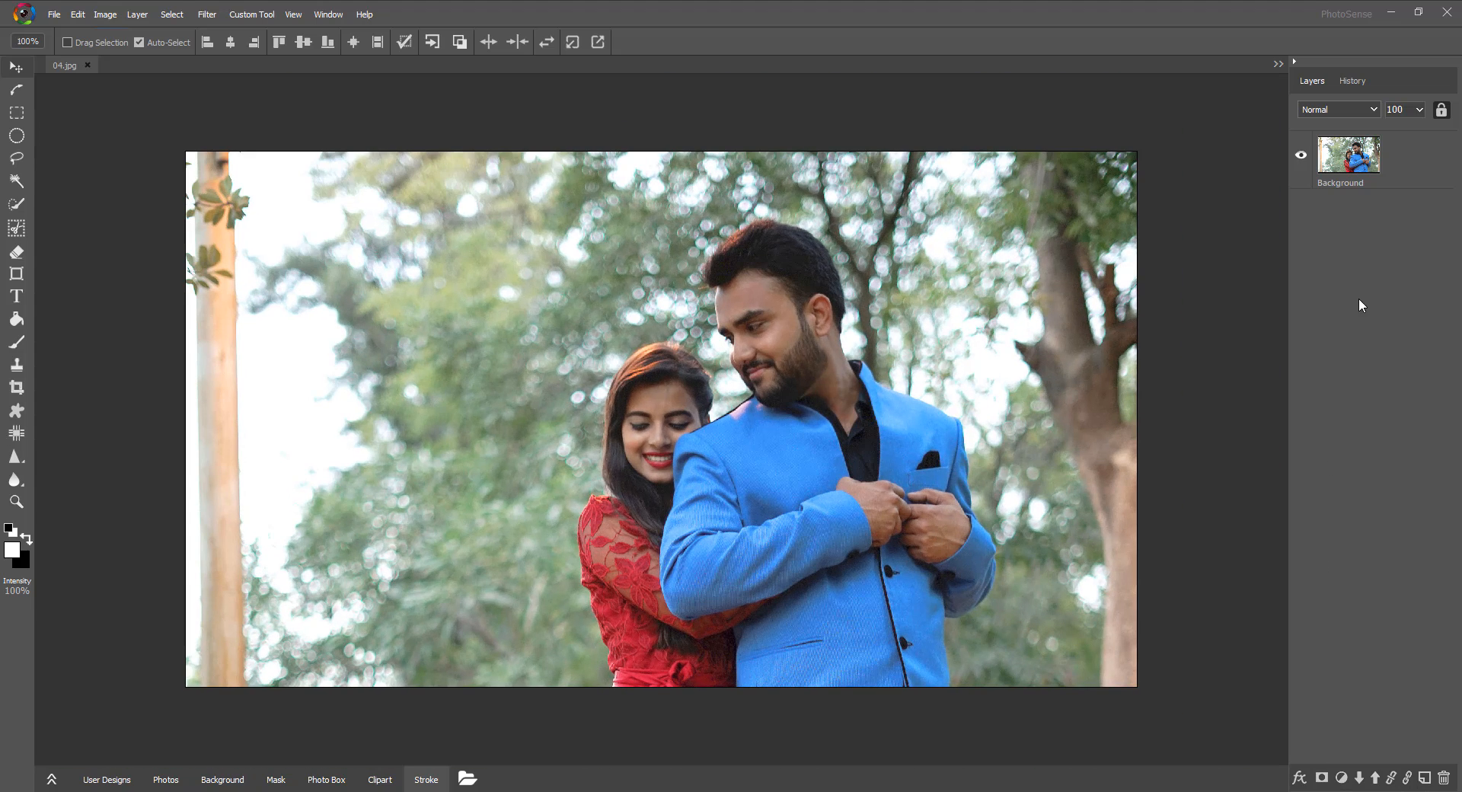
Select the couple's heads and shoulders with a nearly round ellipse and mask the photo layer with it.
left_click(15, 137)
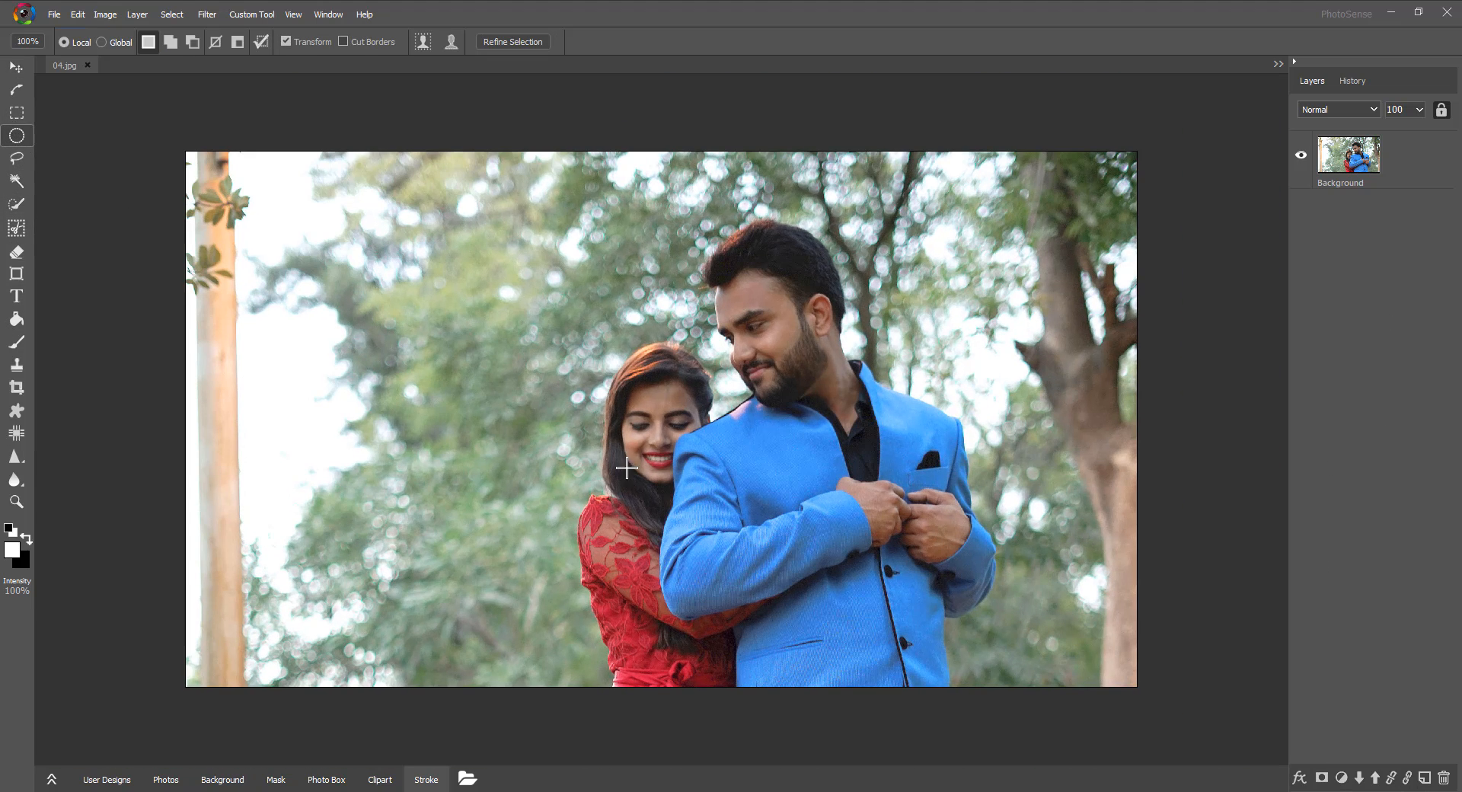
left_click_drag(675, 441, 914, 546)
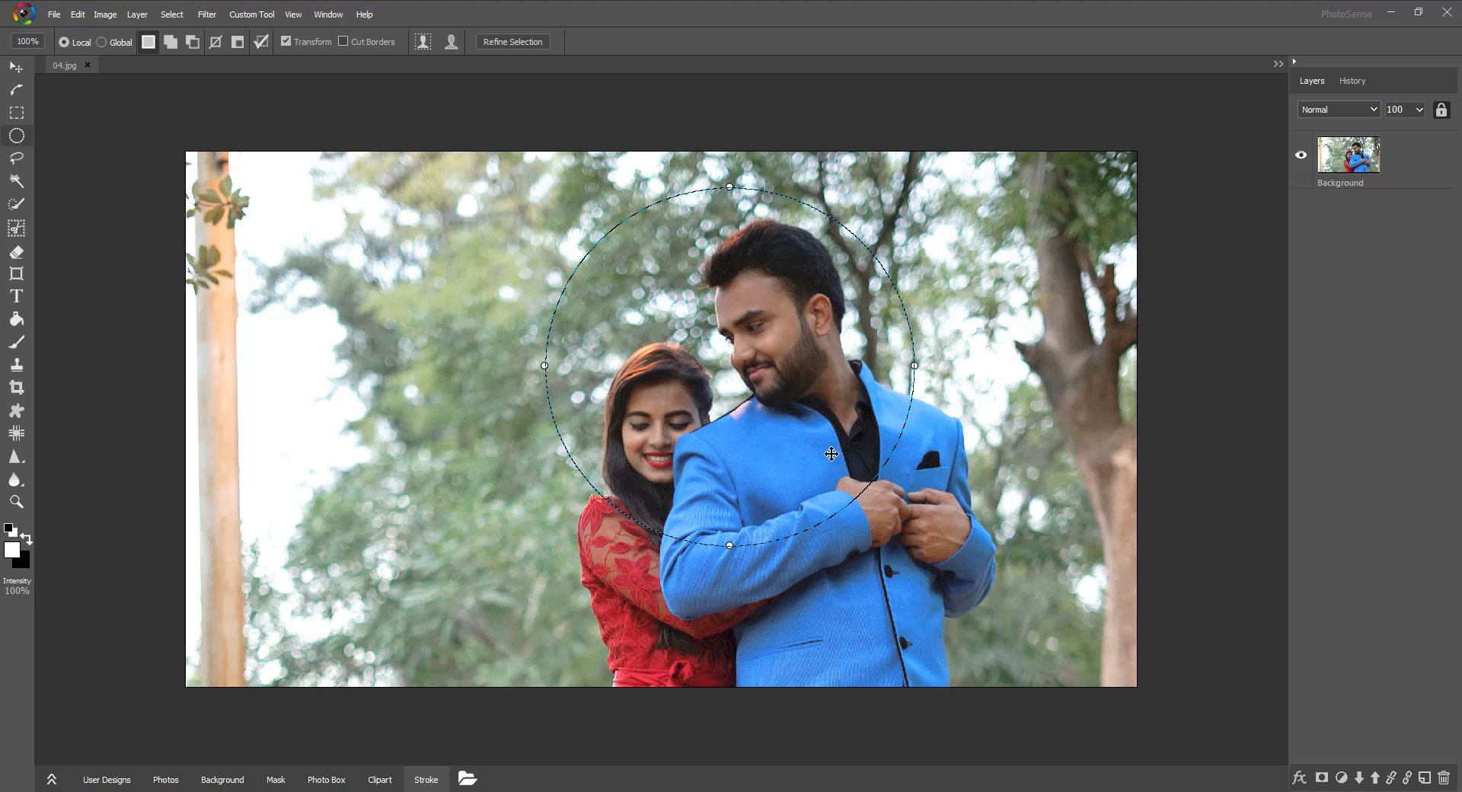
left_click(1322, 777)
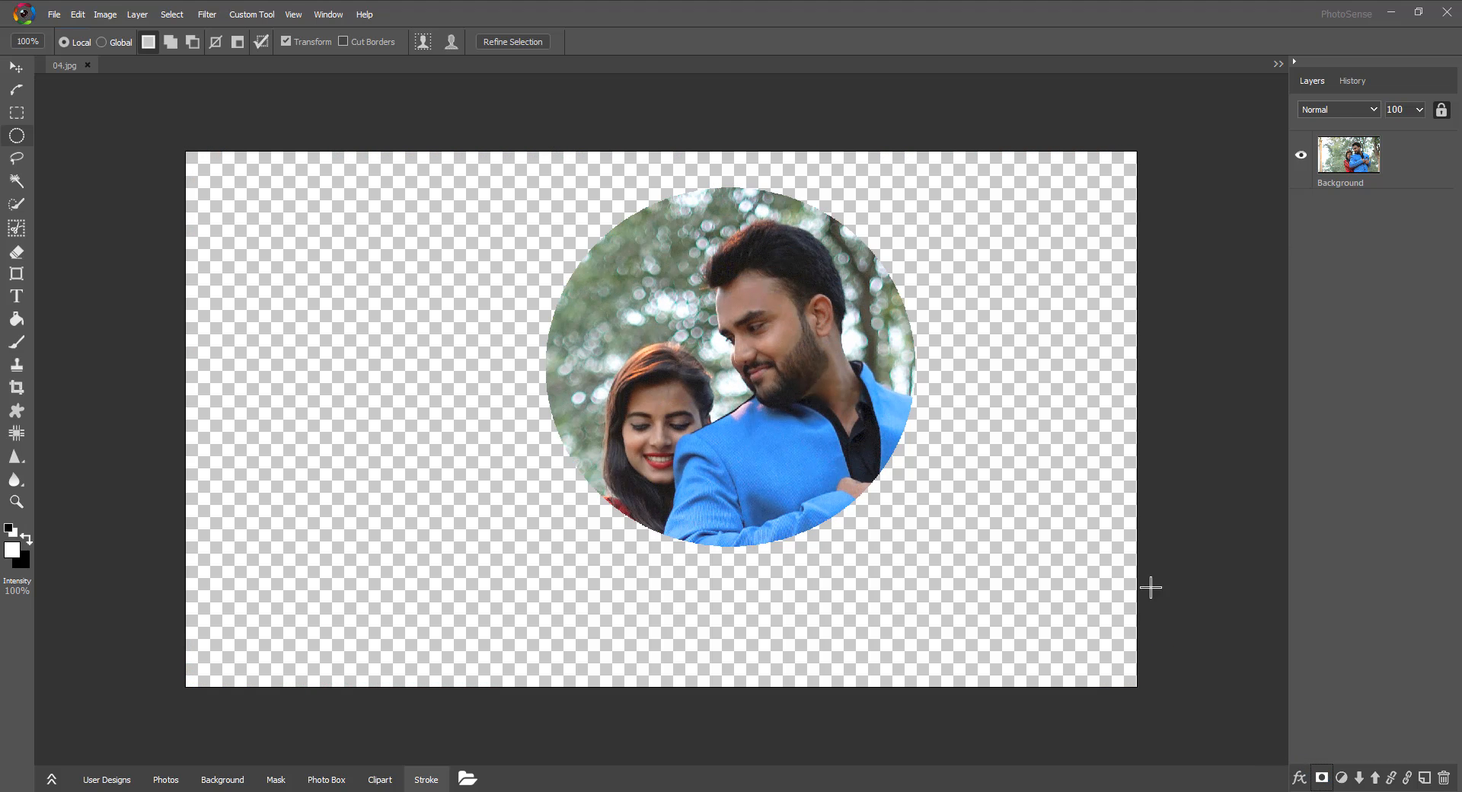
left_click(15, 67)
right_click(1422, 175)
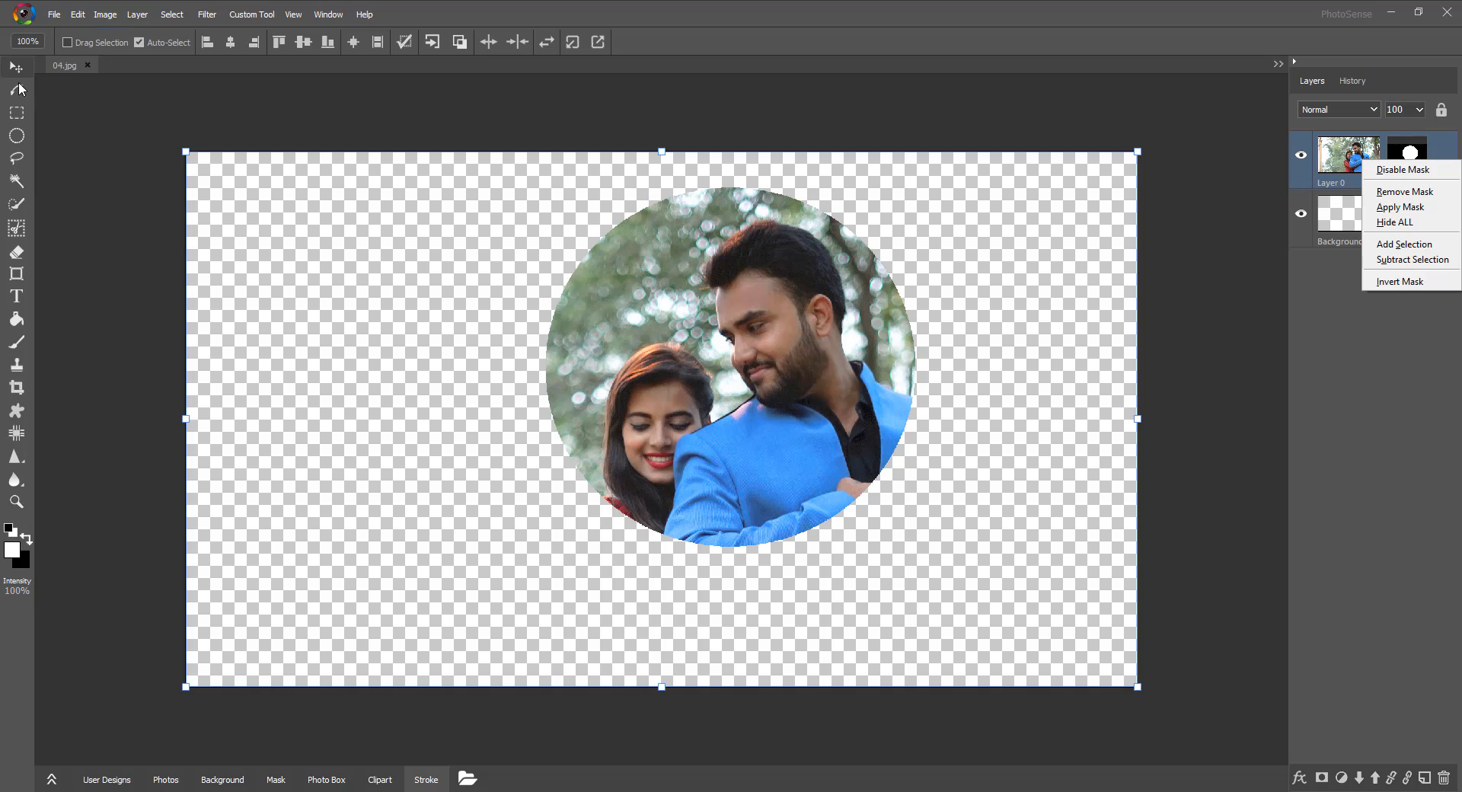
Draw a second ellipse overlapping the lower-left part of the visible circle and add that selection to the layer mask.
left_click(16, 135)
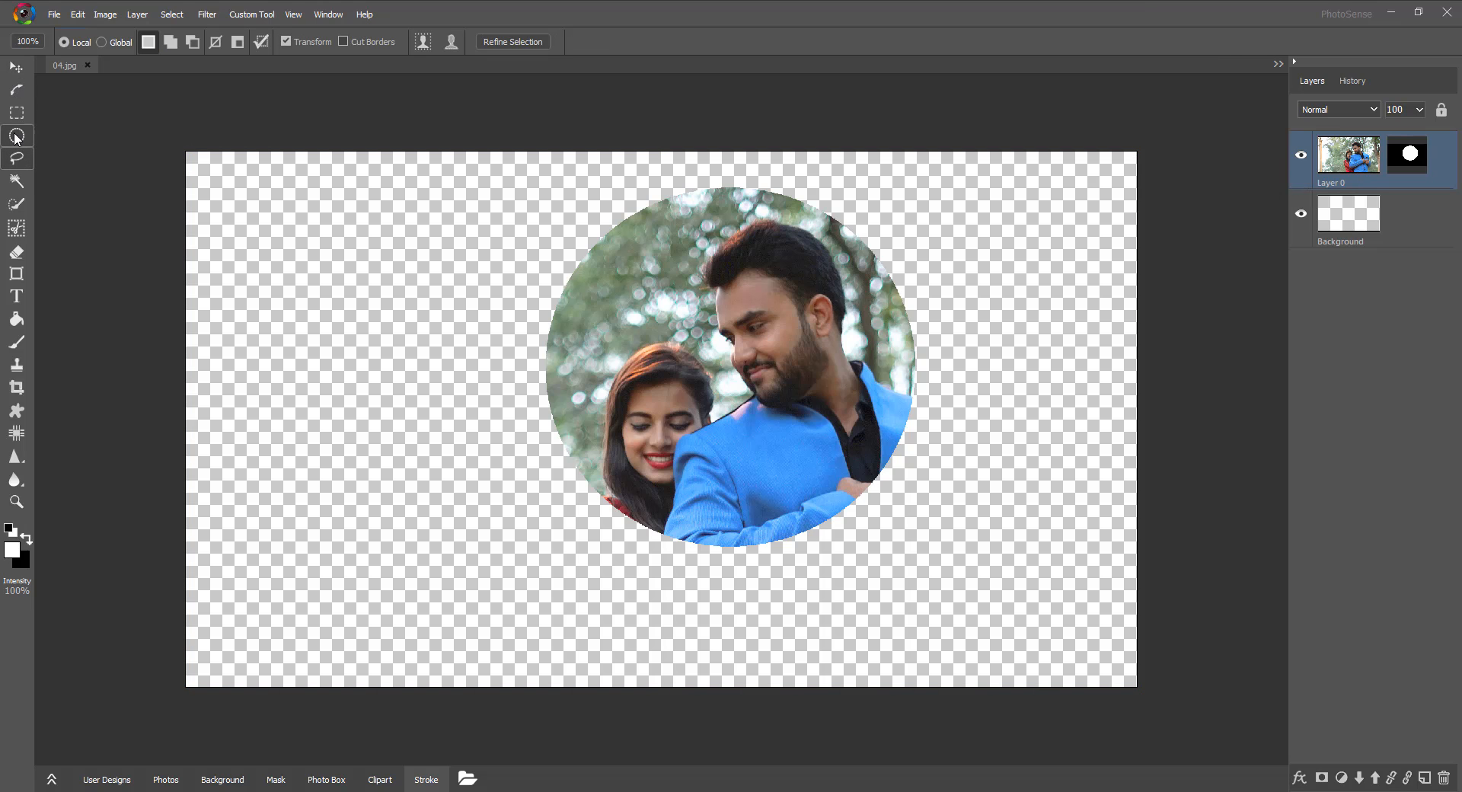
left_click_drag(568, 389, 418, 523)
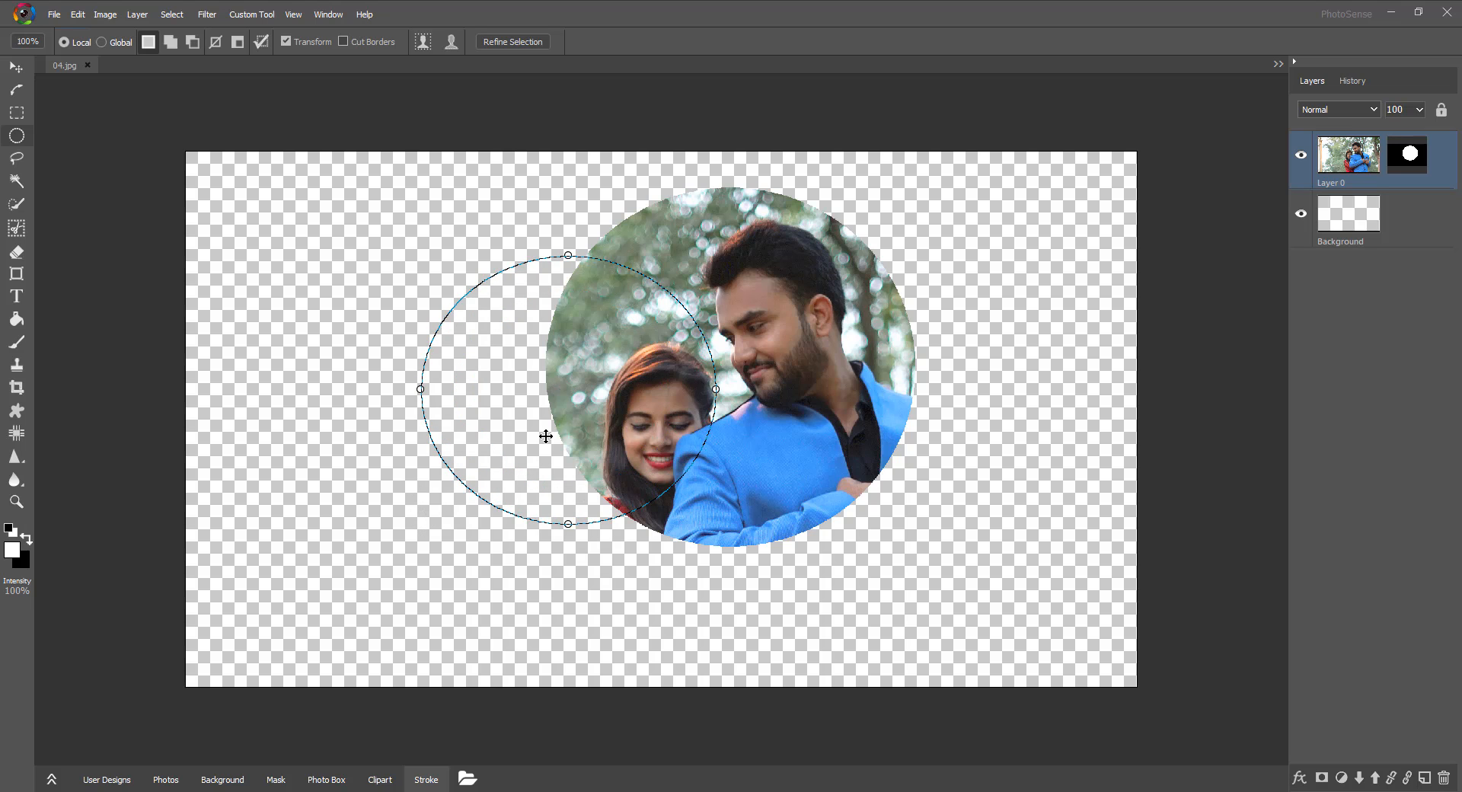
left_click_drag(509, 457, 506, 478)
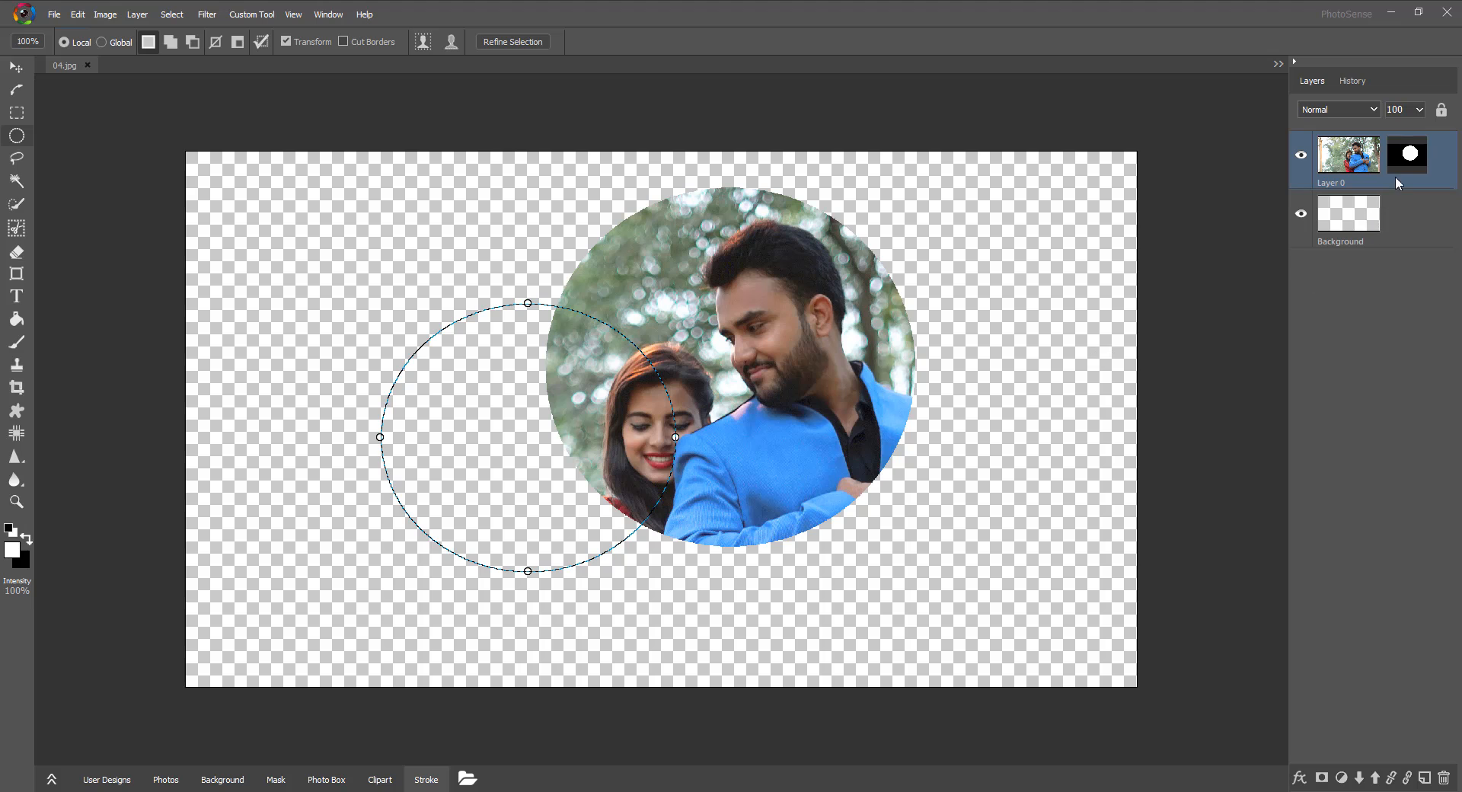
right_click(1408, 158)
left_click(1410, 245)
left_click(1410, 243)
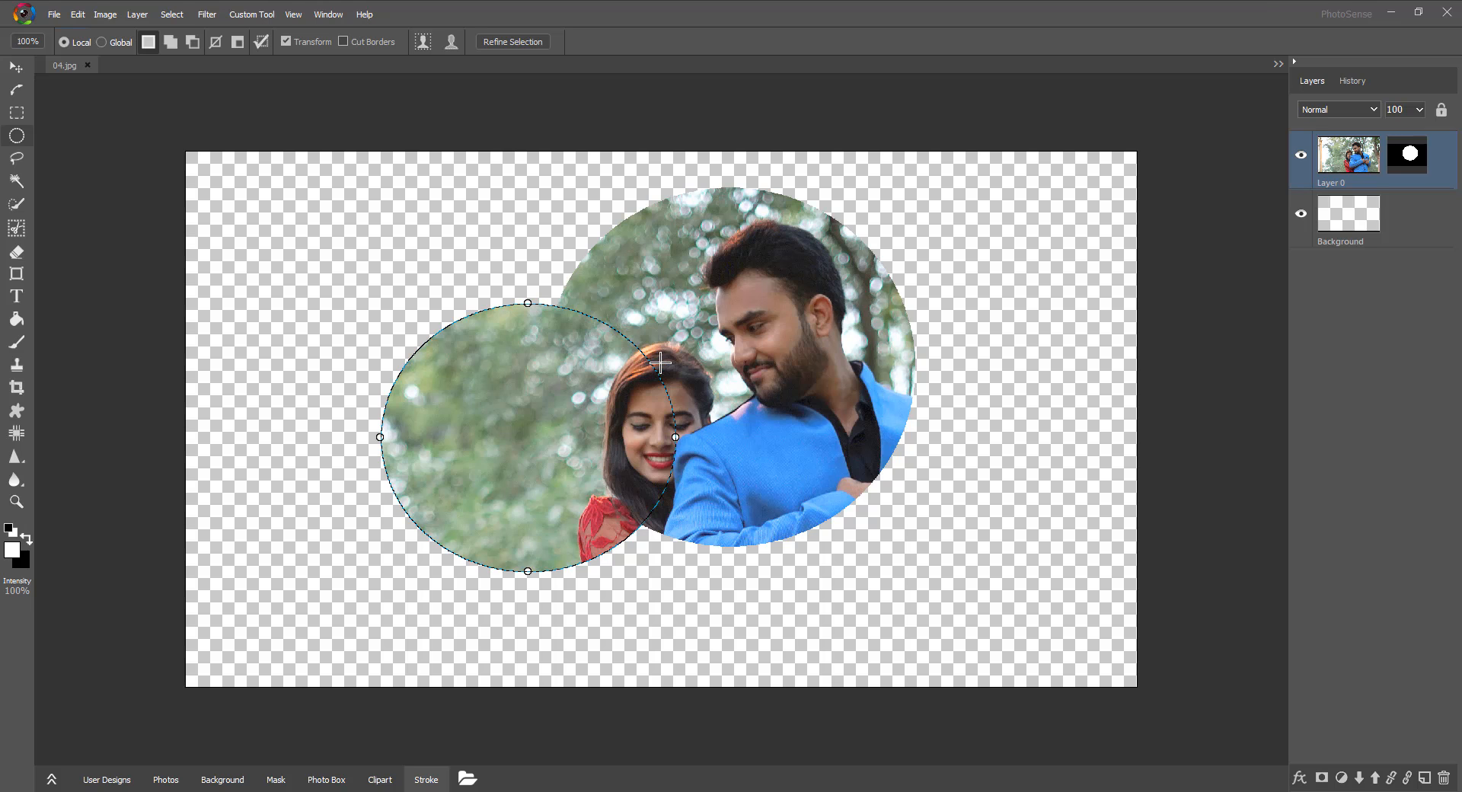
Subtract the second ellipse selection from the photo's layer mask.
right_click(1407, 160)
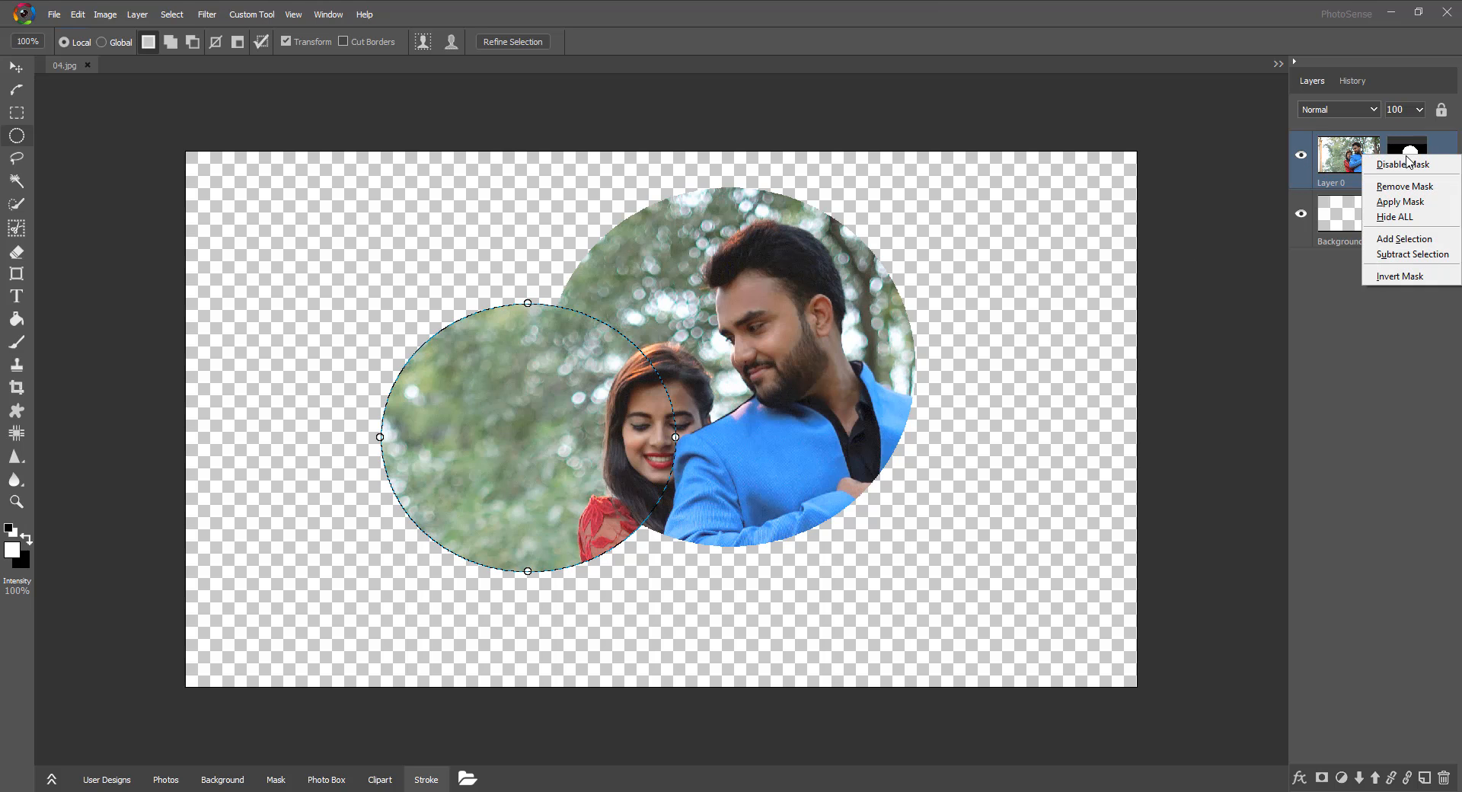
left_click(1415, 255)
key("v")
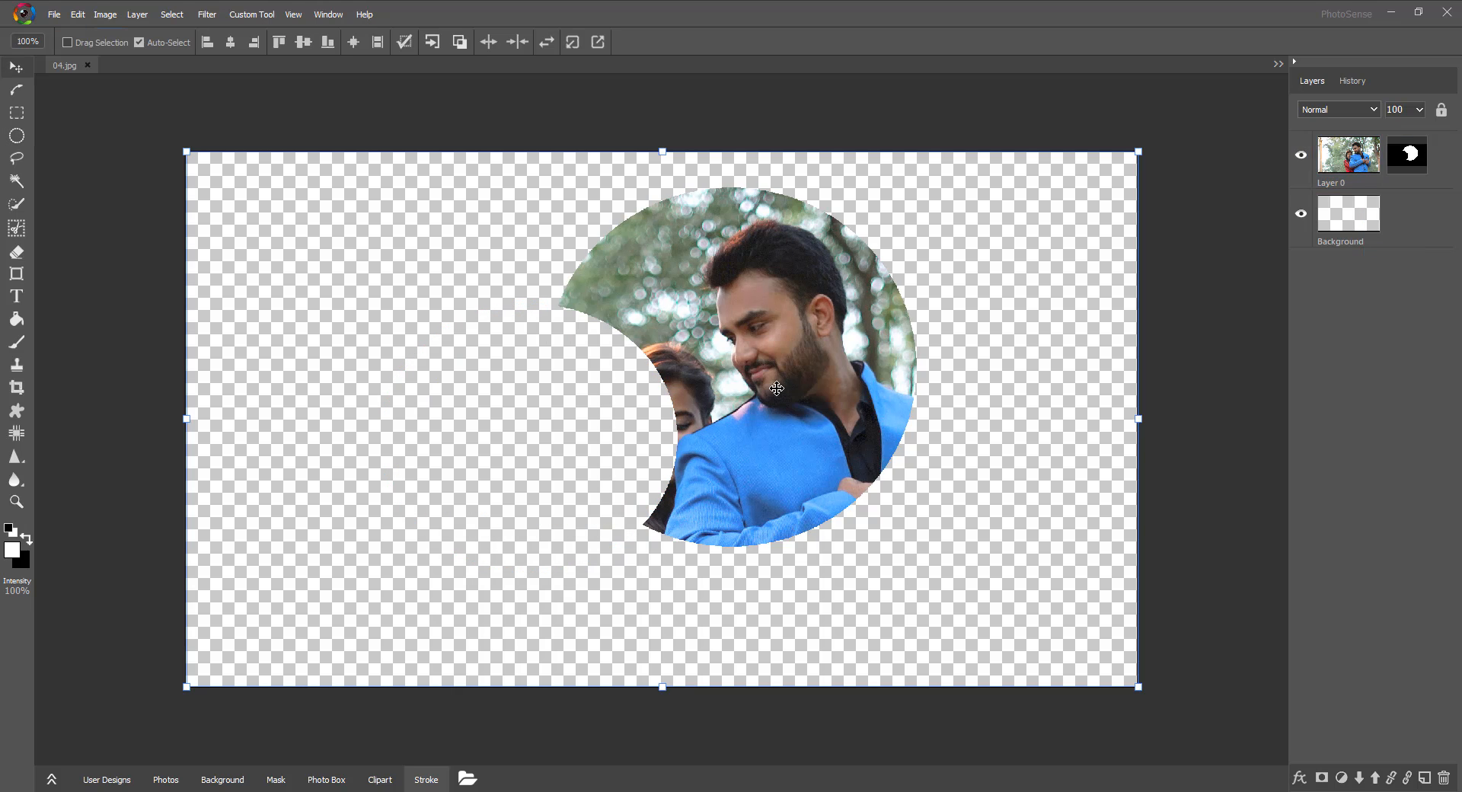
Invert the photo's layer mask and invert it back again.
right_click(1409, 163)
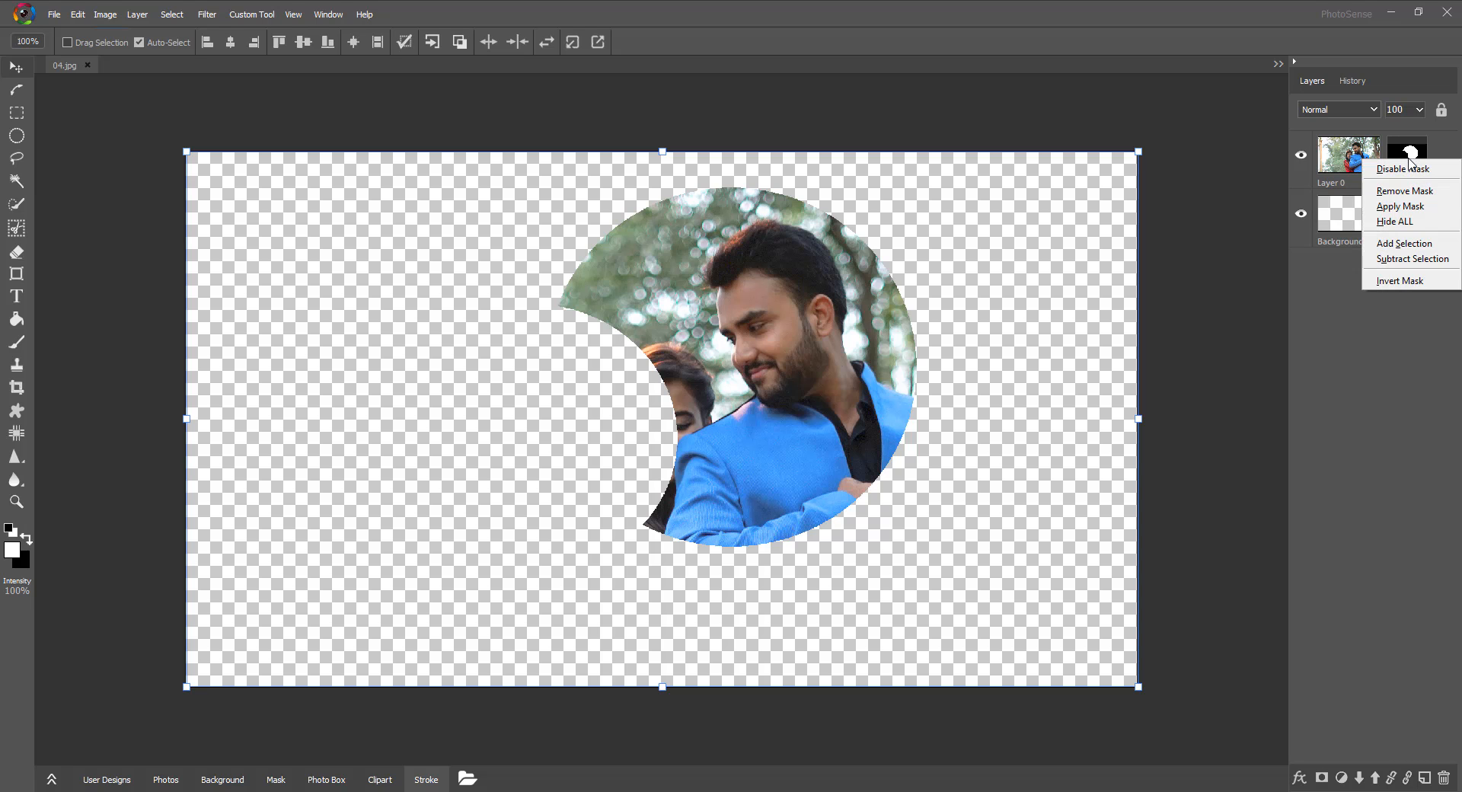
left_click(1398, 281)
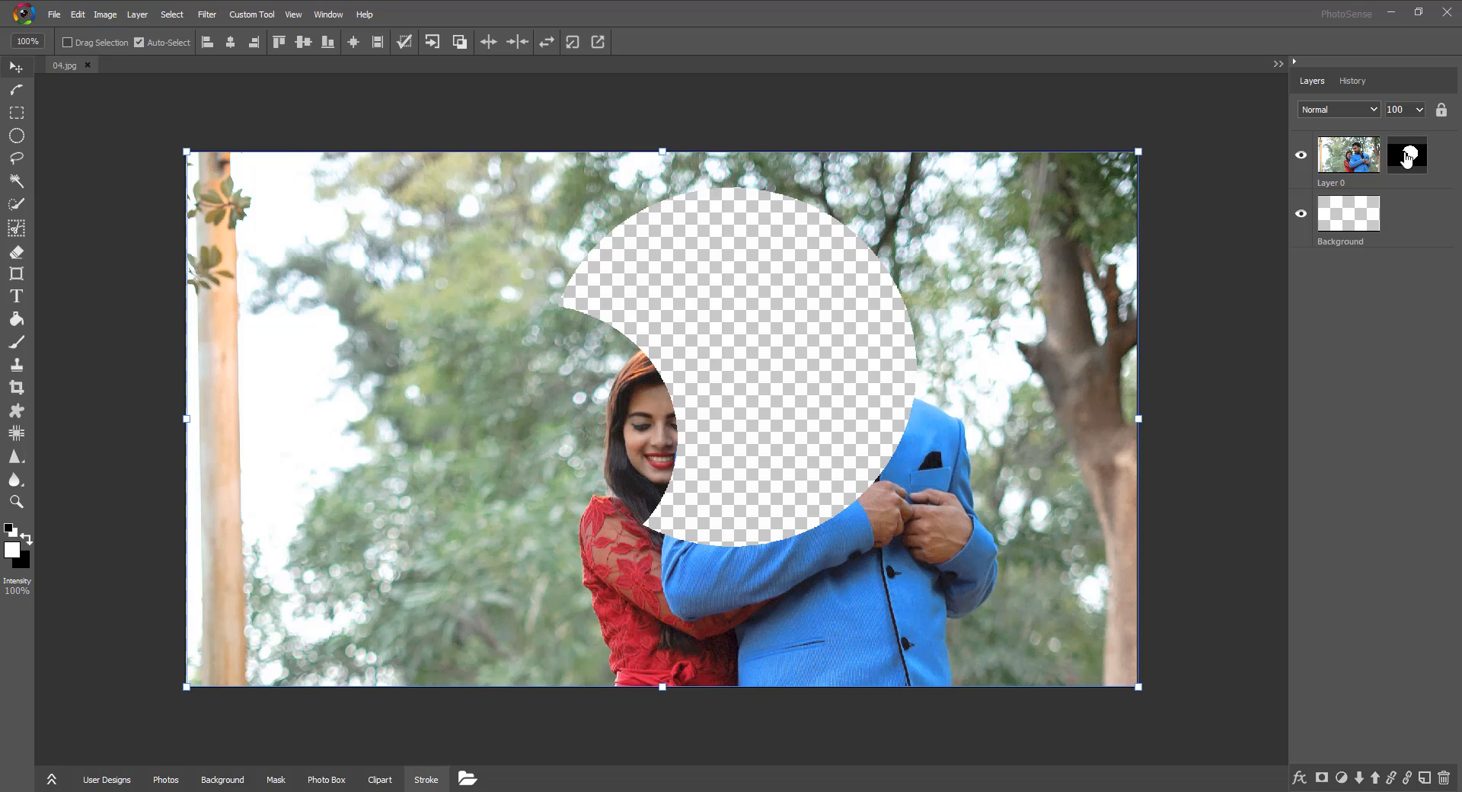
right_click(1407, 156)
left_click(1408, 274)
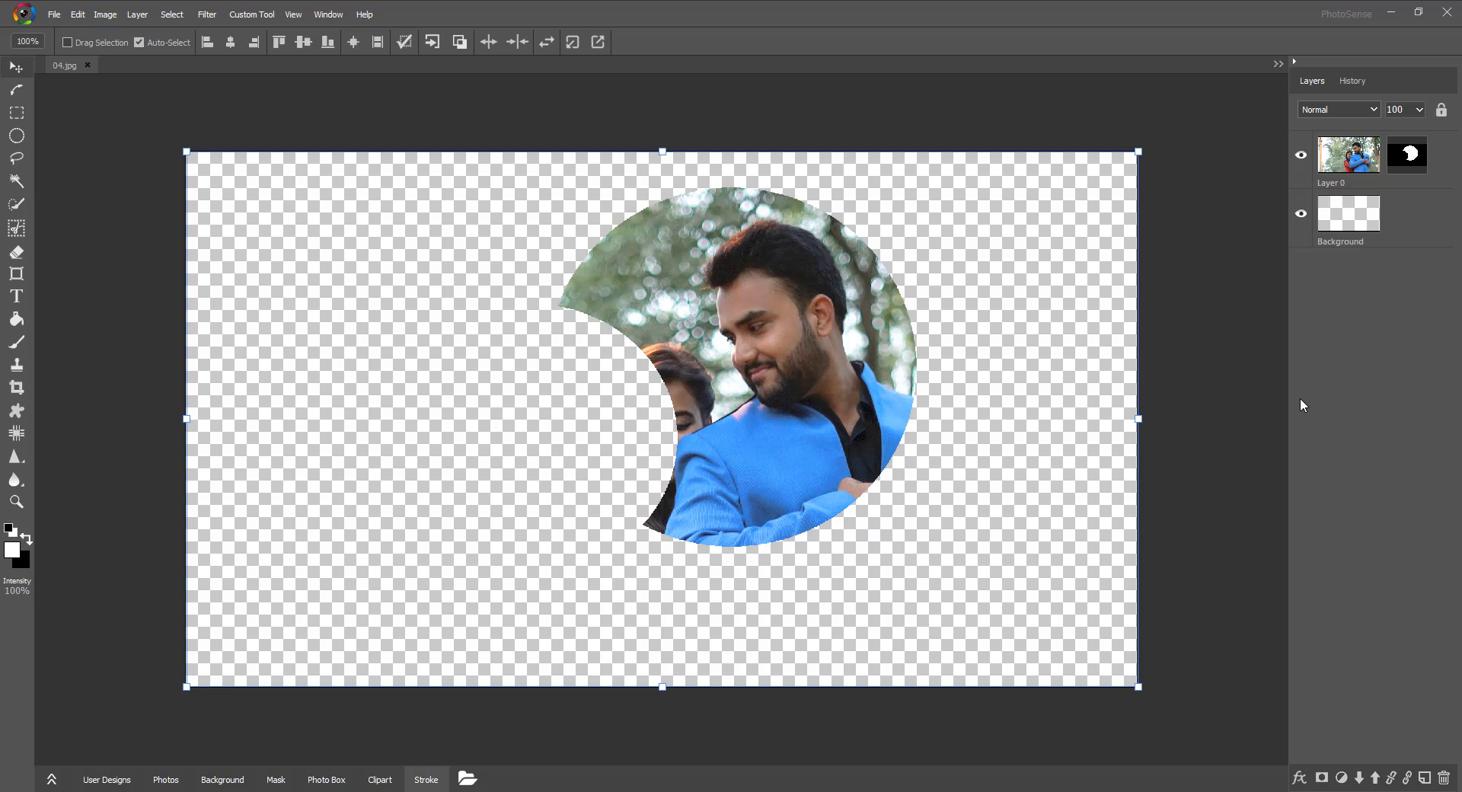
Revert the image to its saved state and add a fill layer above the photo.
left_click(54, 15)
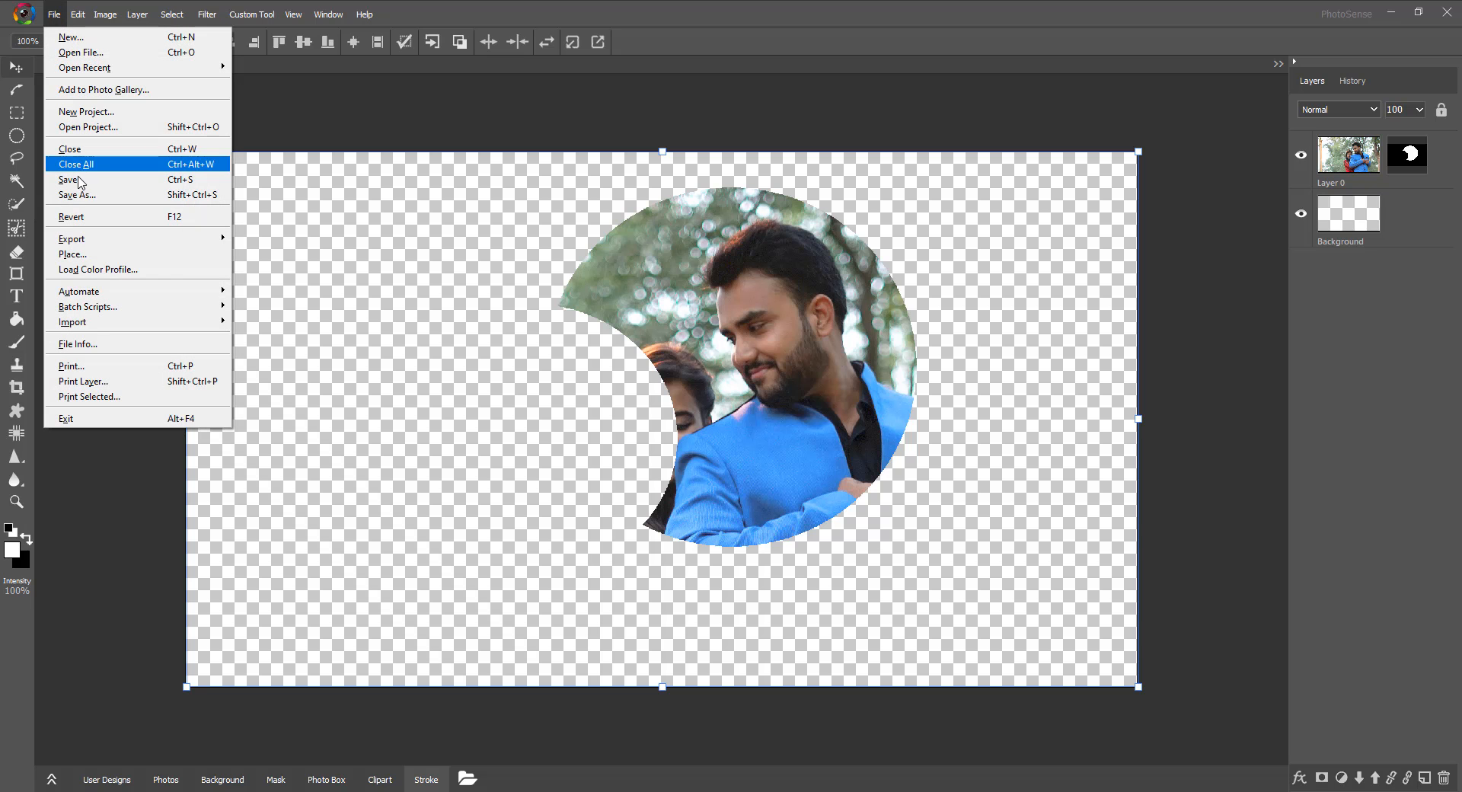
left_click(82, 217)
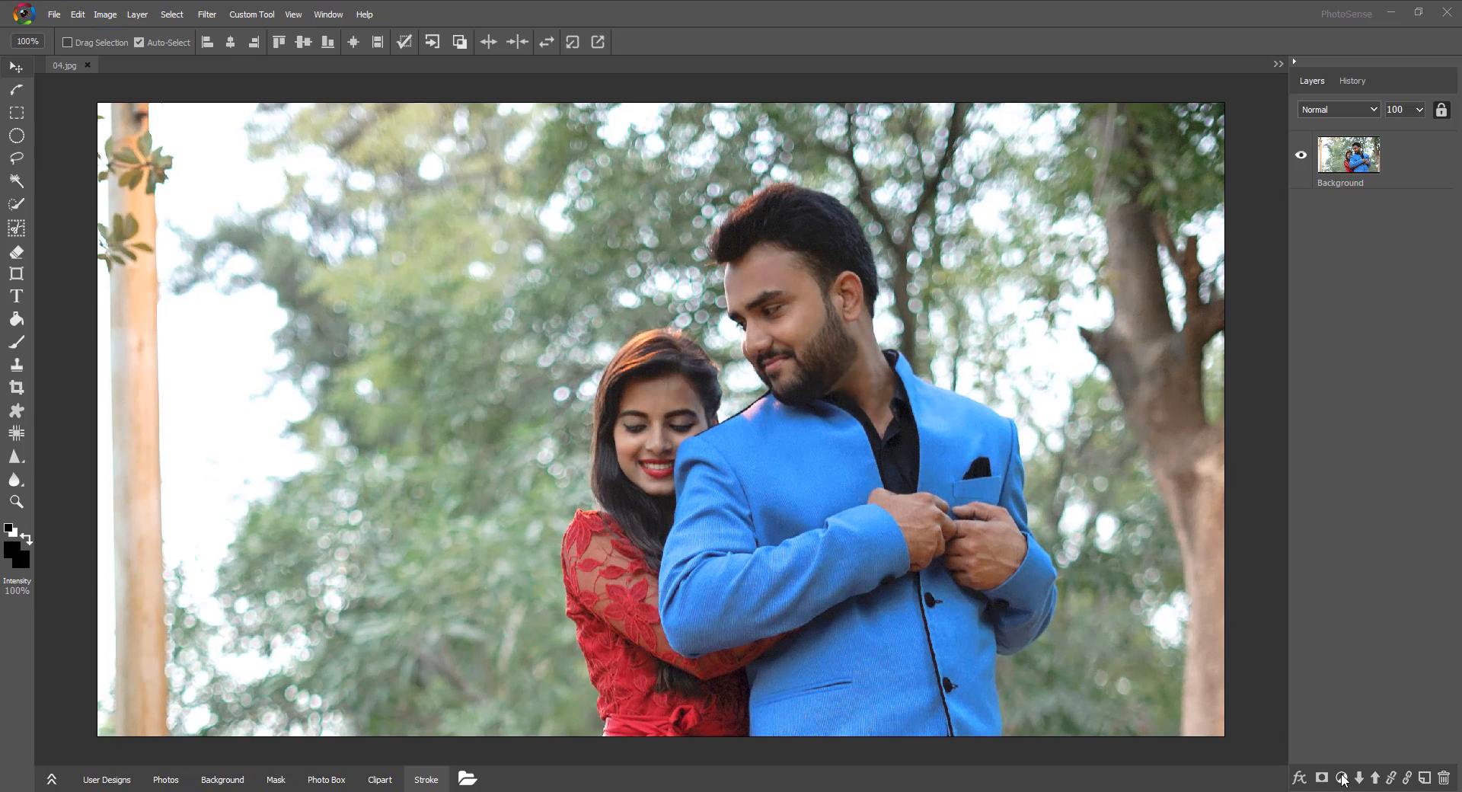
left_click(1342, 778)
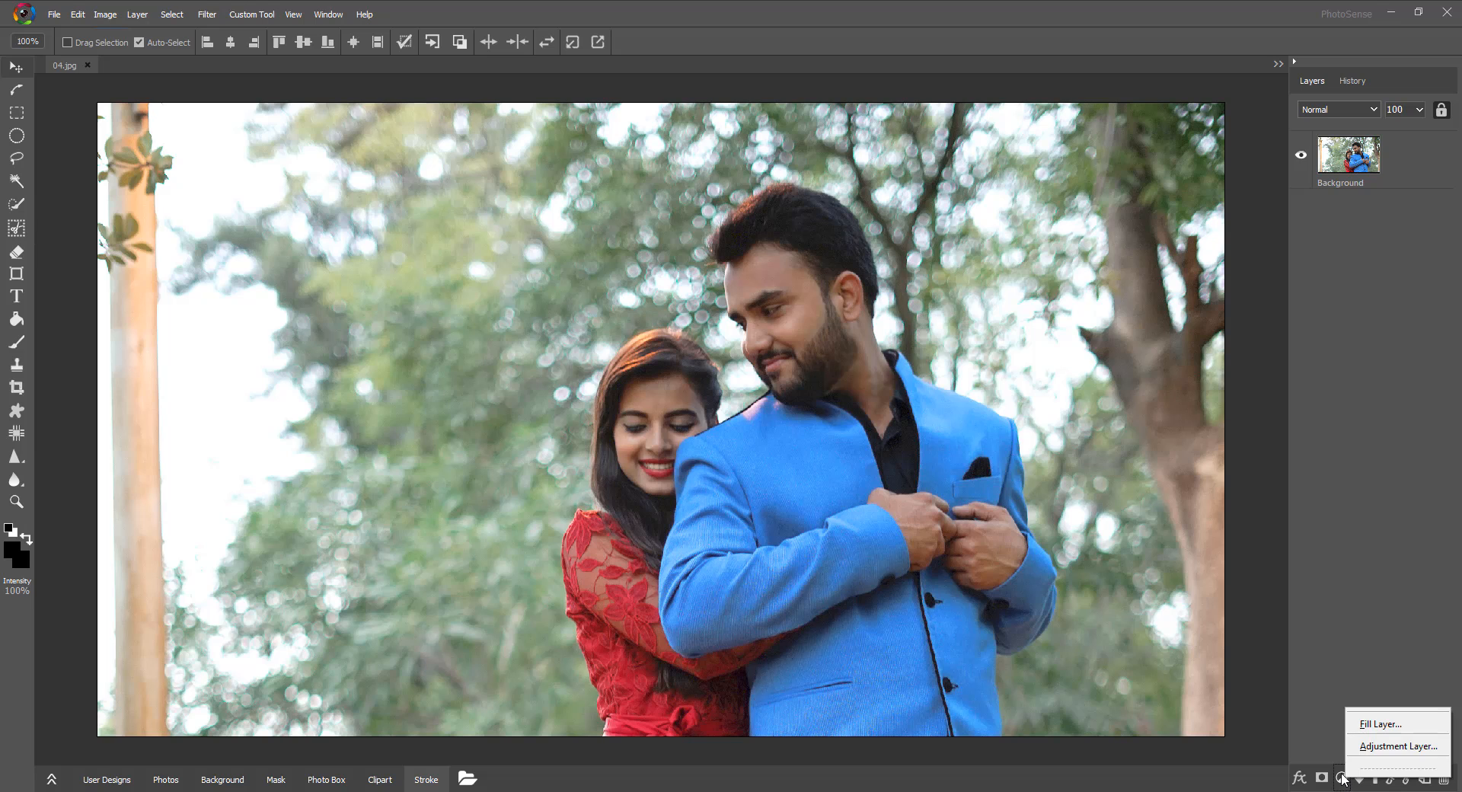
left_click(1377, 722)
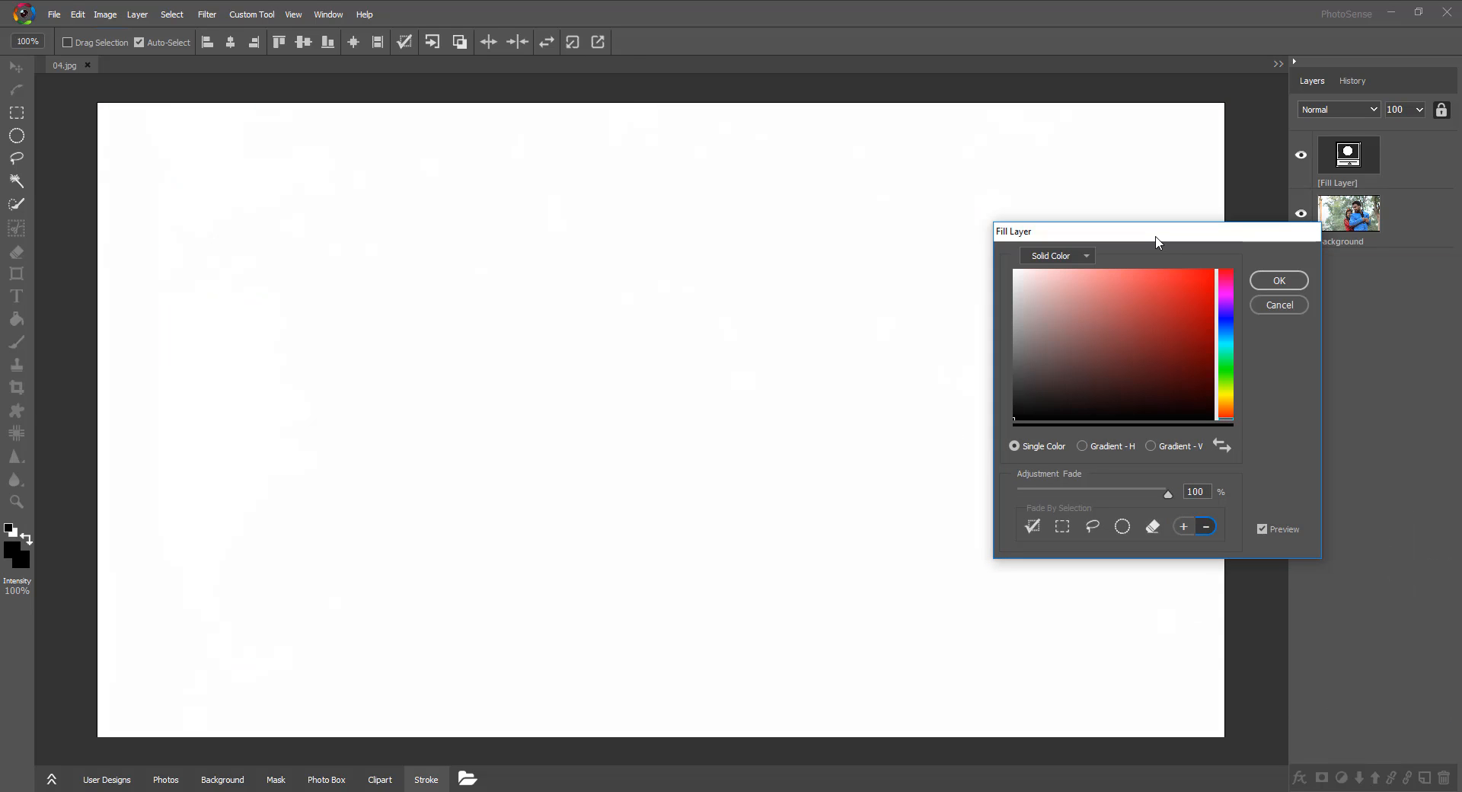
Try the Dark Tnit, Light Tnit and Color Tone fill types, and set the fill layer to Hue Tone.
left_click(1077, 257)
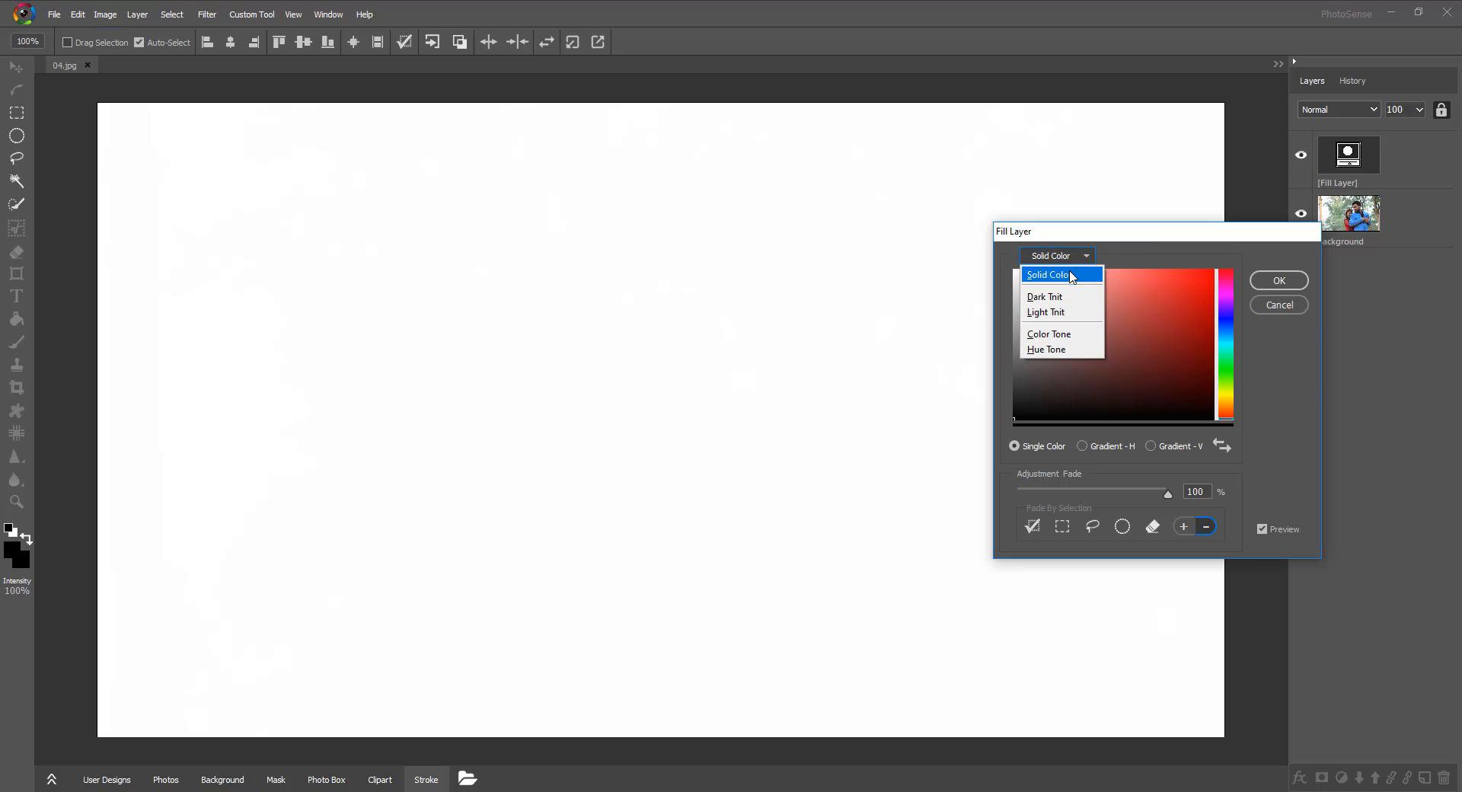
left_click(1065, 298)
left_click(1087, 257)
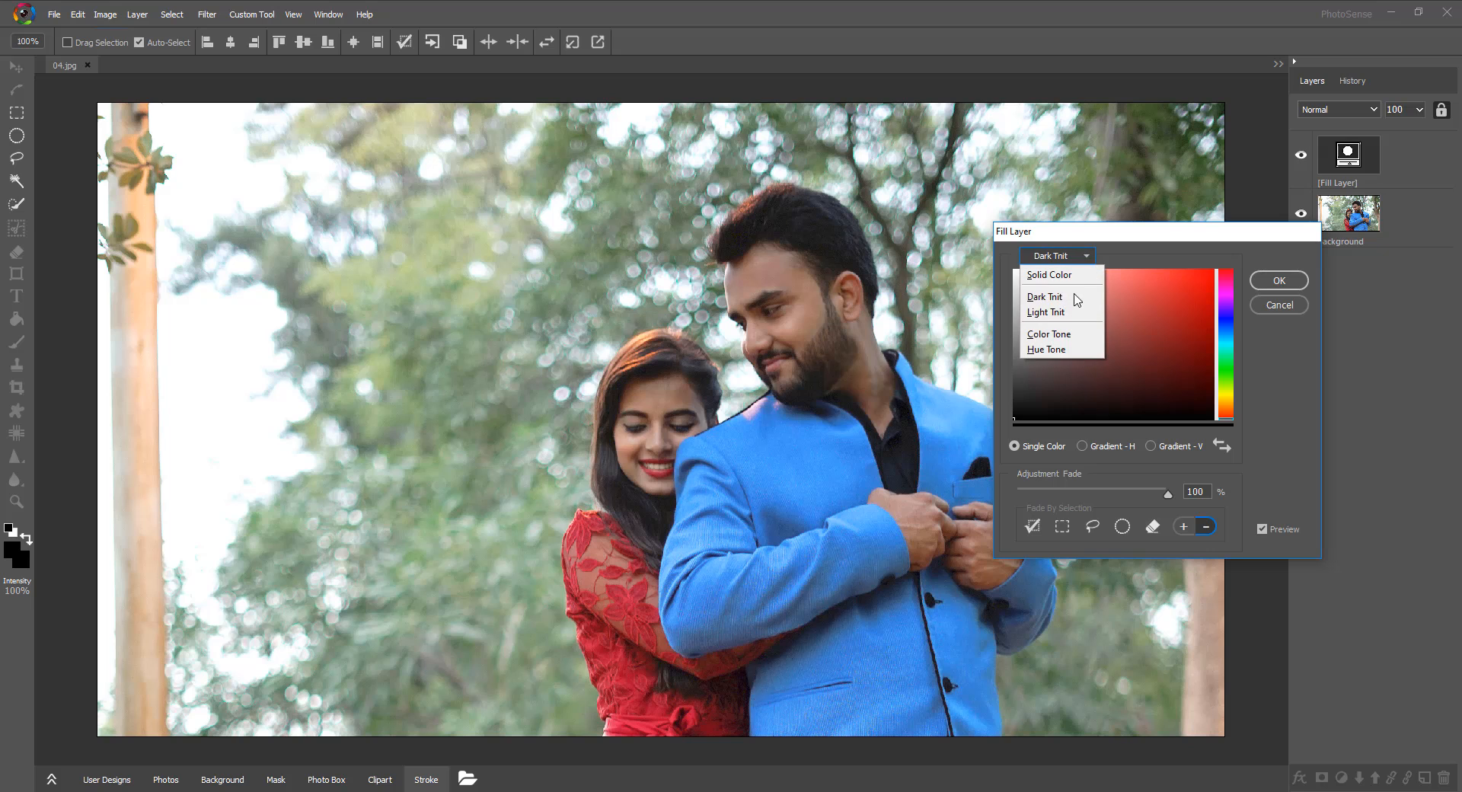
key("Down")
key("Return")
left_click(1087, 257)
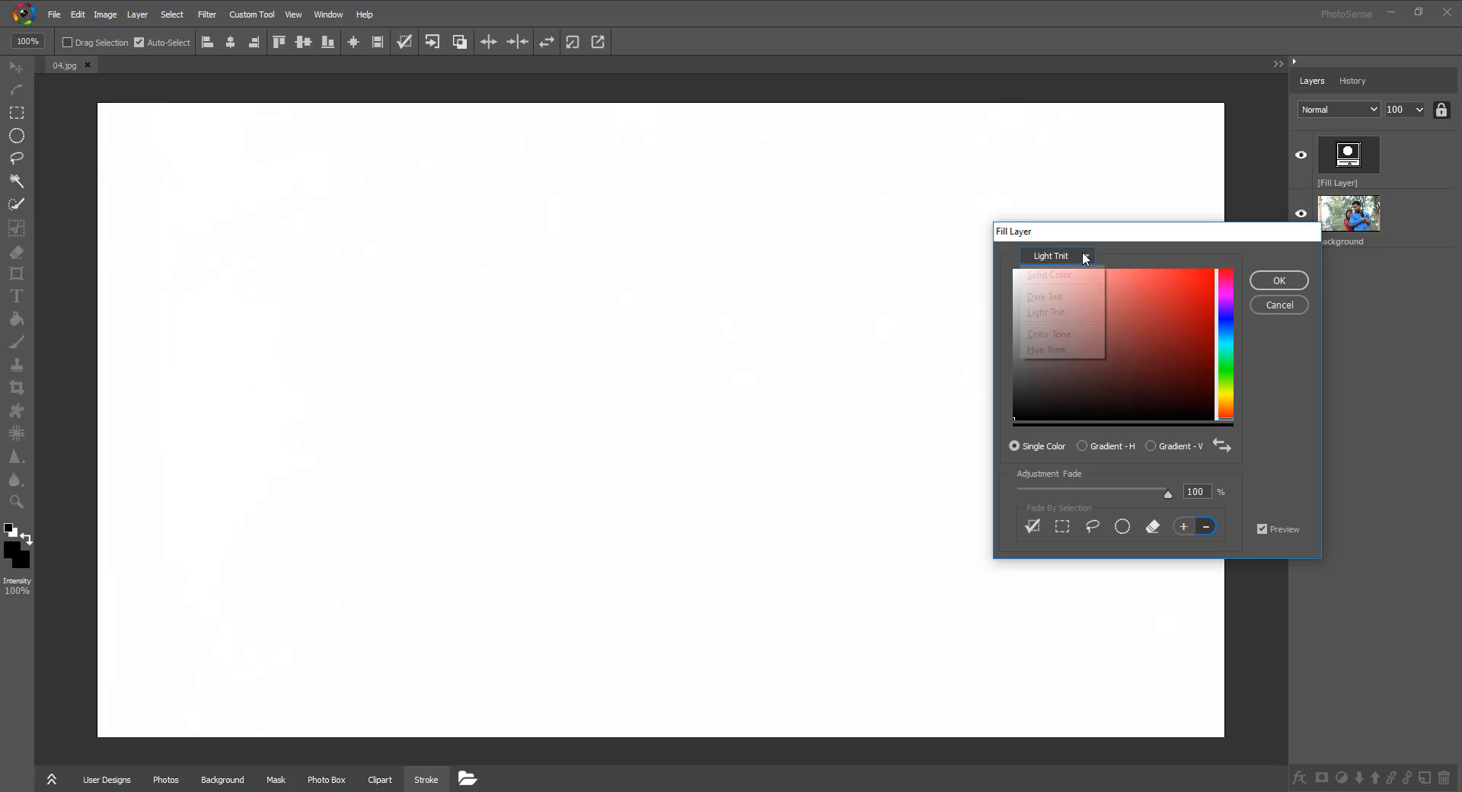
left_click(1062, 336)
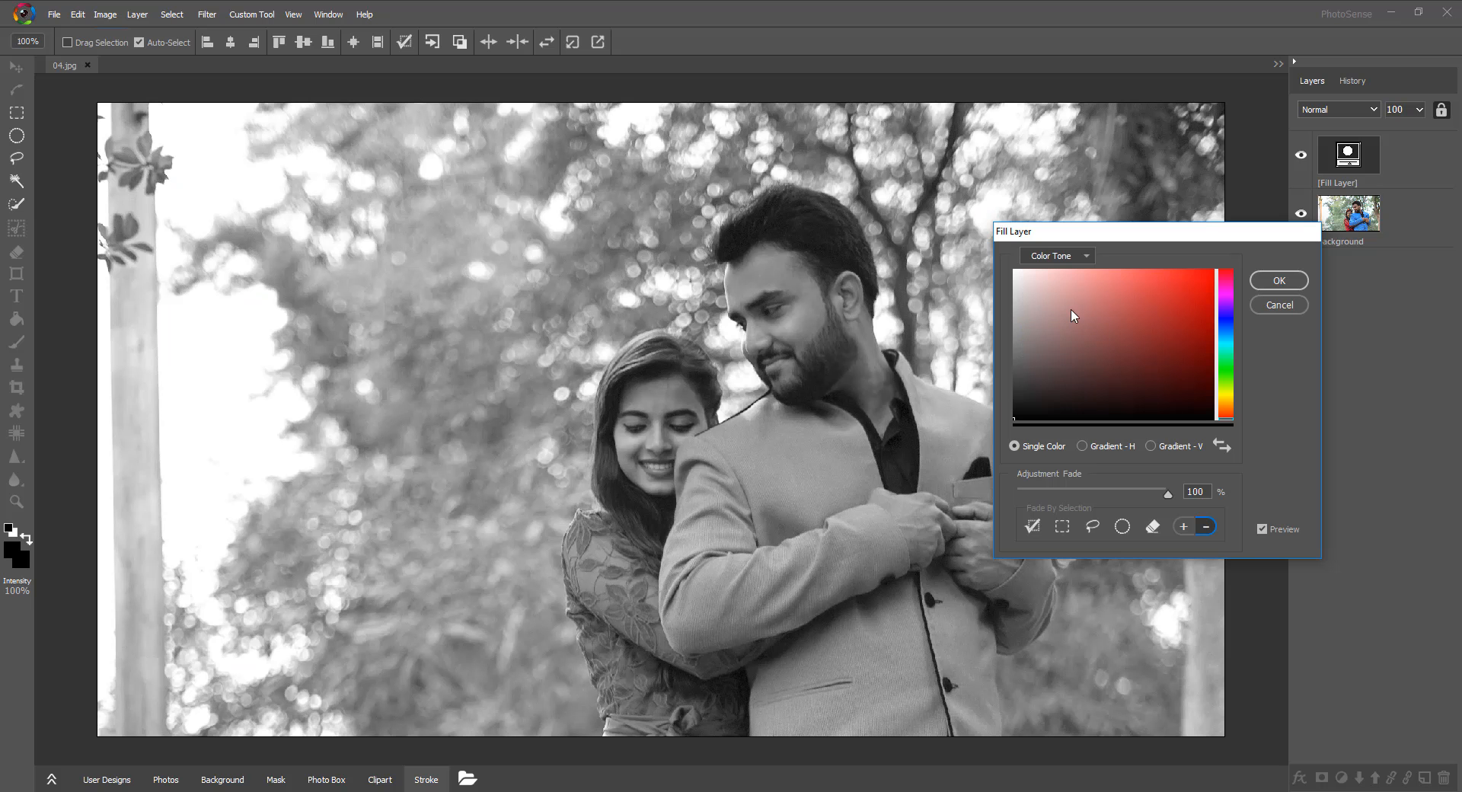
left_click(1085, 257)
left_click(1080, 347)
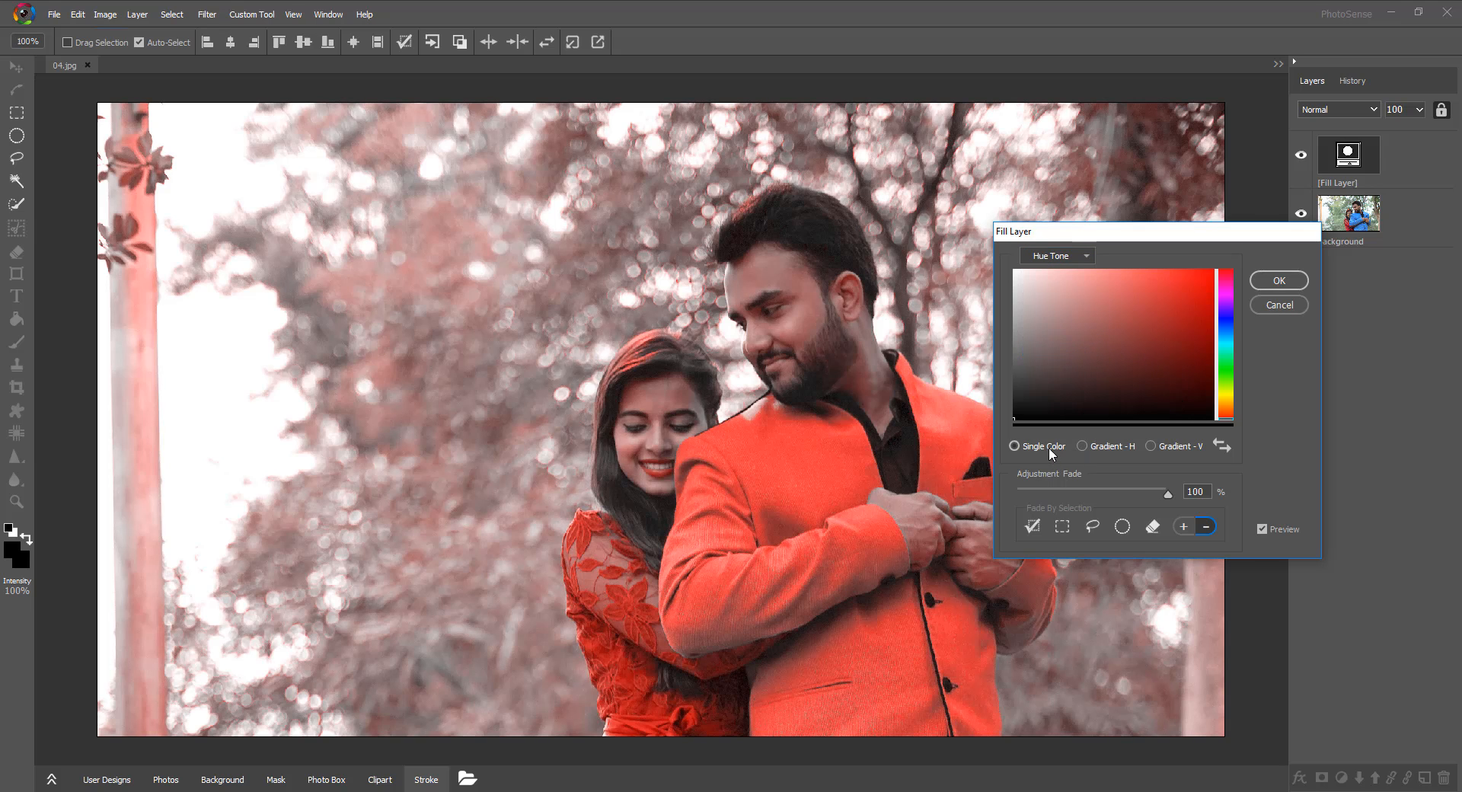
Set the fill to Gradient - H with red as the first colour and green as the second.
left_click(1107, 446)
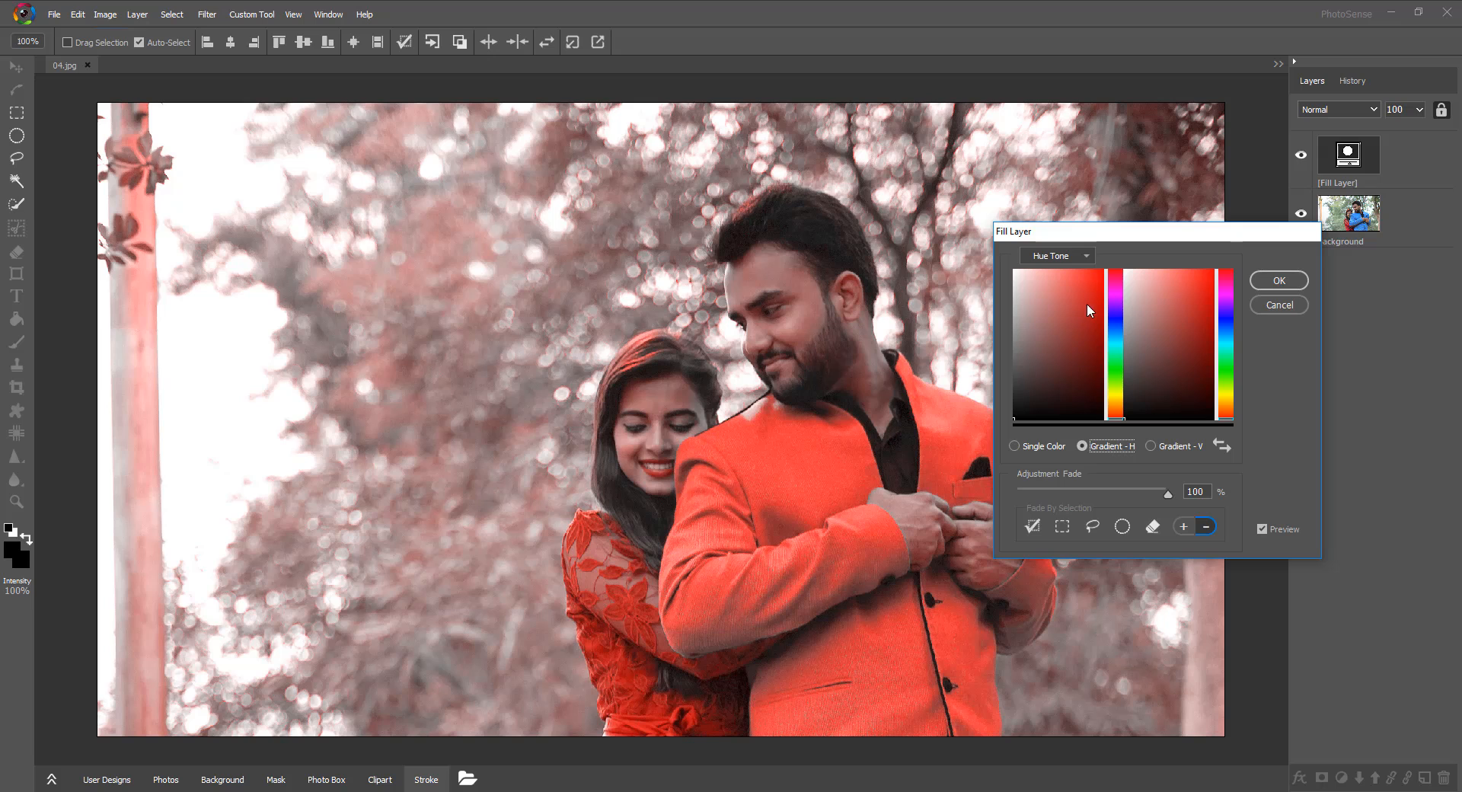
left_click(1097, 279)
left_click(1226, 356)
left_click(1198, 320)
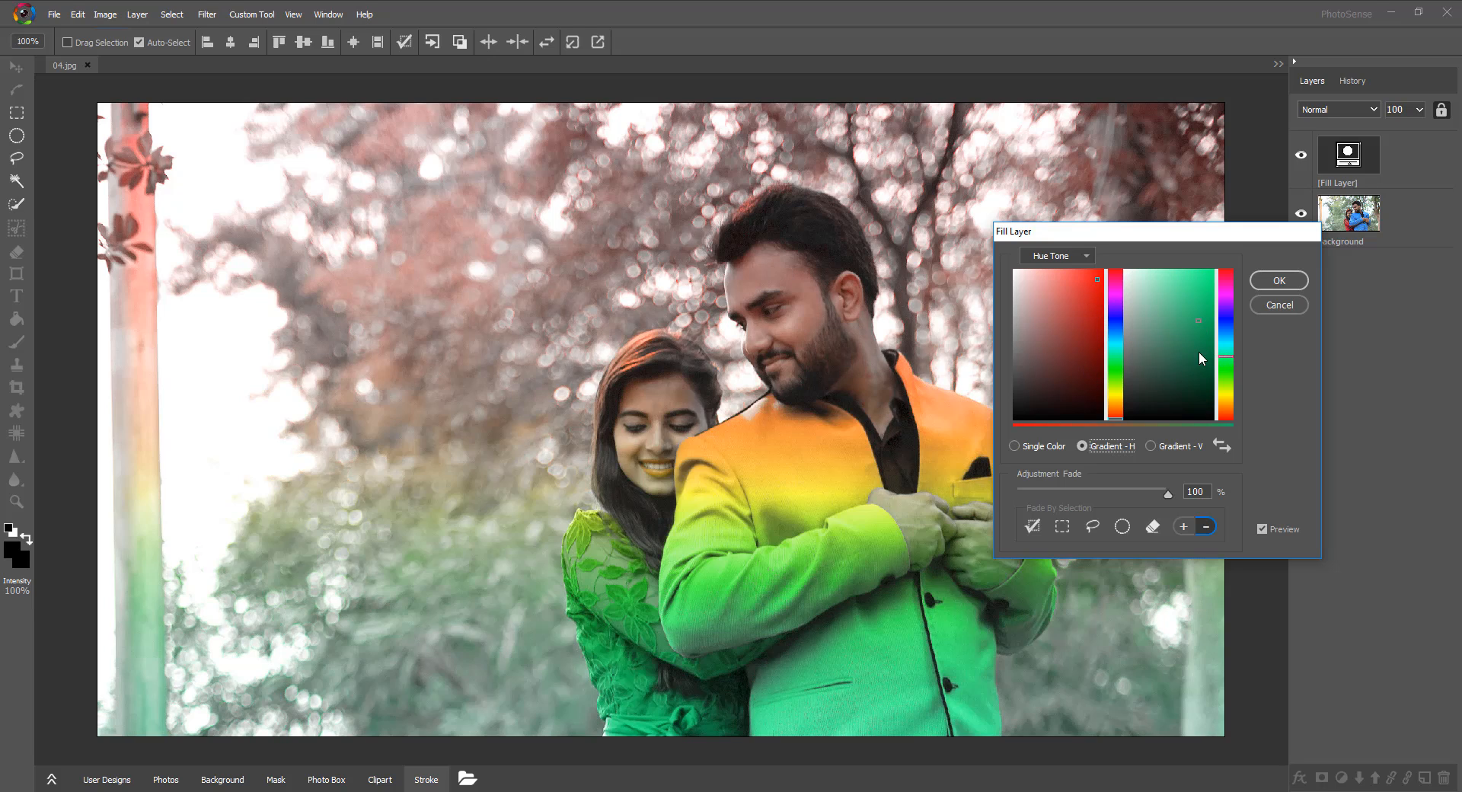
Change the fill to Gradient - V, try swapping its two colours, and set the adjustment fade to 100%.
left_click(1164, 446)
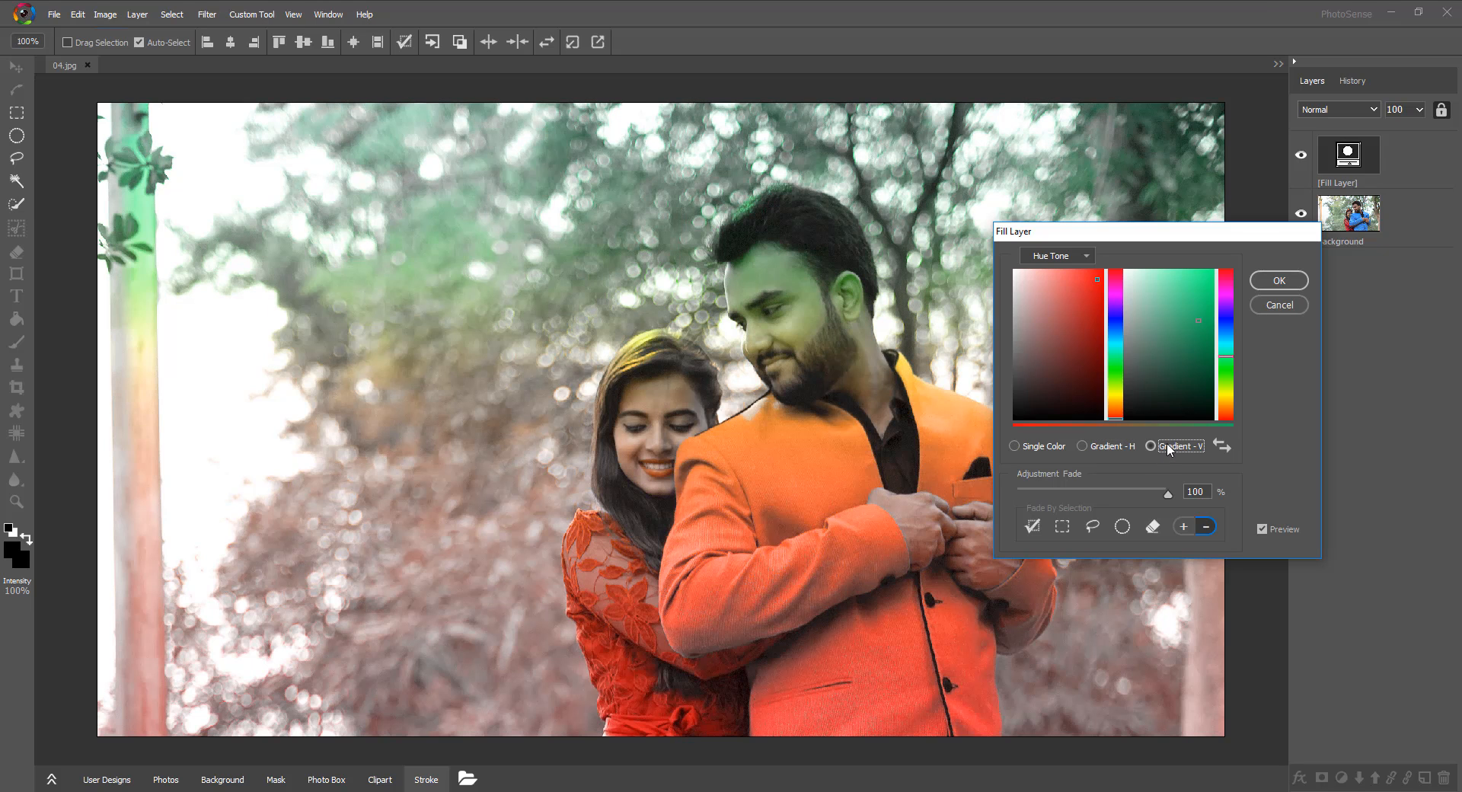
left_click(1222, 446)
left_click(1223, 446)
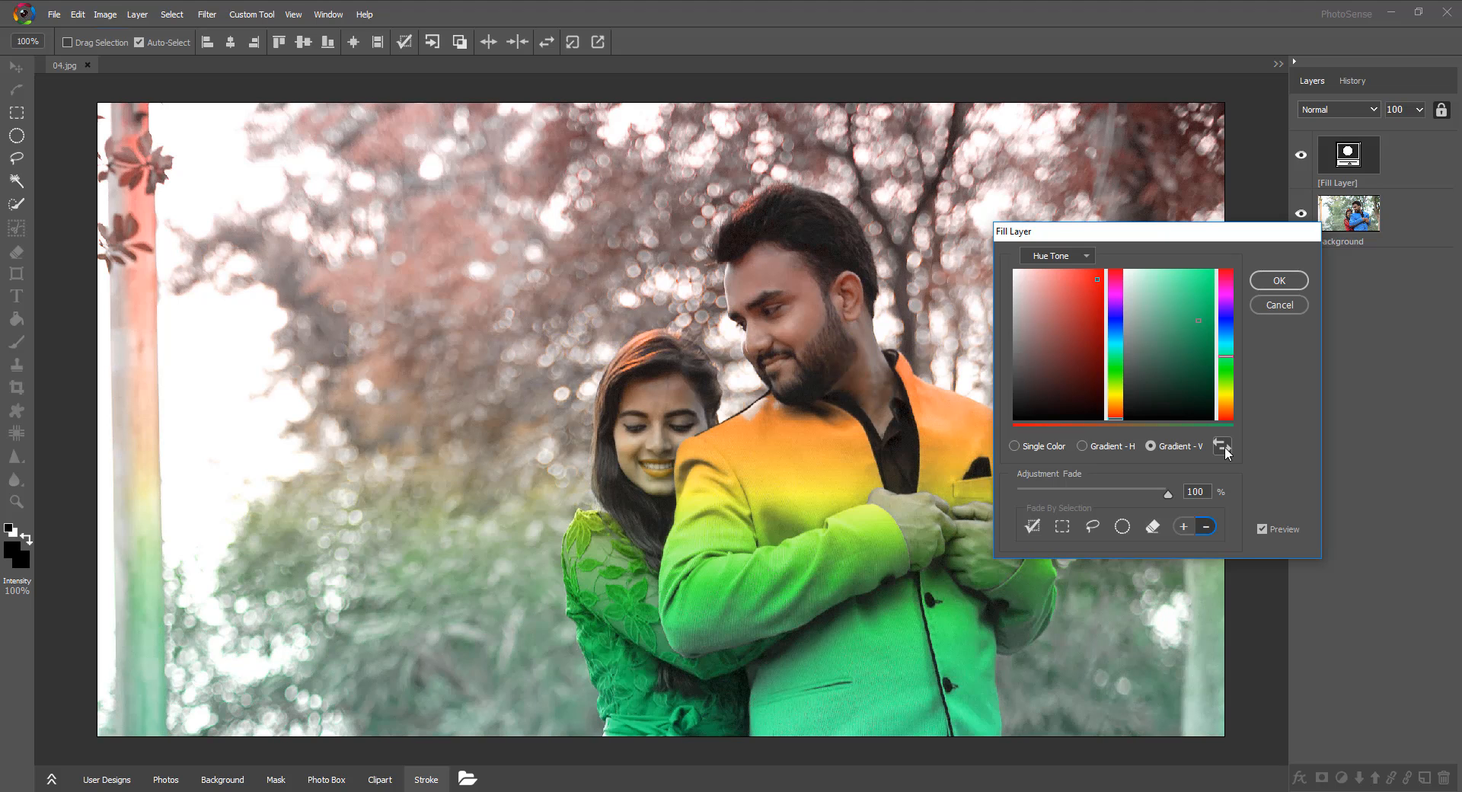
left_click(1223, 447)
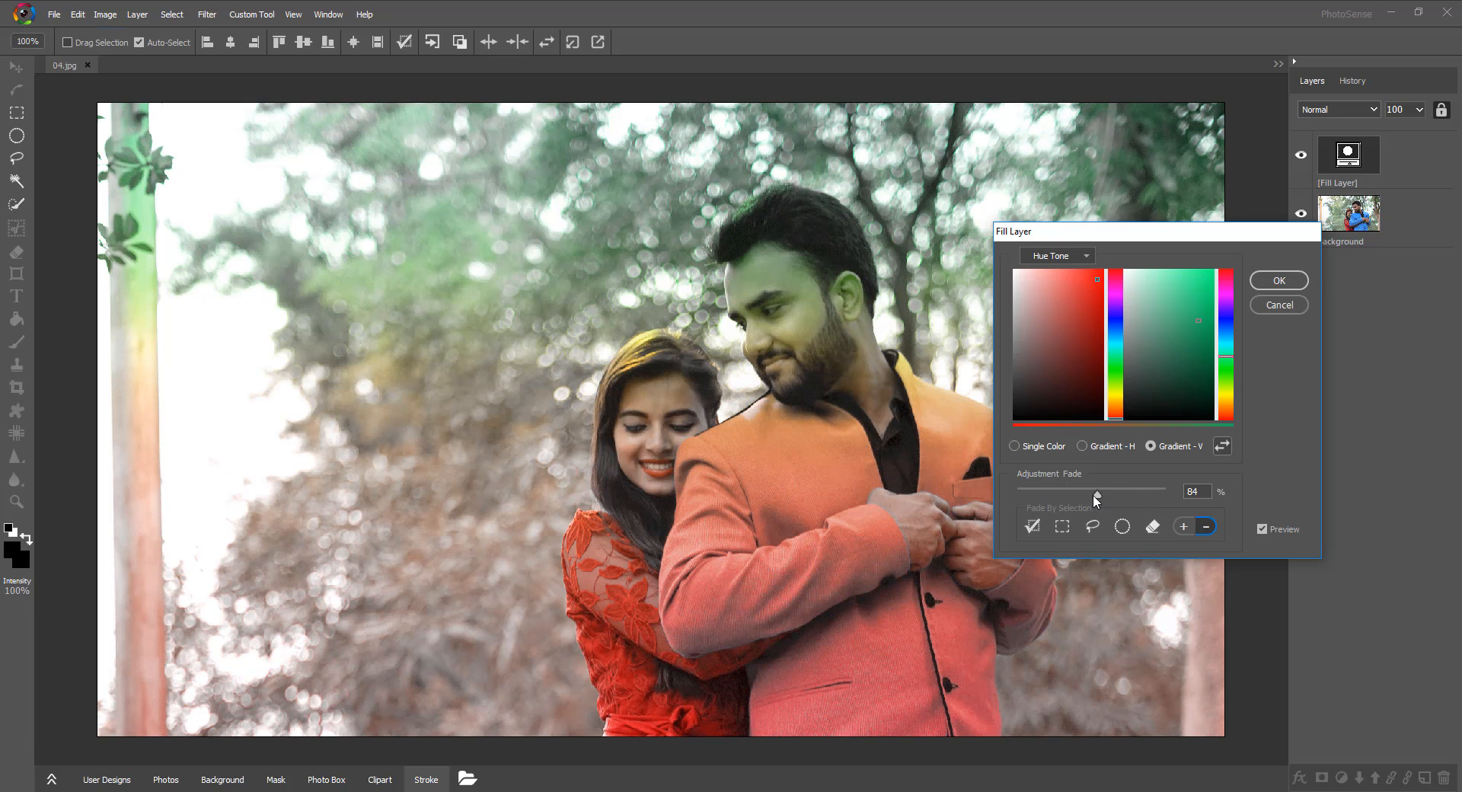
left_click_drag(1095, 497, 1171, 501)
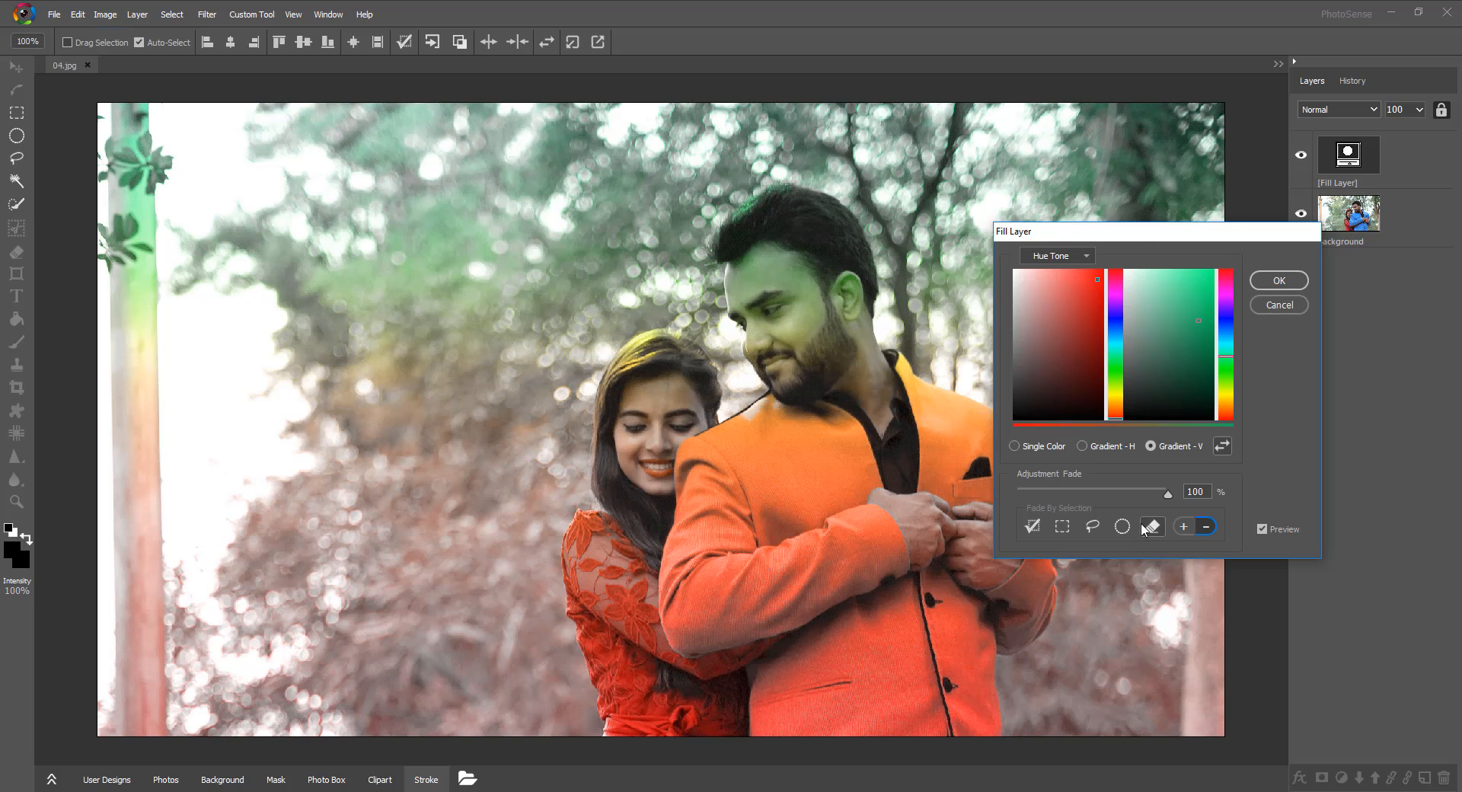
Draw a full-height rectangular fade selection around the couple, invert it, and subtract the fill from the area outside.
left_click_drag(1151, 235, 1247, 169)
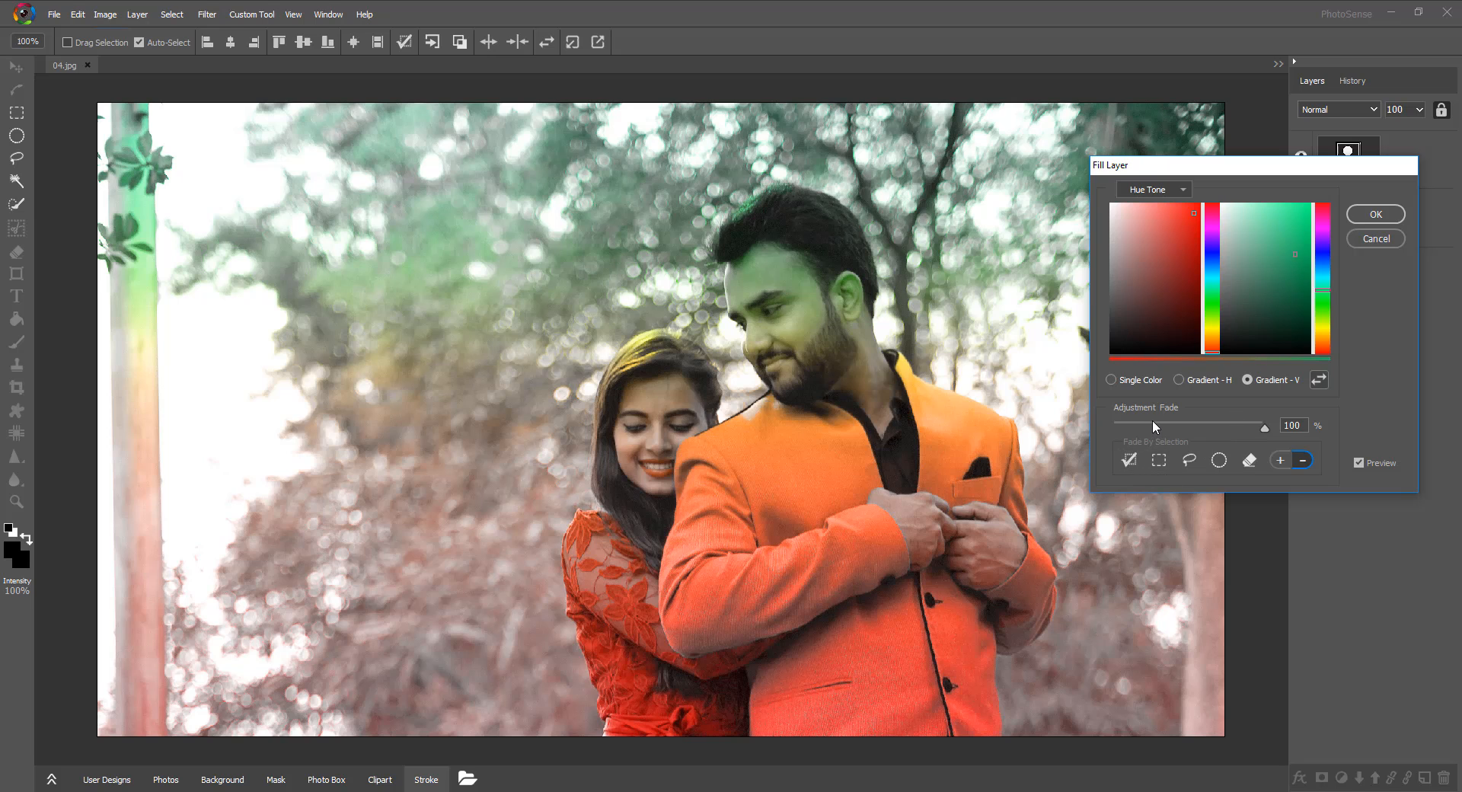
left_click(1157, 460)
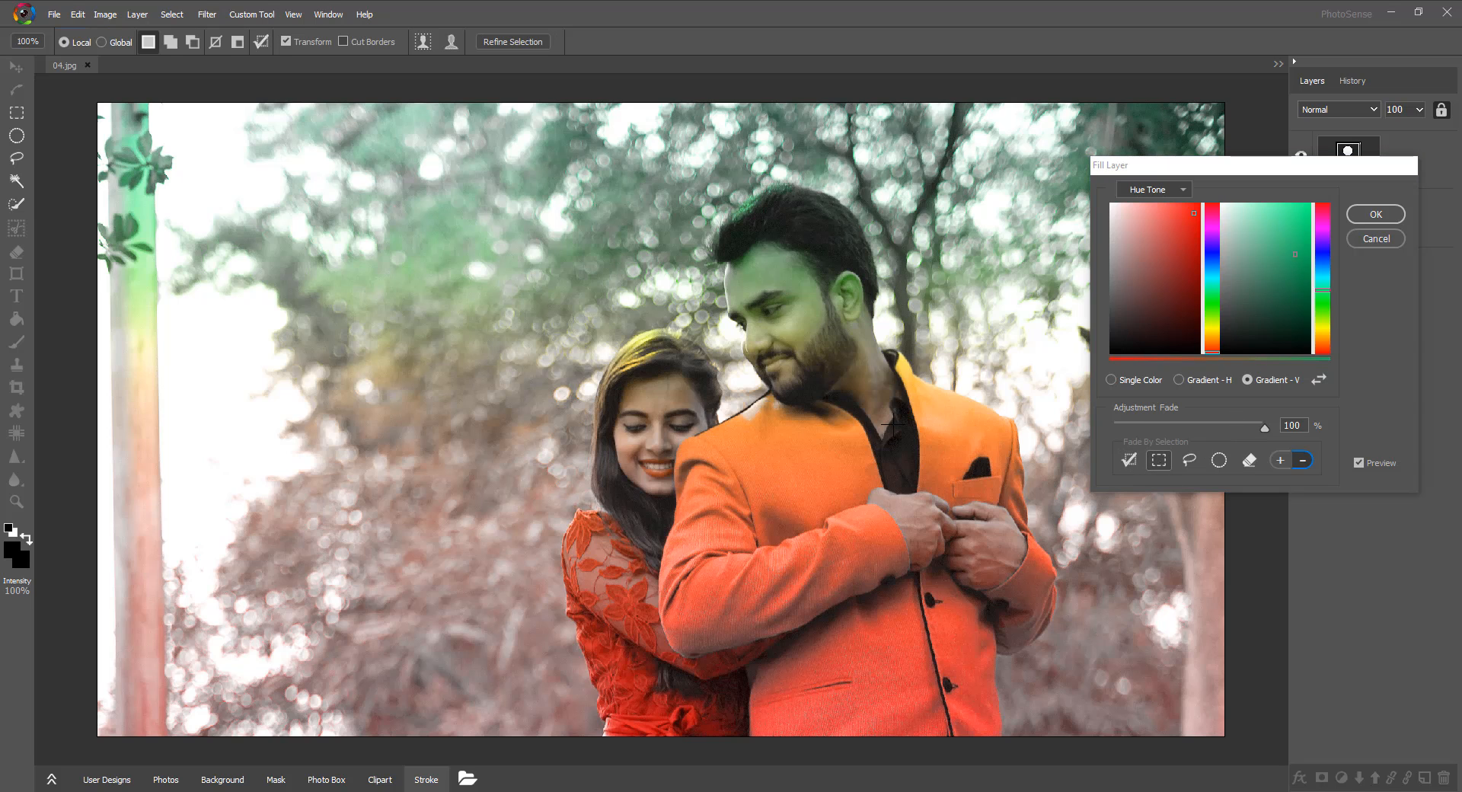
left_click_drag(505, 111, 1083, 735)
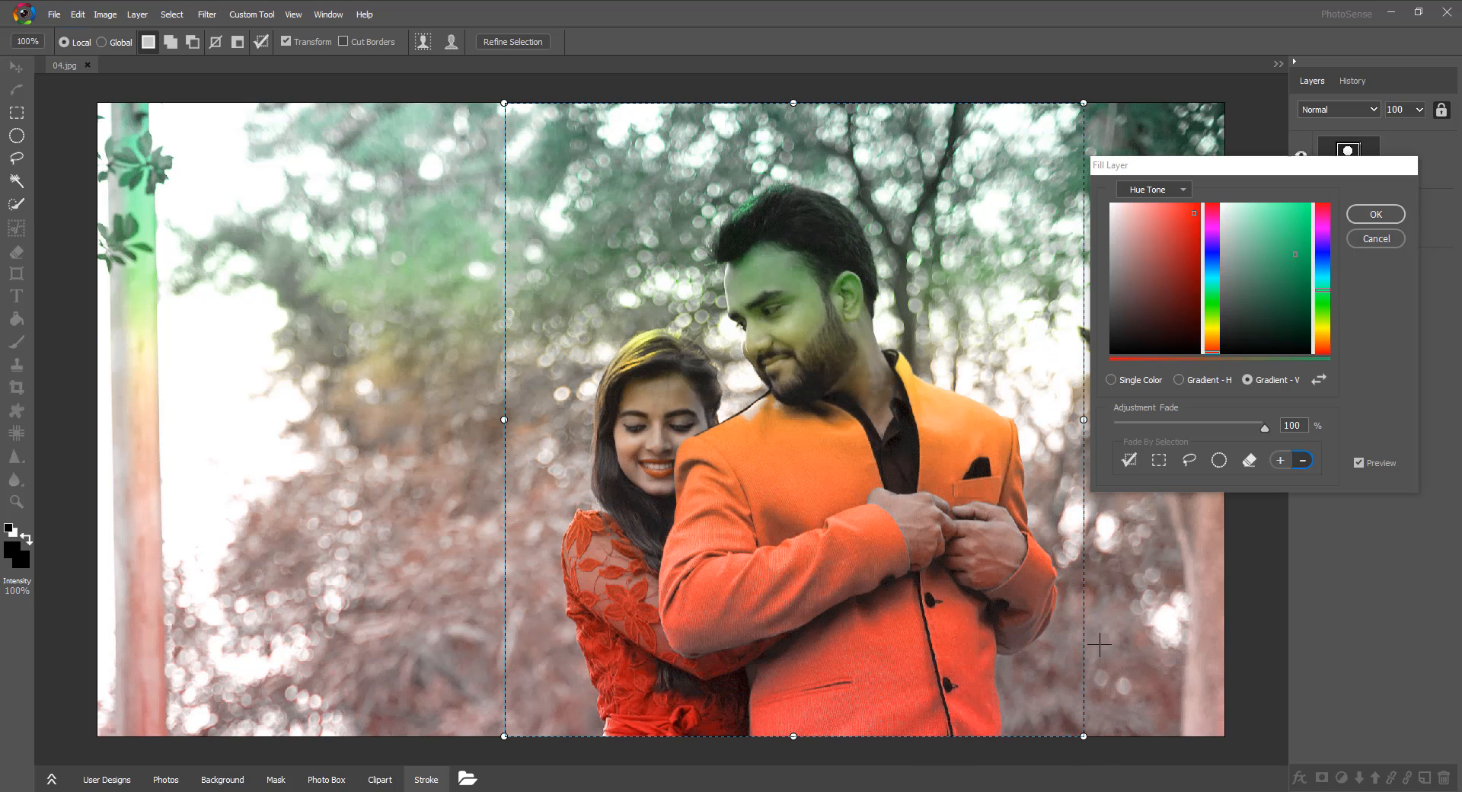
left_click_drag(1198, 165, 1234, 127)
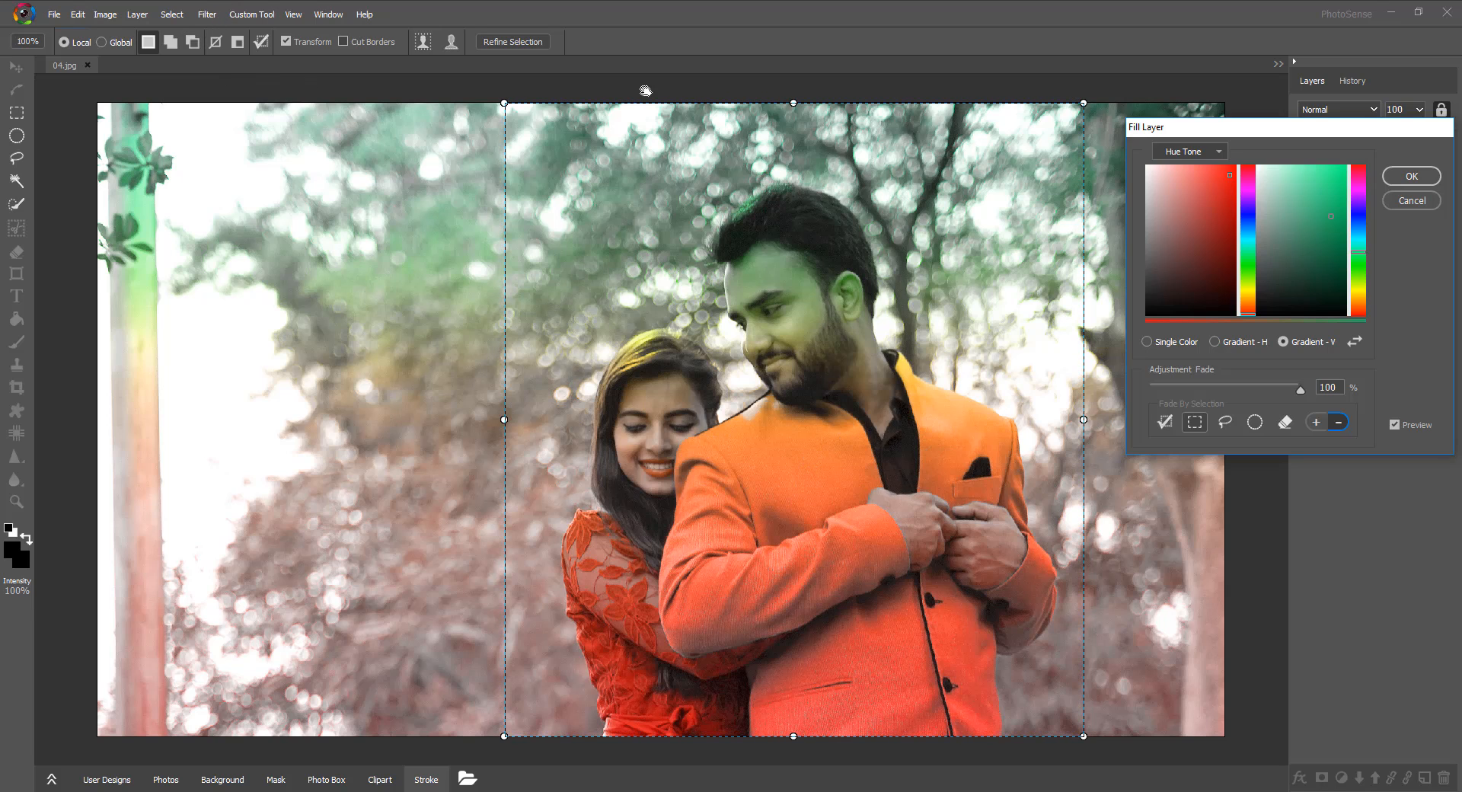
left_click(174, 16)
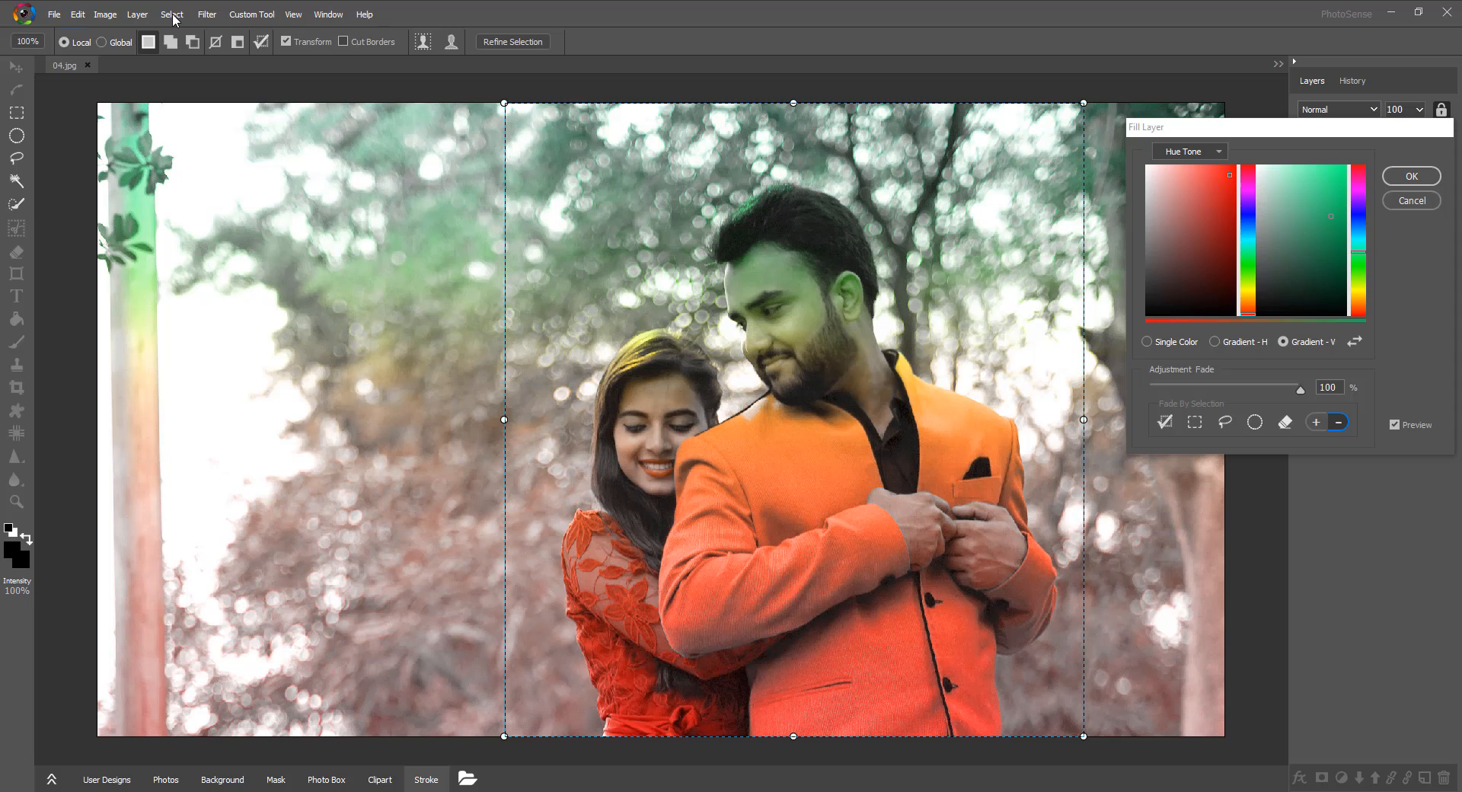
left_click(243, 43)
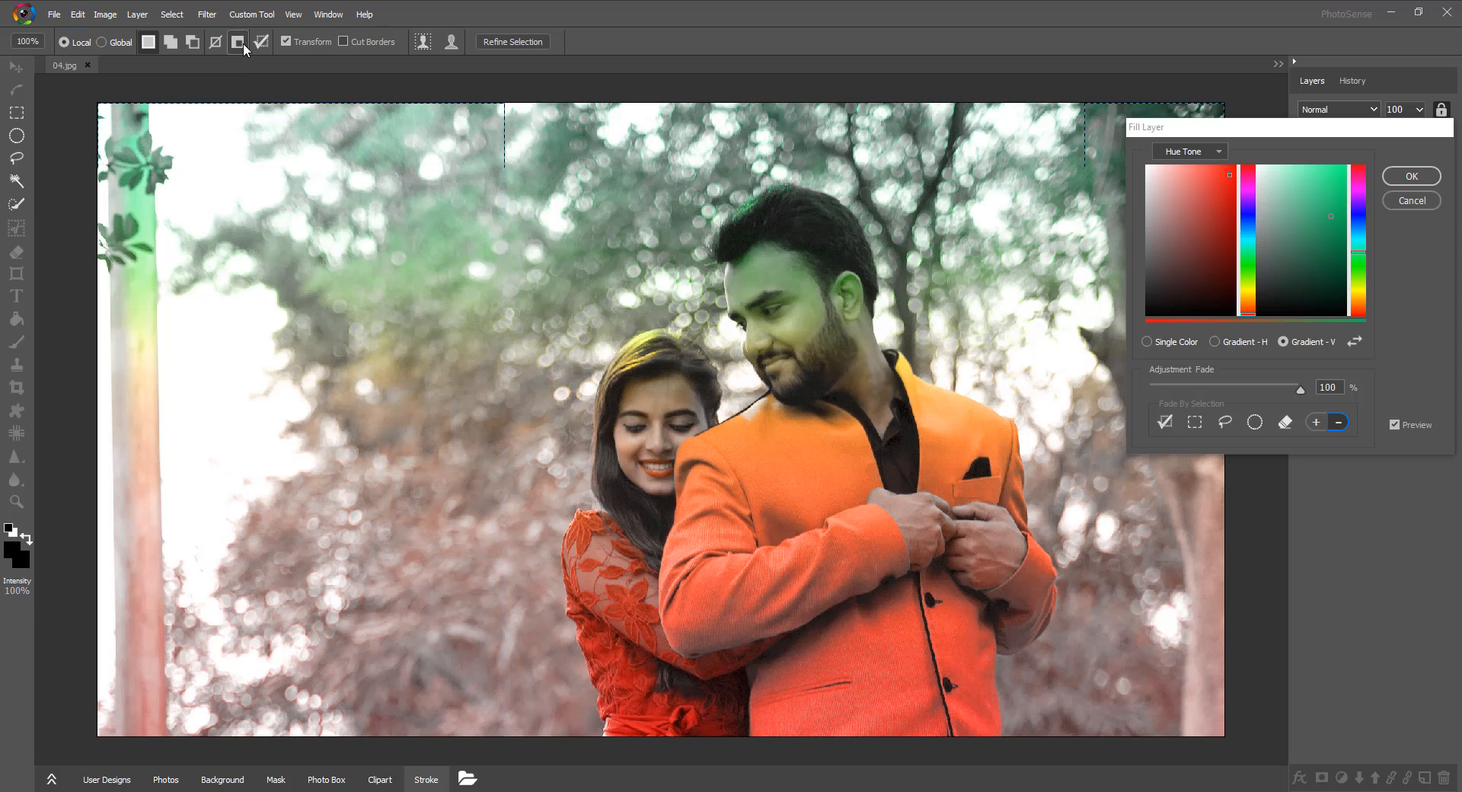
left_click(1336, 424)
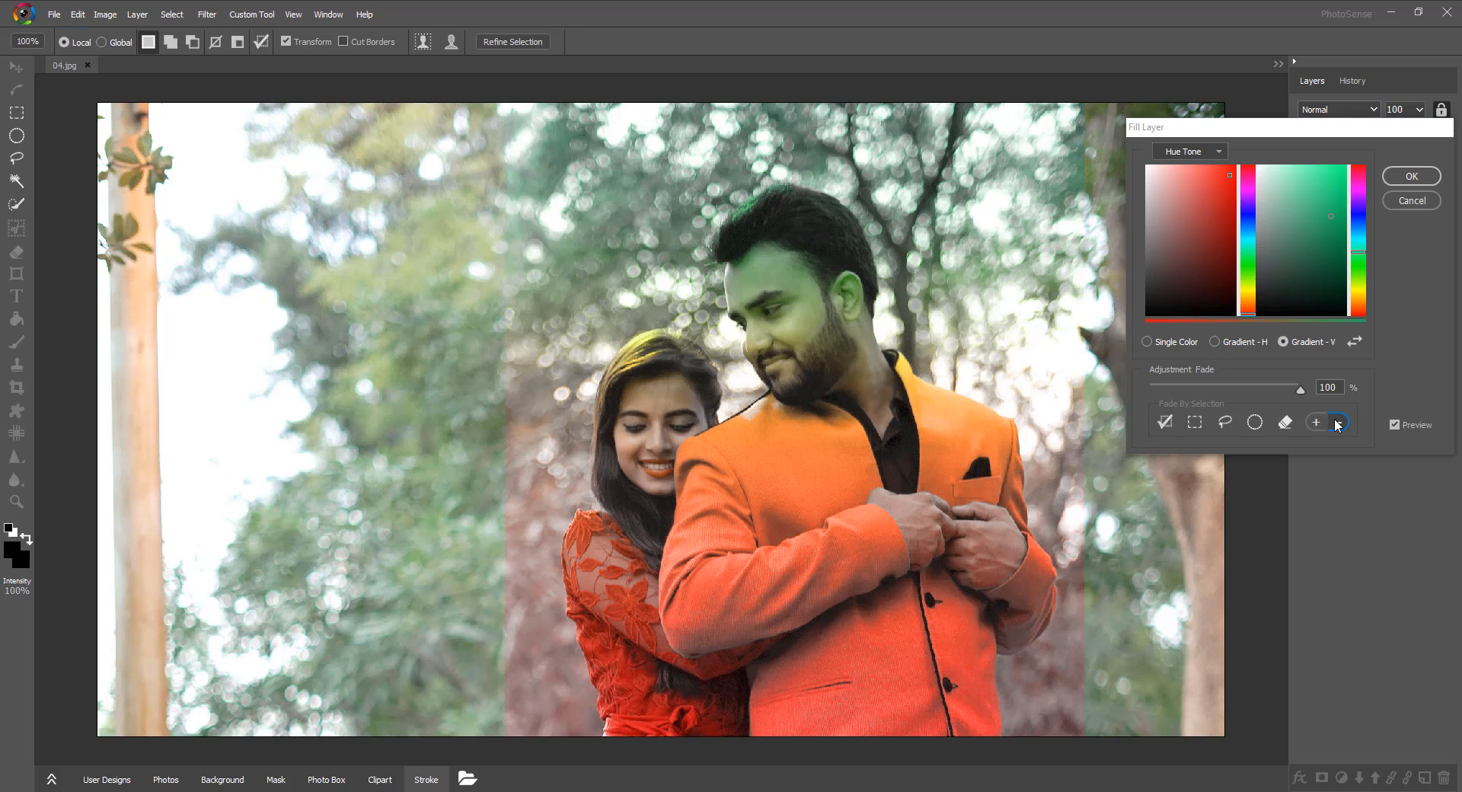
Apply the Hue Tone fill layer with its selection mask, and undo adding it.
left_click_drag(1243, 131, 1297, 210)
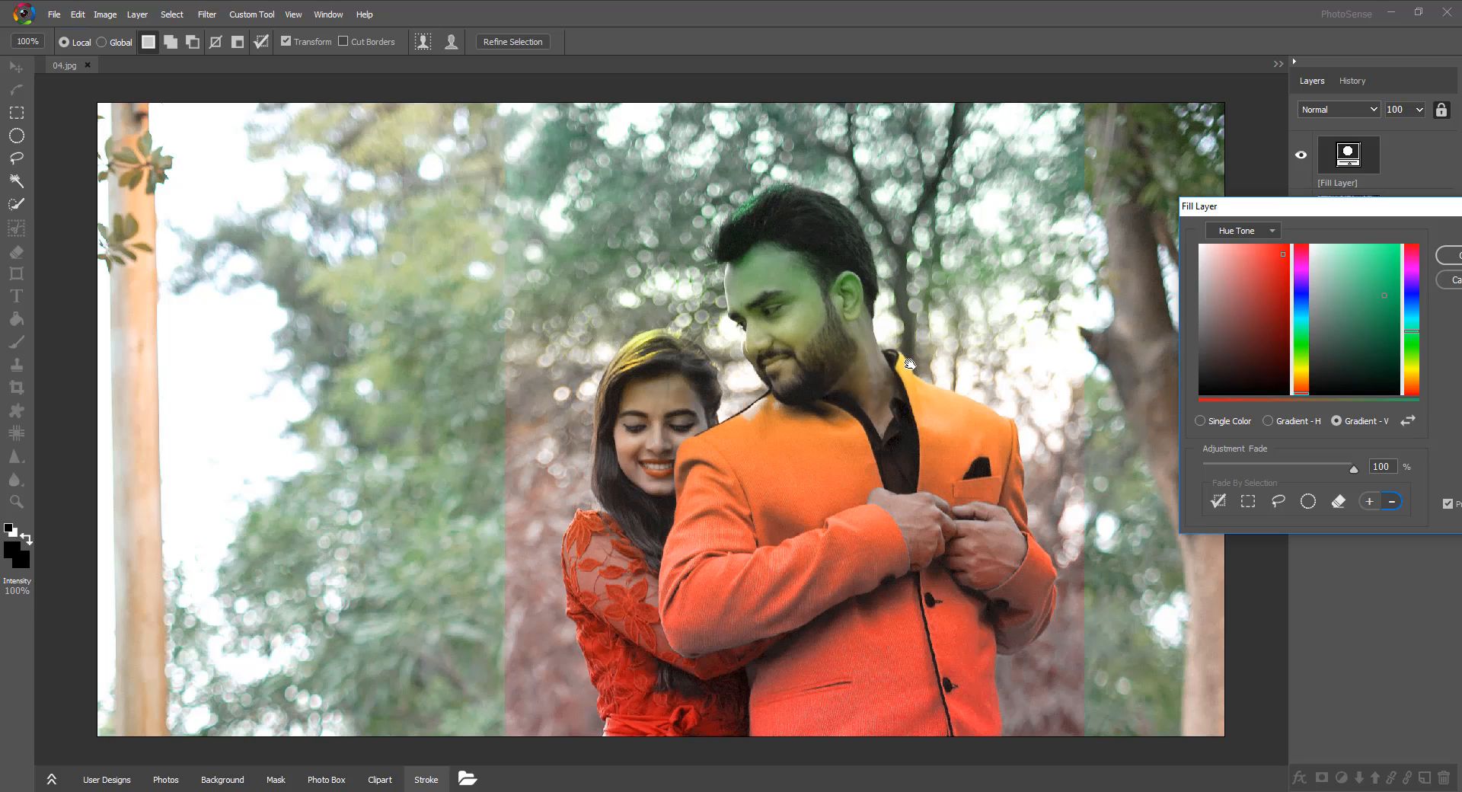
left_click_drag(1382, 210, 1220, 131)
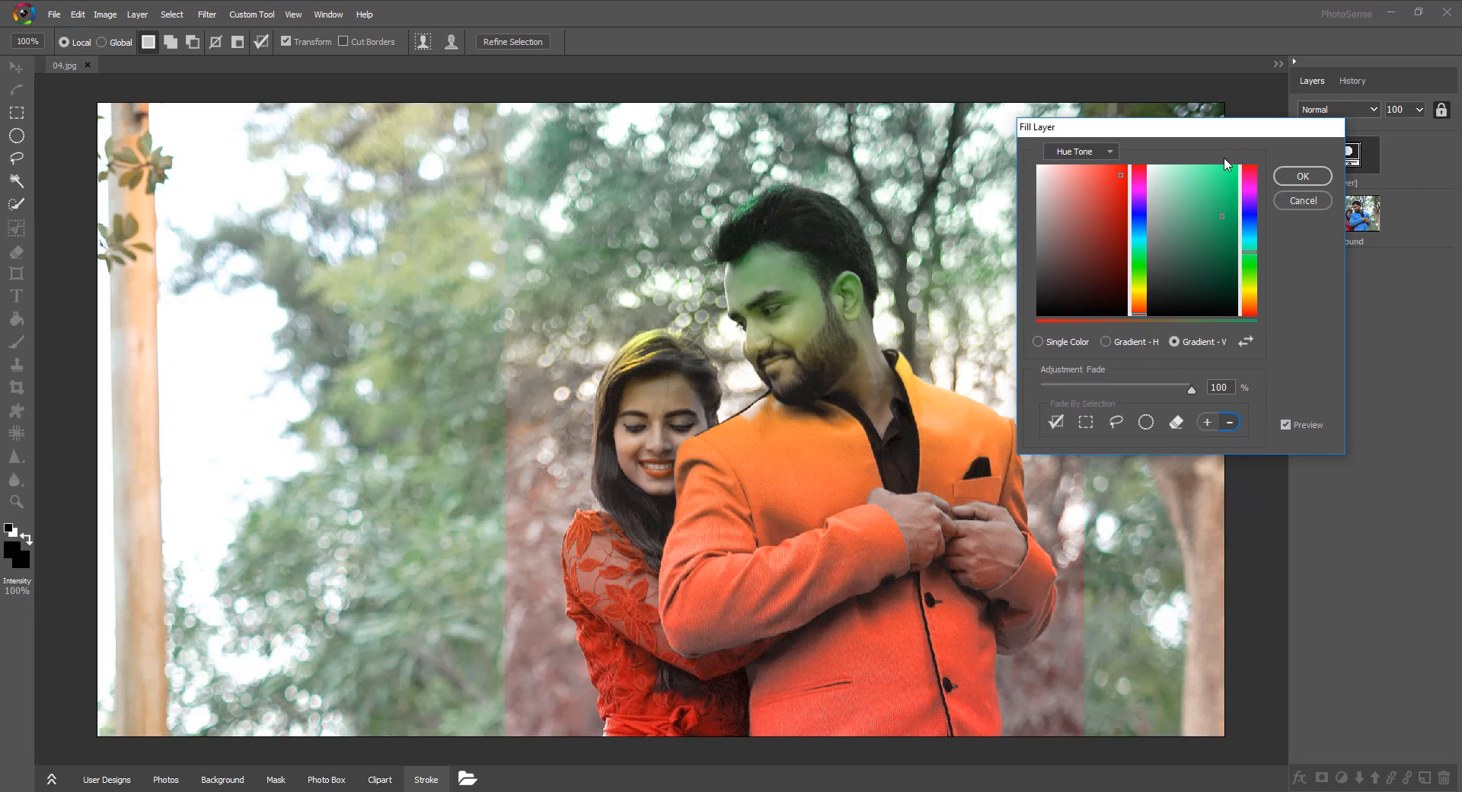
left_click(1301, 176)
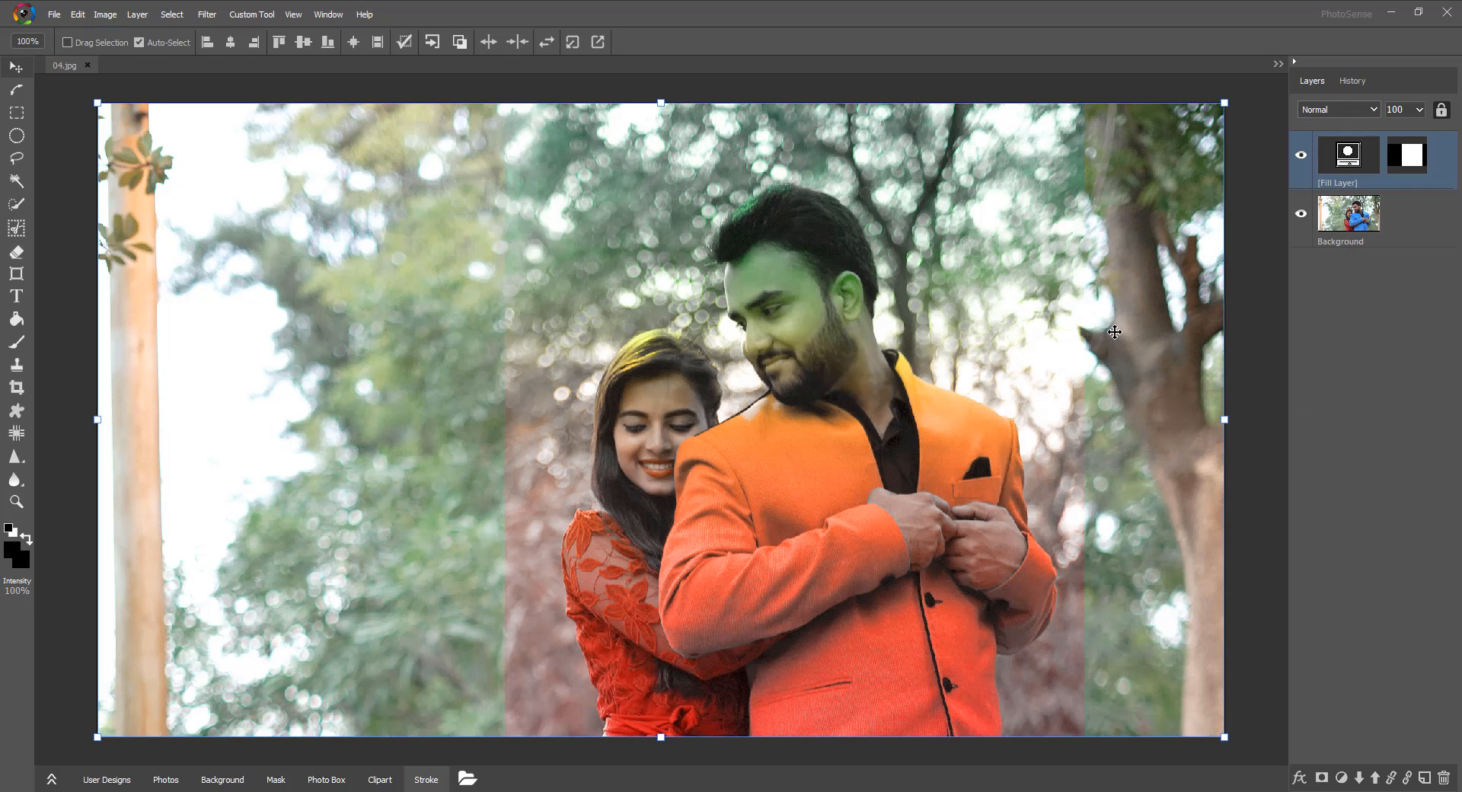
key("ctrl+z")
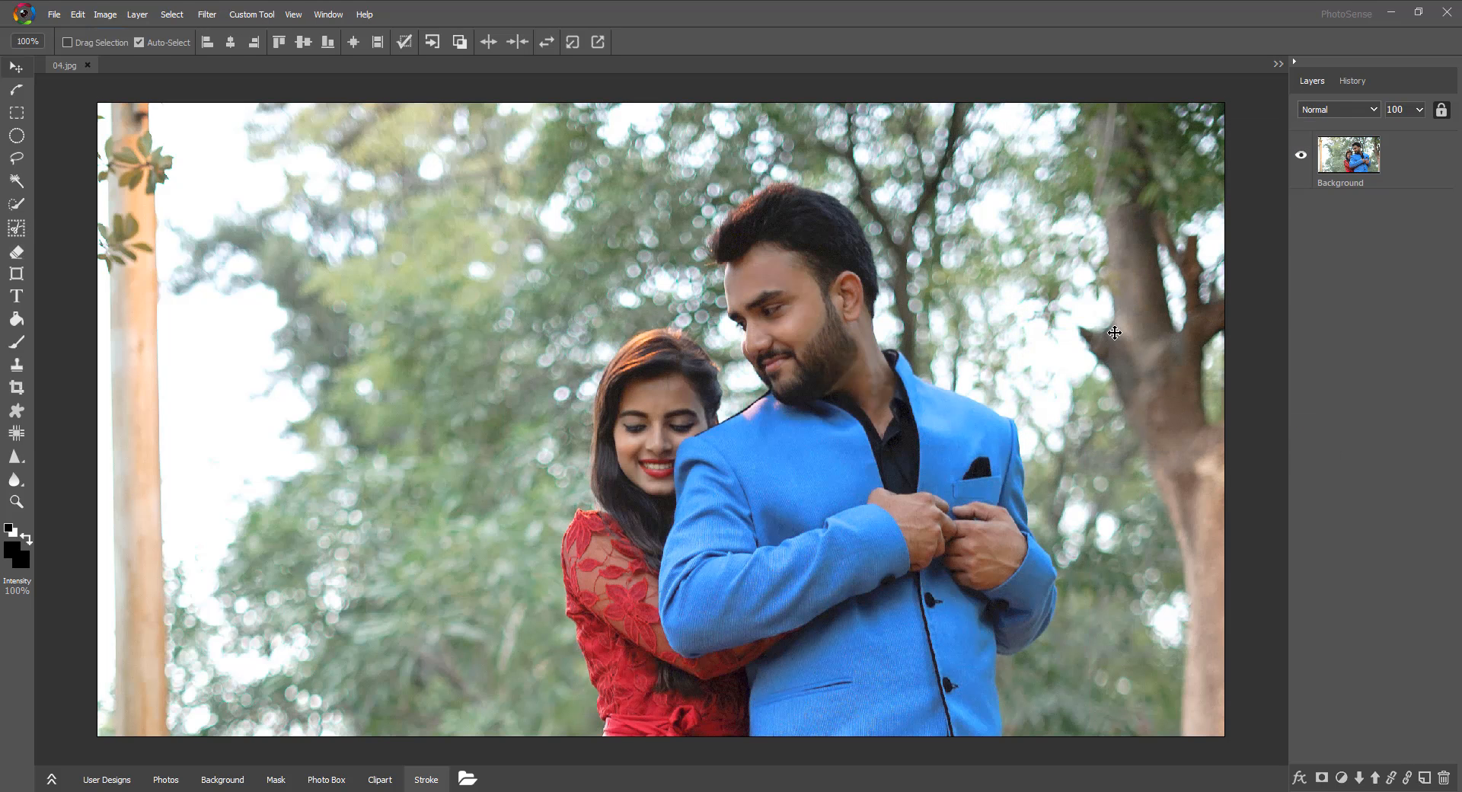
left_click(1344, 780)
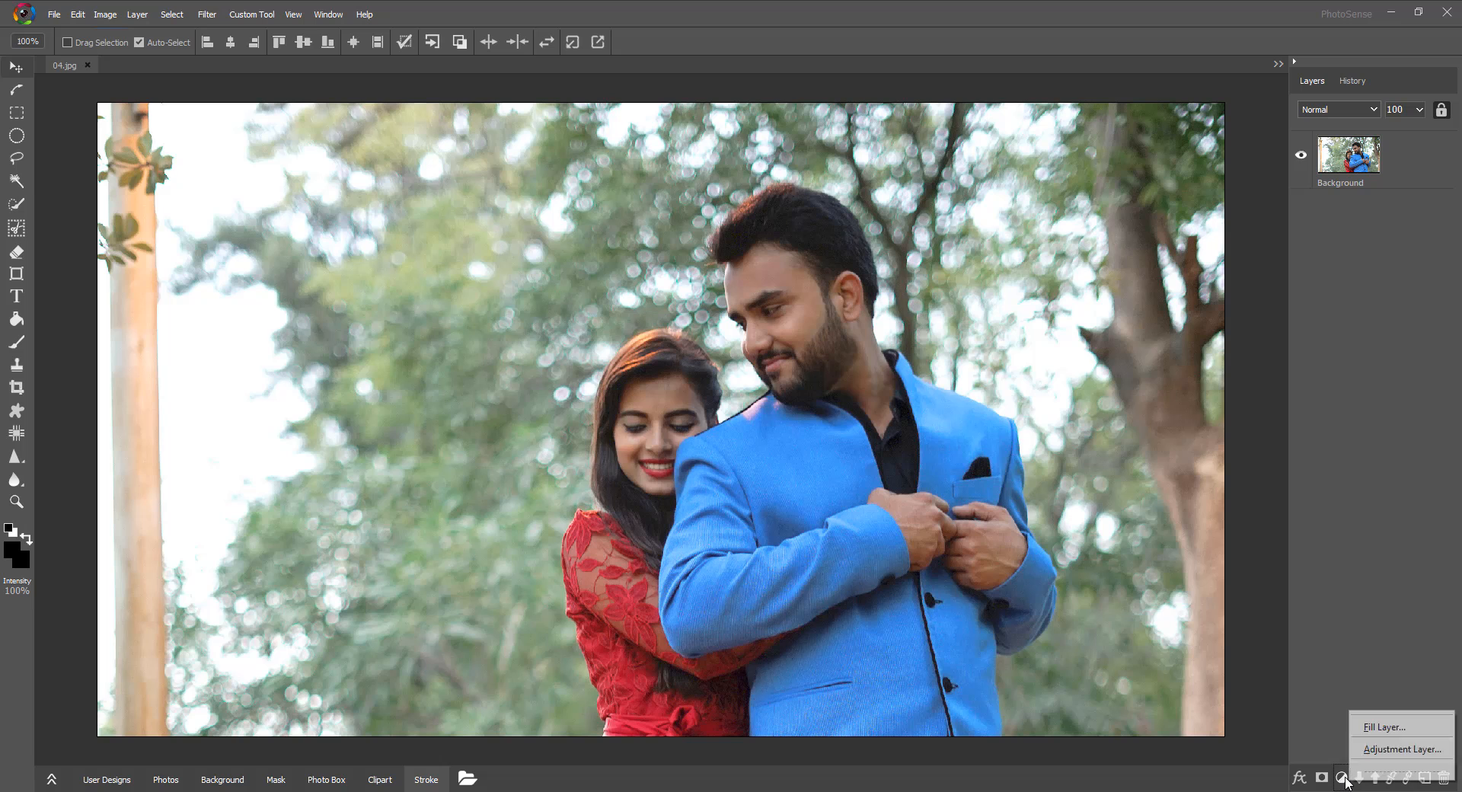
left_click(1402, 749)
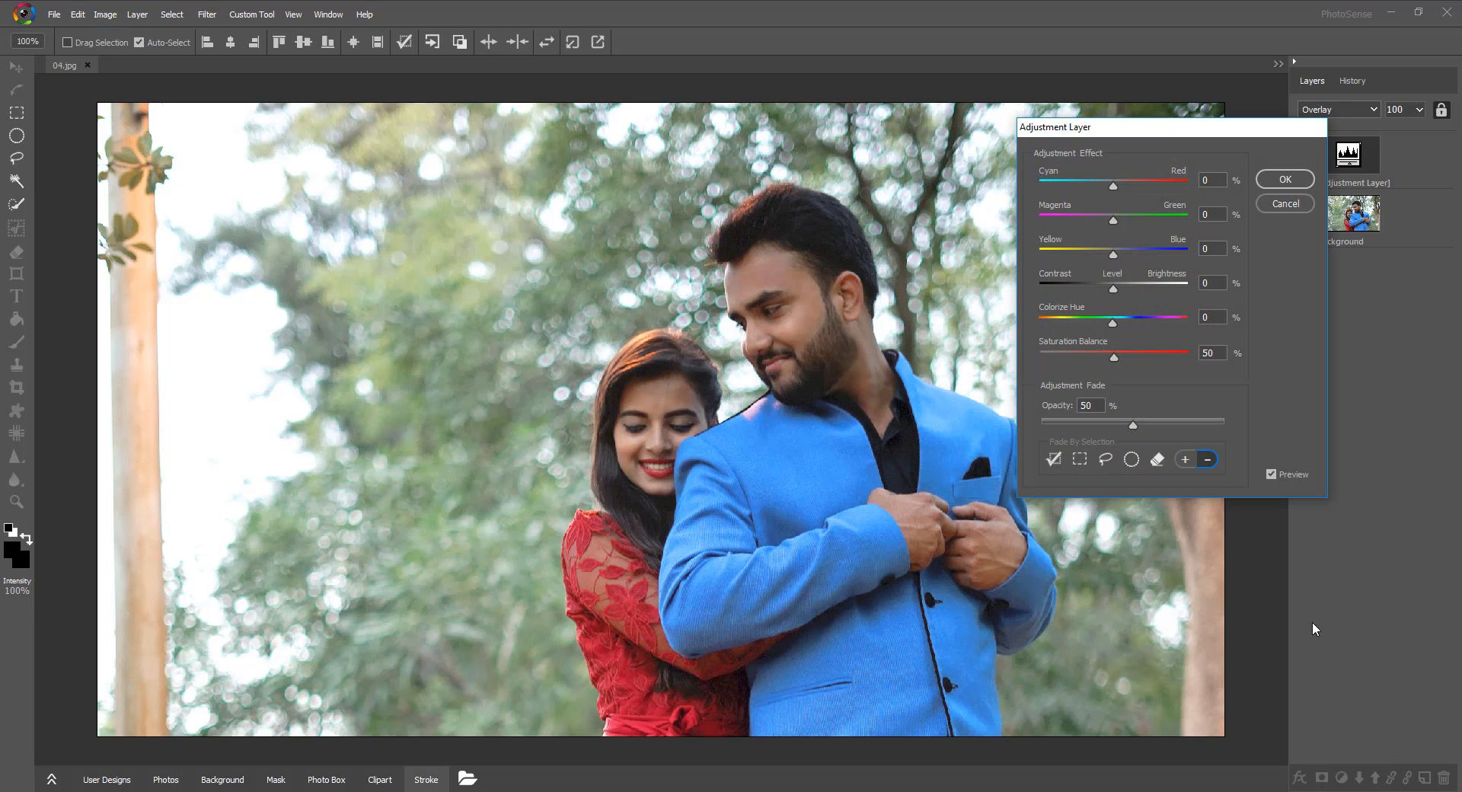
left_click_drag(1162, 131, 1176, 181)
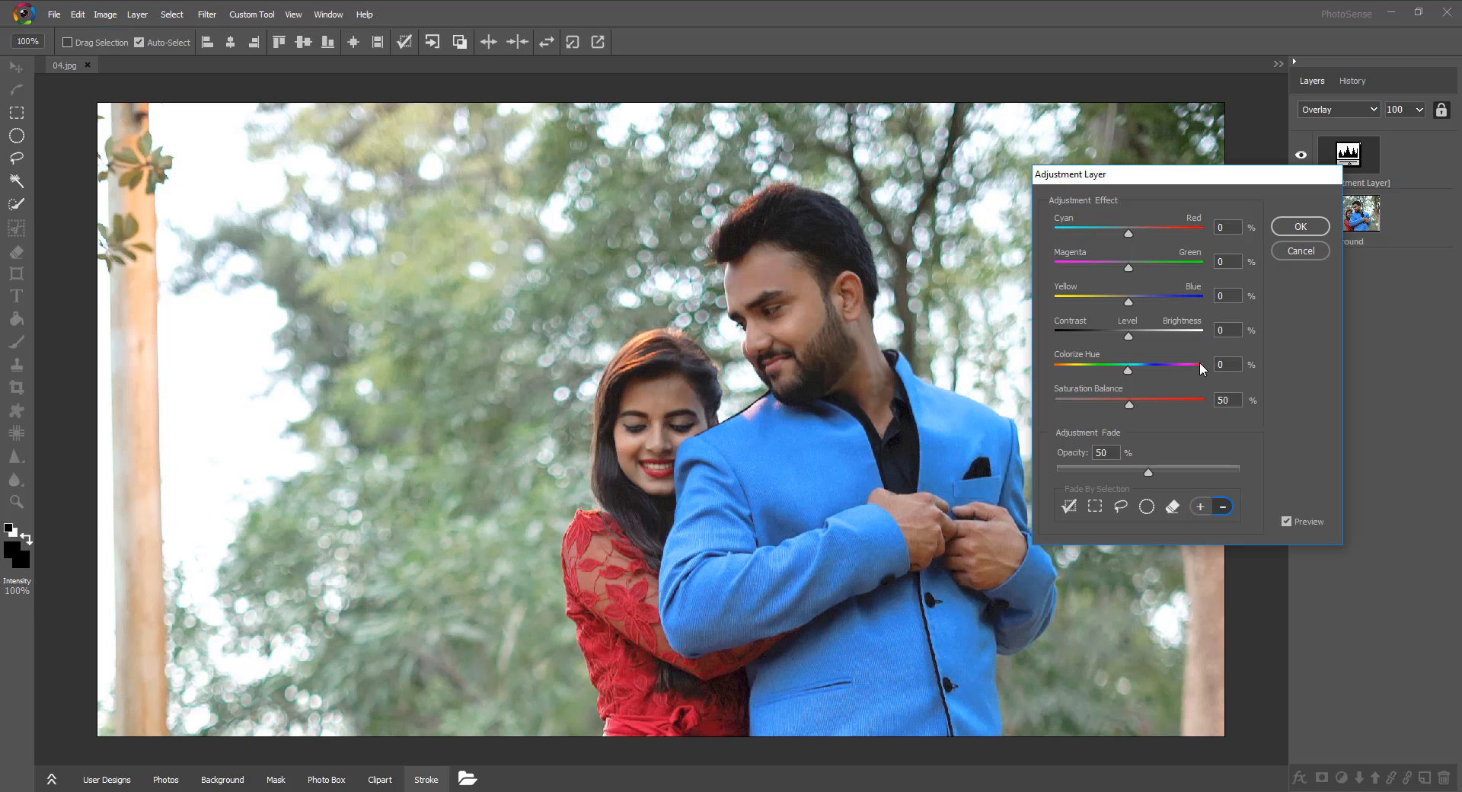
left_click(138, 14)
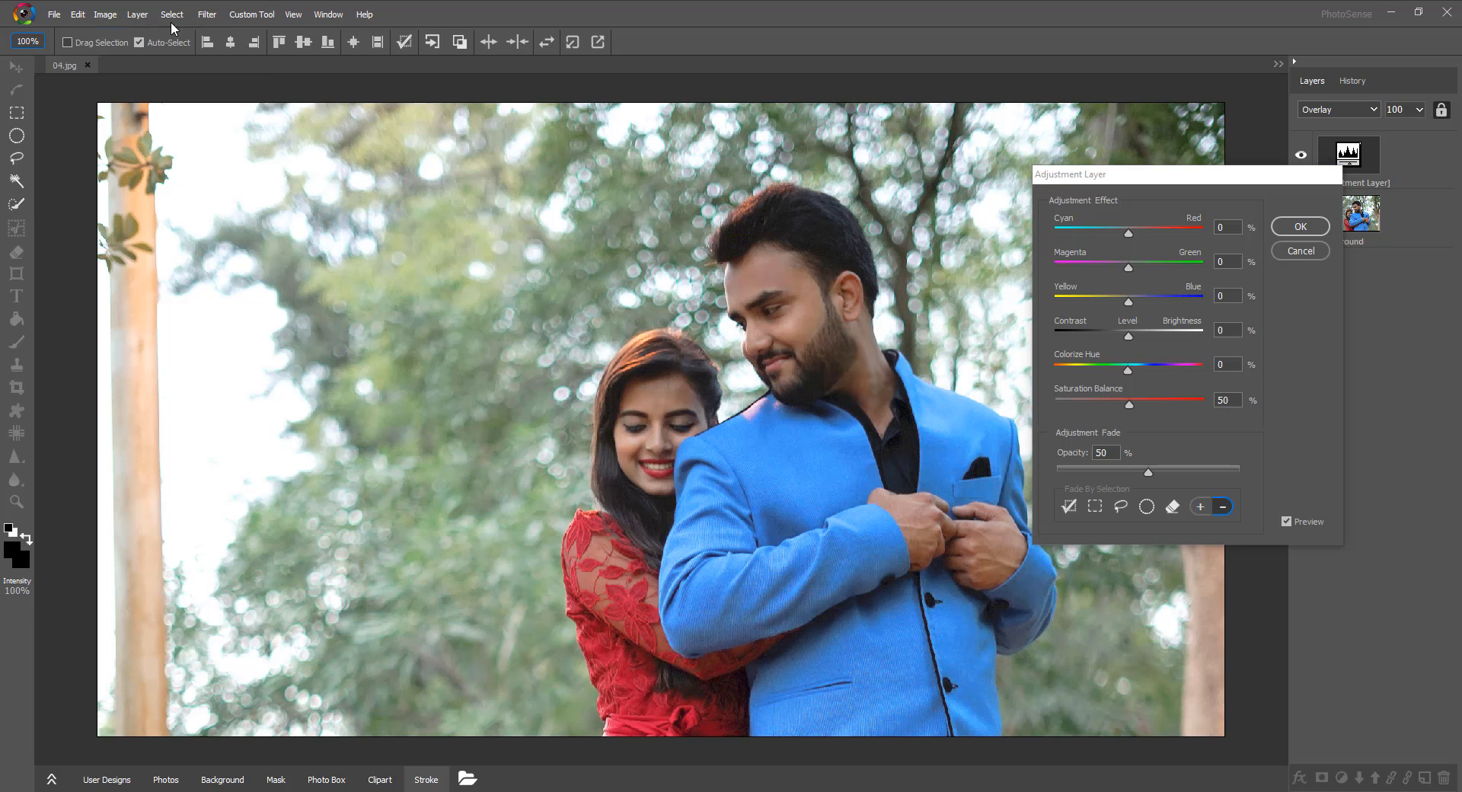
left_click(1287, 252)
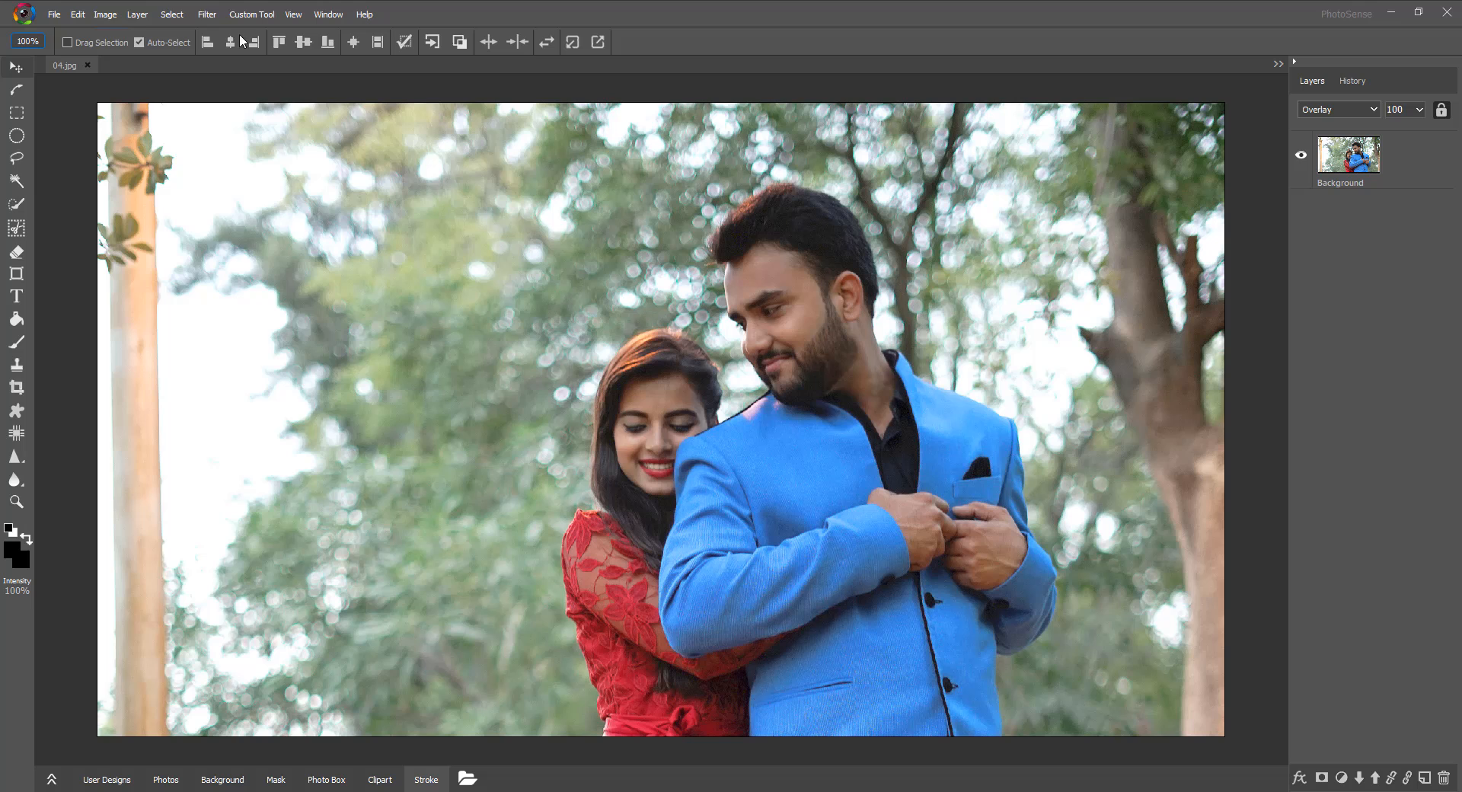
Add a new adjustment layer and try a contrast level of -11, a saturation balance of 0 and a Colorize Hue of -17.
left_click(141, 16)
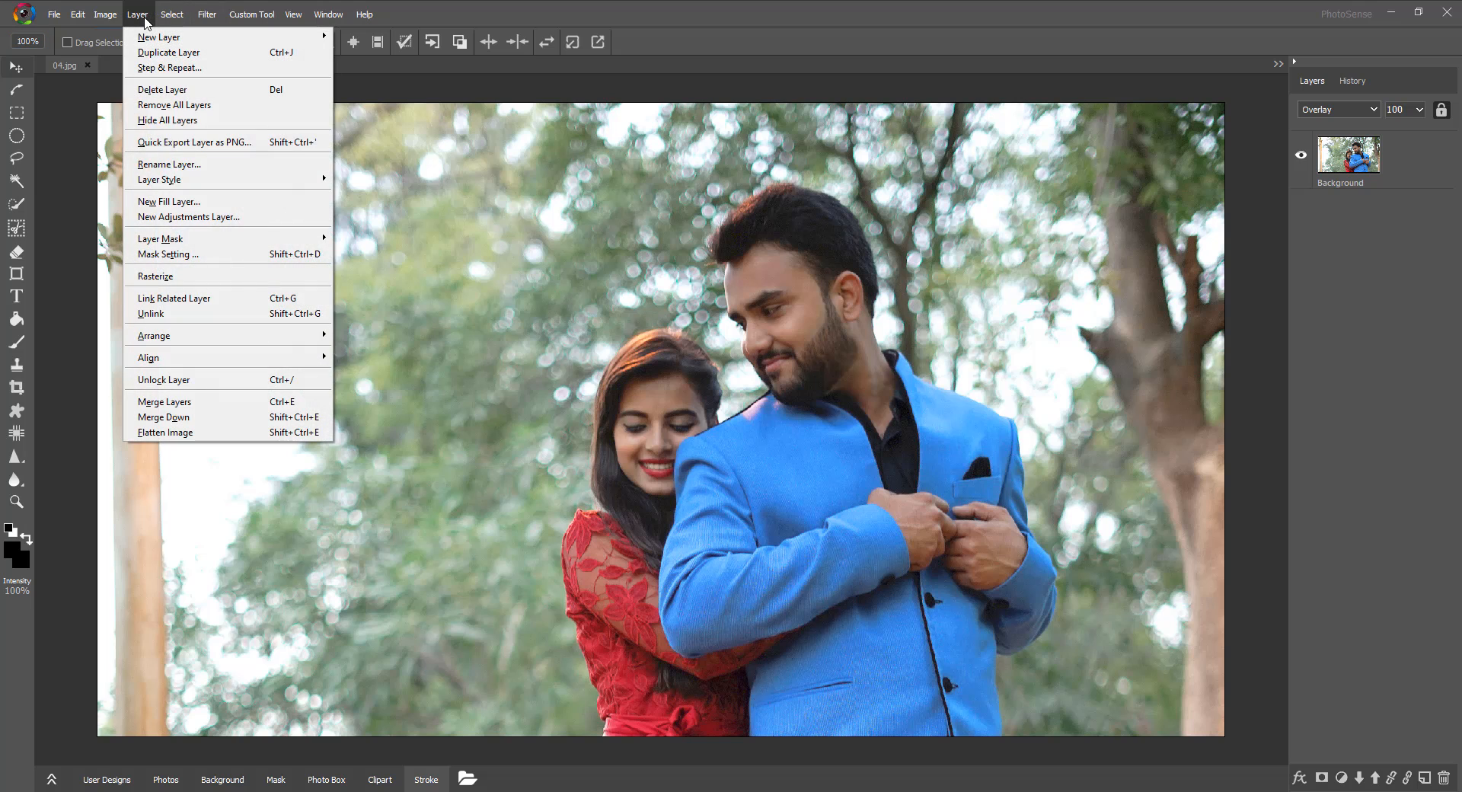
left_click(197, 218)
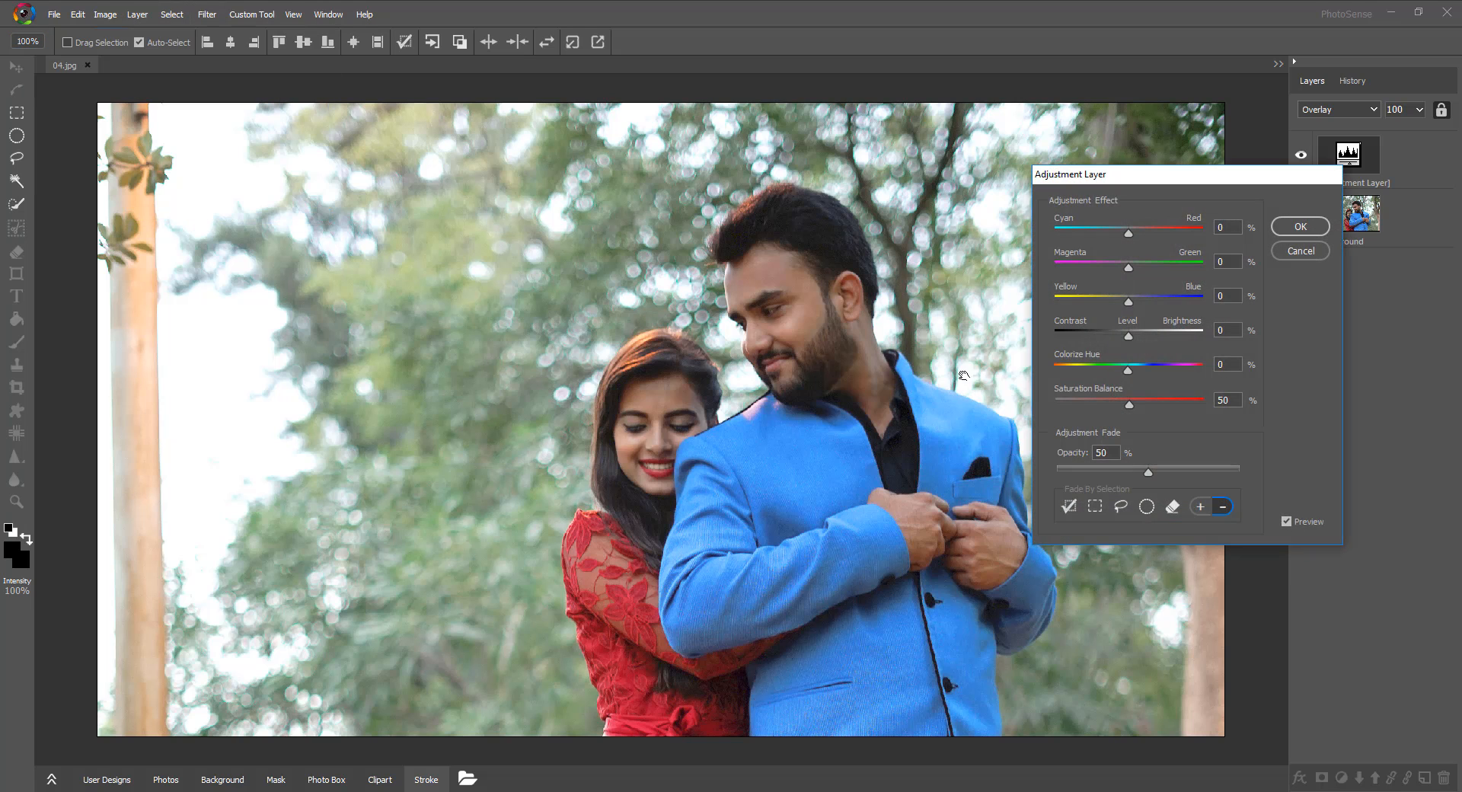
left_click_drag(1141, 176, 1156, 145)
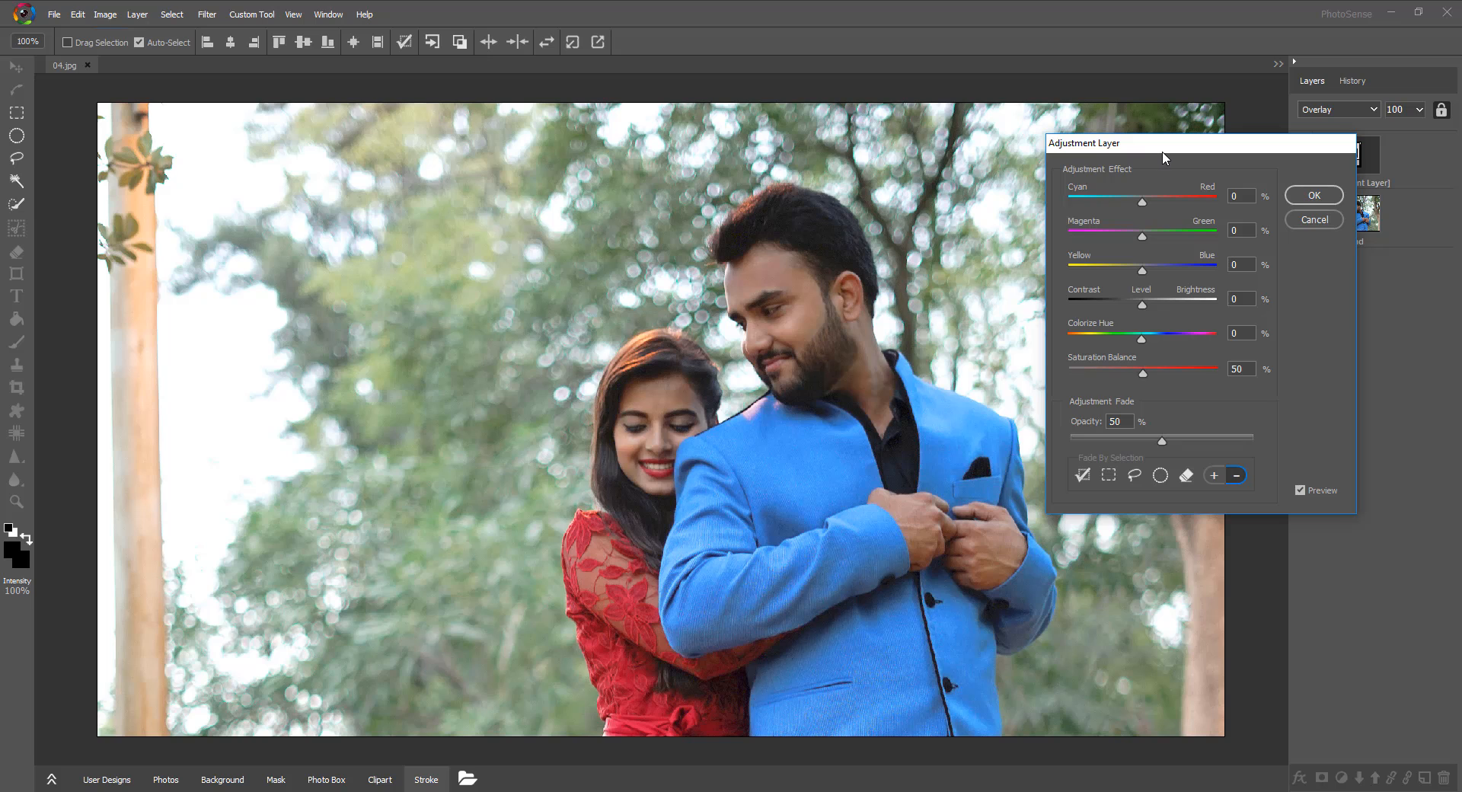
left_click_drag(1166, 142, 1165, 130)
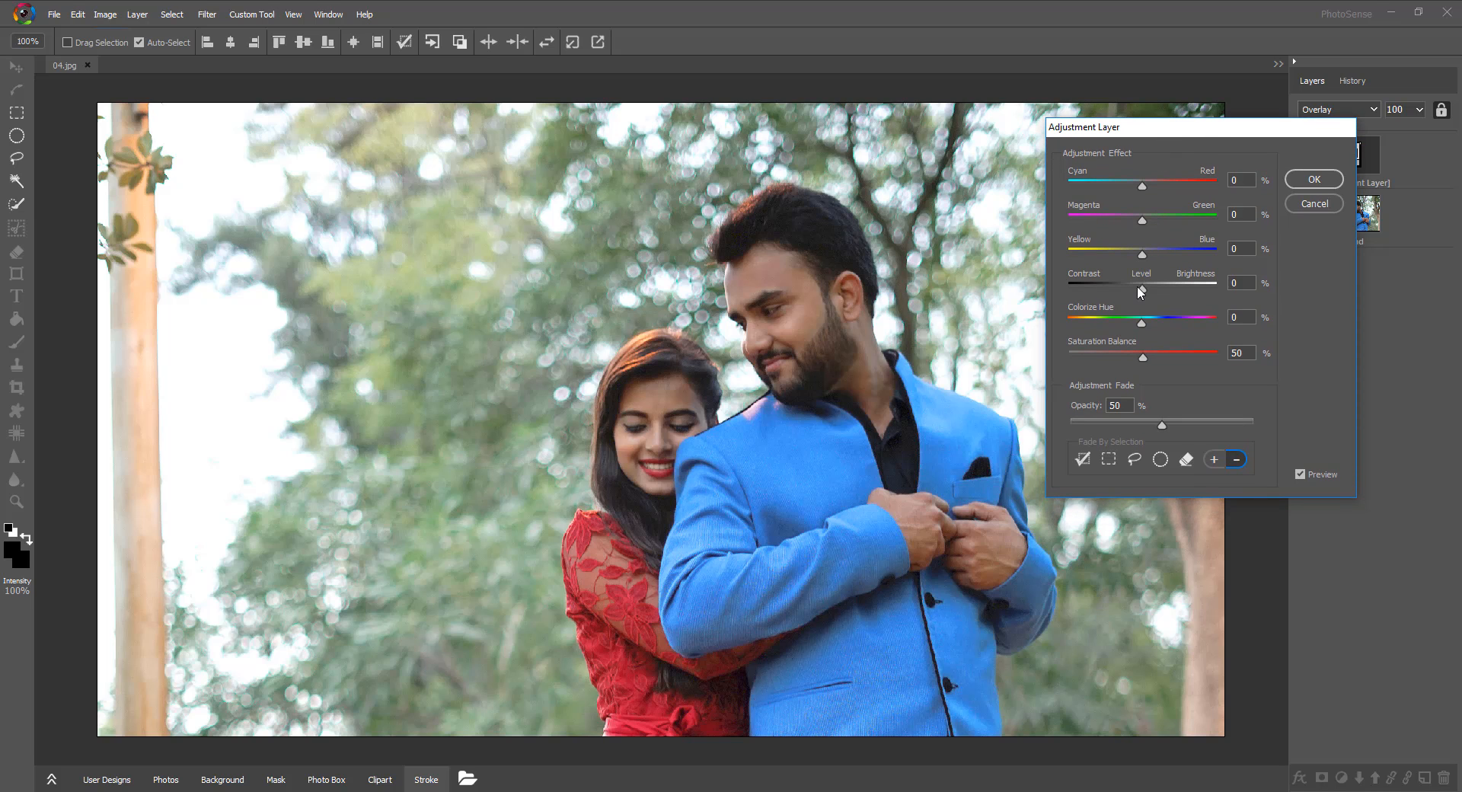
left_click_drag(1154, 289, 1162, 290)
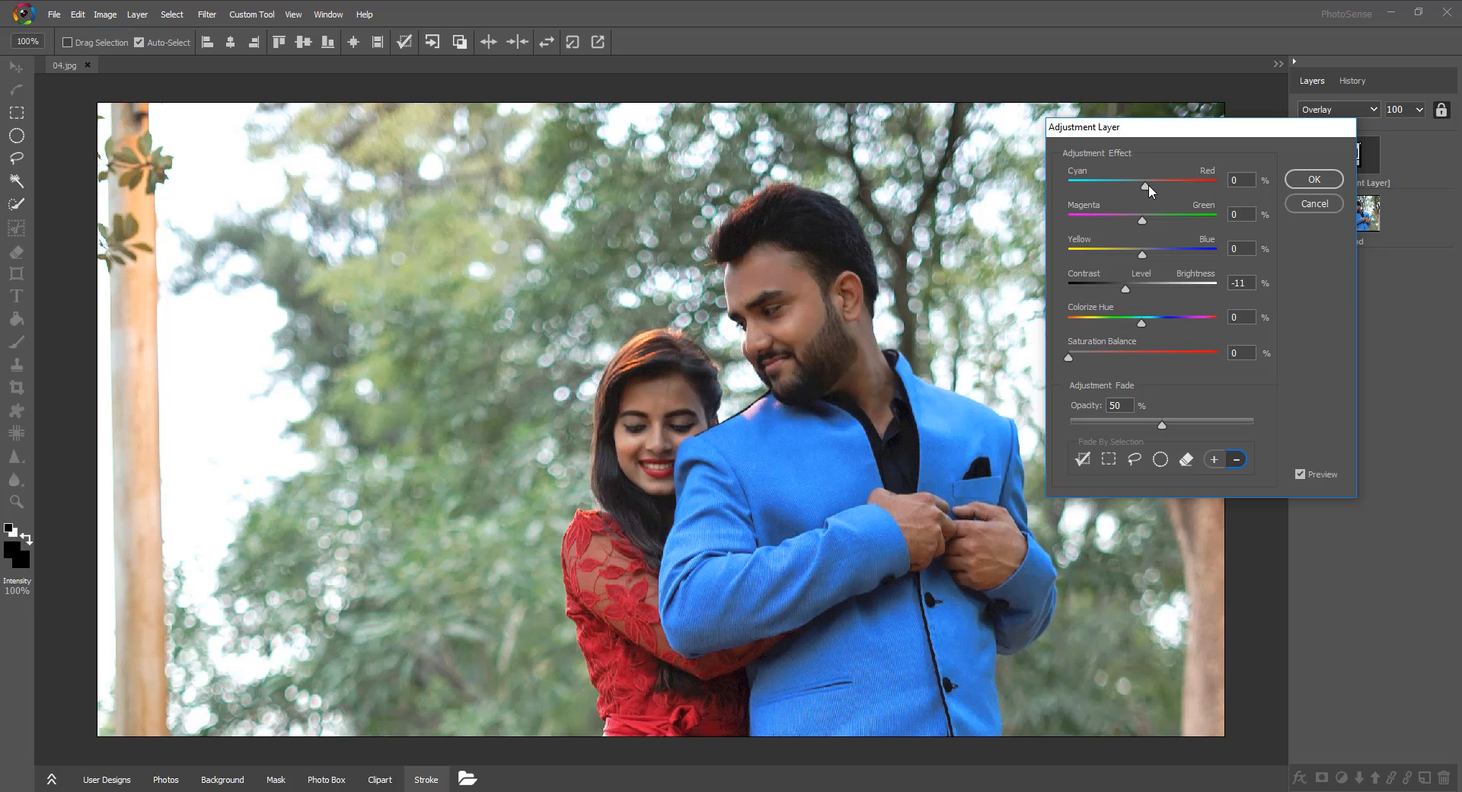
left_click_drag(1148, 185, 1162, 182)
left_click_drag(1153, 322, 1136, 321)
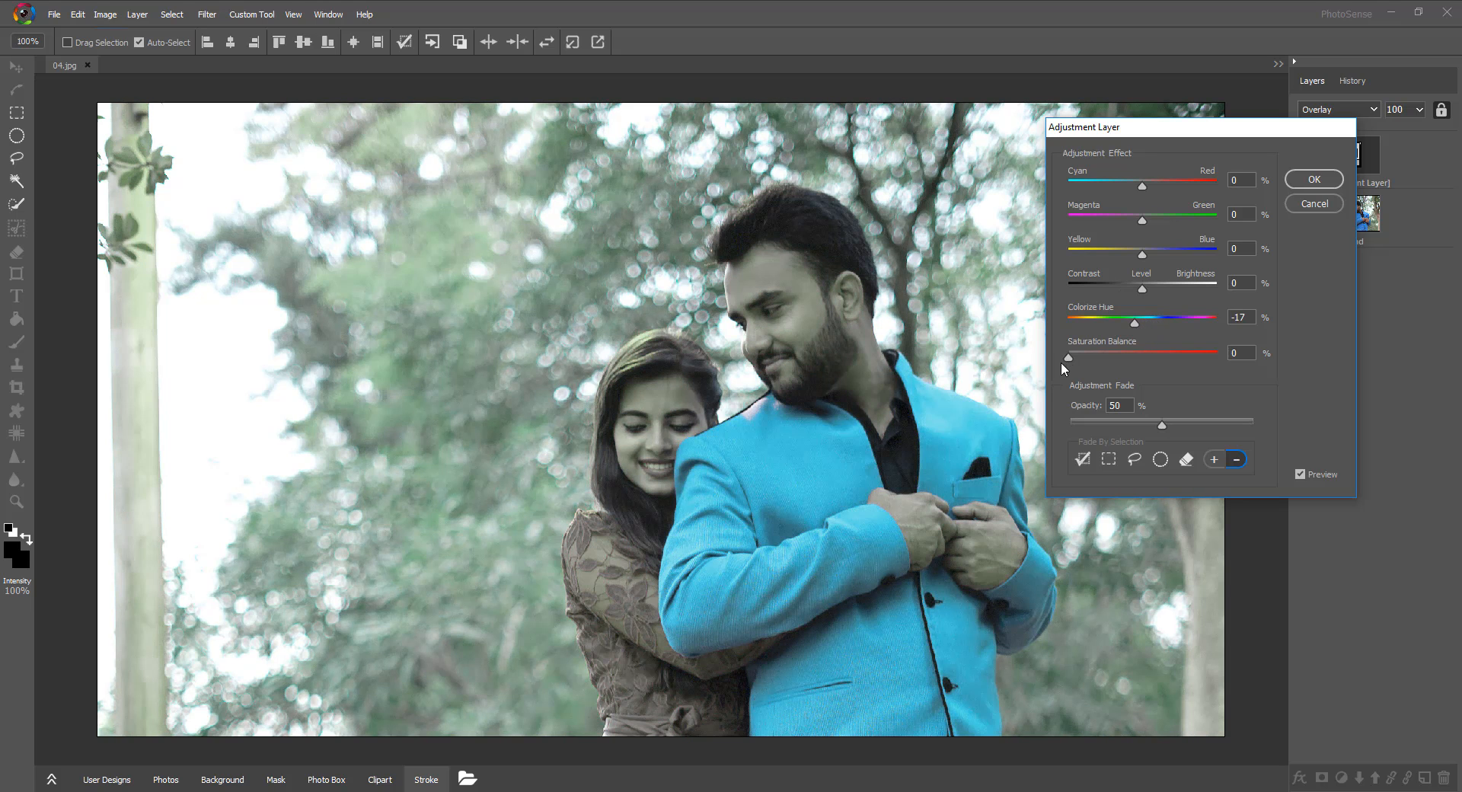
Try a saturation balance of 62 with 70% opacity, and cancel the adjustment layer.
left_click(1162, 358)
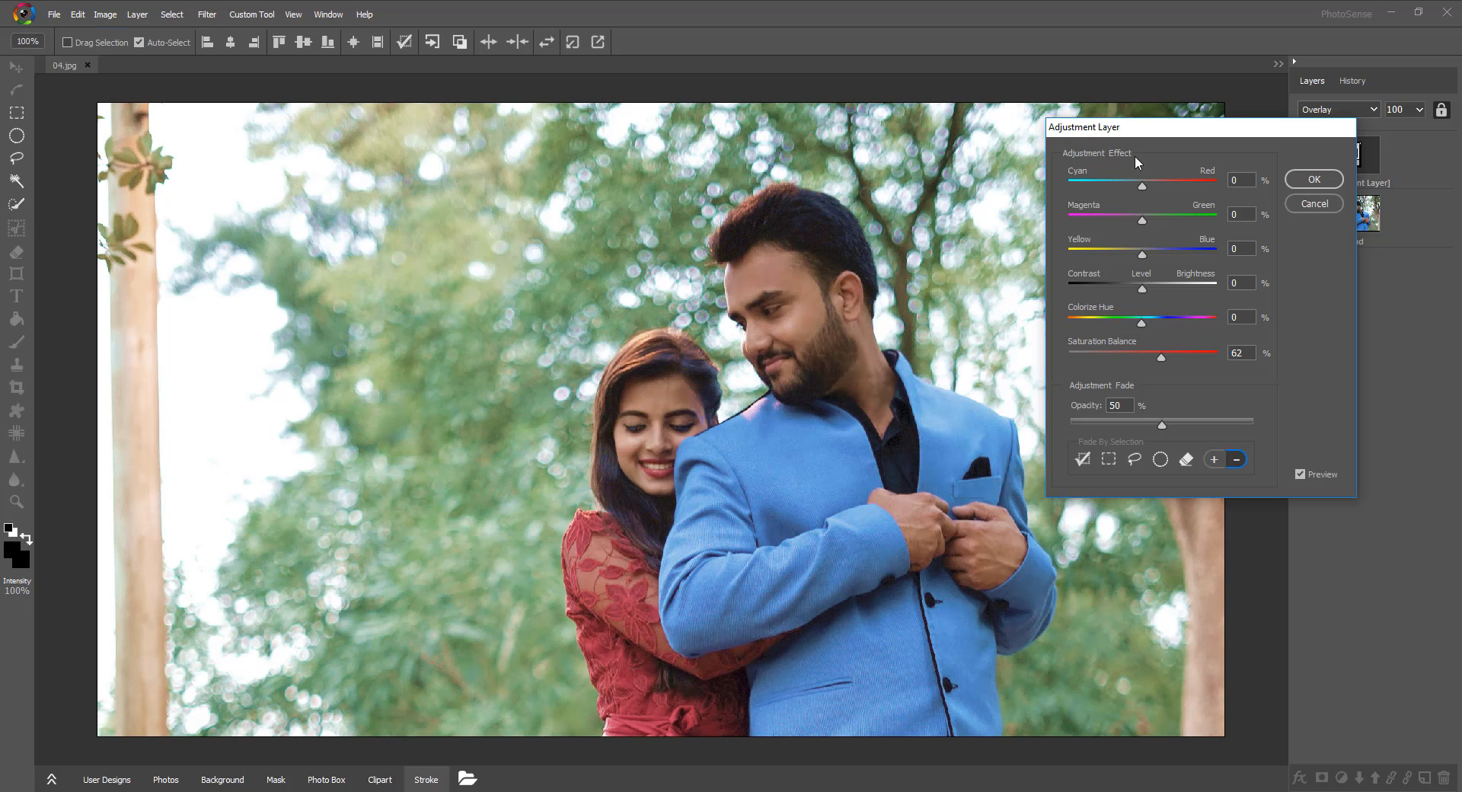
left_click_drag(1156, 127, 1158, 76)
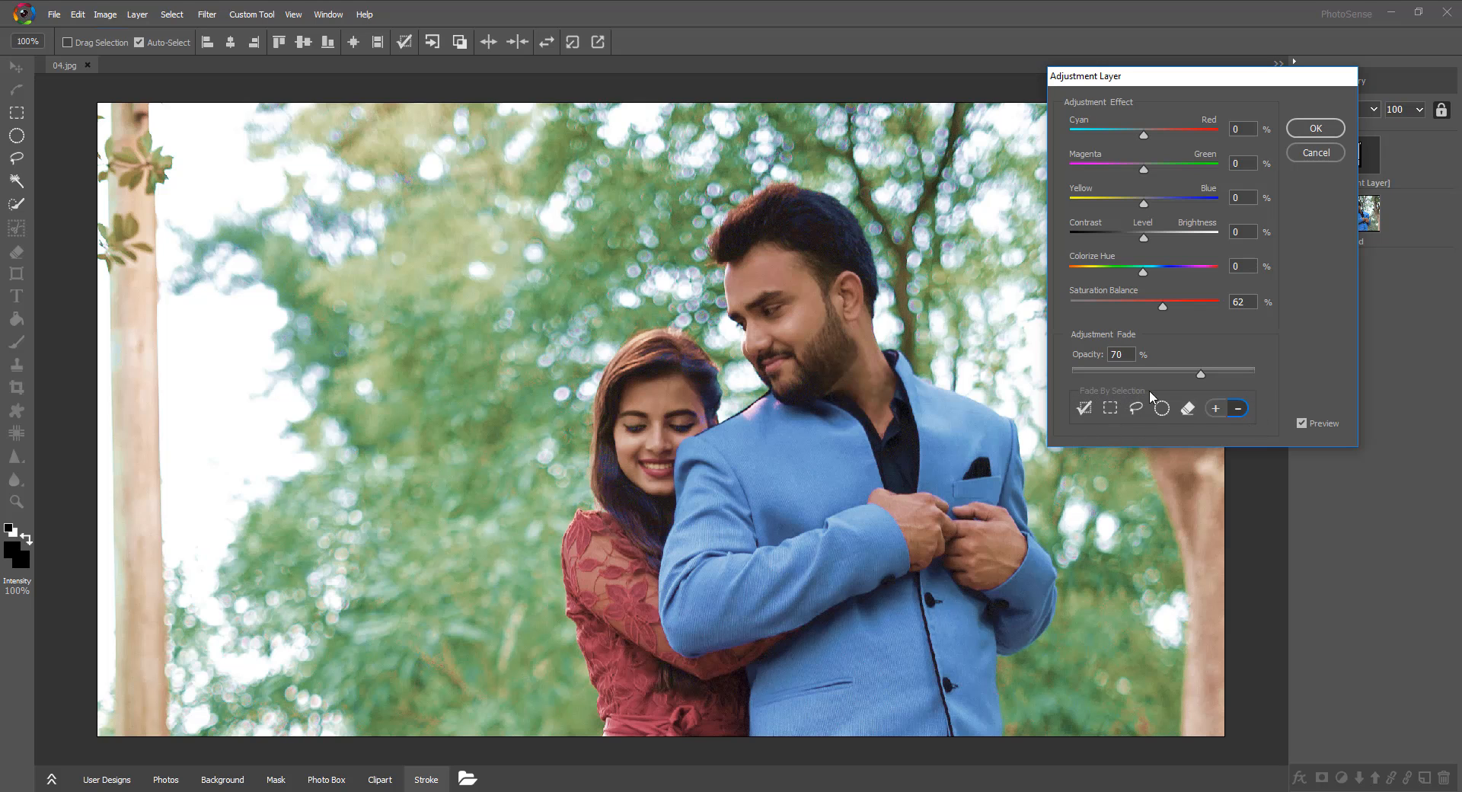
left_click(1315, 153)
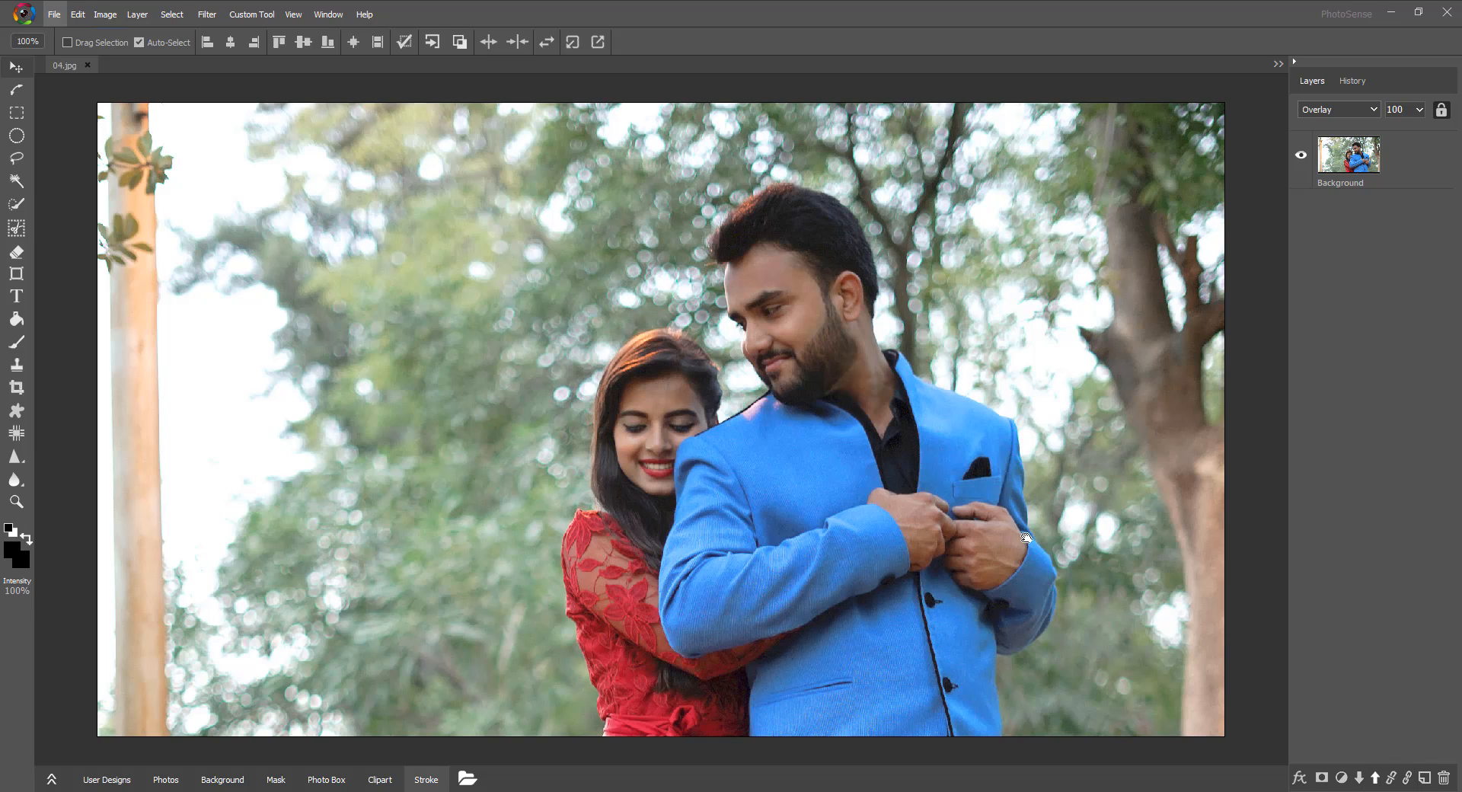
Duplicate the Background photo layer, and duplicate the resulting copy once more.
left_click(885, 388)
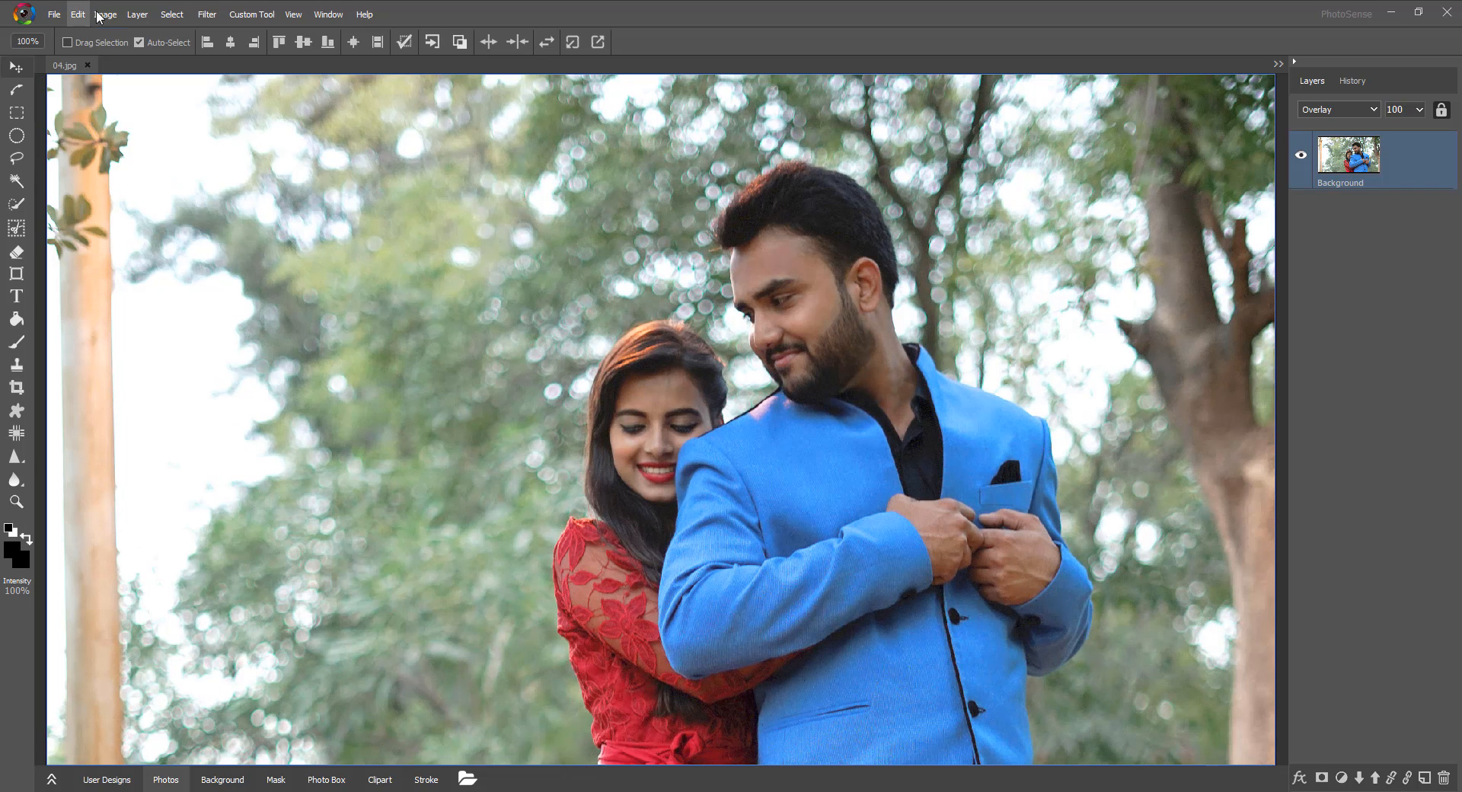
left_click(132, 13)
left_click(163, 52)
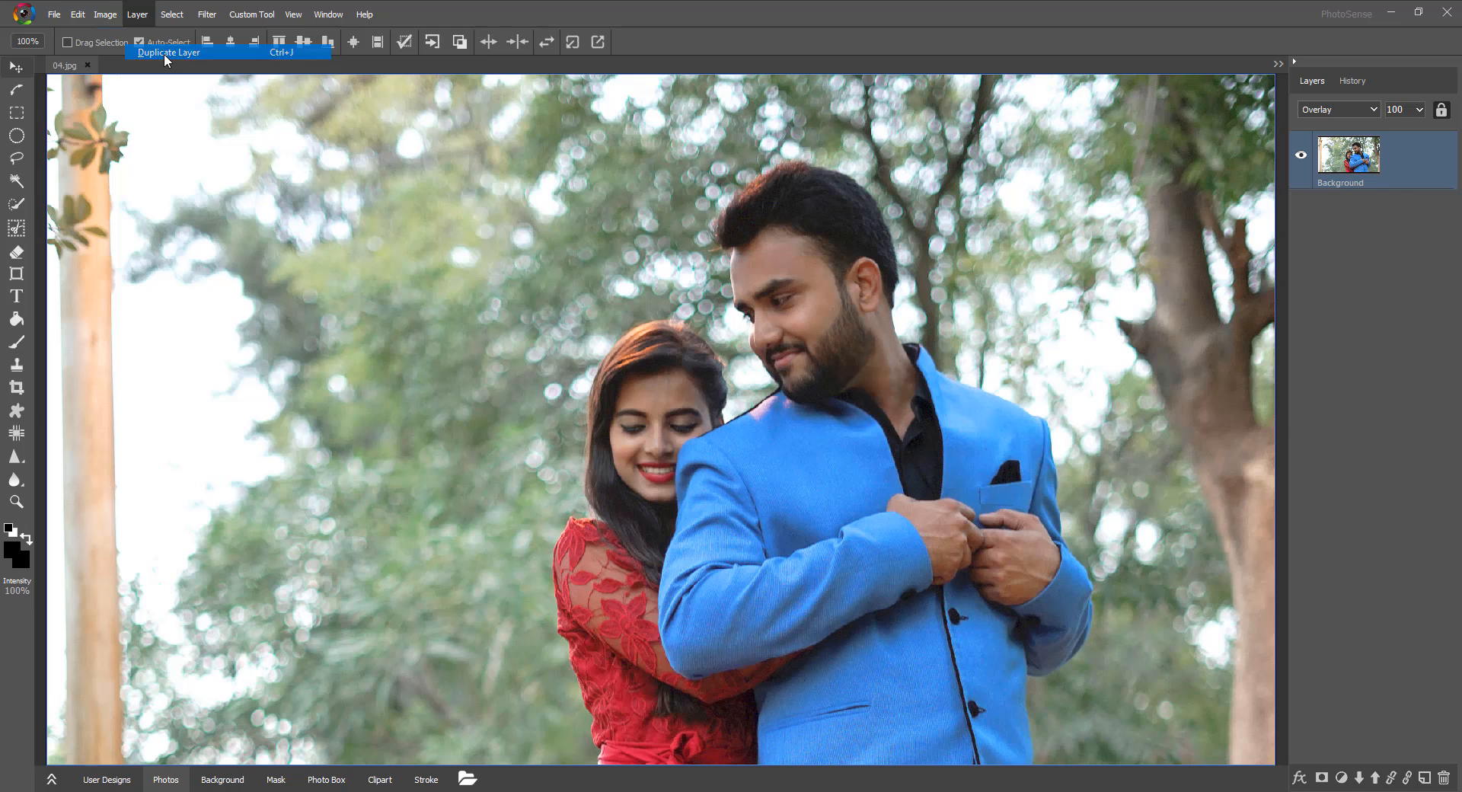
left_click(135, 14)
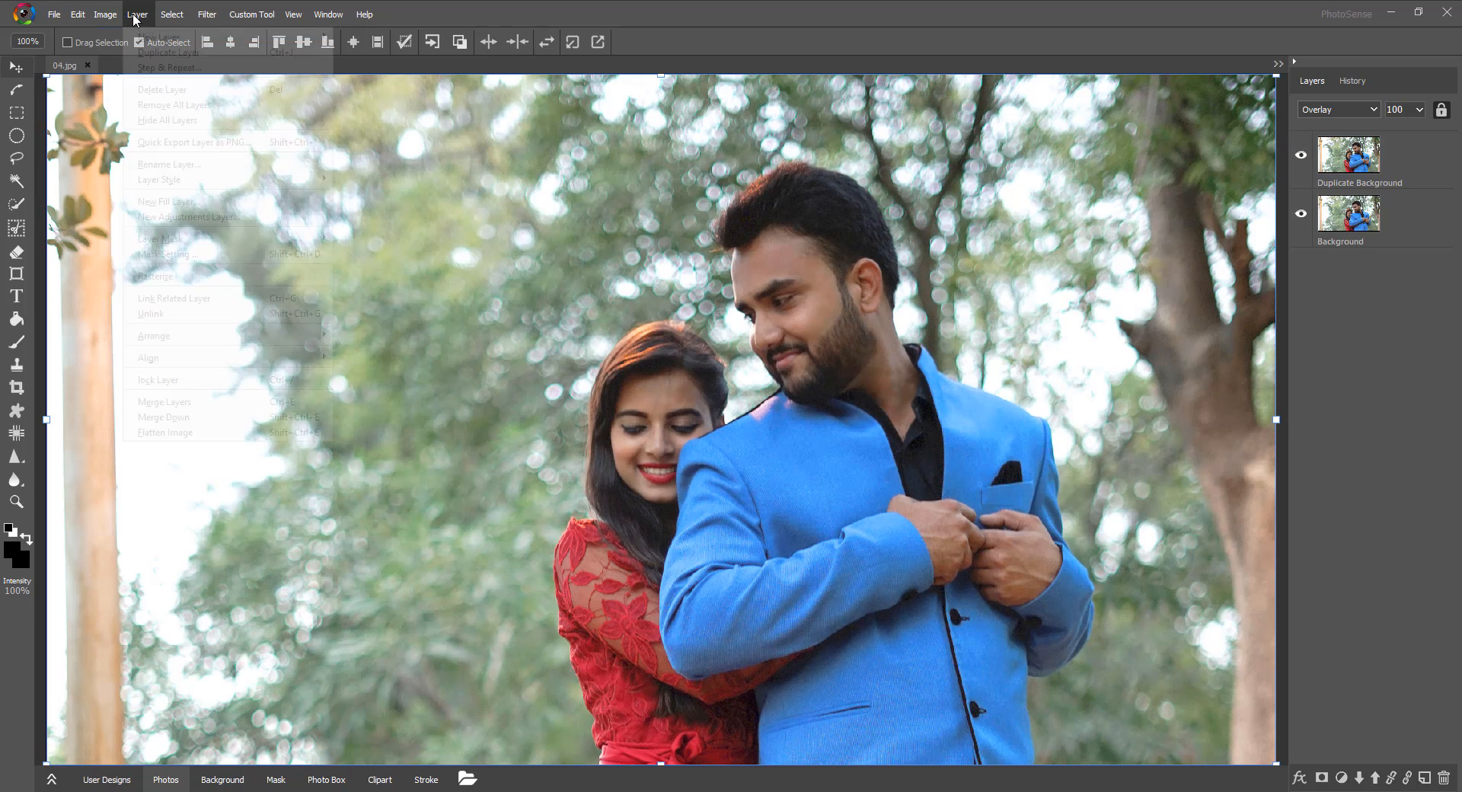
left_click(156, 52)
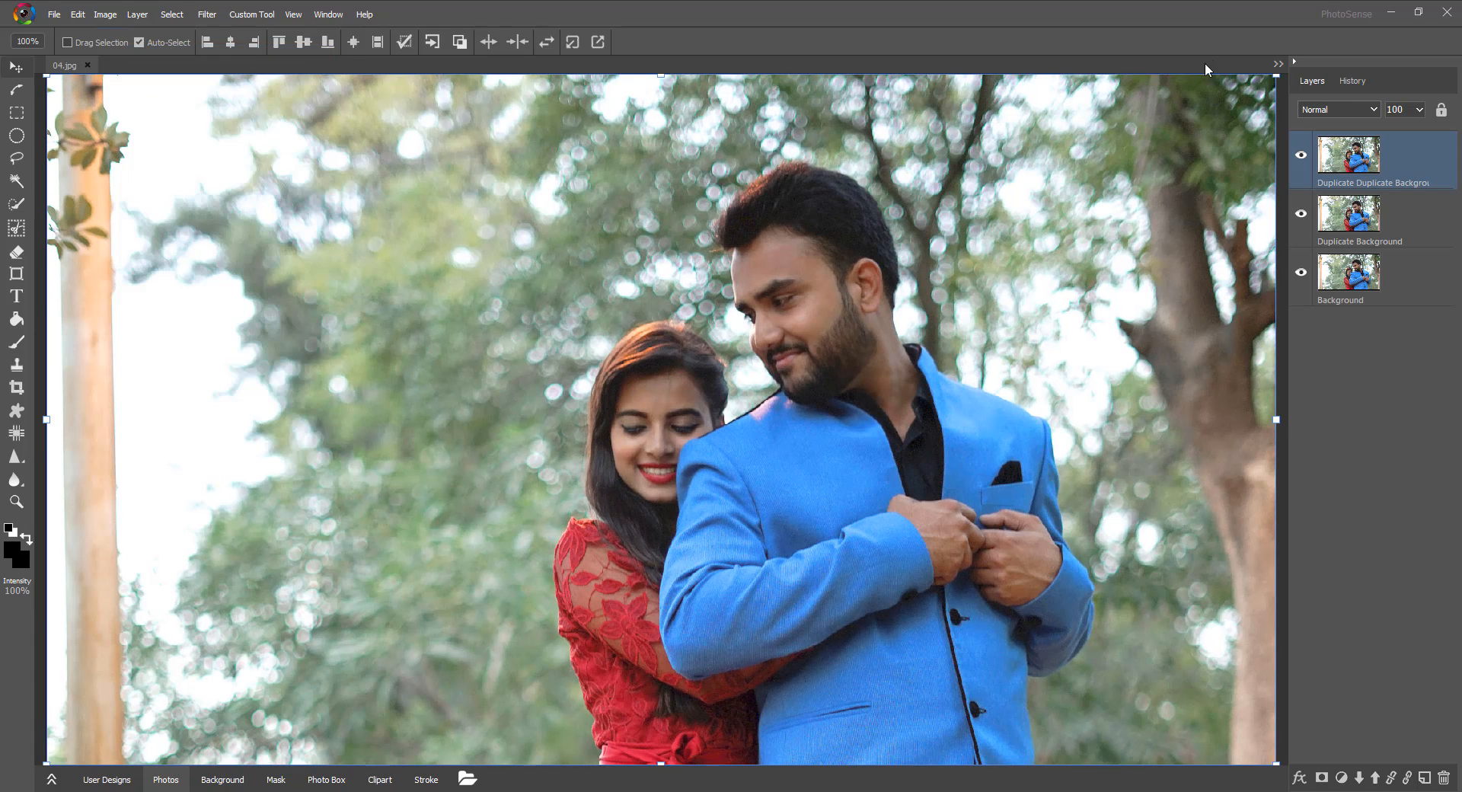
Shrink the topmost duplicate and place it upper left, and scale the other duplicate to about 1138 x 639 and place it right of centre.
left_click_drag(1268, 80, 559, 478)
left_click_drag(499, 543, 648, 258)
left_click(1133, 134)
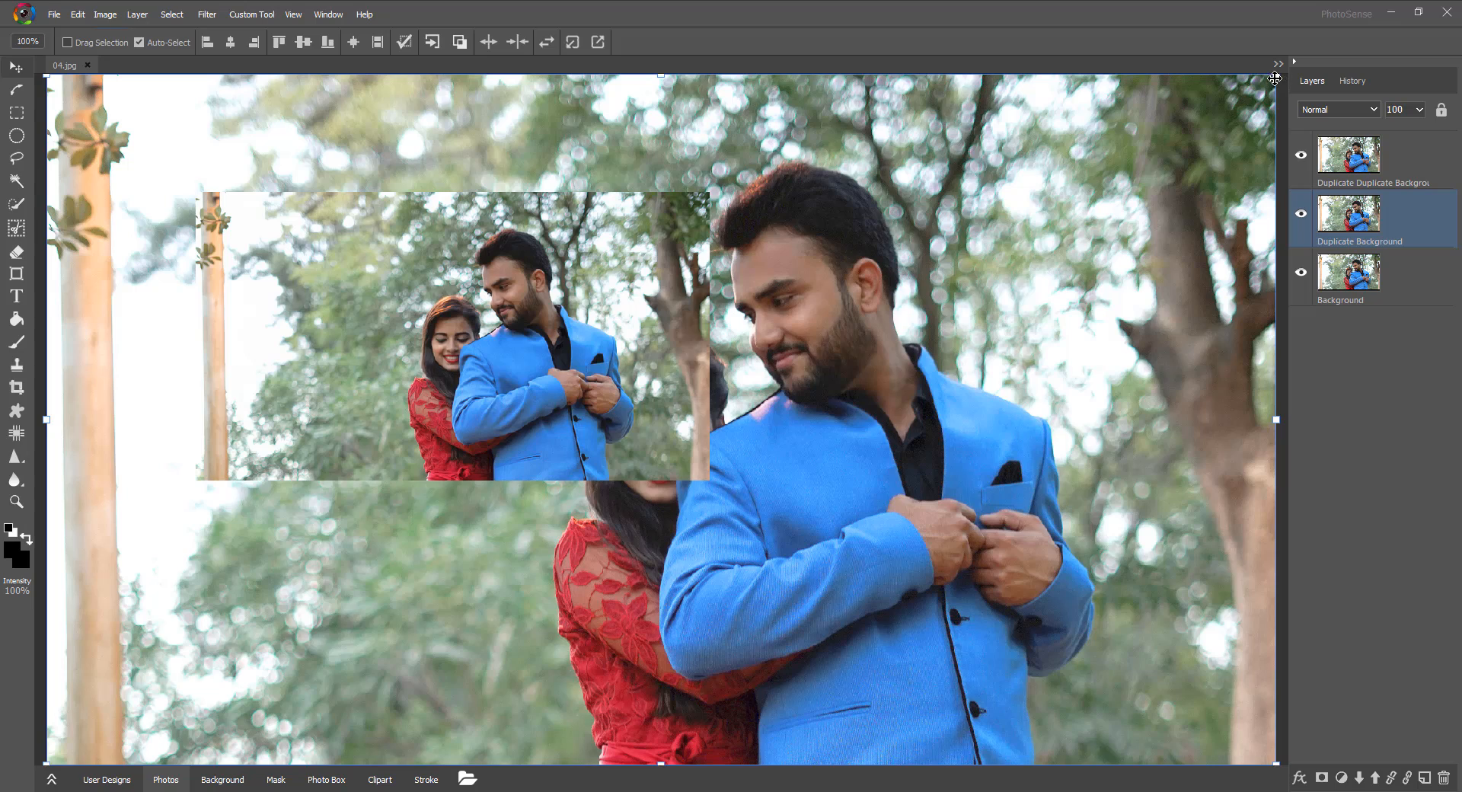
left_click_drag(1214, 131, 792, 403)
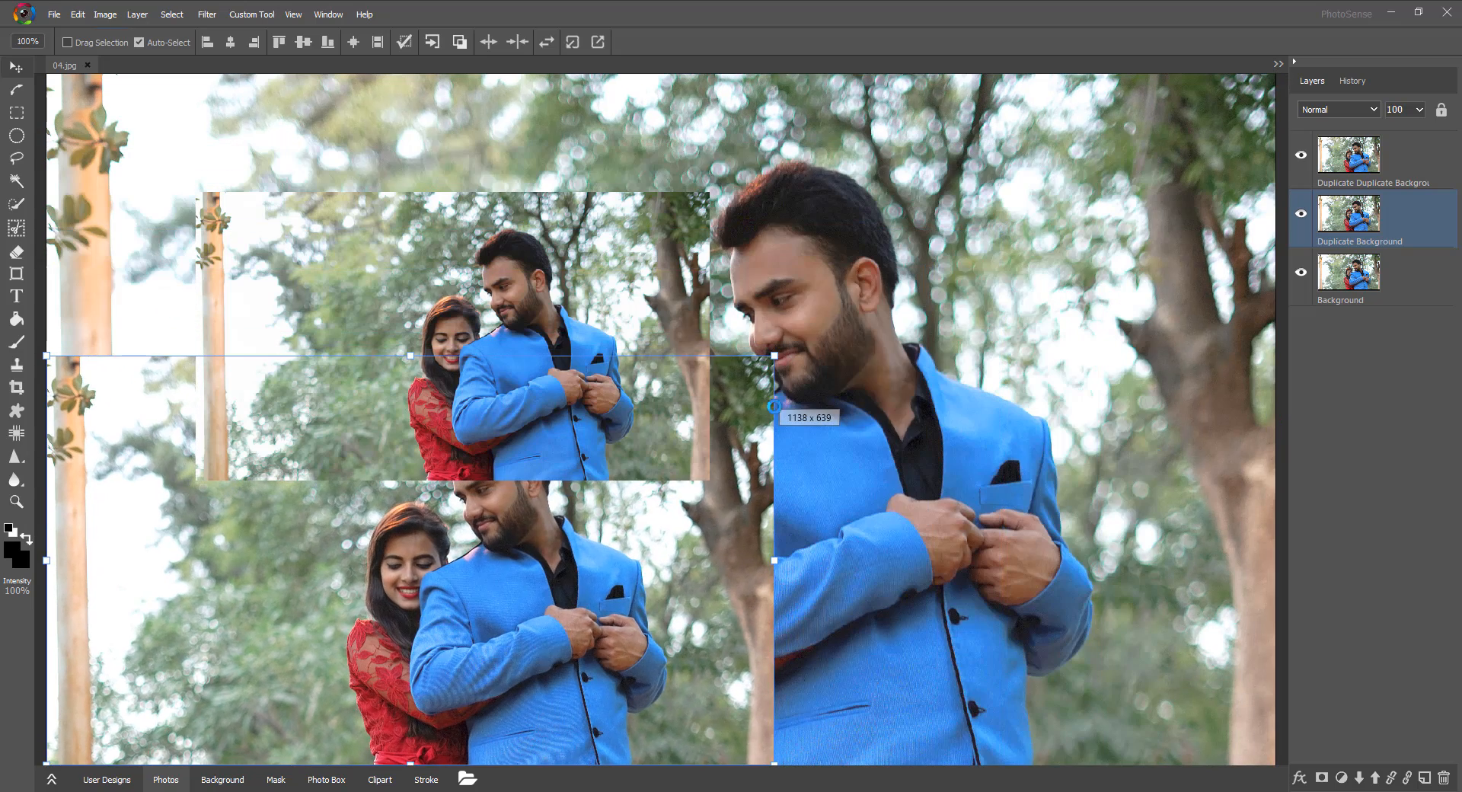
left_click_drag(794, 538, 950, 498)
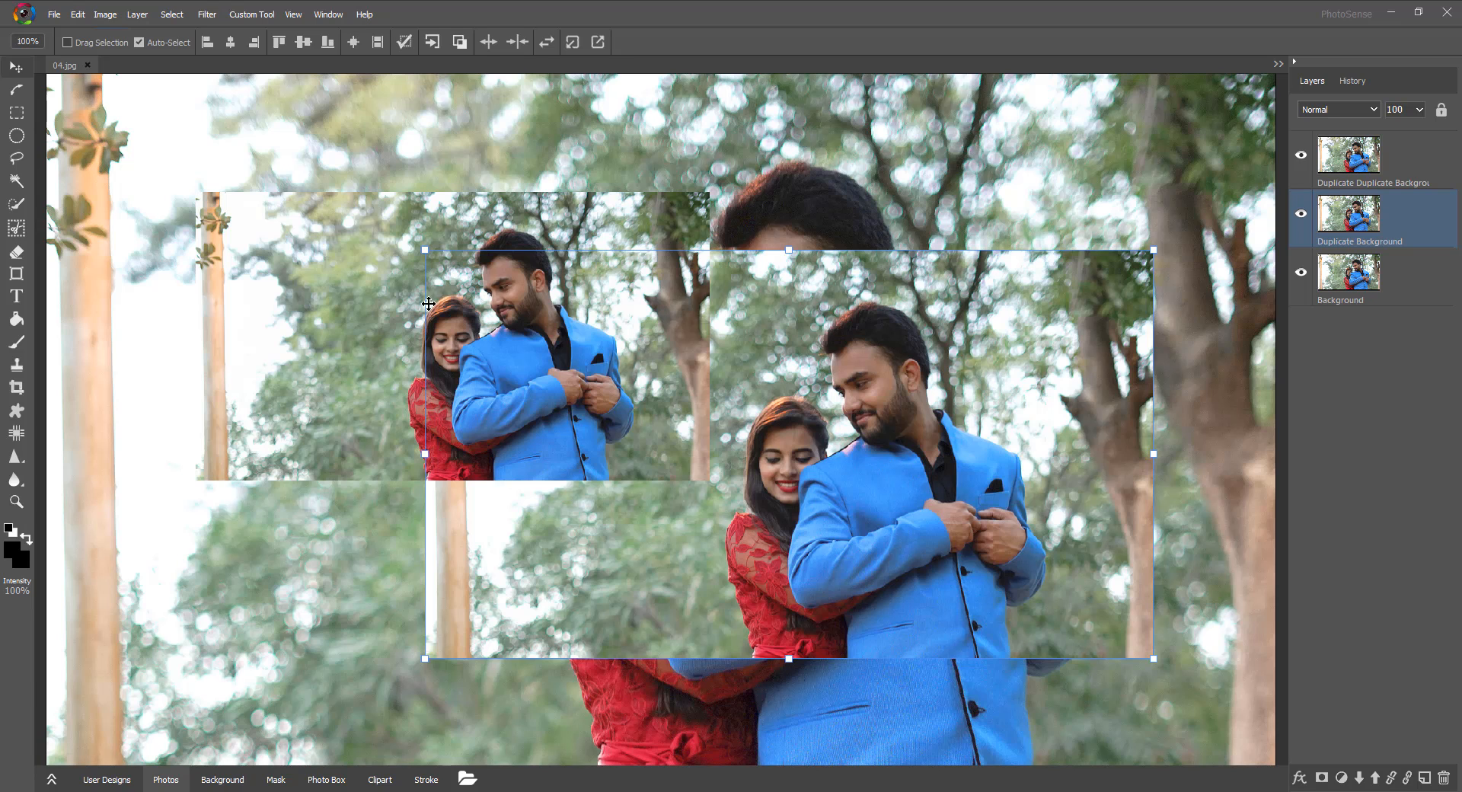
Convert the larger duplicate photo layer to black and white with the Black & White adjustment.
left_click(110, 17)
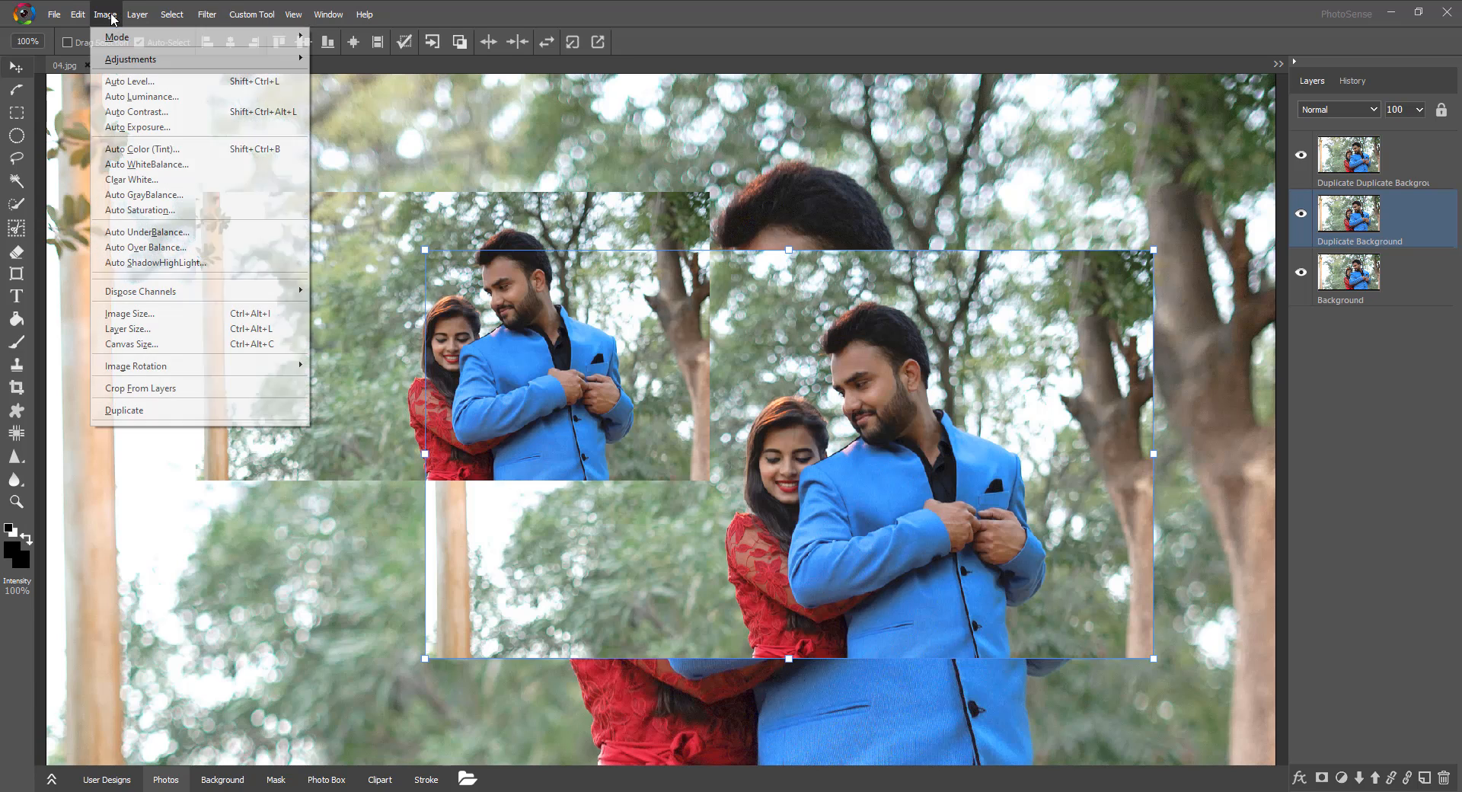
mouse_move(123, 61)
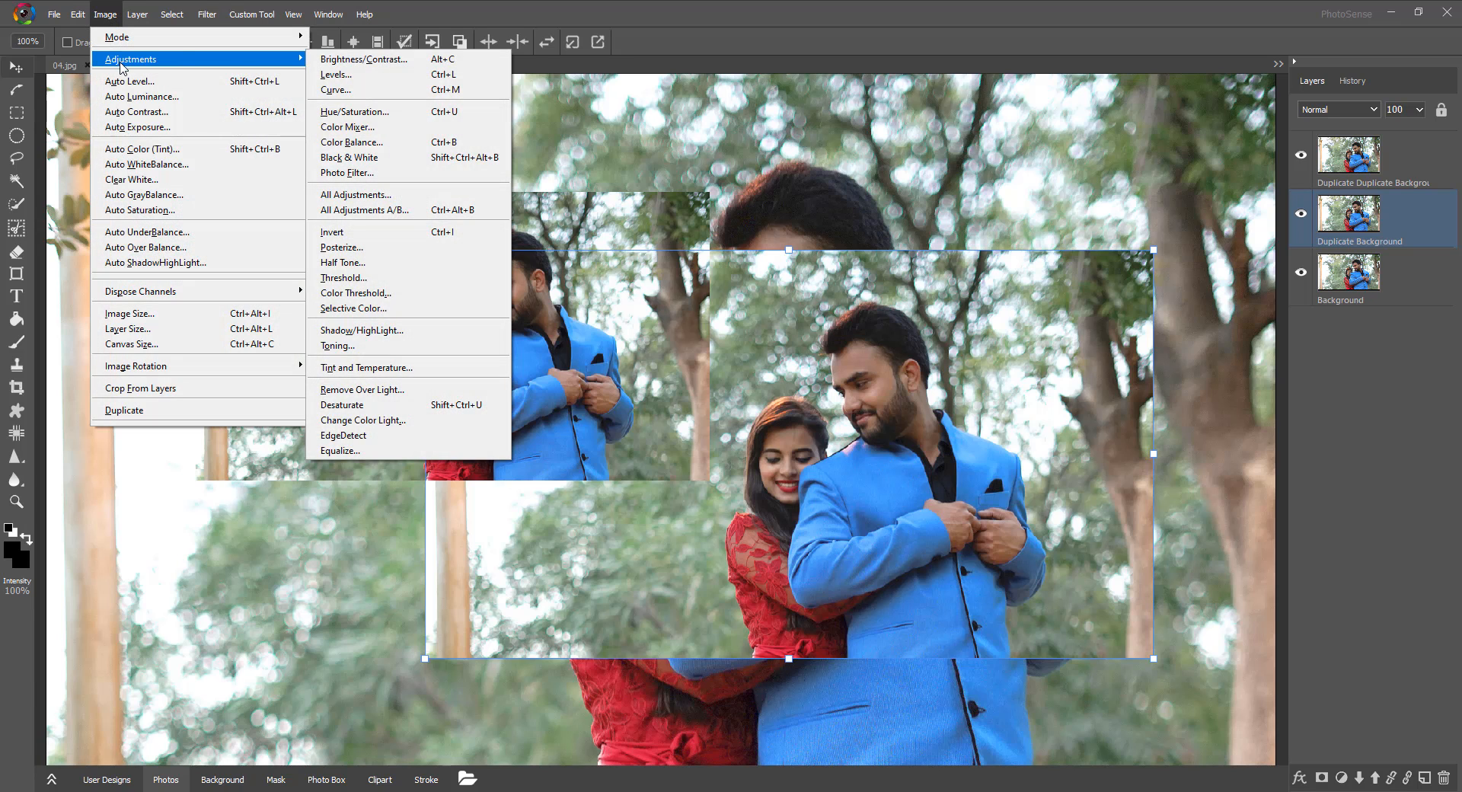
left_click(403, 157)
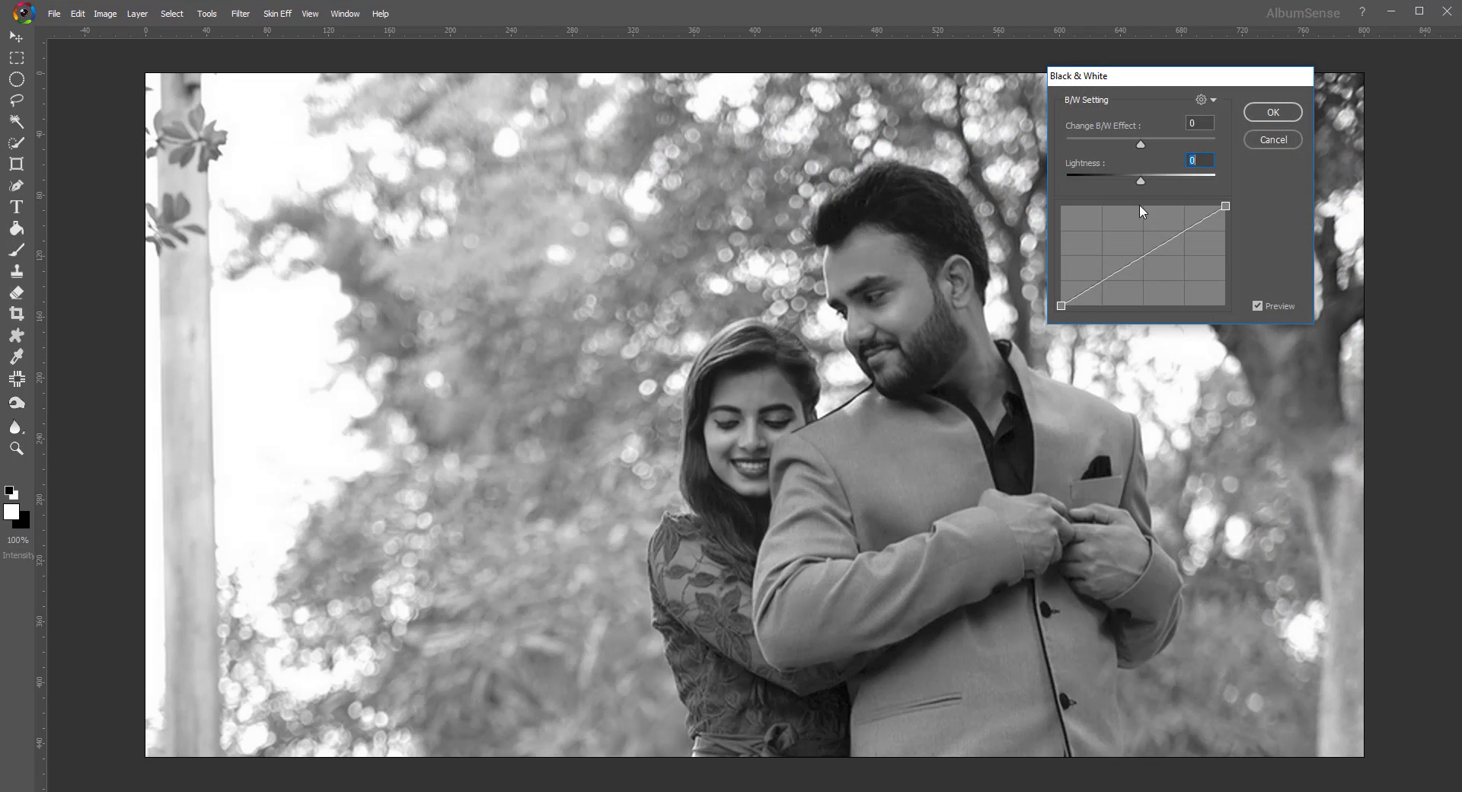
left_click(1153, 251)
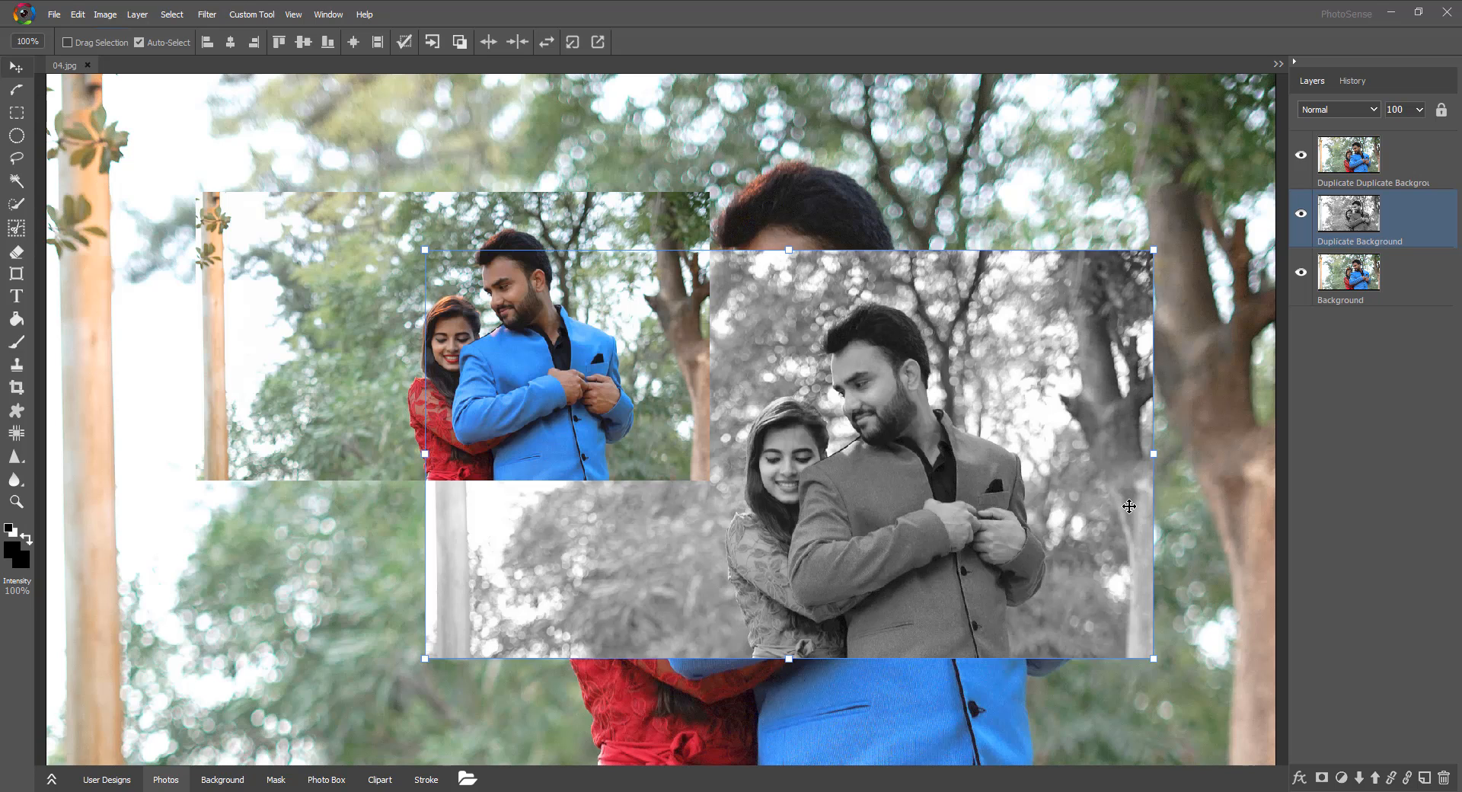
Lower the smaller colour duplicate one level in the layer stack and raise it back above the black-and-white duplicate.
left_click(320, 236)
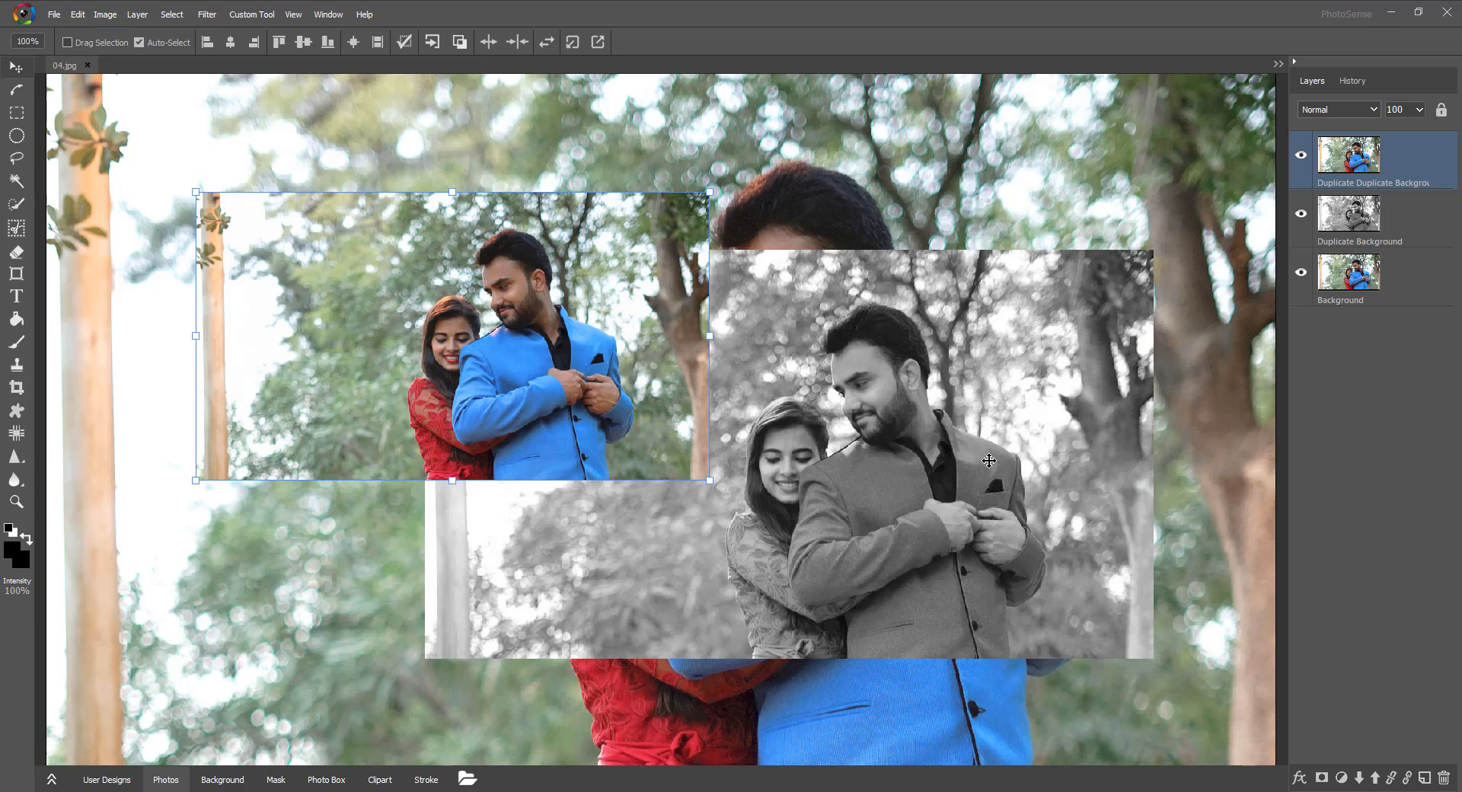
left_click(1360, 778)
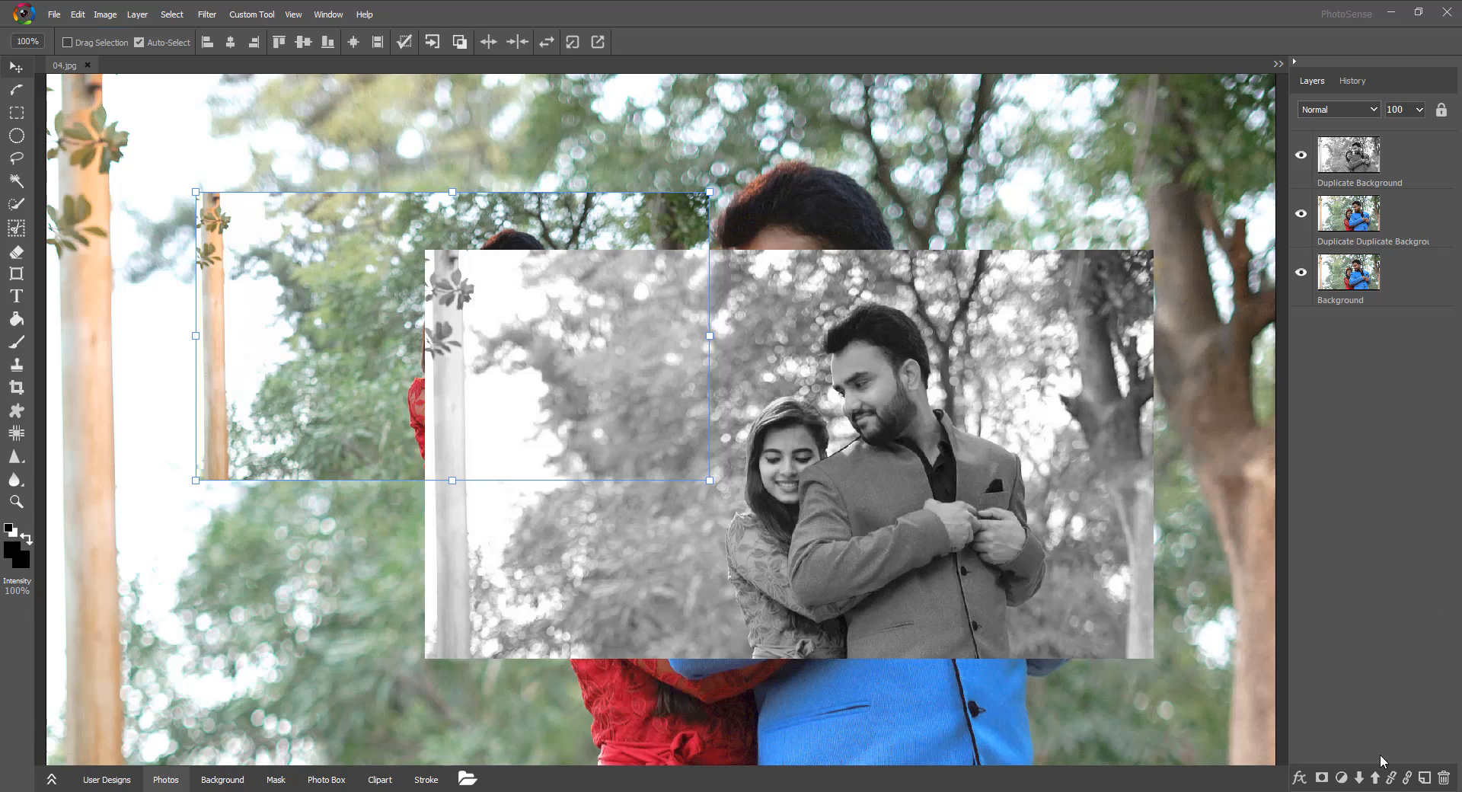
left_click(1376, 777)
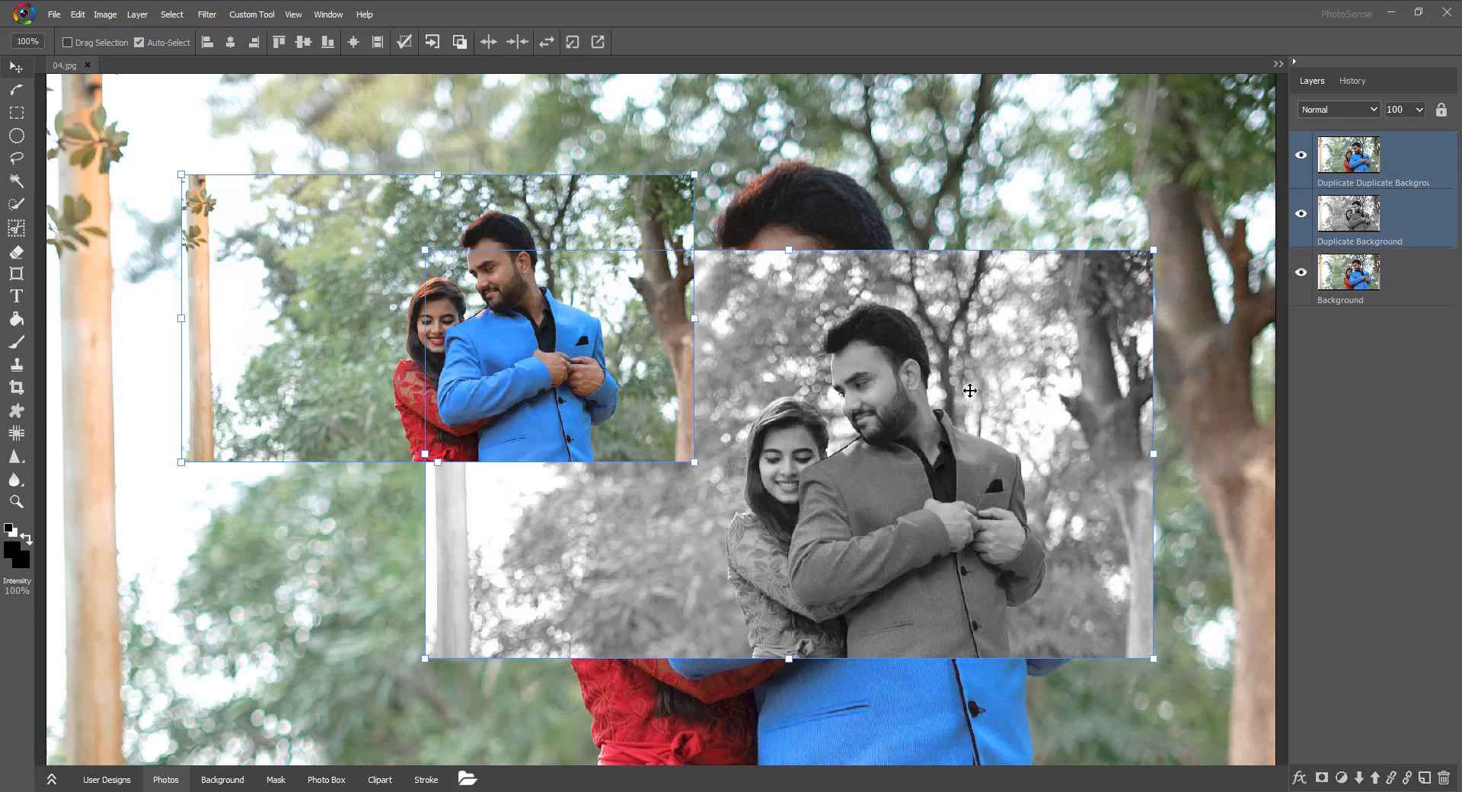
Move the colour and black-and-white duplicates together as one group across the canvas.
mouse_move(970, 390)
left_mouse_down()
mouse_move(897, 402)
mouse_move(903, 413)
mouse_move(1013, 392)
mouse_move(872, 499)
mouse_move(872, 431)
mouse_move(981, 468)
mouse_move(1003, 517)
mouse_move(1019, 439)
mouse_move(1010, 356)
mouse_move(955, 410)
left_mouse_up()
scroll(1014, 401, "down", 3)
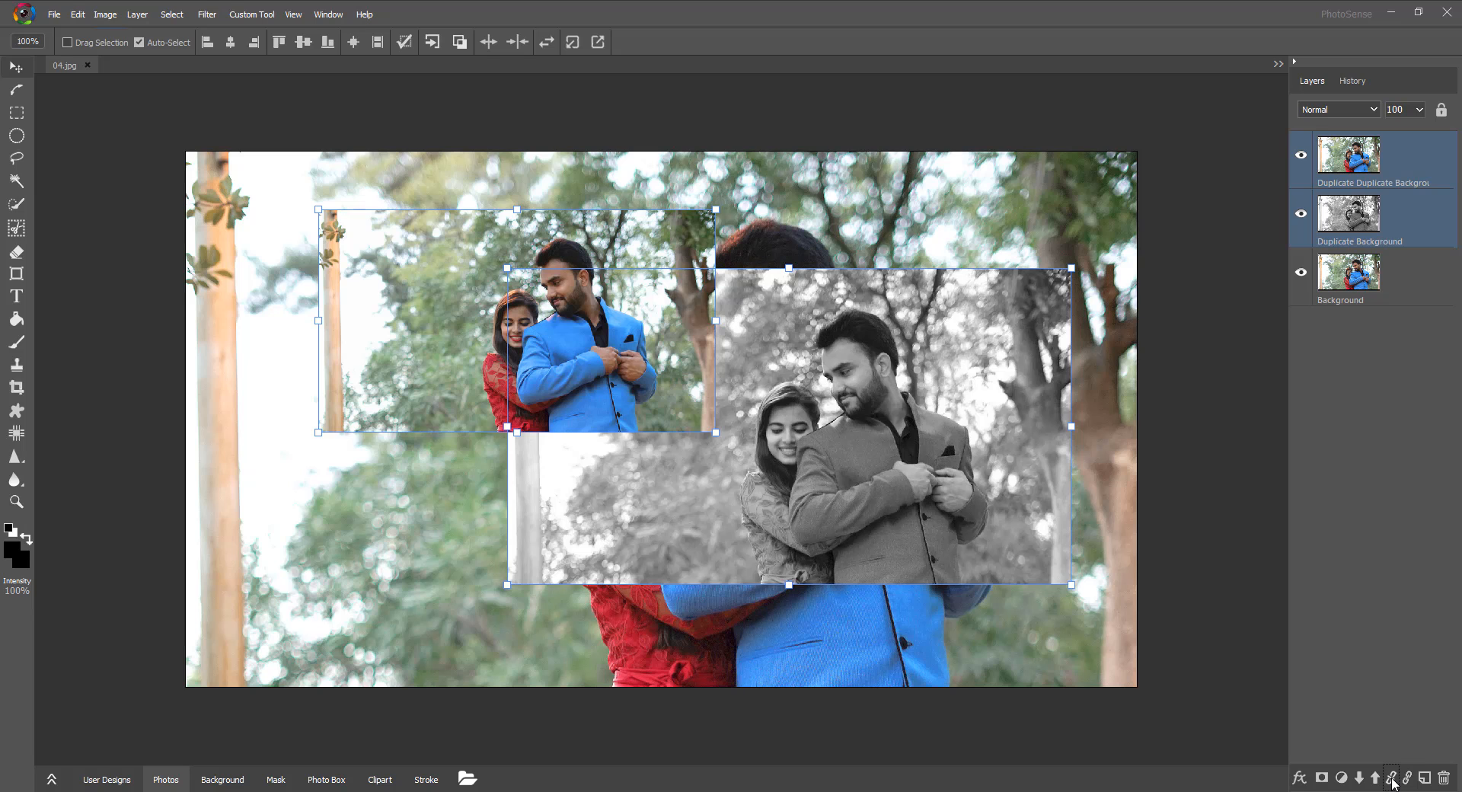
Reposition the duplicates individually, placing the colour one in the photo's upper-left corner and the black-and-white one in its upper-right corner.
left_click(973, 468)
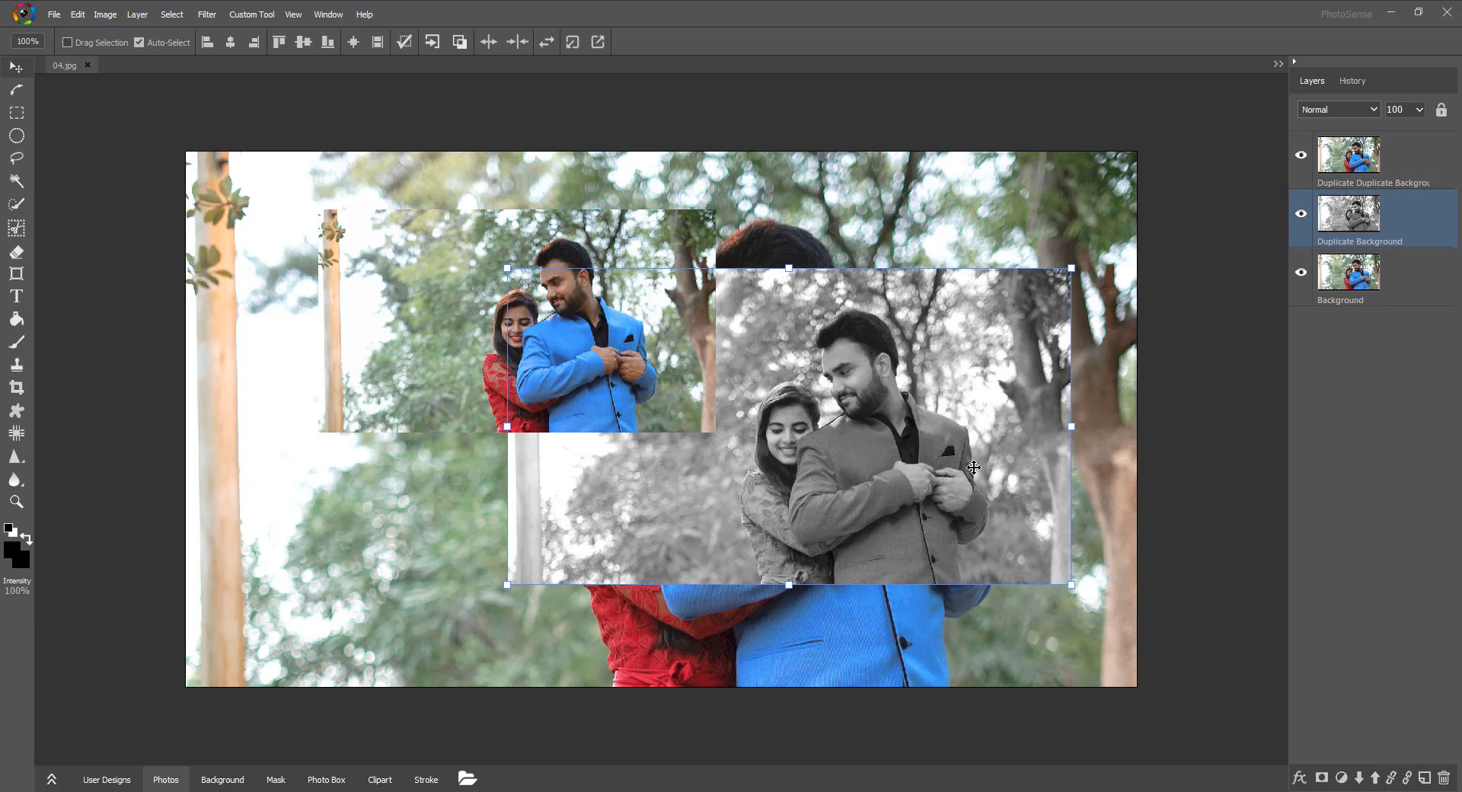
left_click_drag(973, 468, 1034, 548)
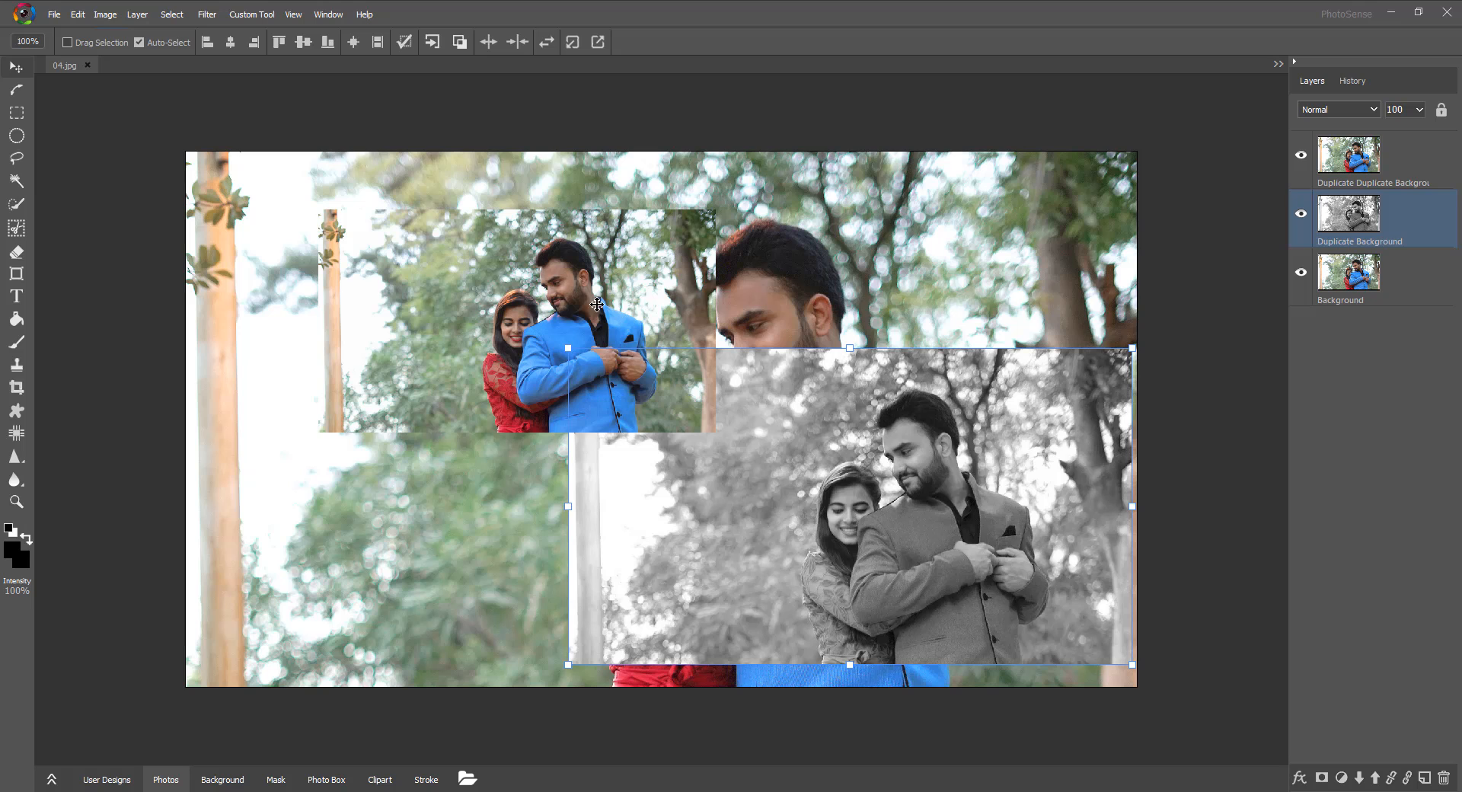
left_click_drag(597, 305, 479, 268)
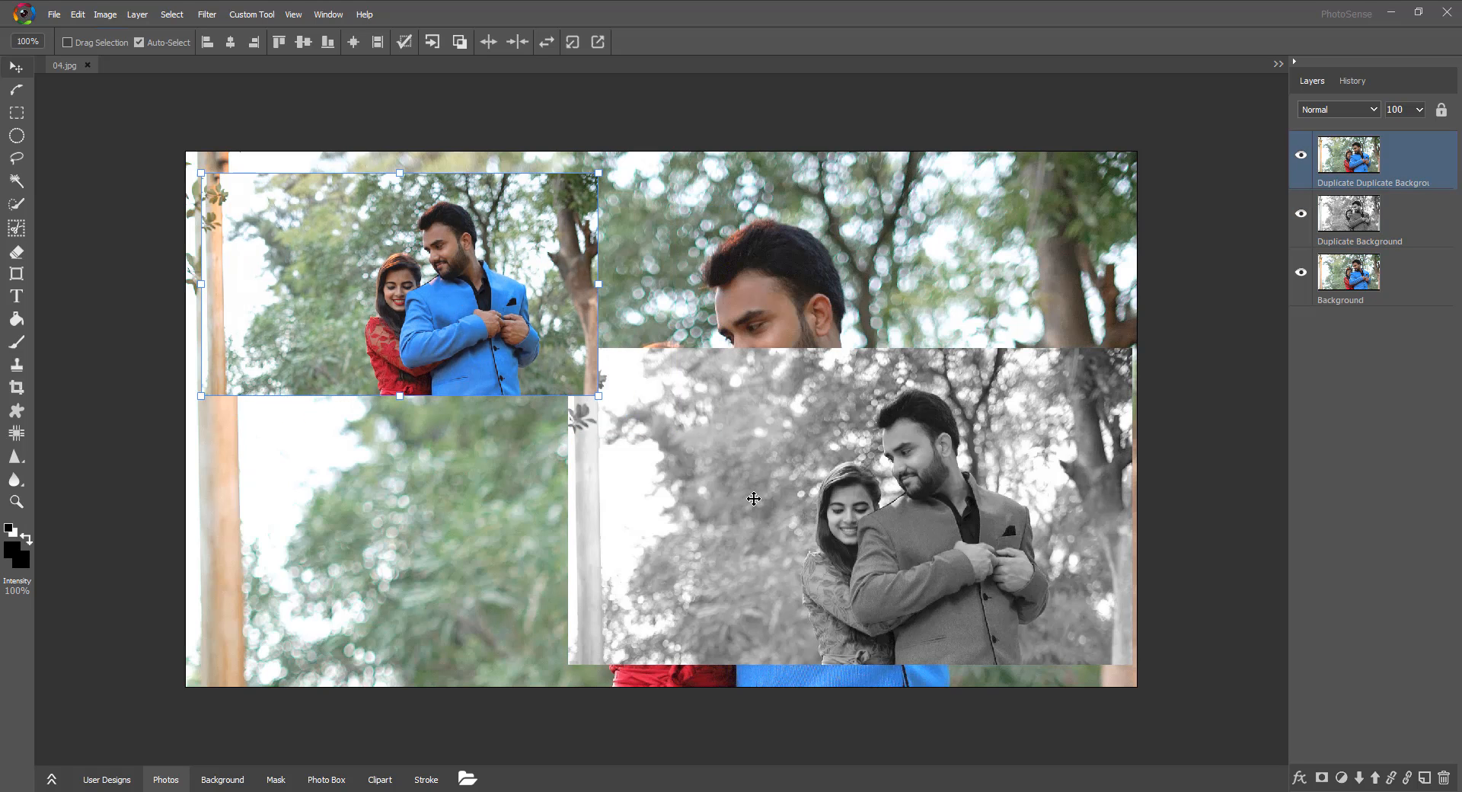
left_click_drag(754, 498, 711, 503)
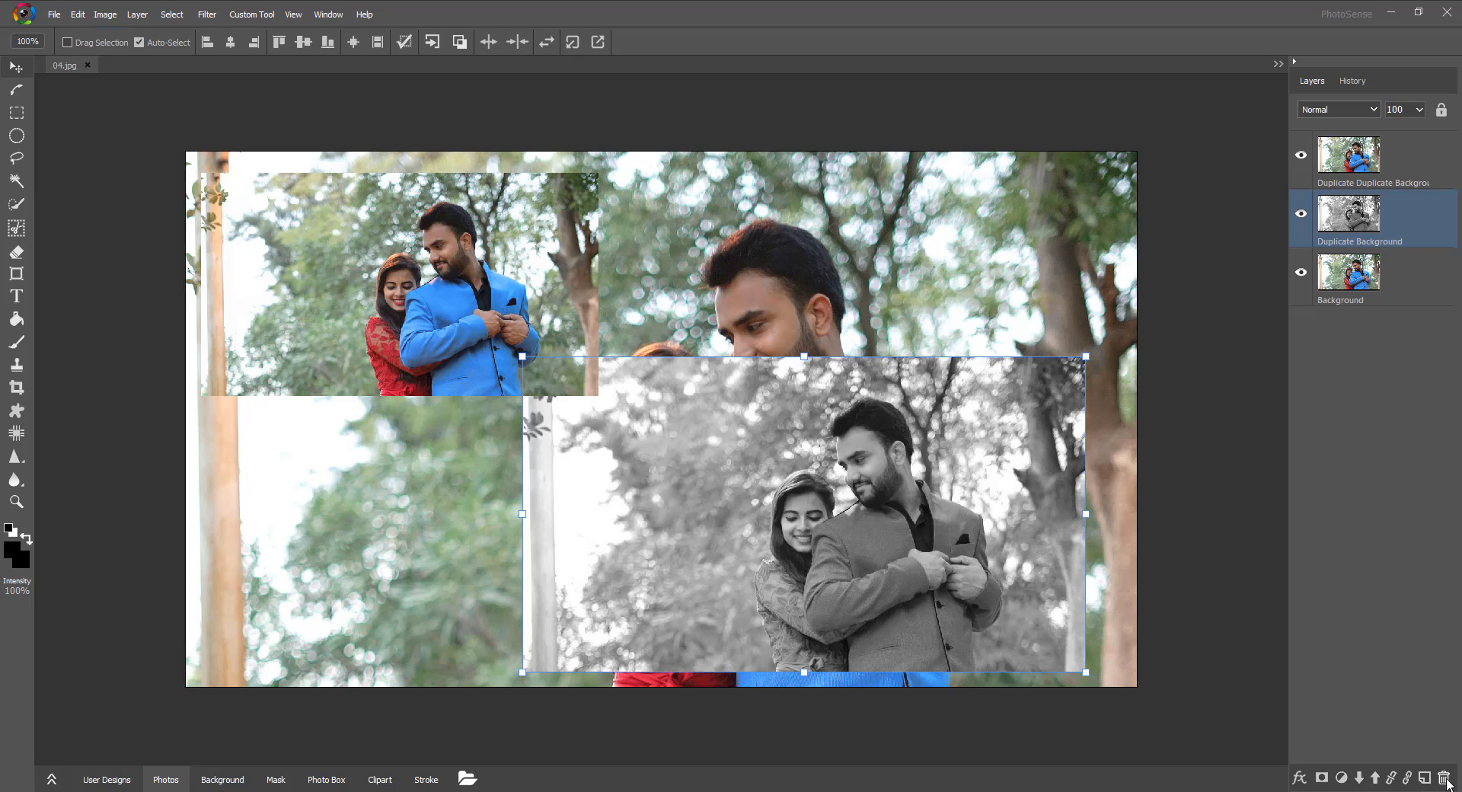
left_click_drag(848, 453, 897, 257)
left_click_drag(443, 257, 440, 248)
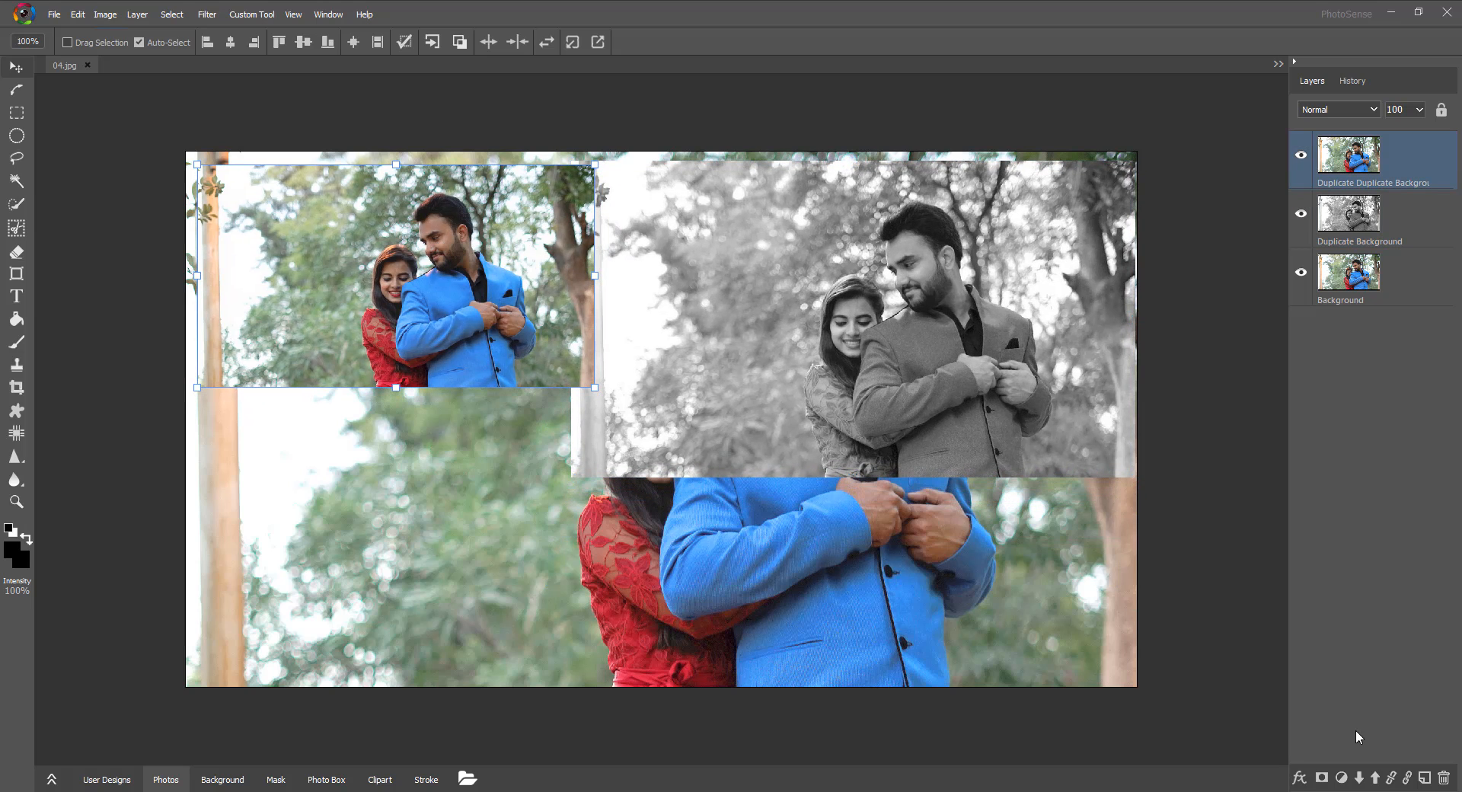
Add a new empty layer directly above the Background layer and delete it.
left_click(641, 620)
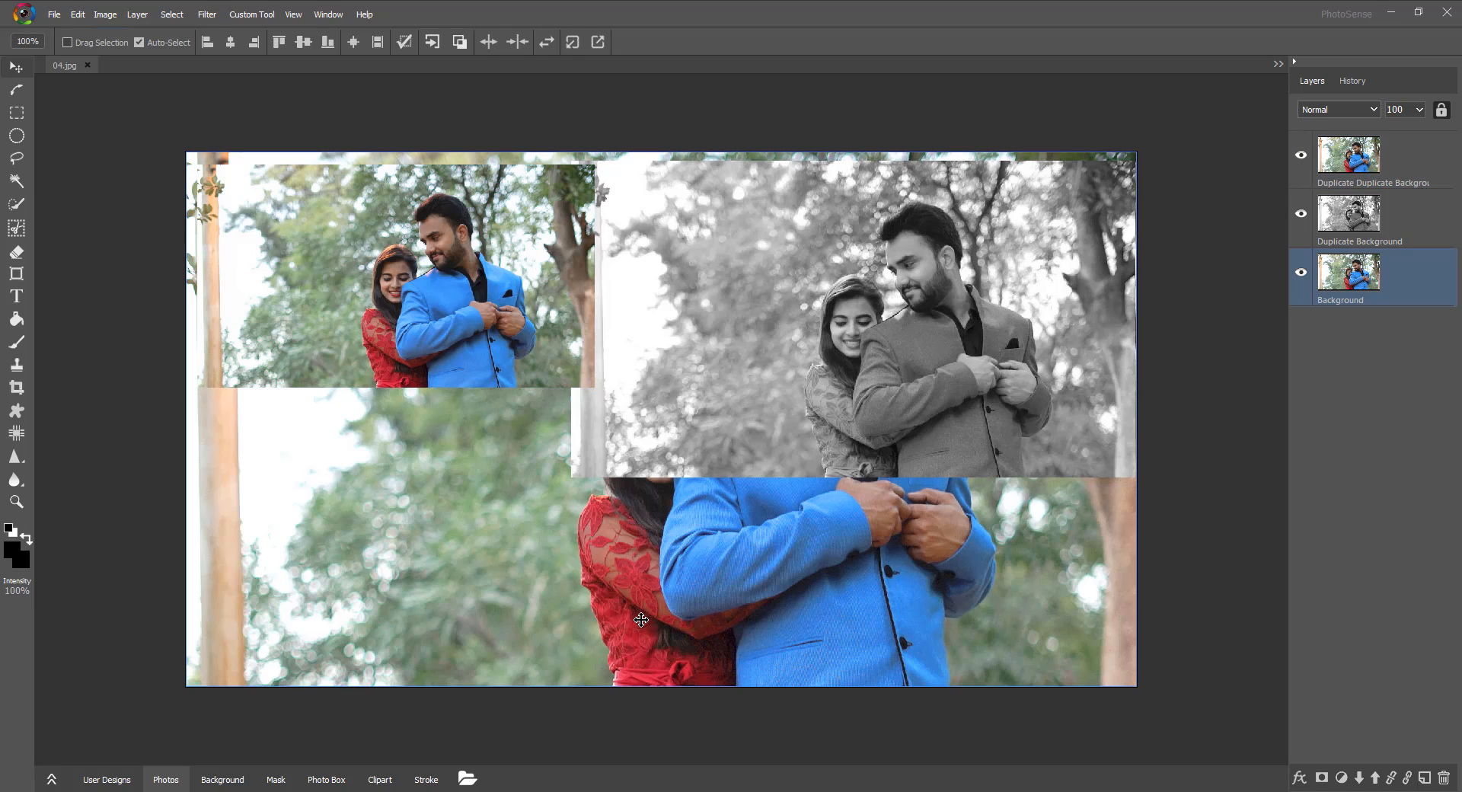
left_click(1424, 779)
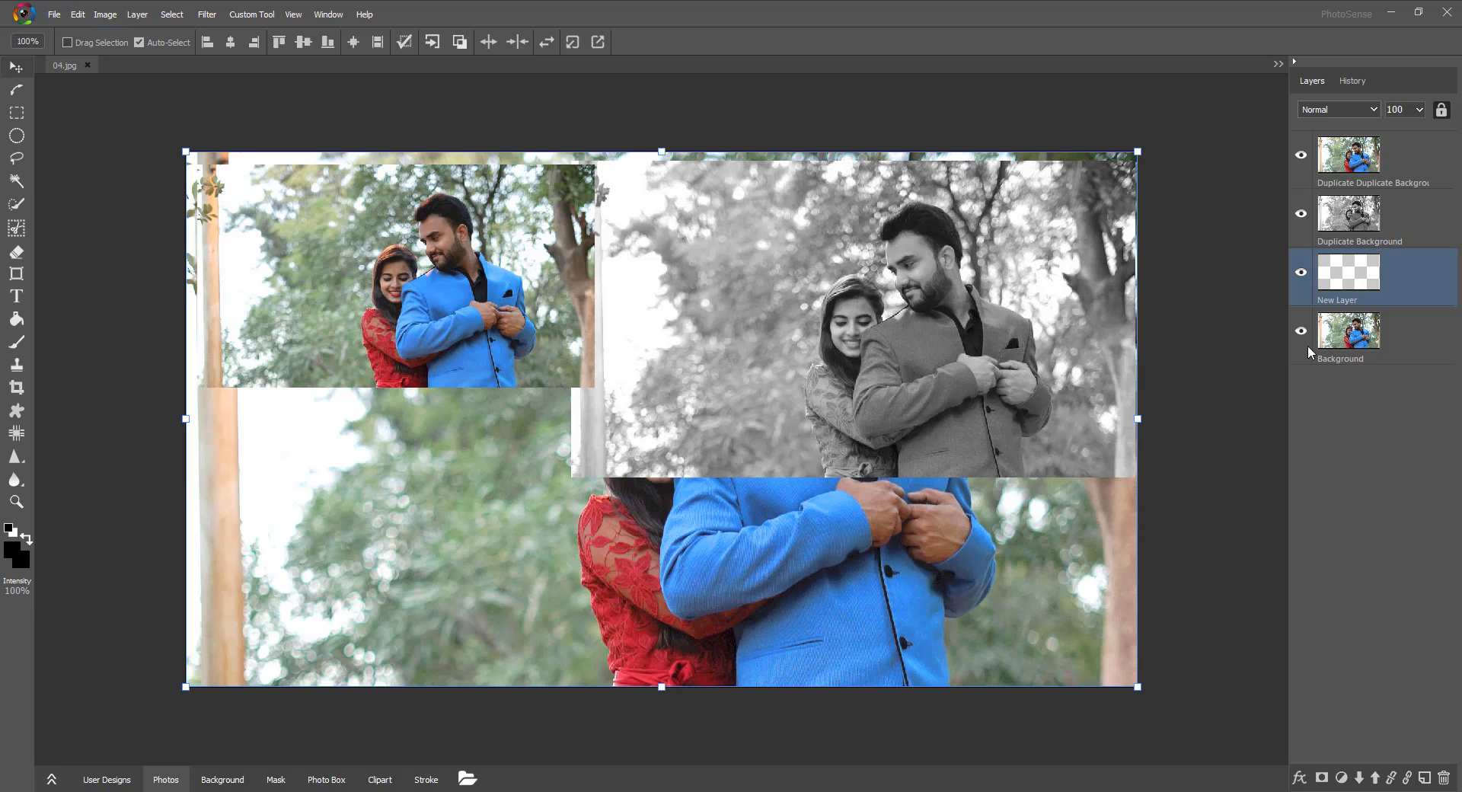
left_click(1366, 285)
key("Delete")
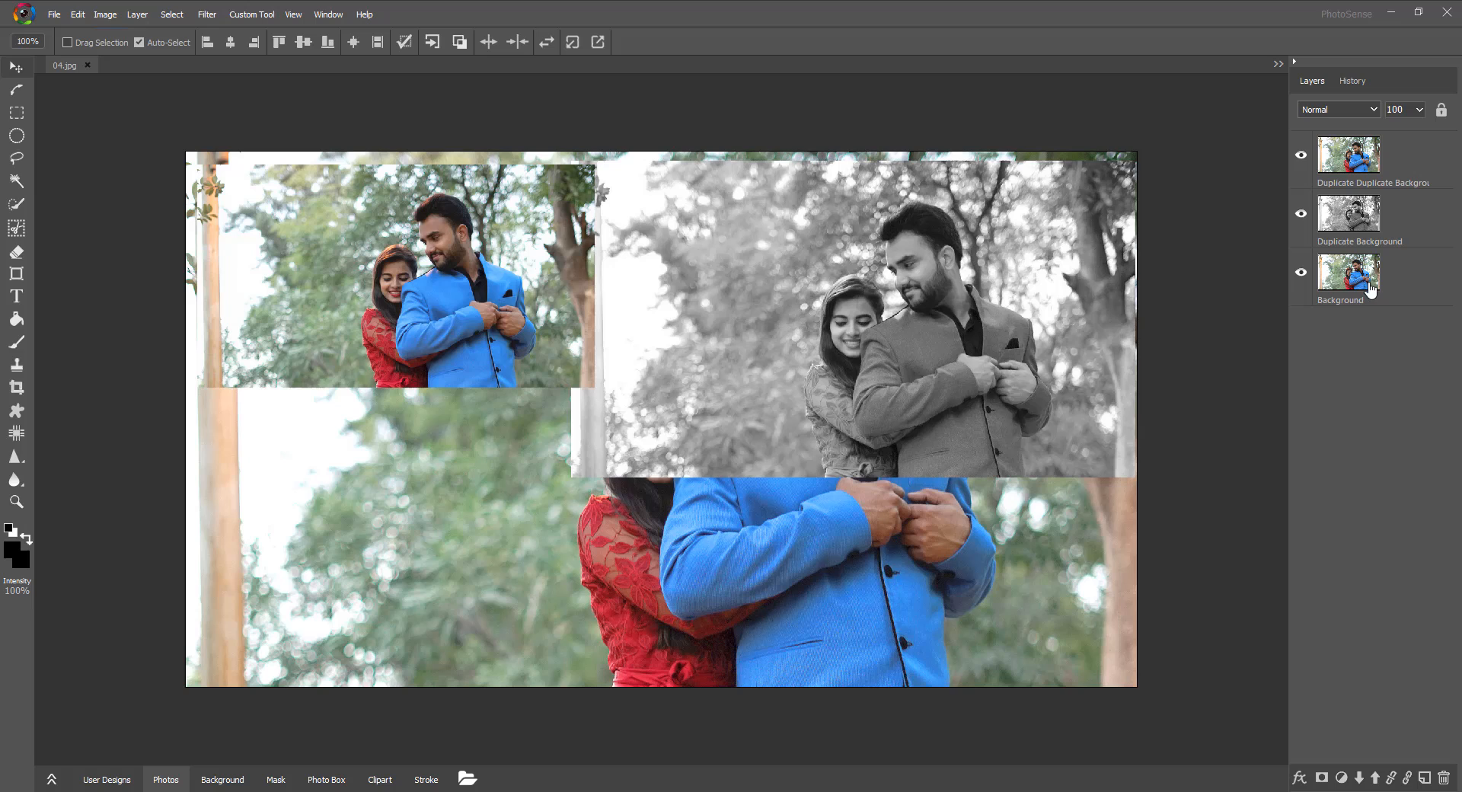
Draw a tall rectangular marquee selection over the lower-left foliage of the Background layer and nudge it slightly upward.
left_click(17, 113)
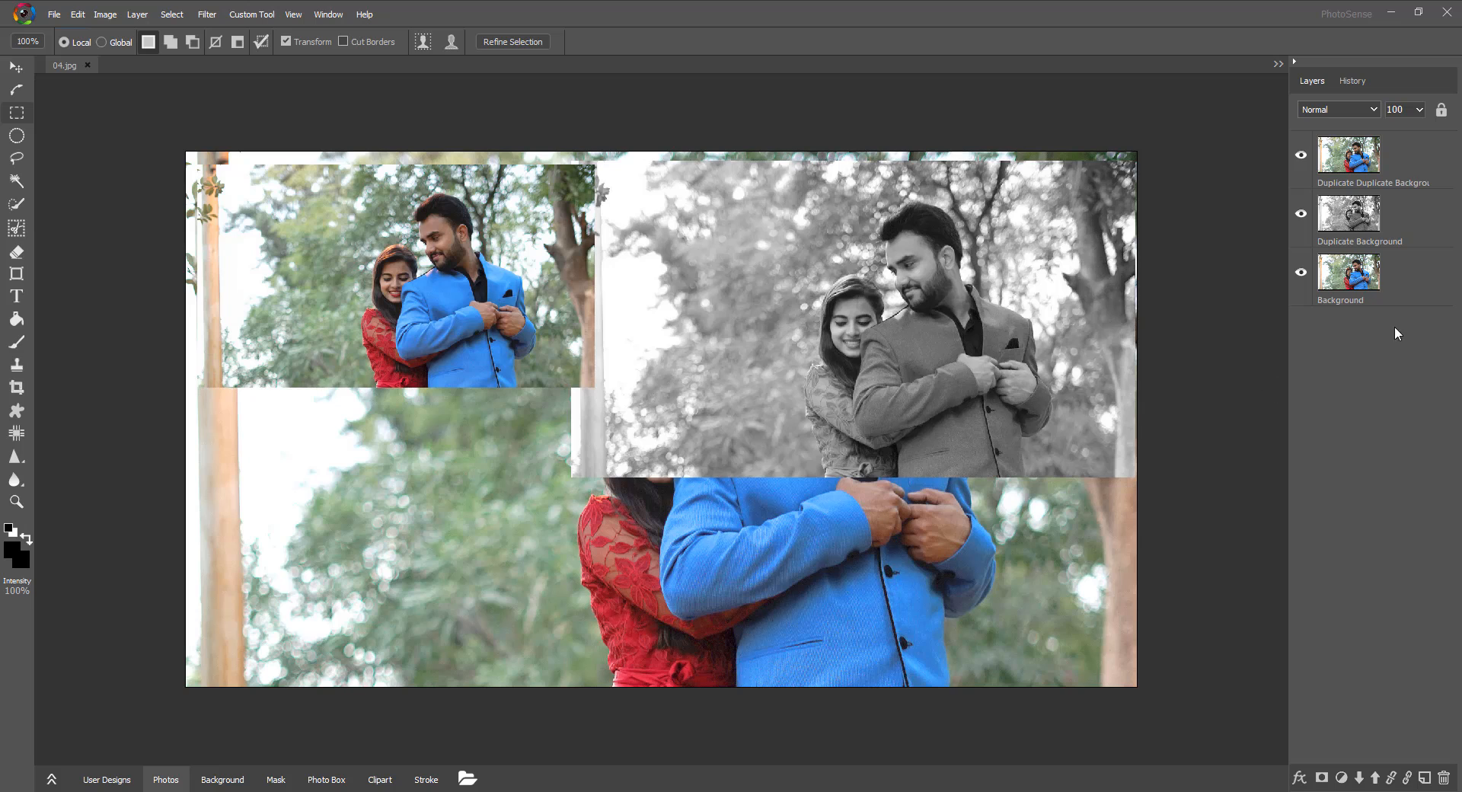
left_click(1360, 280)
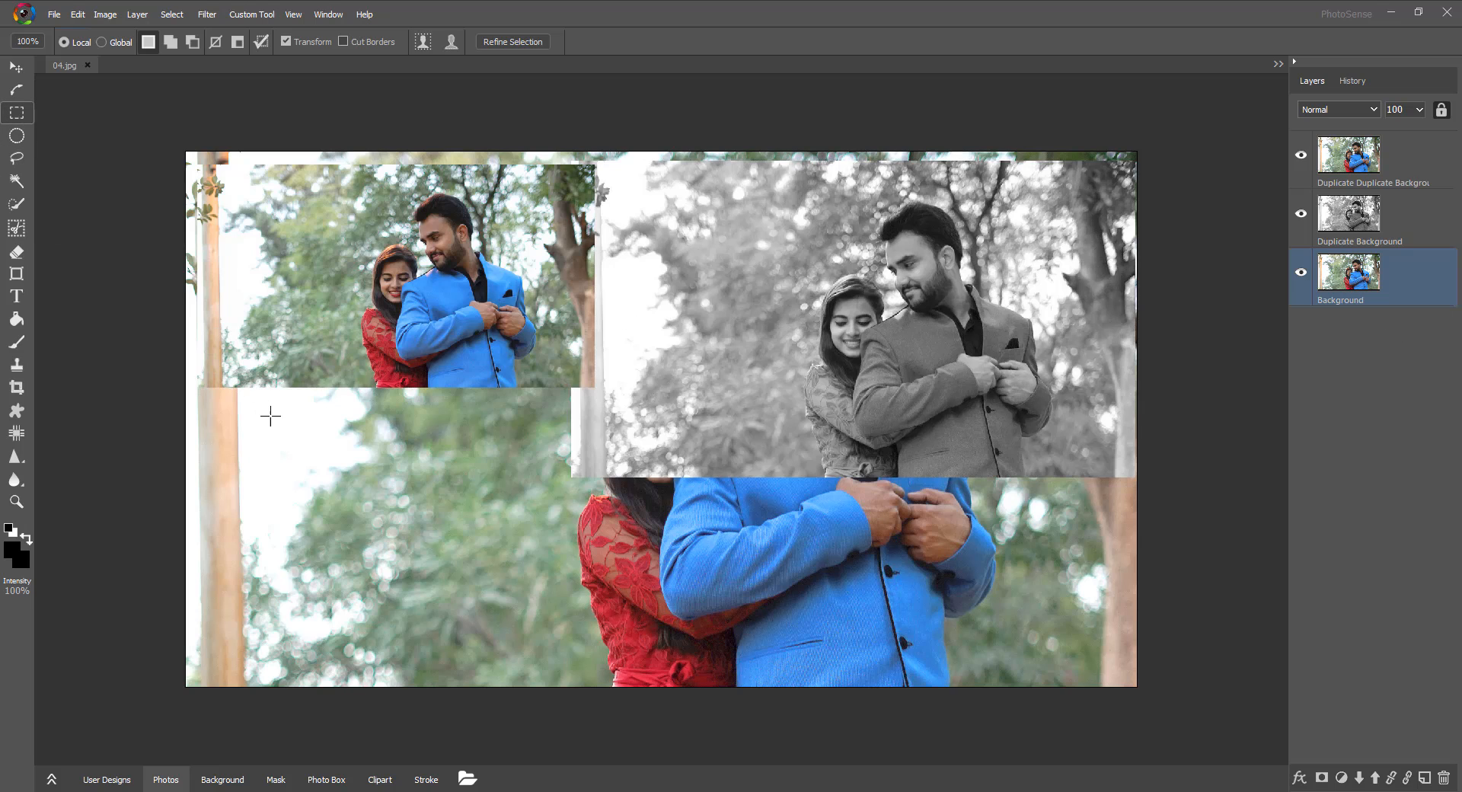
left_click_drag(272, 415, 452, 678)
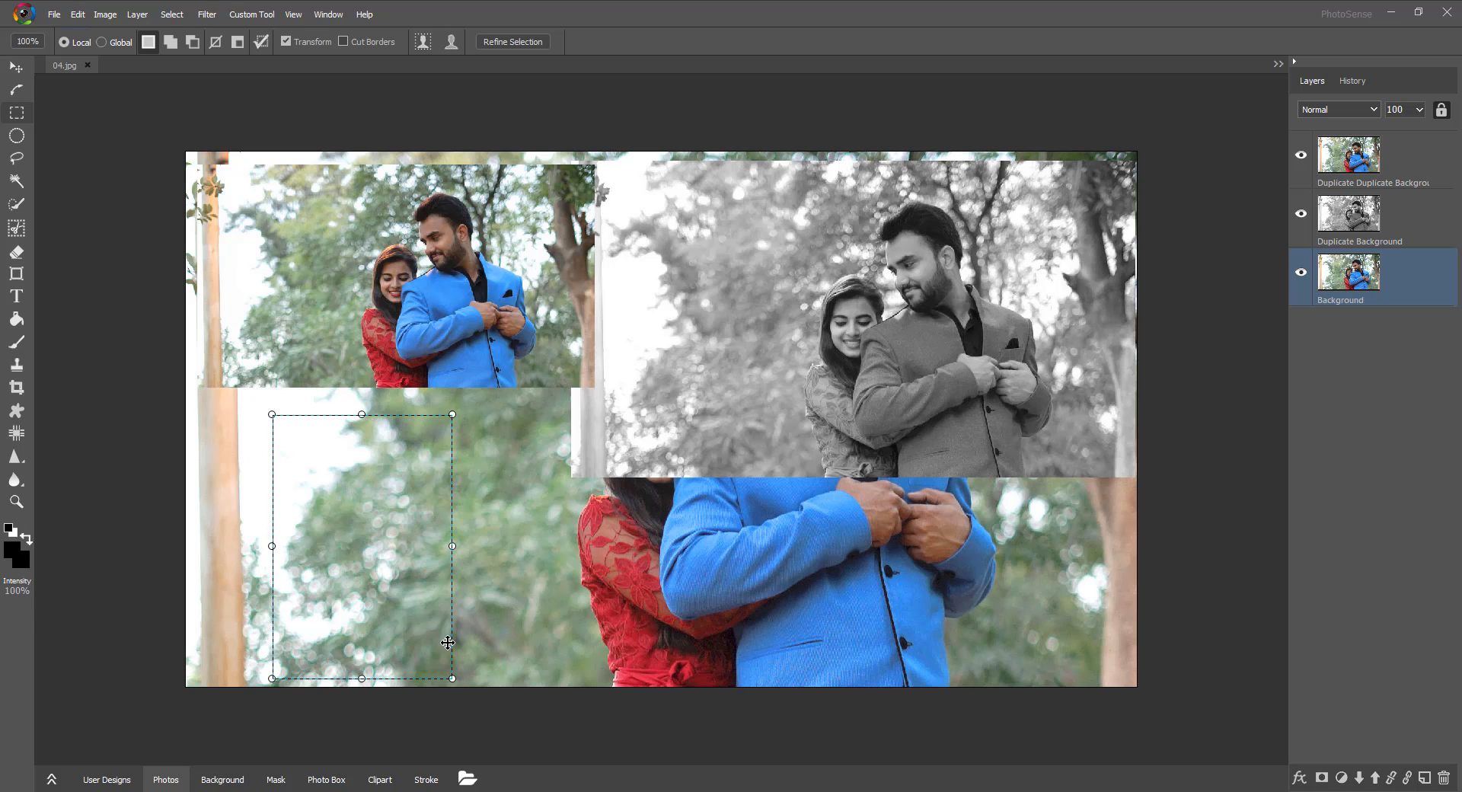
left_click_drag(427, 586, 430, 577)
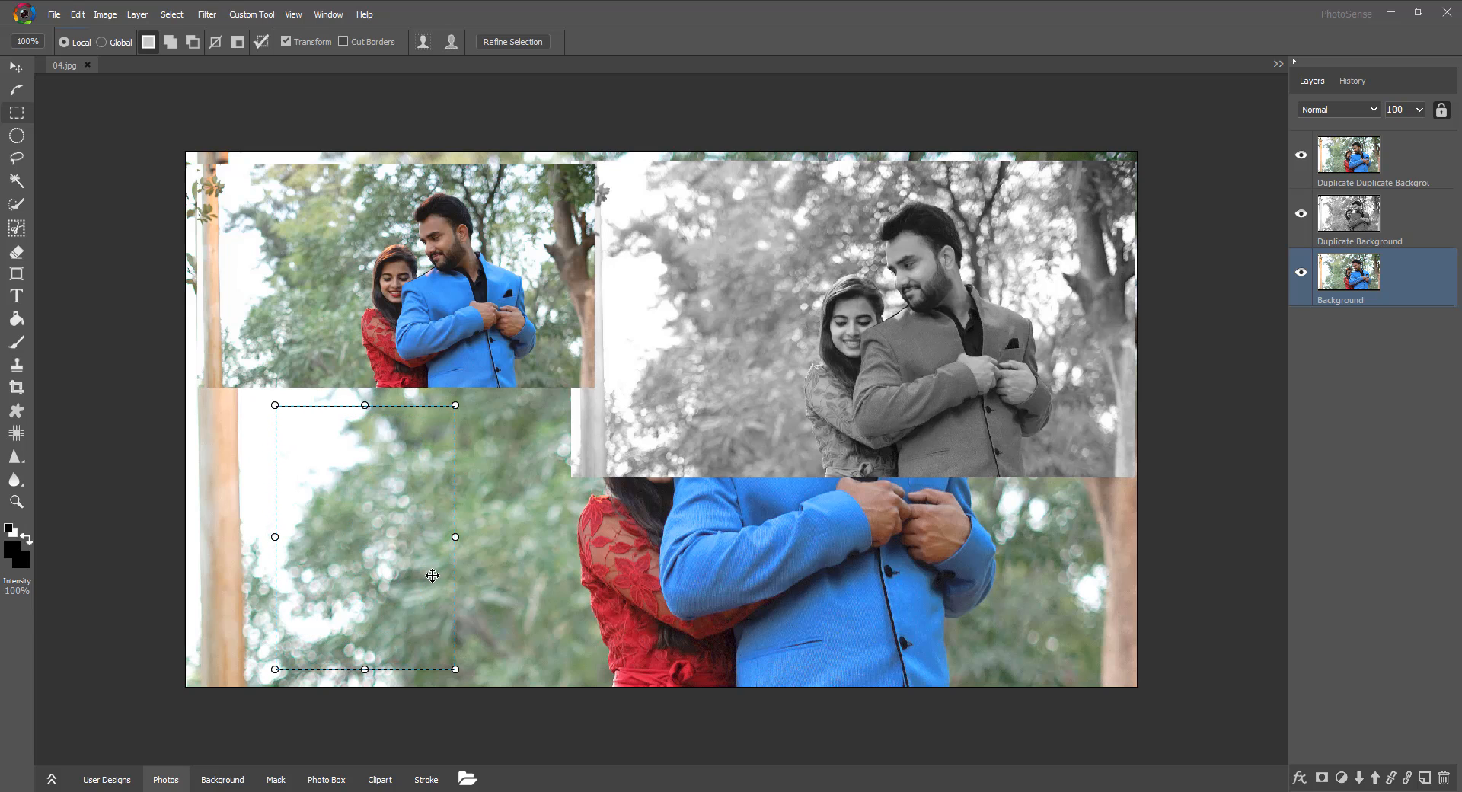
Fill the rectangular selection with black on a new layer, deselect it, and delete that layer.
left_click(1424, 778)
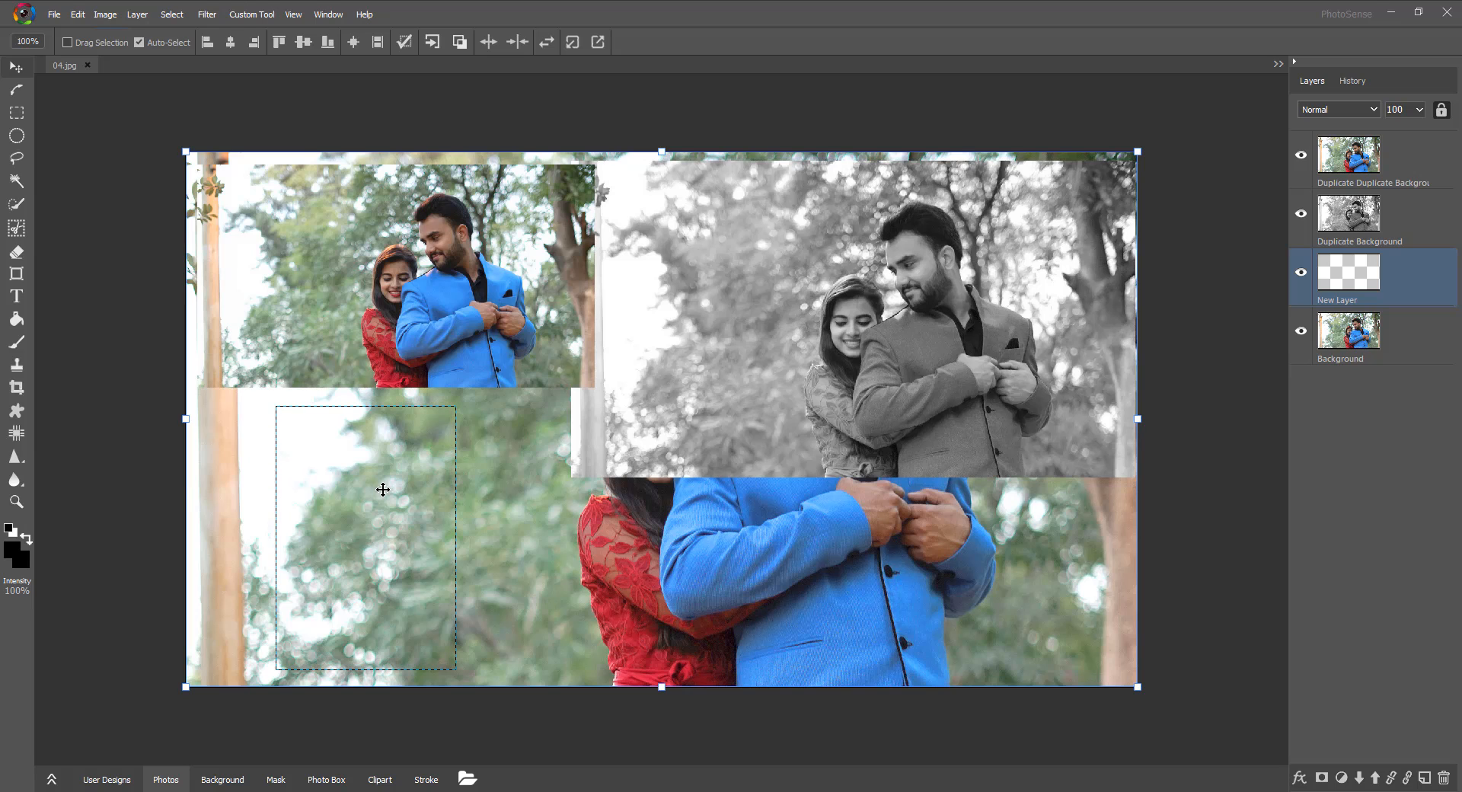
key("alt+BackSpace")
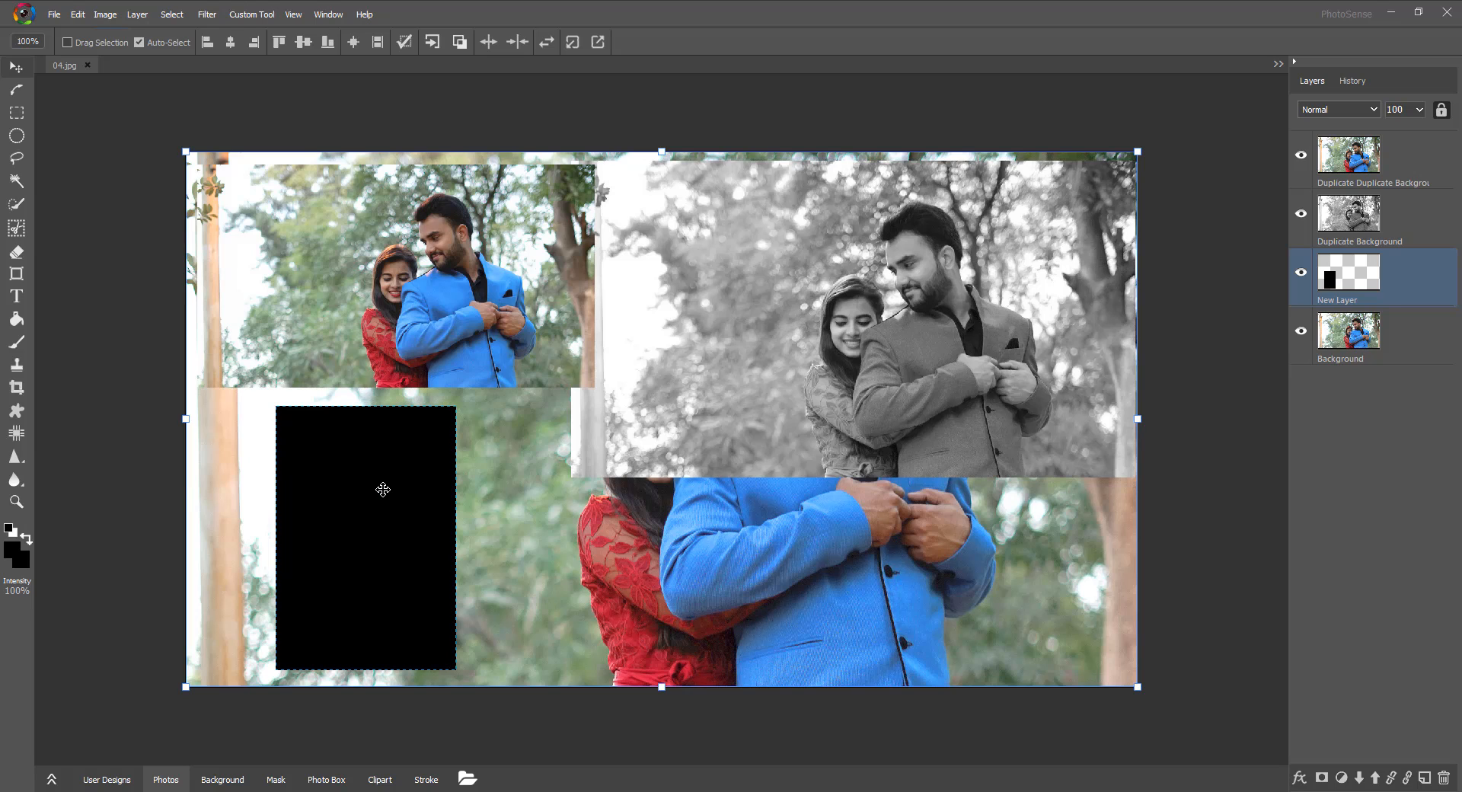
key("ctrl+d")
left_click(77, 310)
left_click(1364, 280)
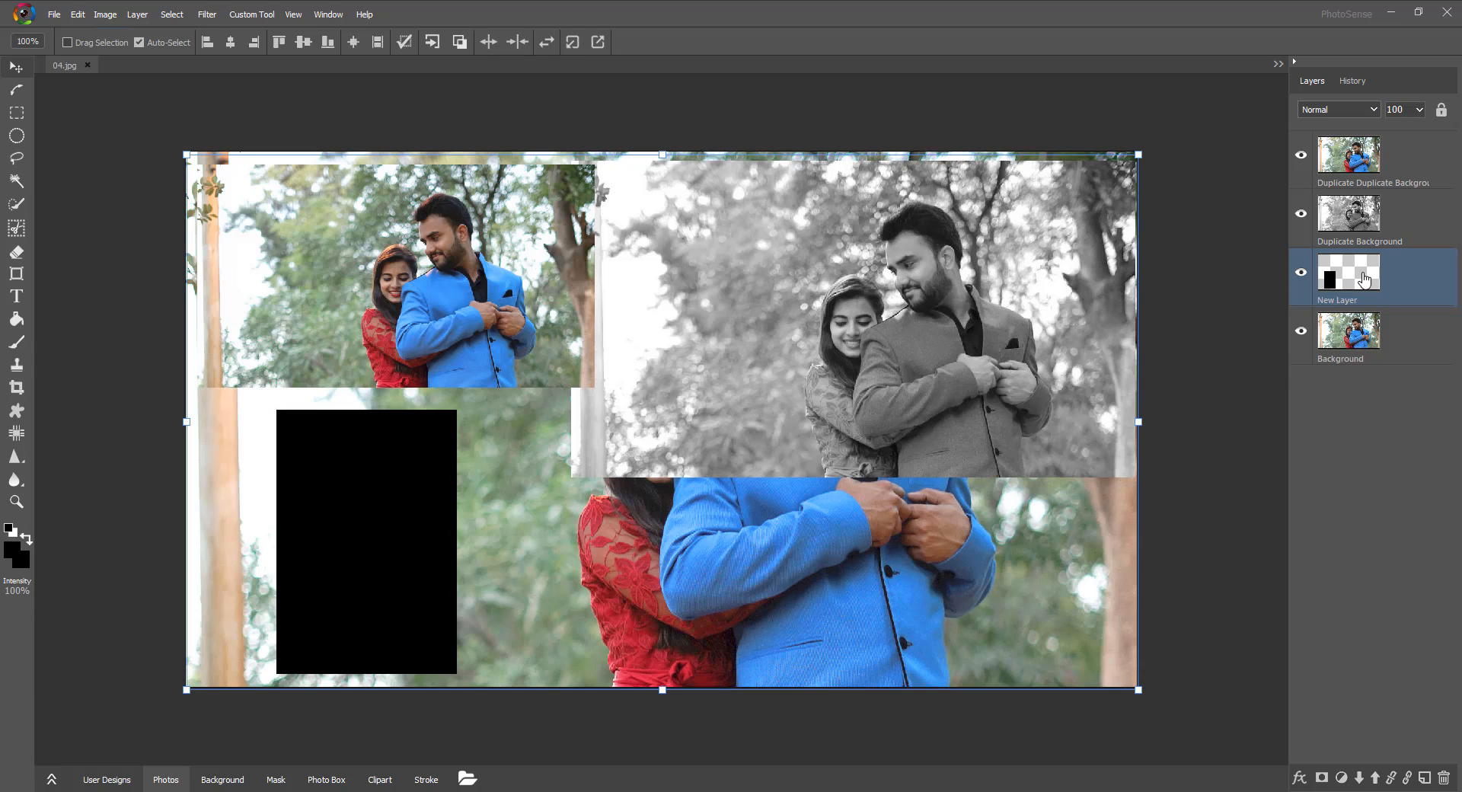
key("Delete")
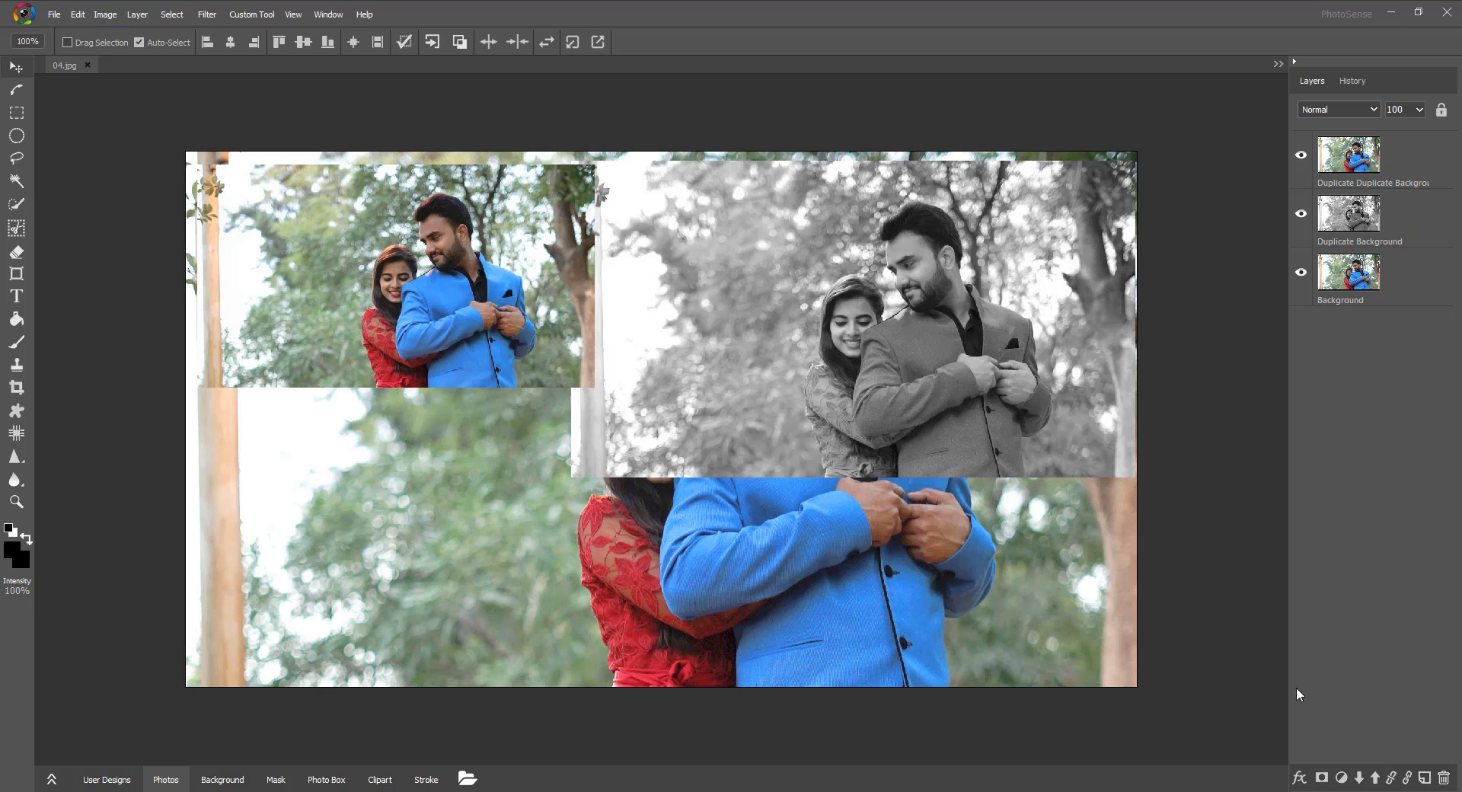
Delete the black-and-white duplicate layer and move the remaining colour duplicate down to about X 160, Y 379.
left_click(948, 336)
left_click_drag(948, 335, 923, 465)
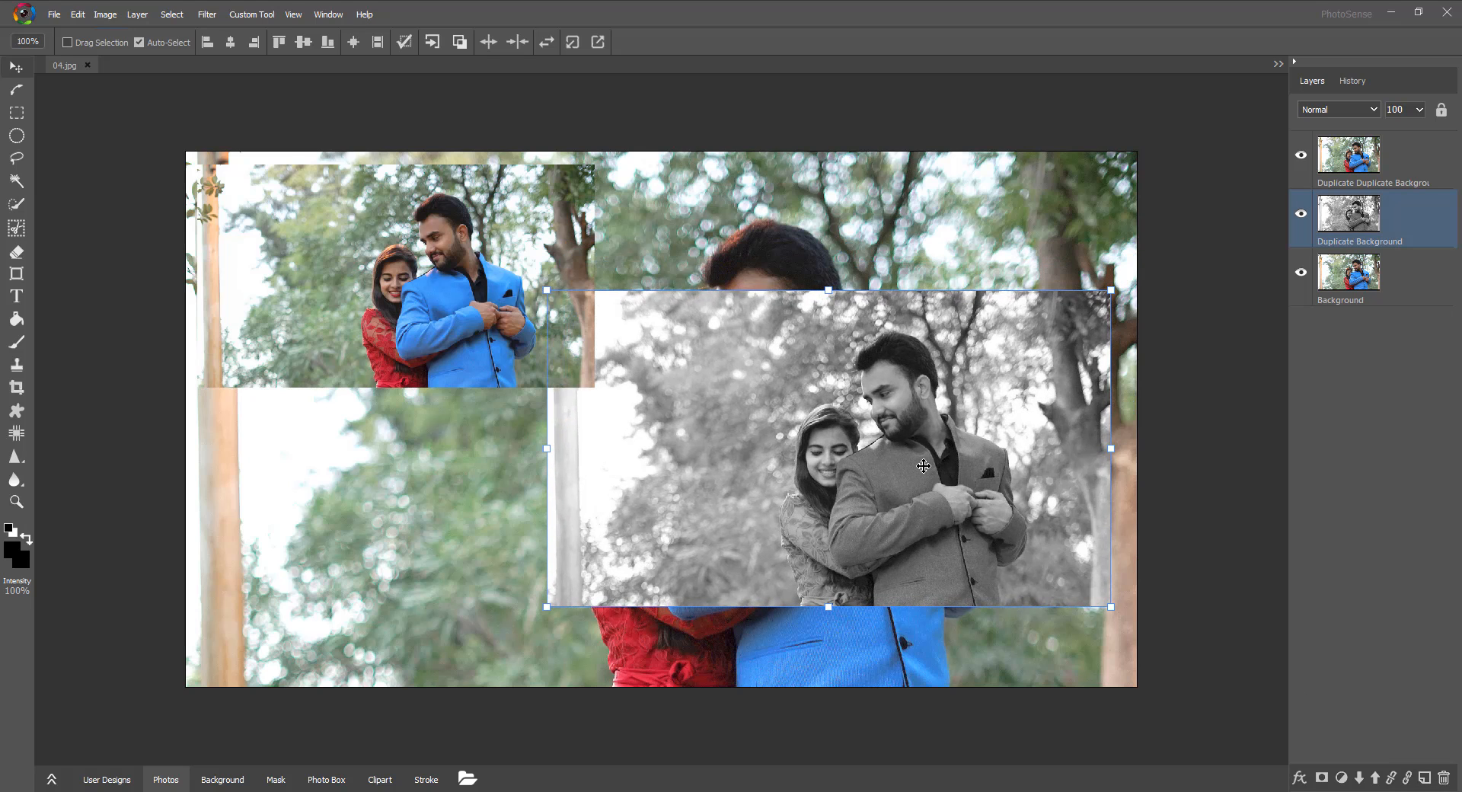
left_click(1443, 779)
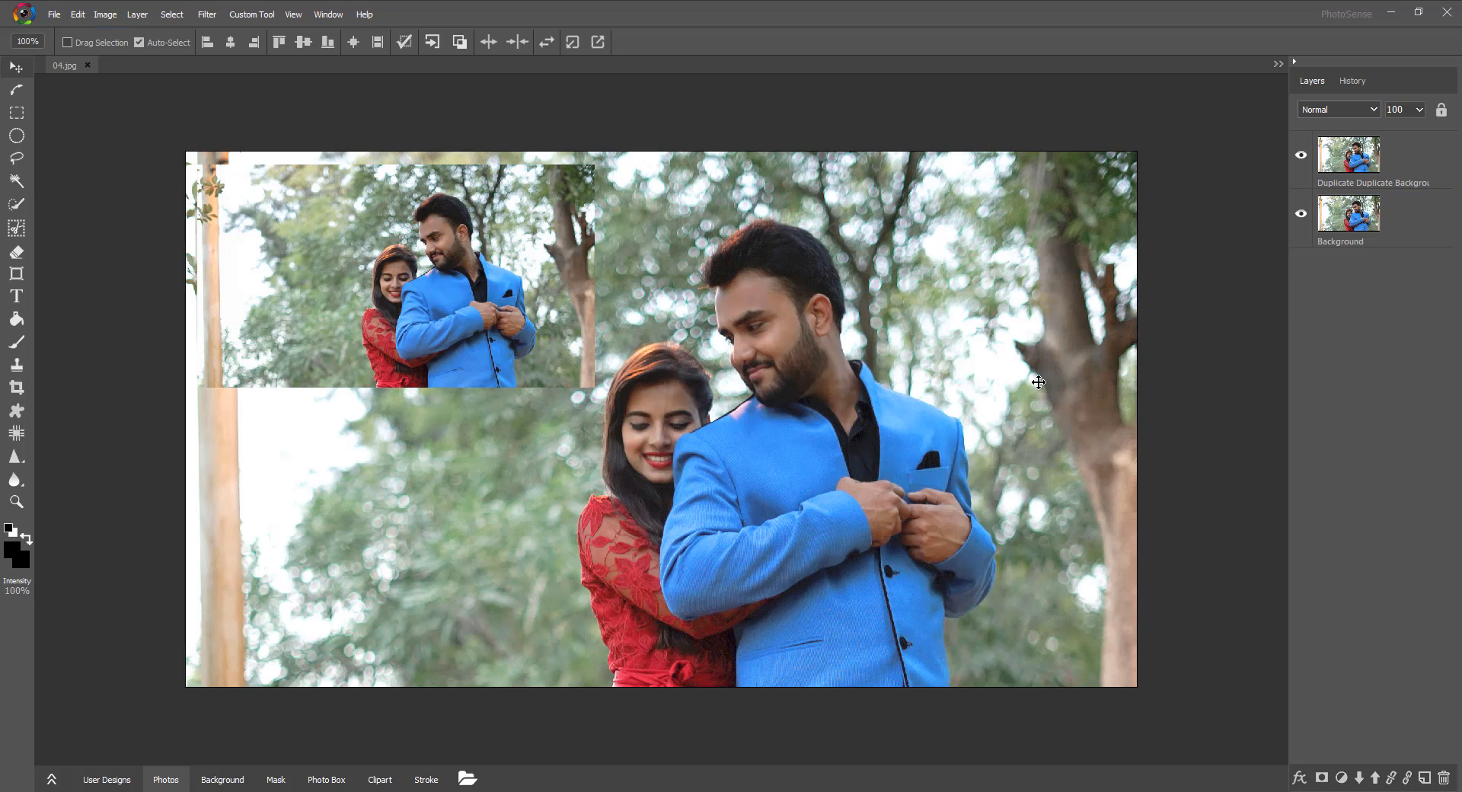
left_click(445, 280)
left_click_drag(445, 280, 512, 454)
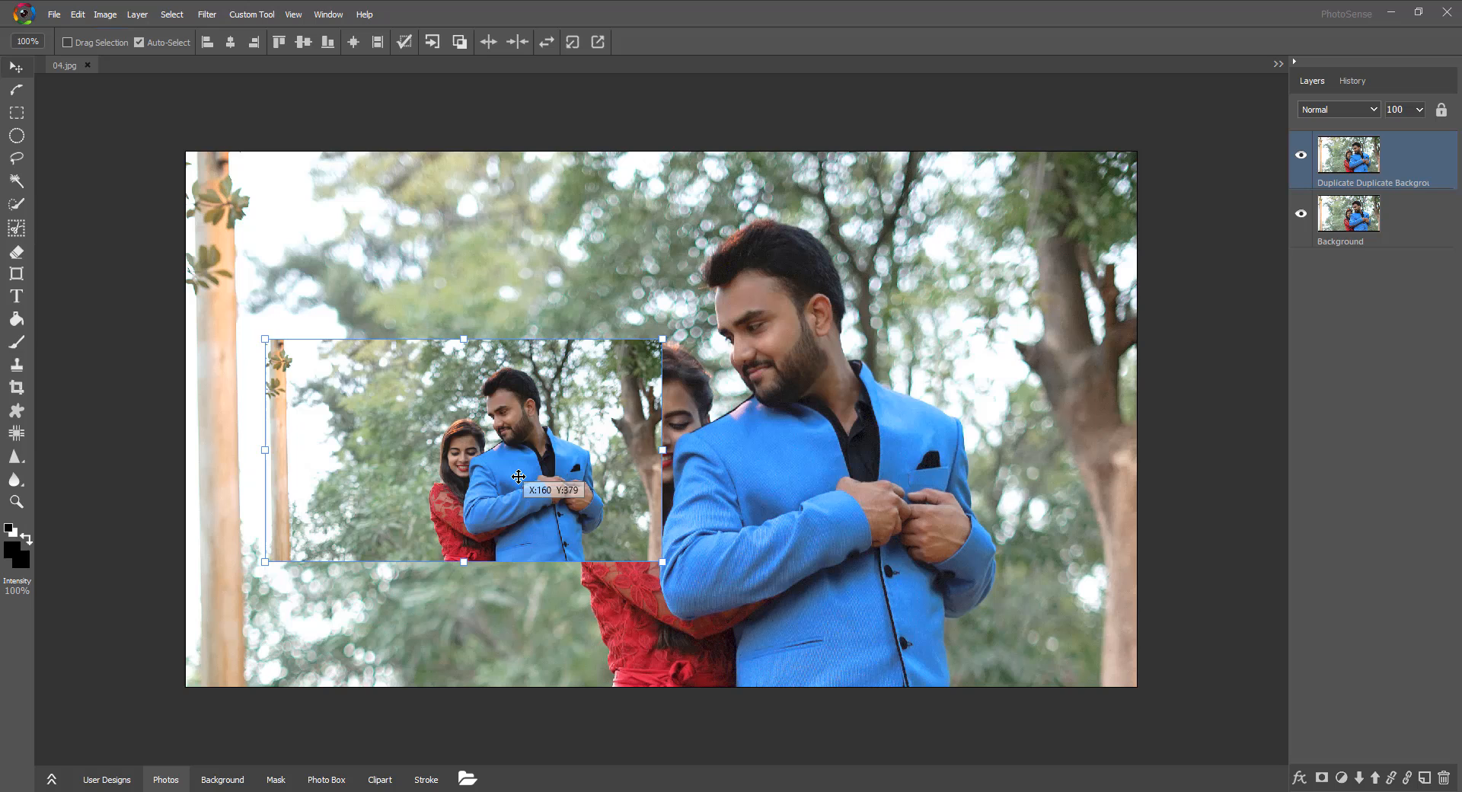
Examine the blend modes available for the remaining duplicate layer, leaving it at Normal.
left_click(1337, 113)
left_click(1338, 109)
left_click(1339, 109)
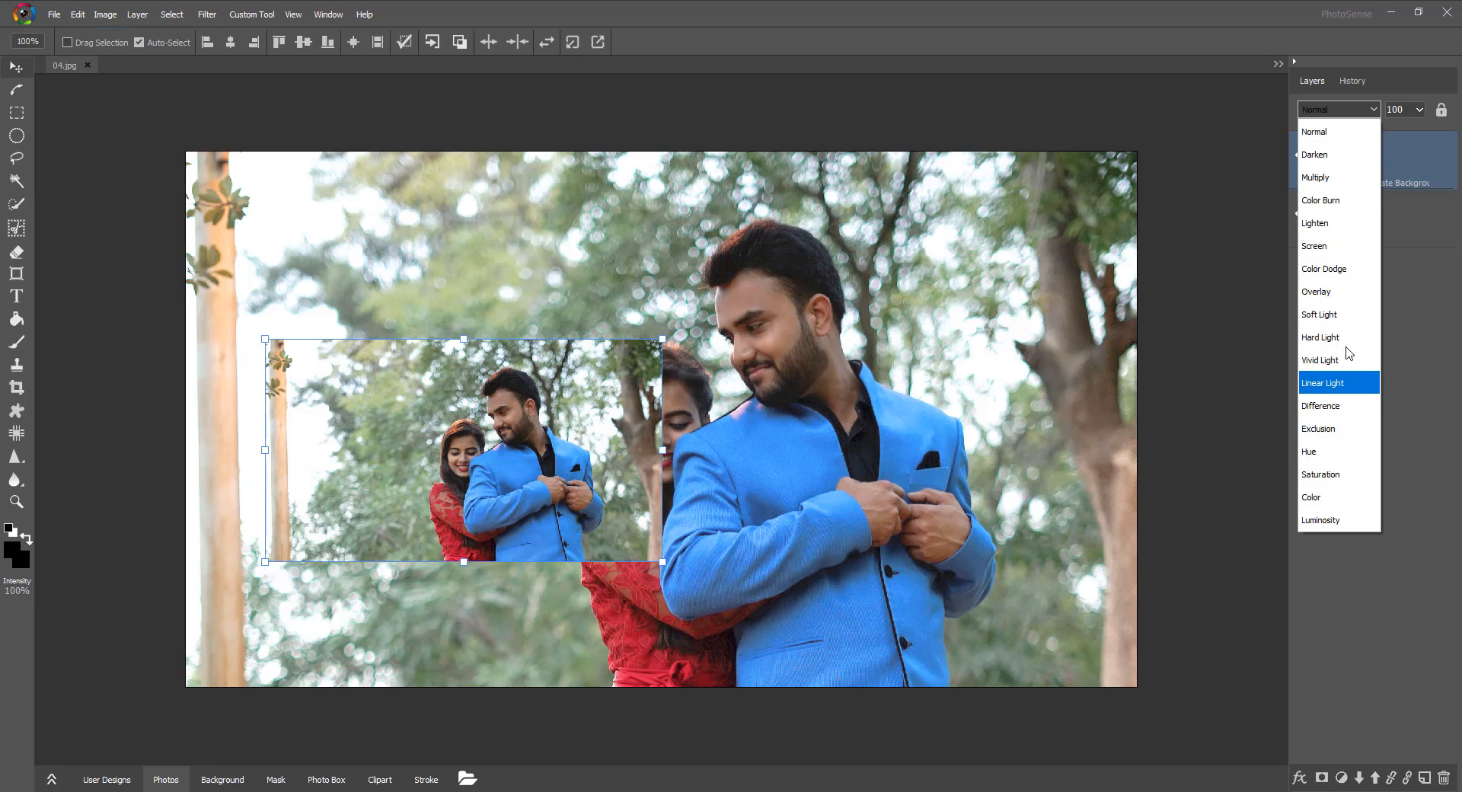
left_click(1256, 116)
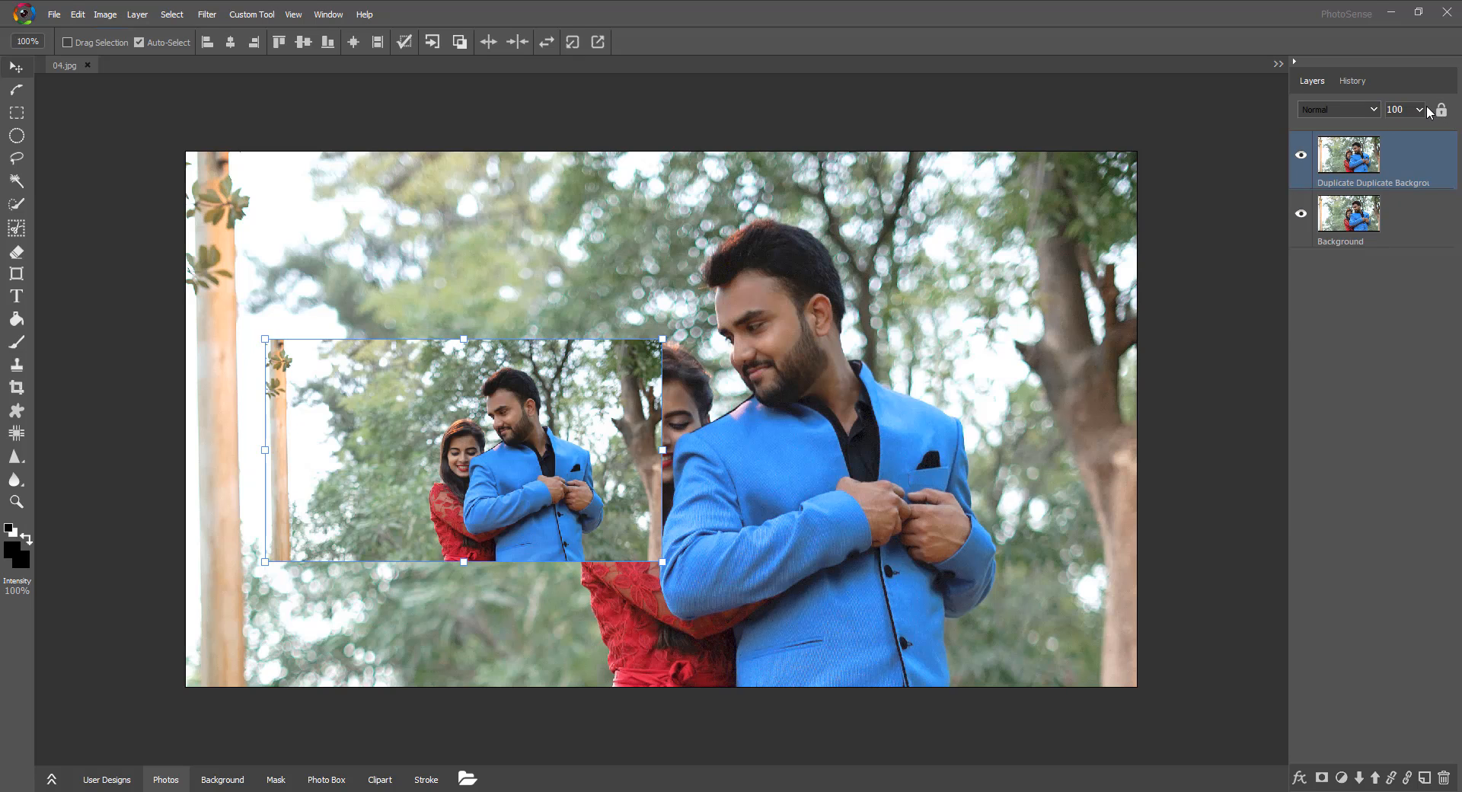
Set the remaining duplicate layer's opacity to 100 and lock the layer.
left_click(1419, 109)
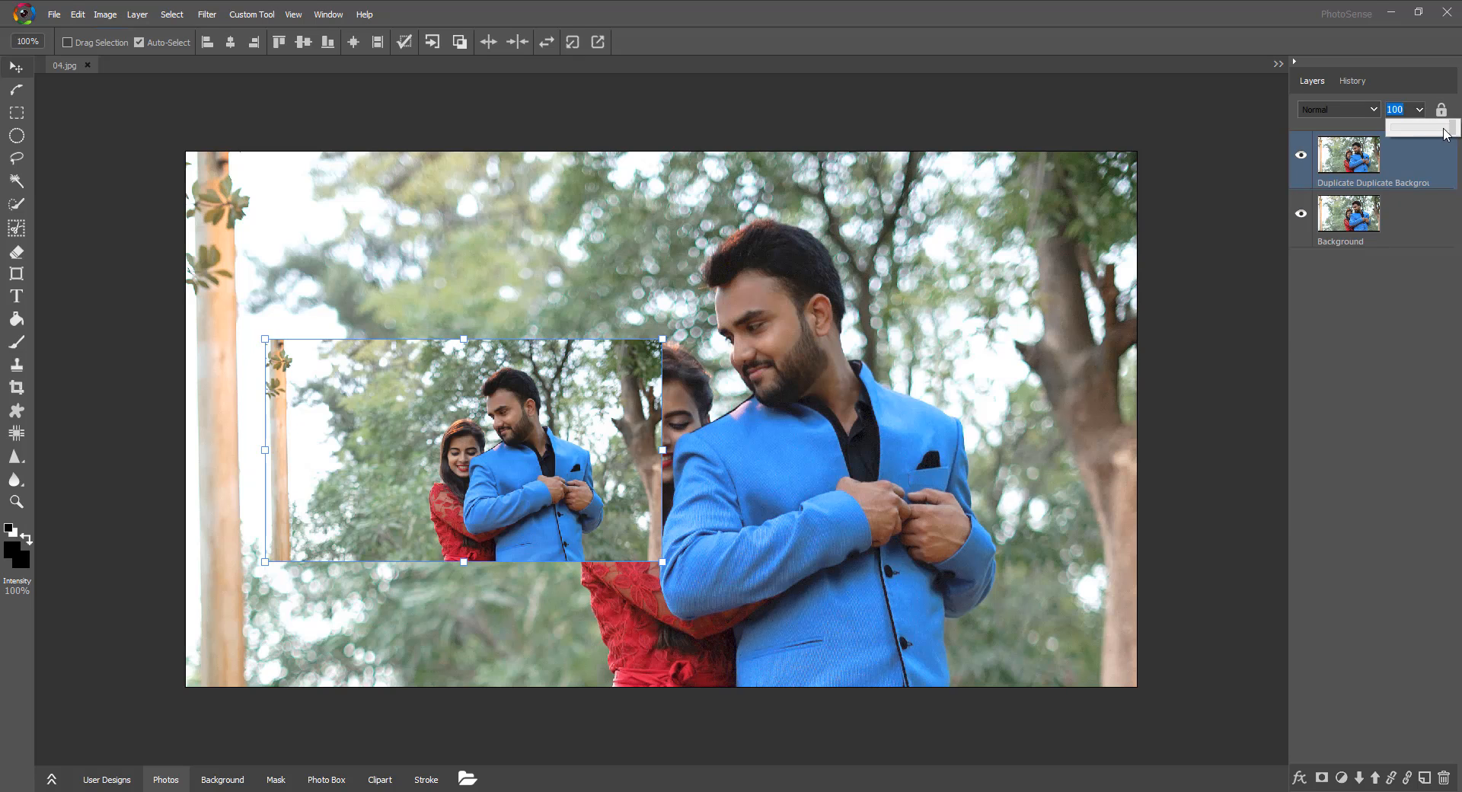
mouse_move(1443, 128)
left_mouse_down()
mouse_move(1417, 130)
mouse_move(1455, 129)
left_mouse_up()
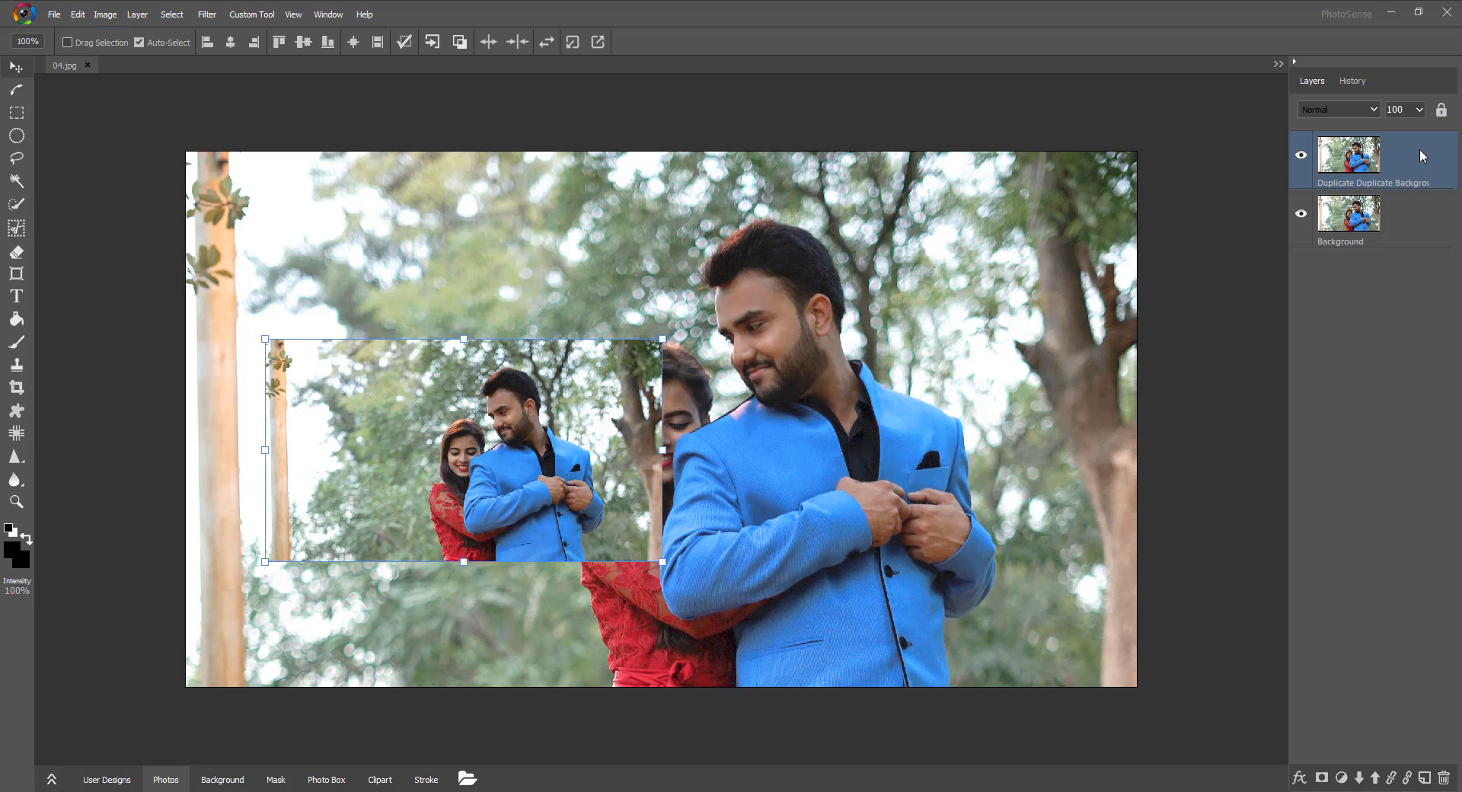
left_click(1440, 110)
left_click(1442, 111)
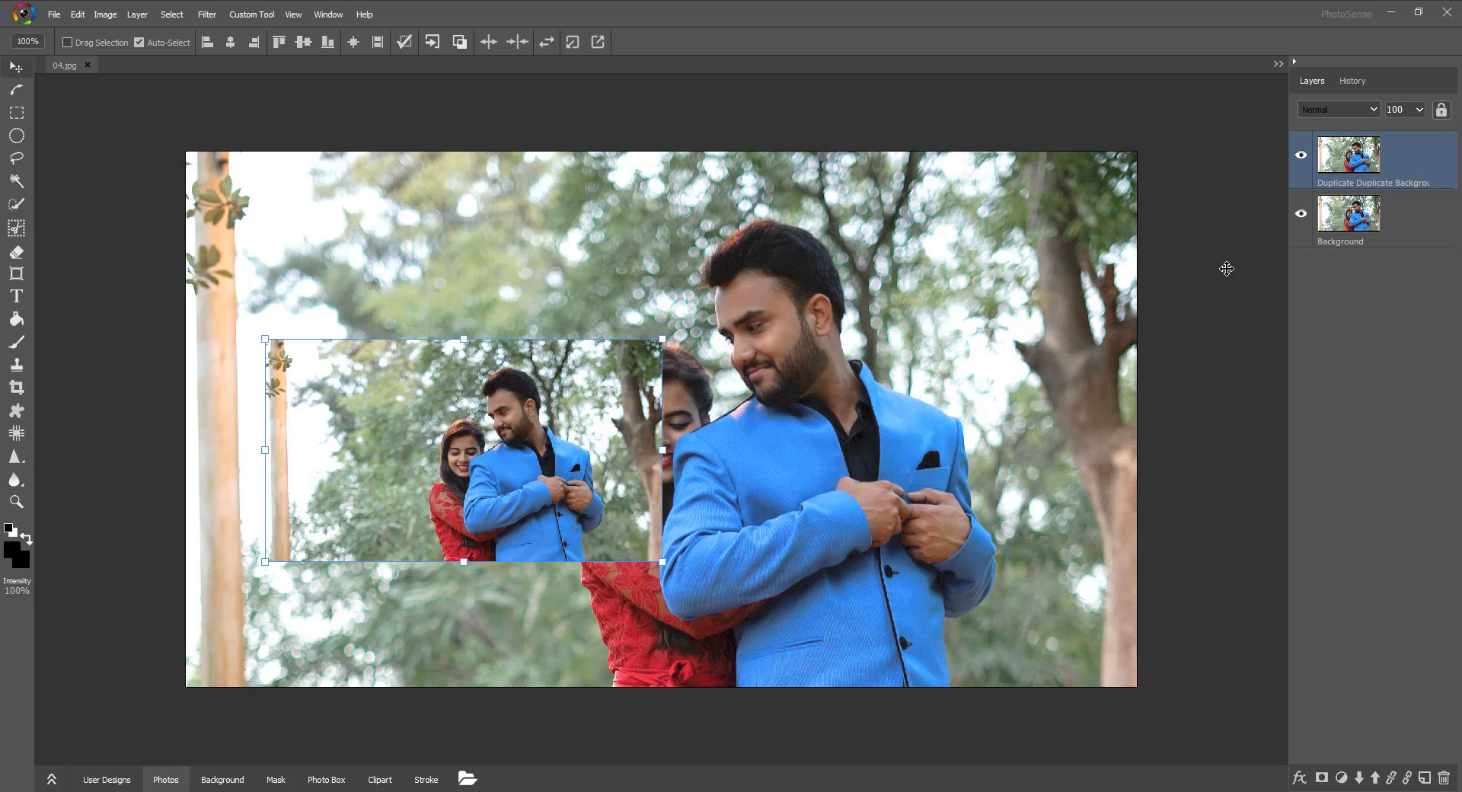